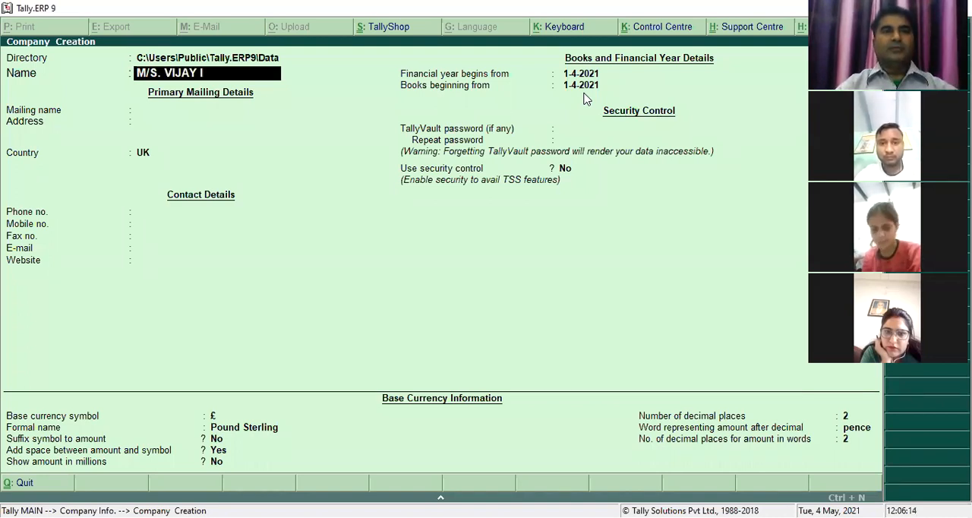
- Name the company M/S. VIJAY INDIA PVT LTD., keep that as the mailing name, and fill in its two-line mailing address
type("NDIA PVT LTD.")
key("Return")
key("Return")
type("DELHI ROAD")
key("Return")
type("ROHTAJK")
key("BackSpace")
key("BackSpace")
type("K")
key("Return")
key("Return")
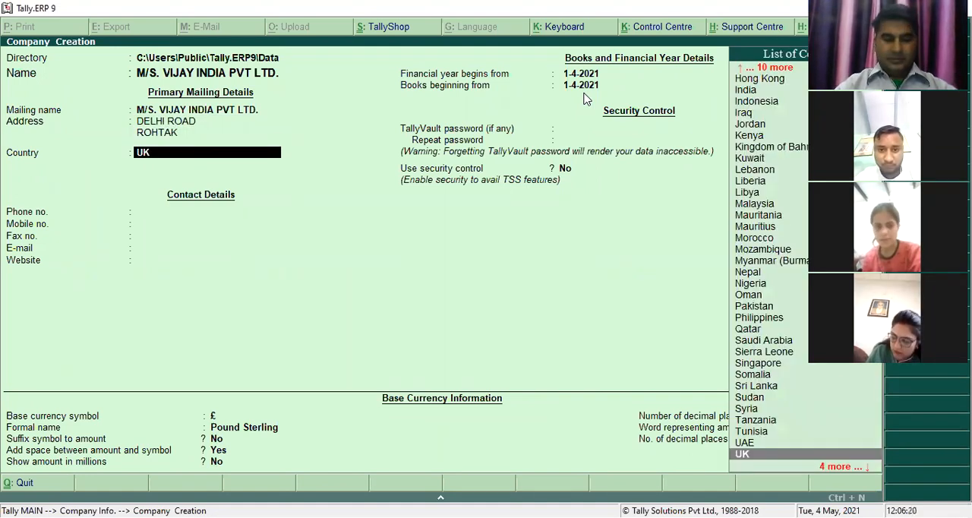
- Set the company's country to India and state to Haryana, and fill in the postal pincode
type("IND")
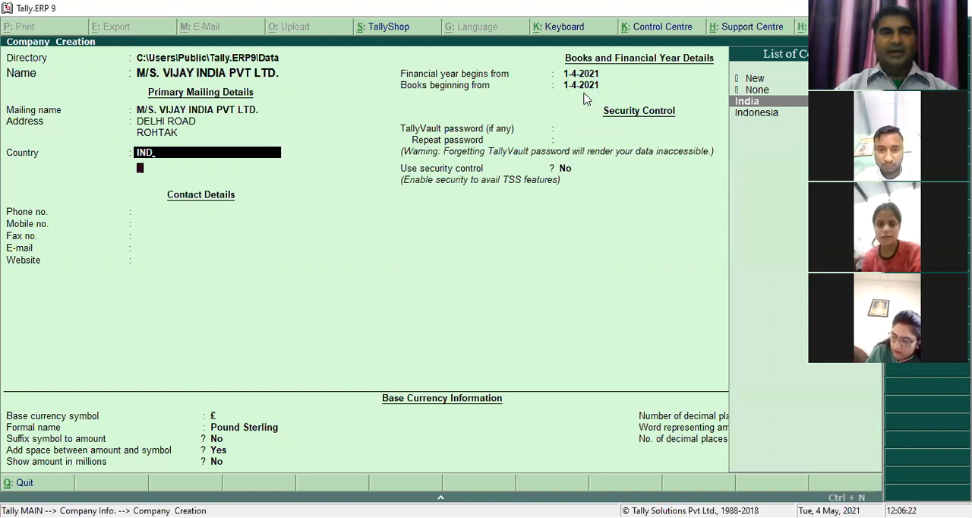
key("Return")
type("har")
key("Return")
type("124001")
key("Return")
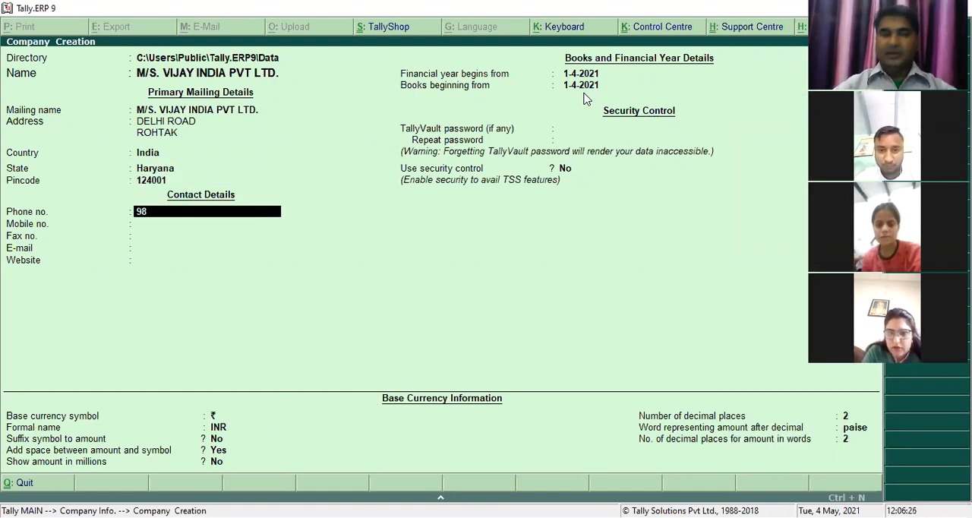
- Fill in the company's phone number and e-mail address, leaving the mobile, fax and website details blank
key("Return")
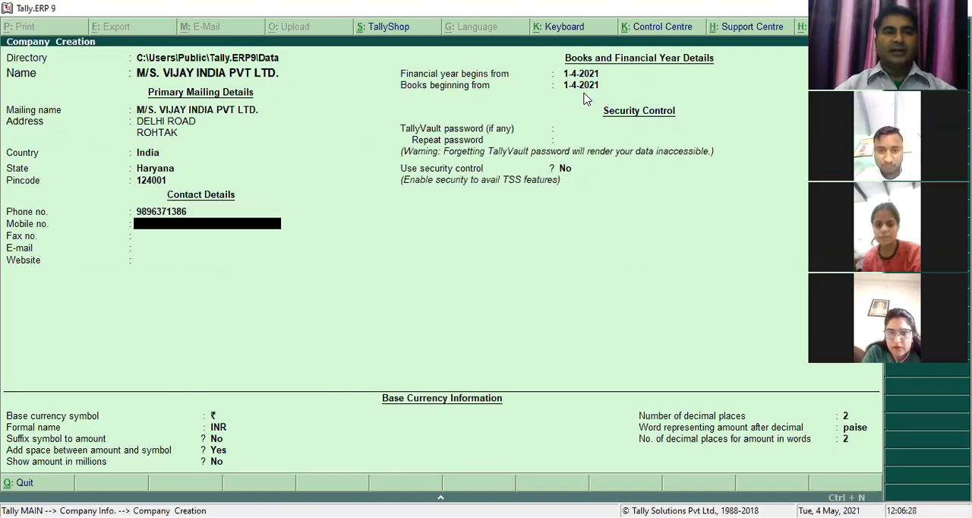
key("Return")
key("Return")
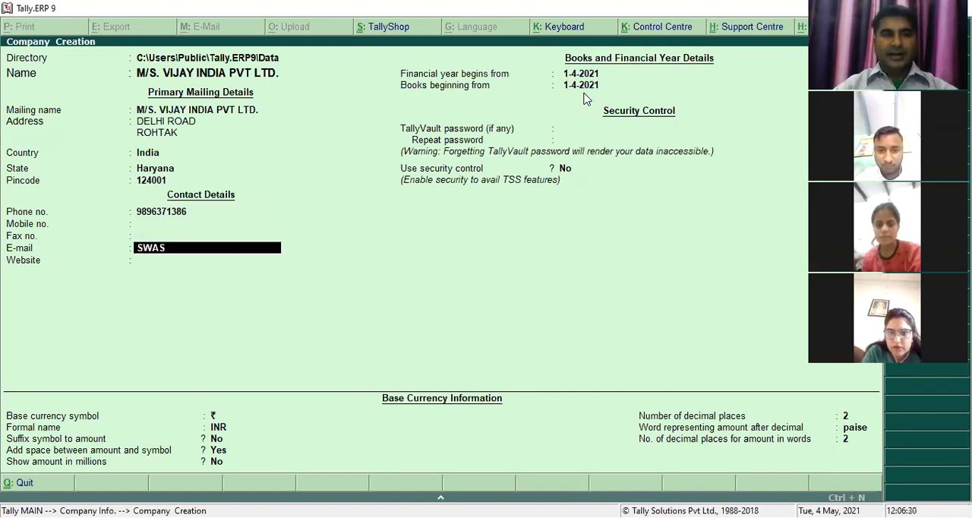
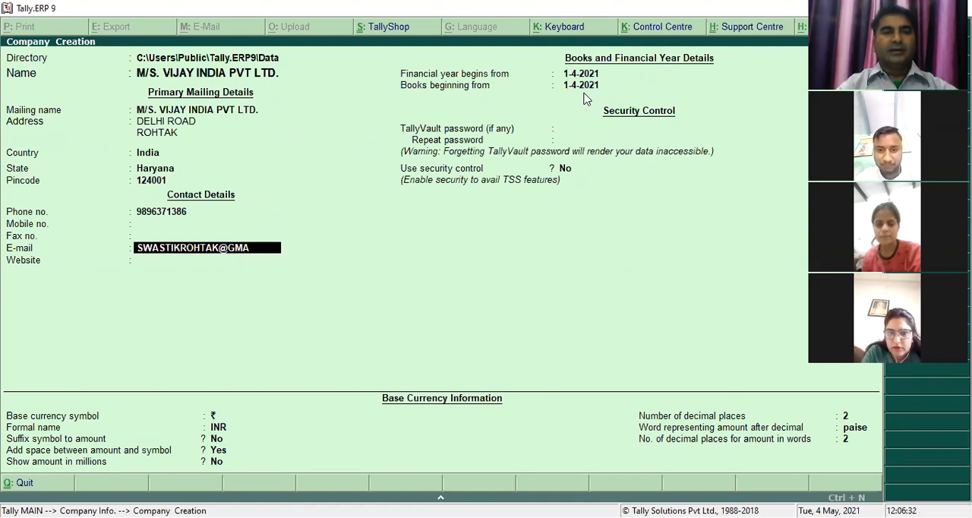
key("Return")
key("Return")
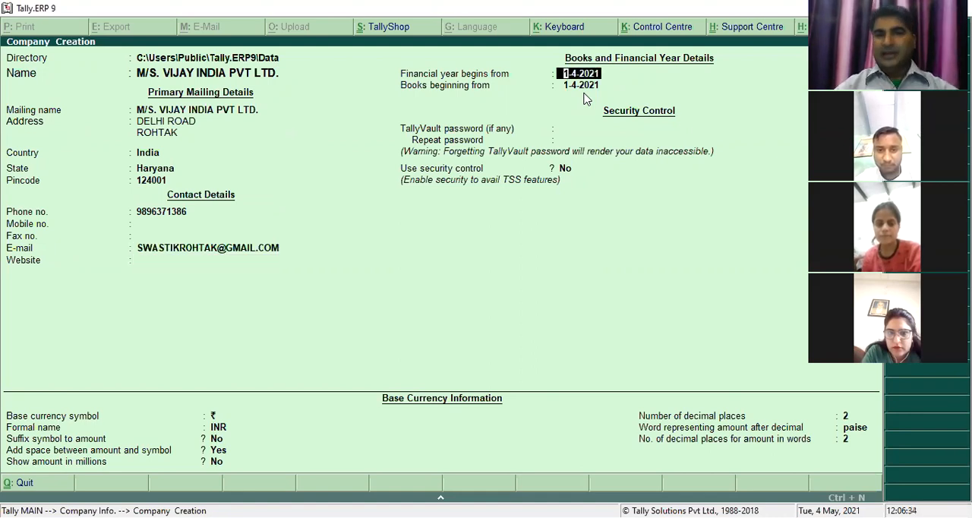
- Create the company with its financial year and books beginning on 1-4-2017, and open its feature settings
type("1-4-")
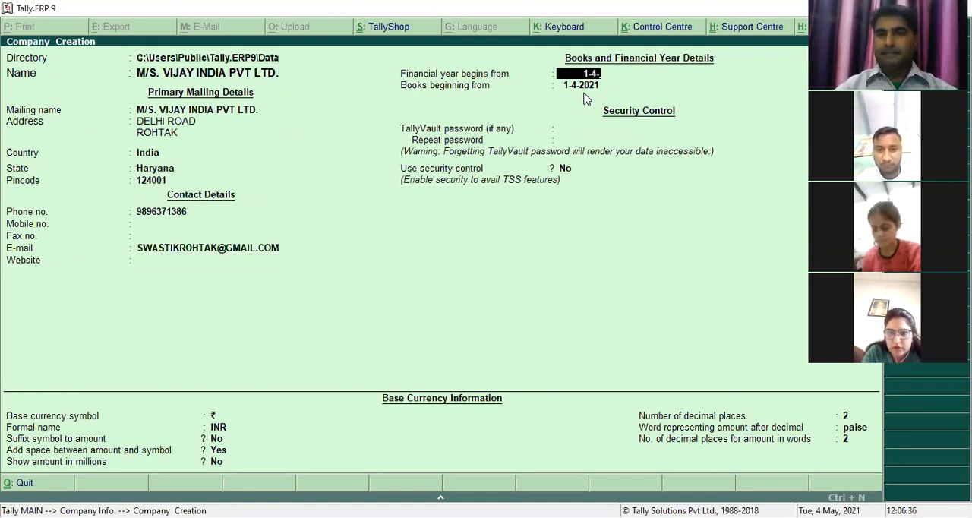
type("2017")
key("Return")
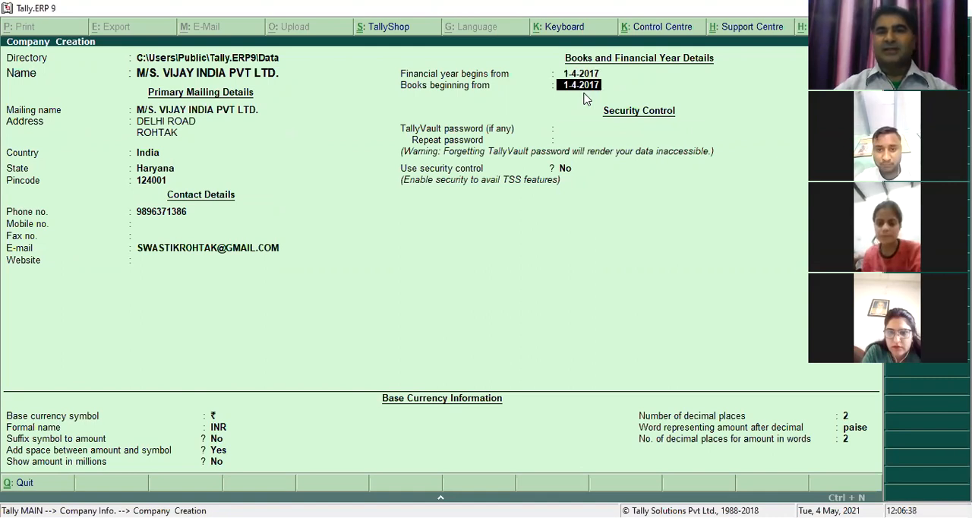
key("Return")
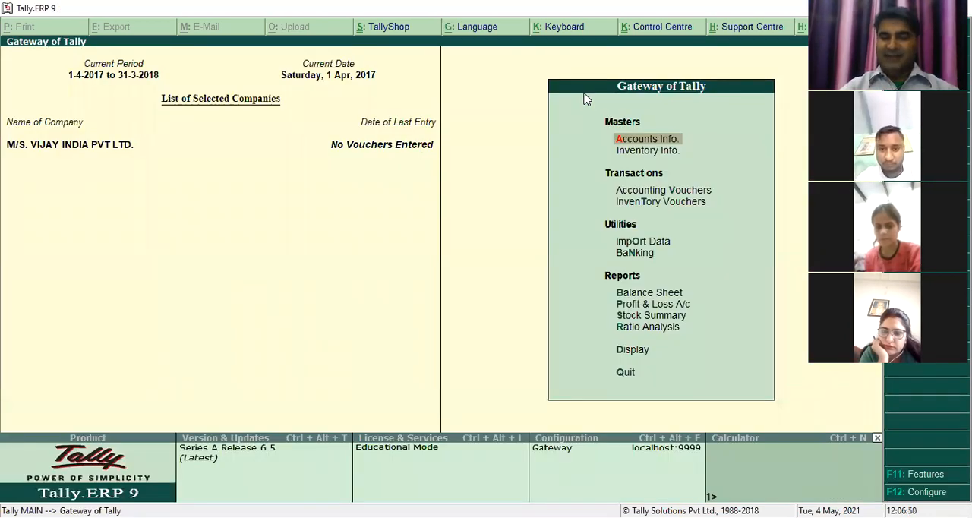
key("F11")
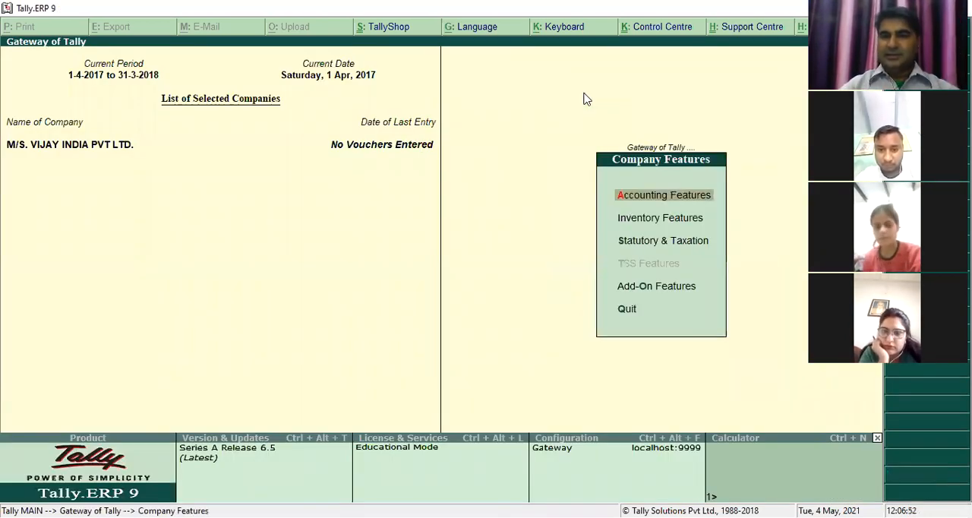
key("Down")
key("Down")
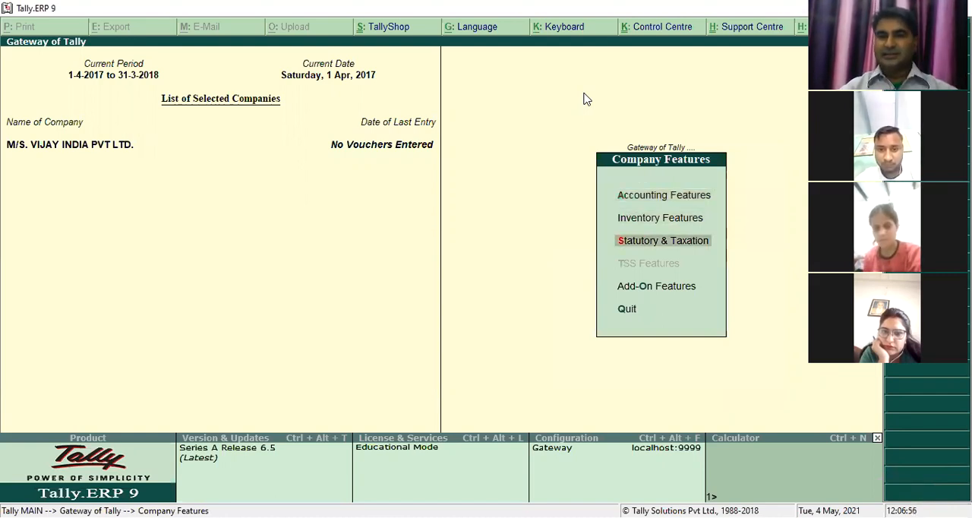
key("Return")
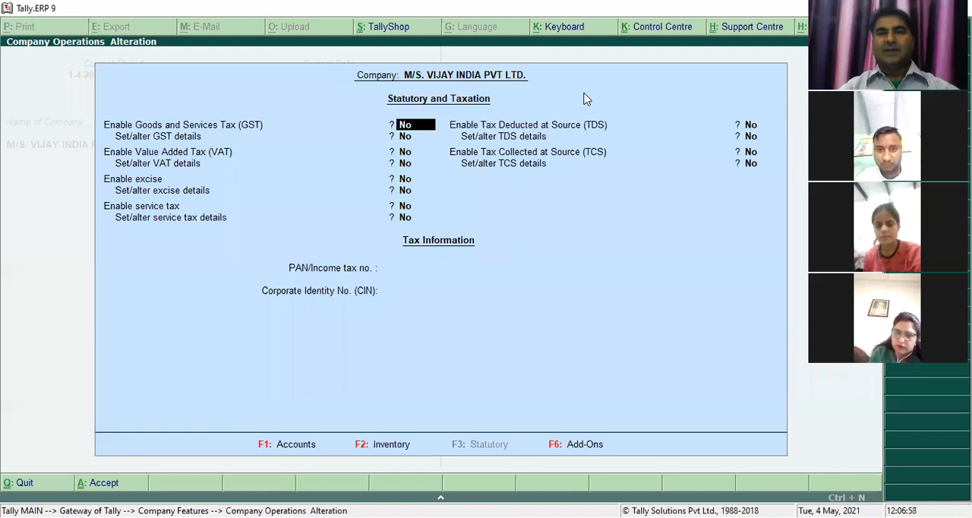
key("Escape")
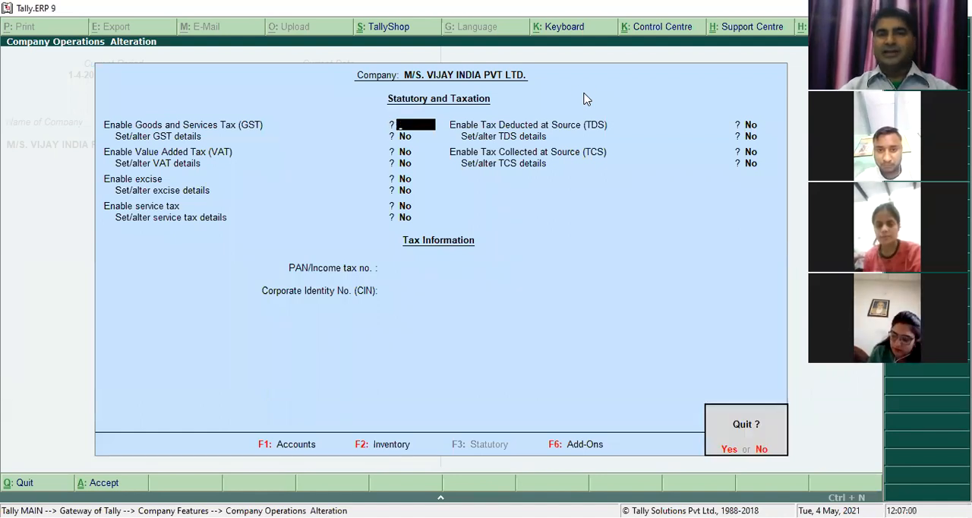
key("y")
key("Up")
key("Up")
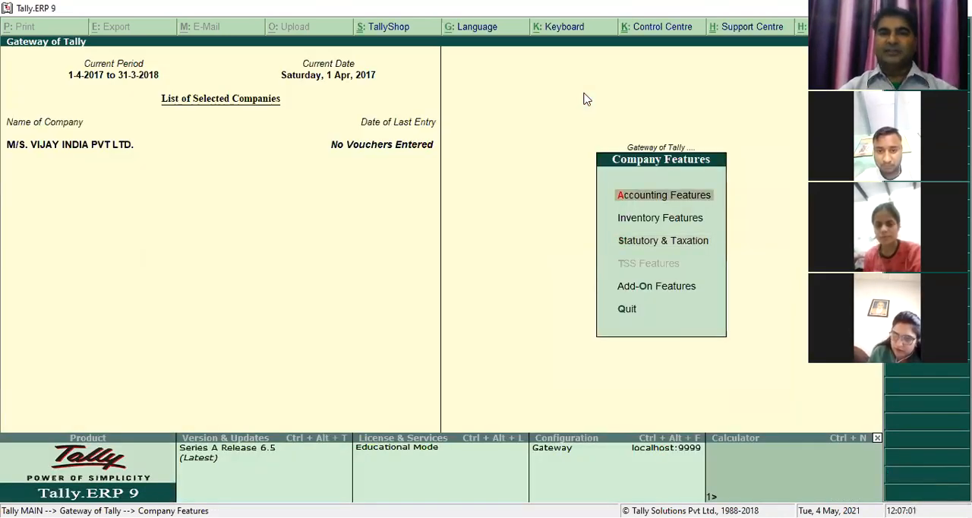
- In the accounting features, enable Maintain payroll and Maintain more than one payroll or cost category, and save the settings
key("Return")
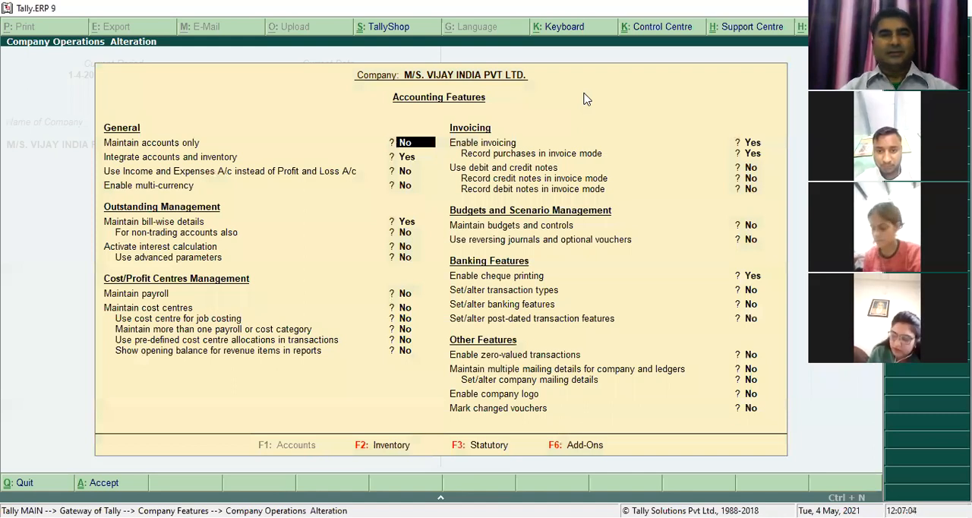
key("Return")
key("Return")
key("Return")
key("Return")
key("Return")
key("Return")
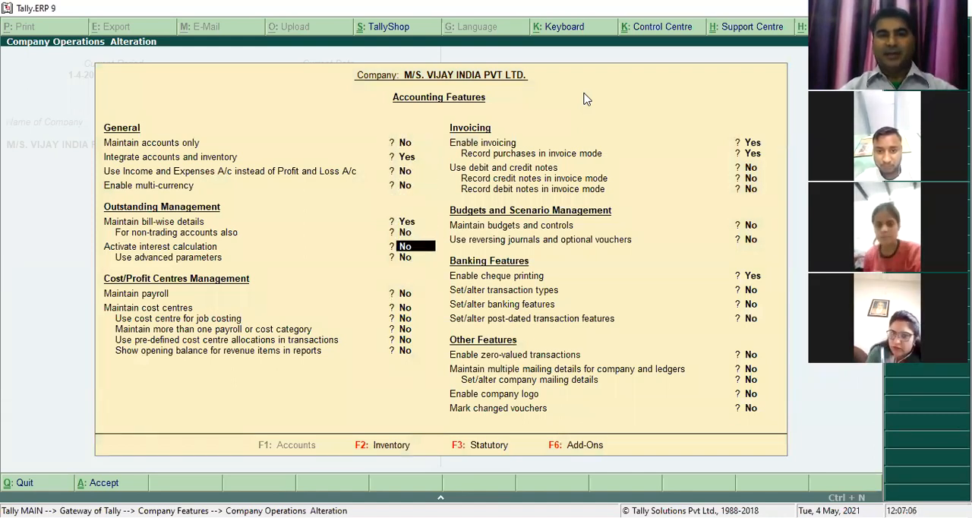
key("Return")
type("YES")
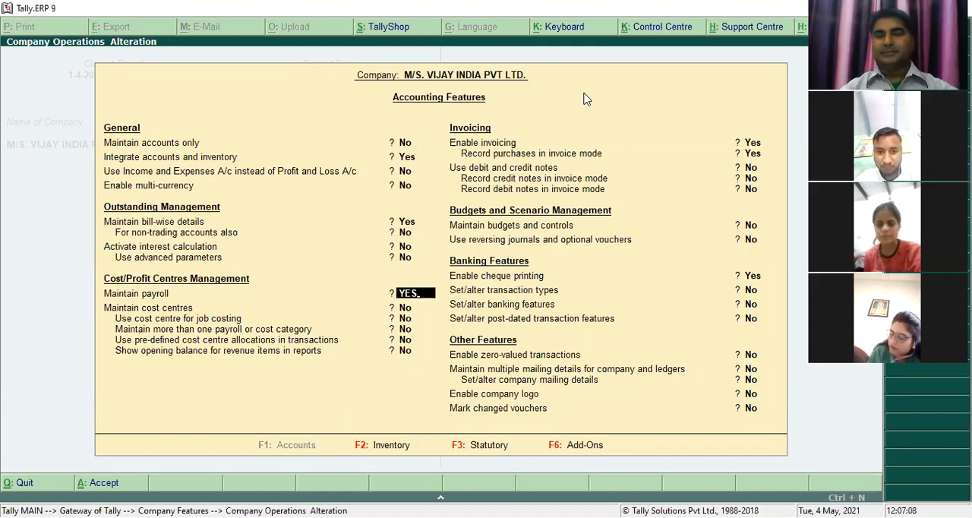
key("Return")
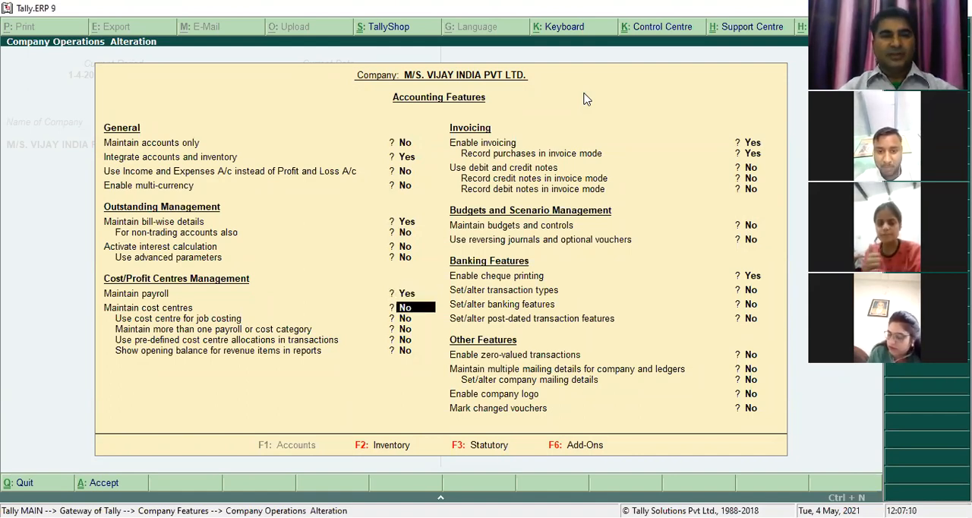
key("Return")
type("YES")
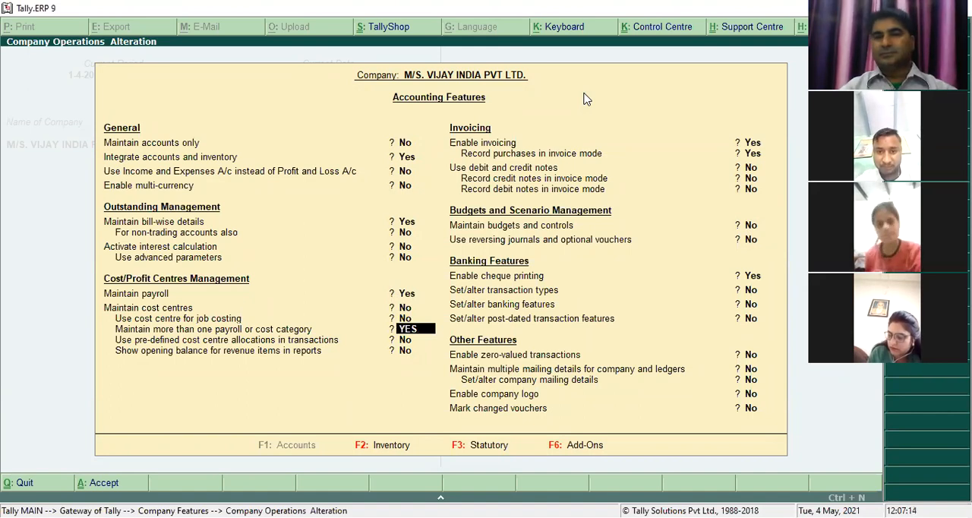
key("Return")
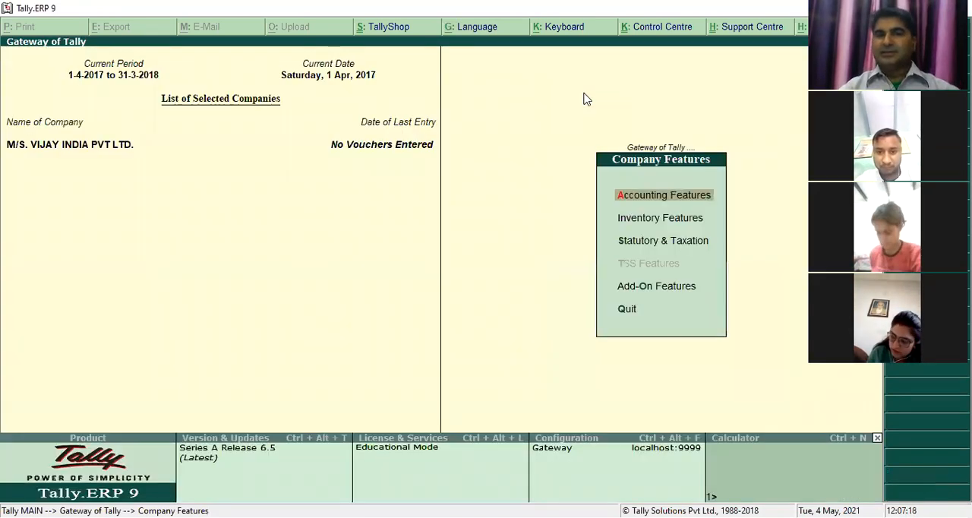
- Enable payroll statutory in the Statutory & Taxation features and open the payroll statutory details for entry
key("Down")
key("Down")
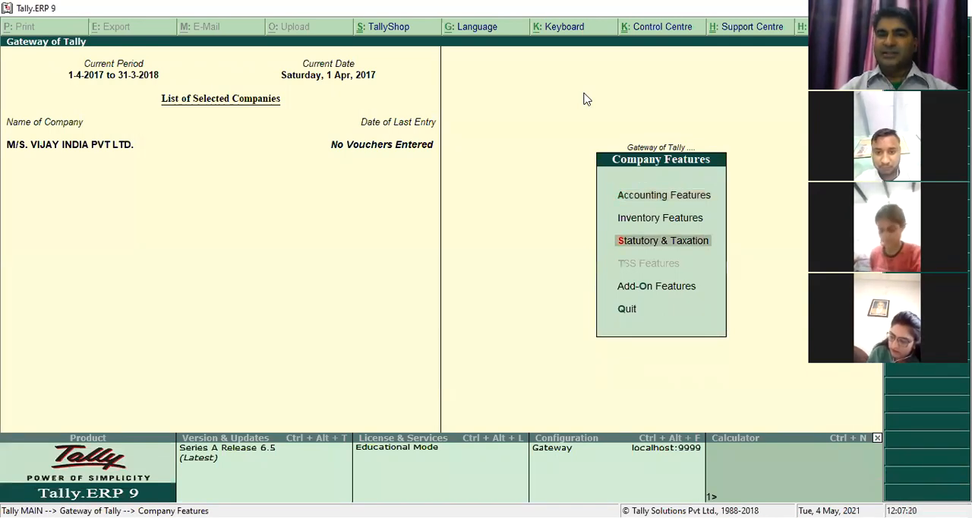
key("Return")
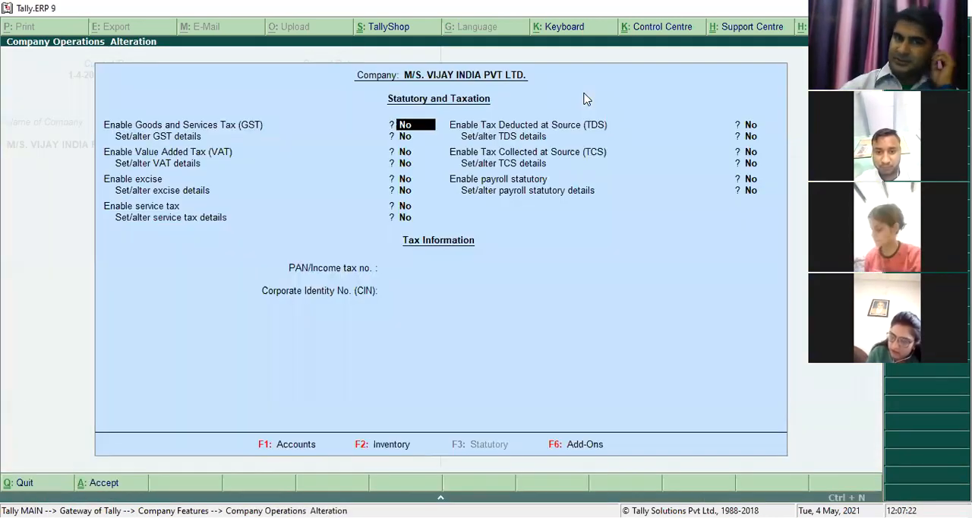
key("Return")
key("Return")
key("Return")
key("Return")
key("Return")
key("Return")
type("YES")
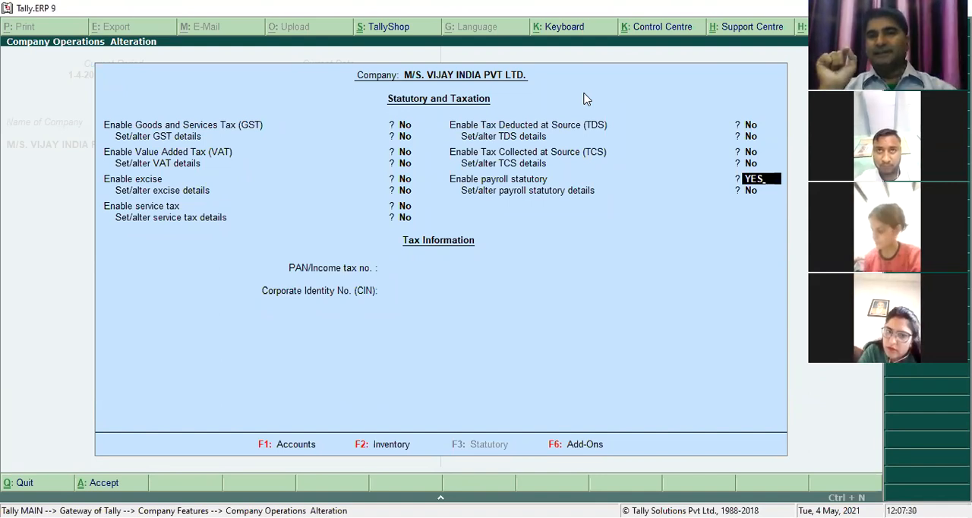
key("Return")
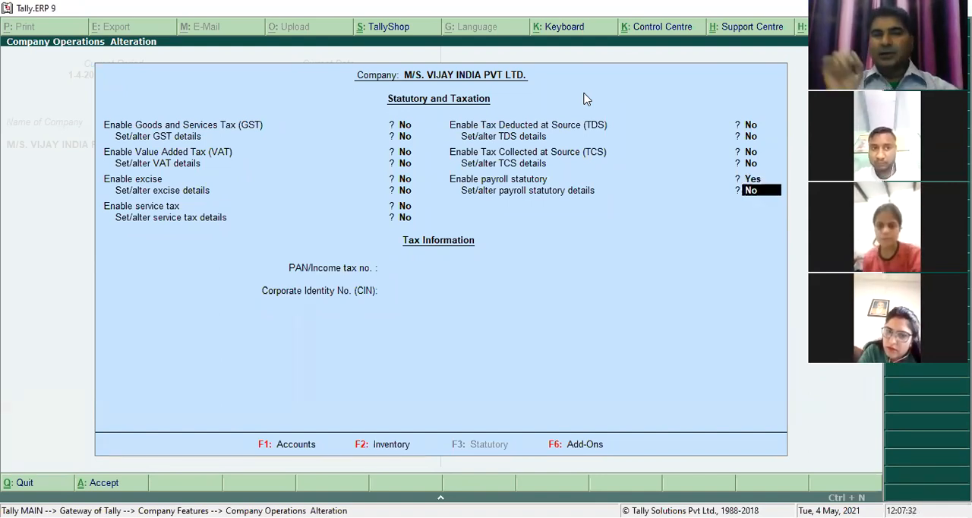
type("YES")
key("Return")
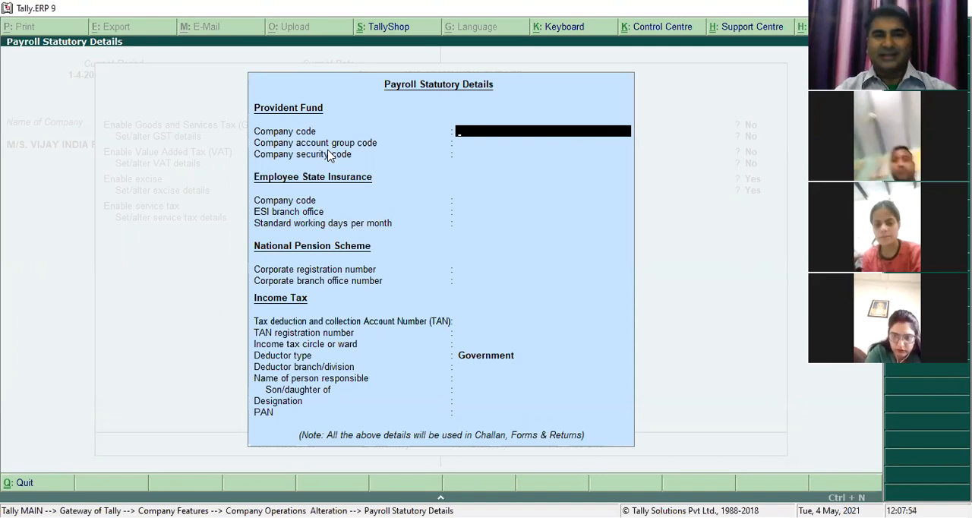
- Set the Provident Fund company code to 13546 and account group code to RTK6554, and fill in the company security code
type("13546")
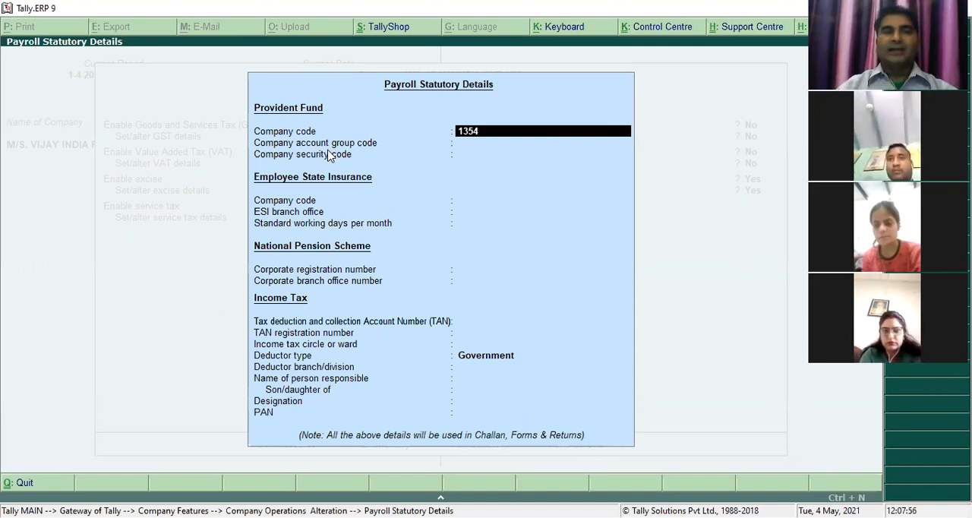
key("Return")
type("RTK6554")
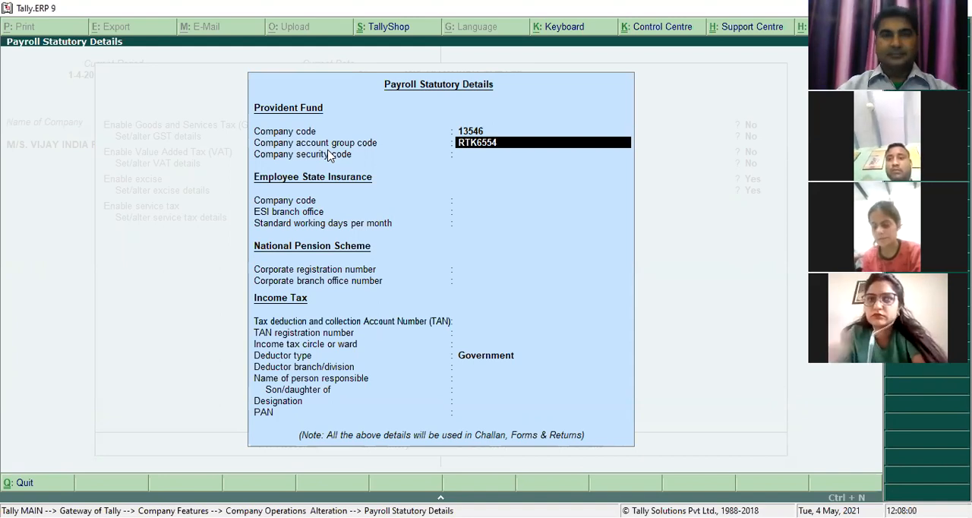
key("Return")
type("RTK9898")
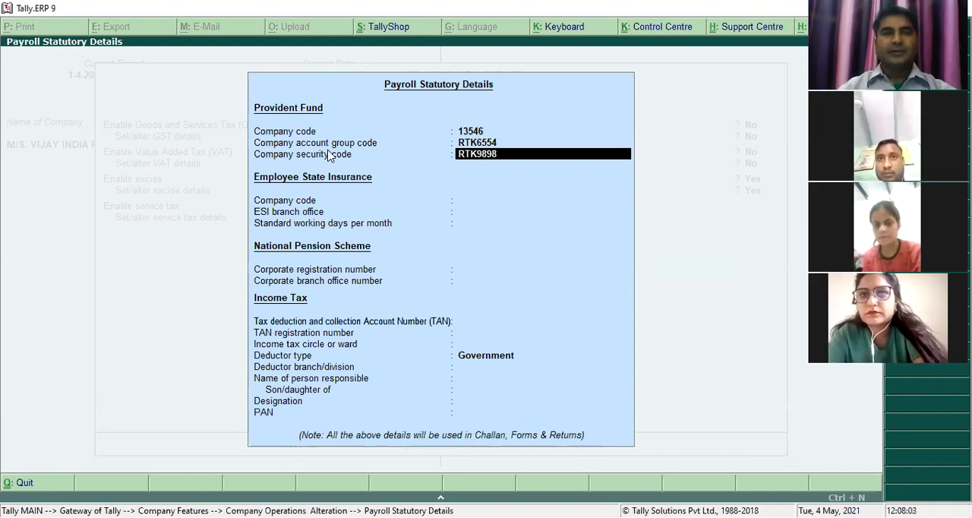
key("Return")
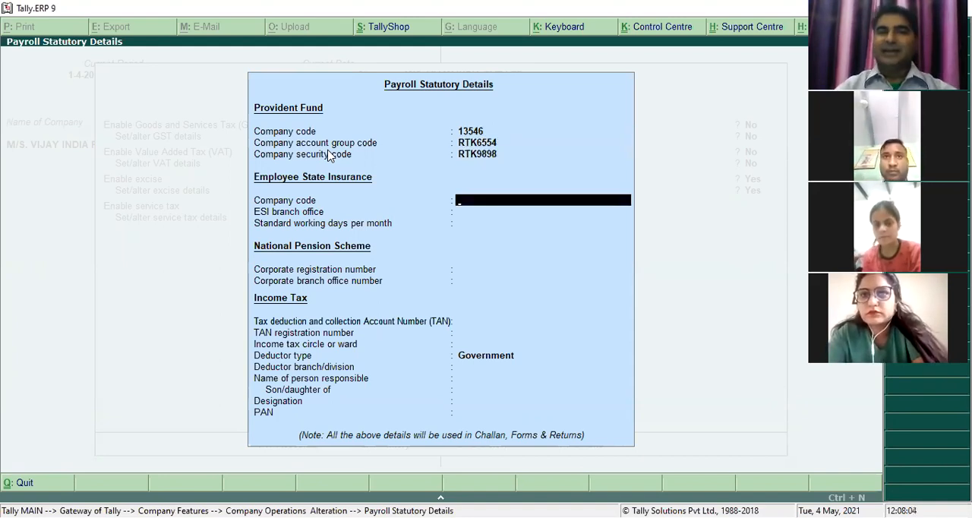
- Set the Employee State Insurance company code to 54651, ESI branch office to ROHTAK, and standard working days per month to 26
type("54651")
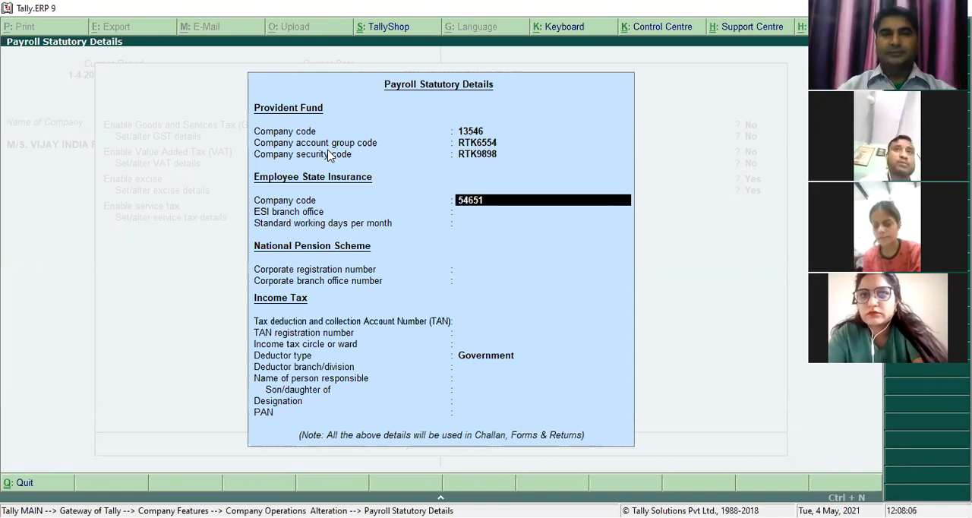
key("Return")
type("ROHTAK")
key("Return")
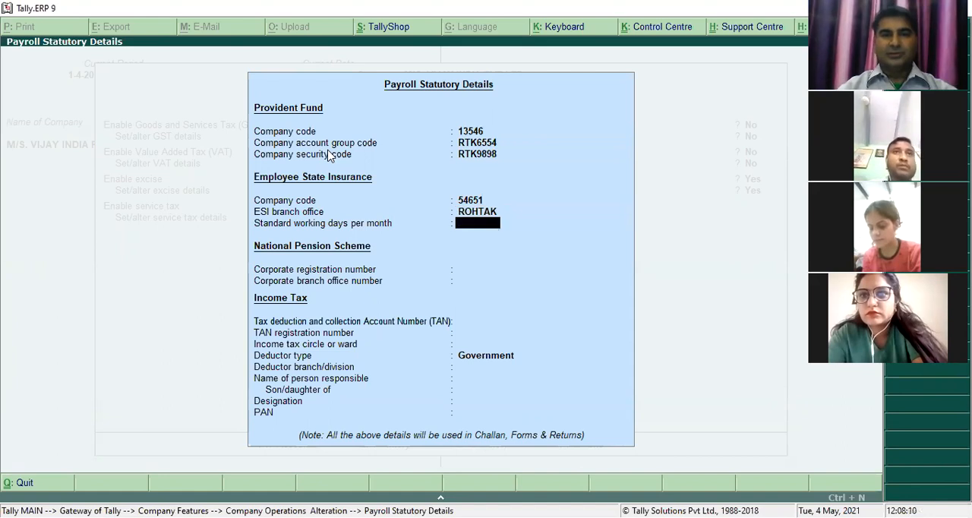
type("26")
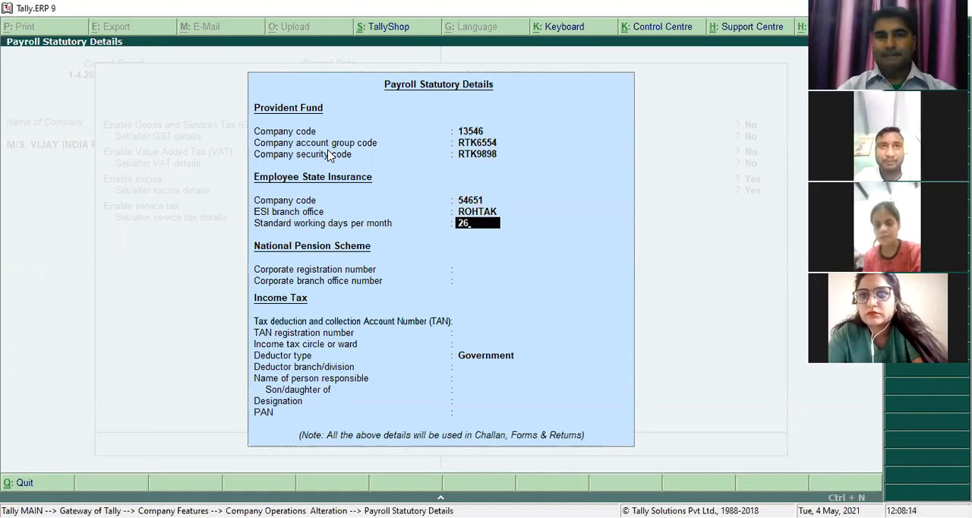
key("Return")
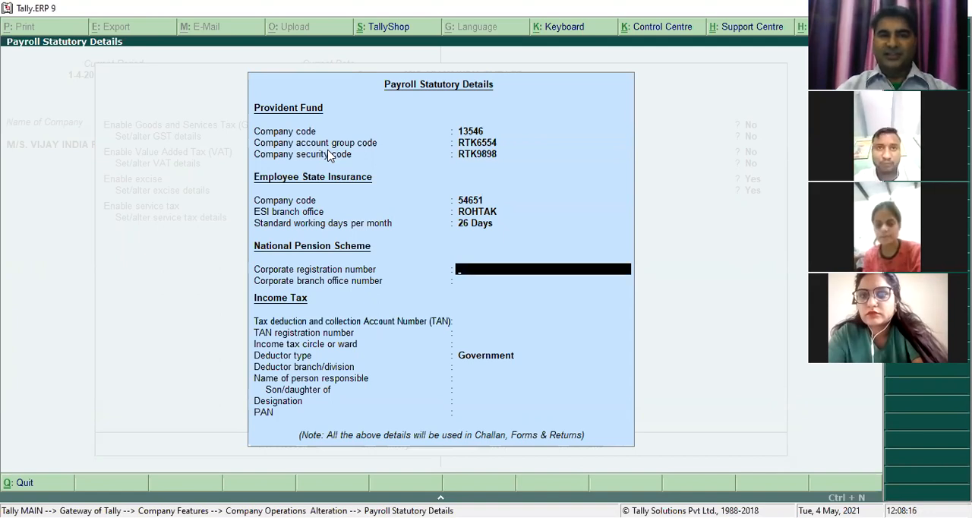
- Fill in the National Pension Scheme corporate registration number and set the corporate branch office number to 334565
type("RAM5485")
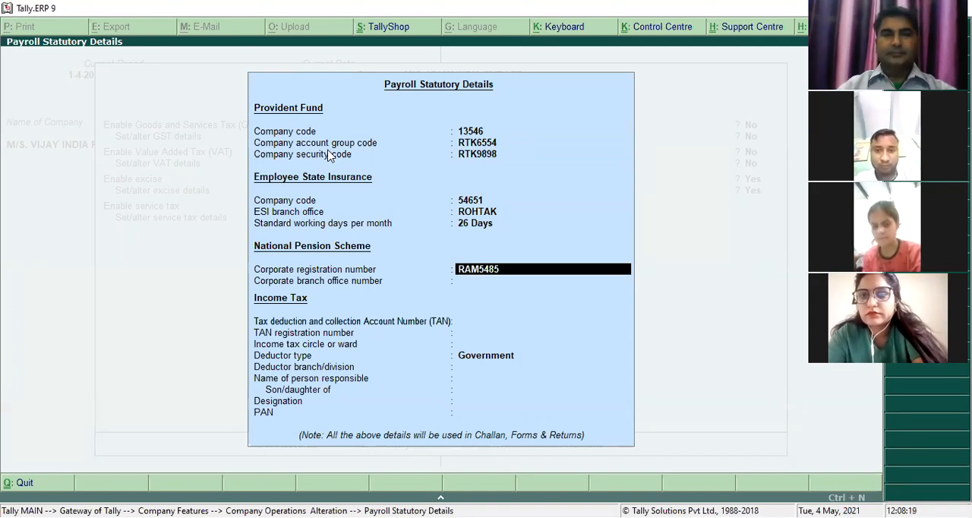
key("Return")
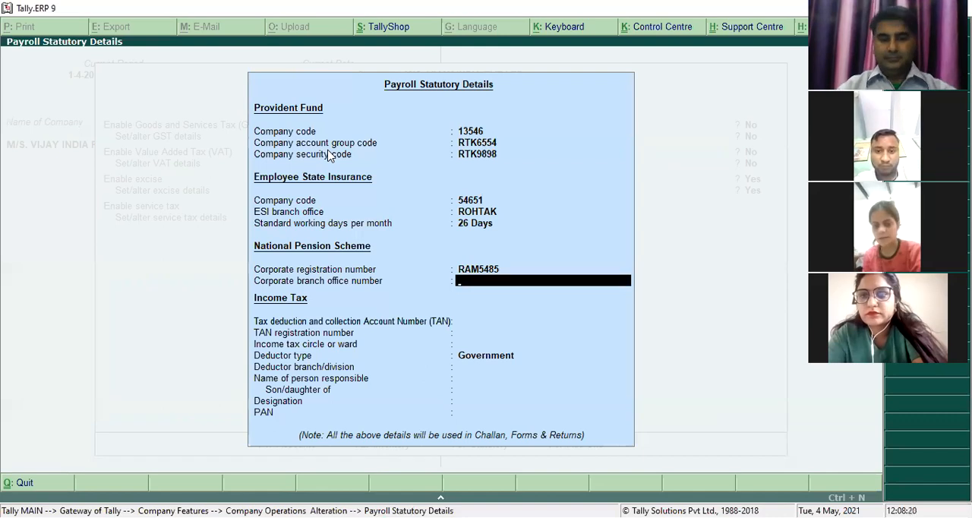
type("334565")
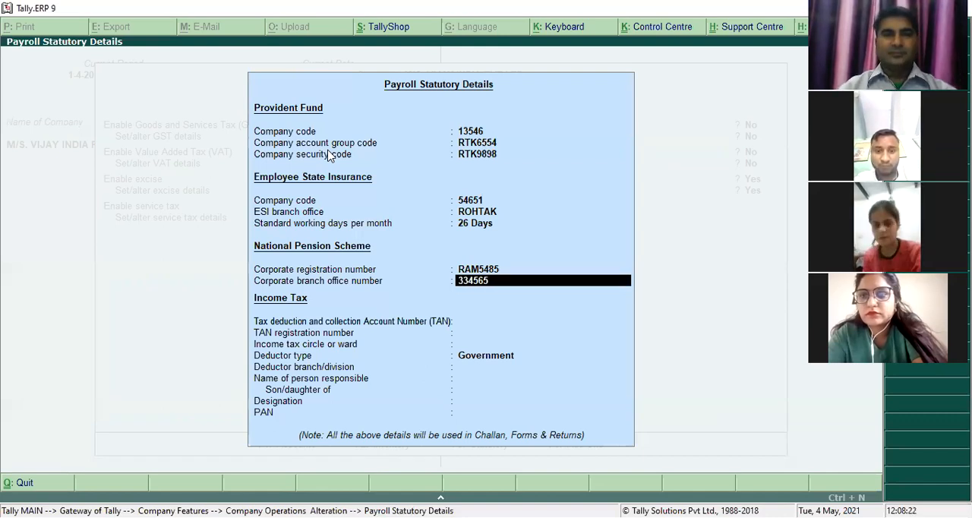
key("Return")
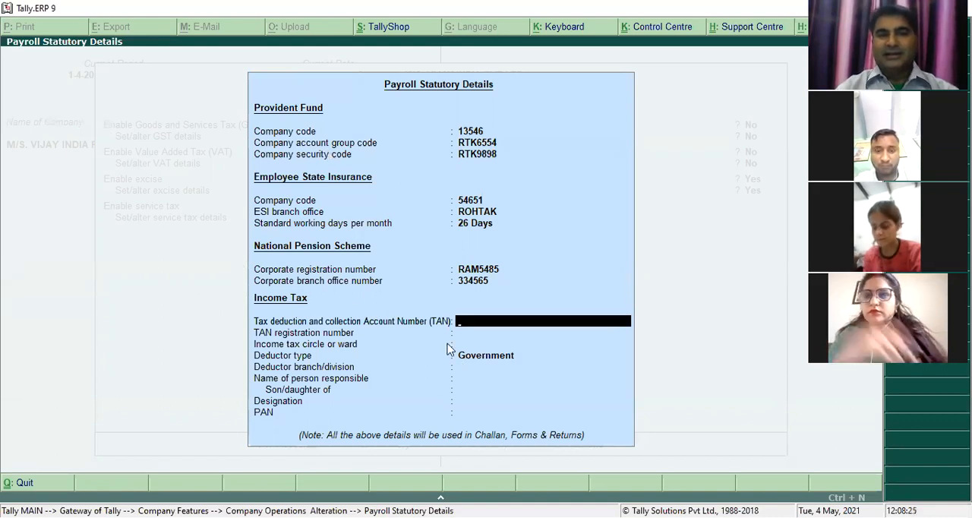
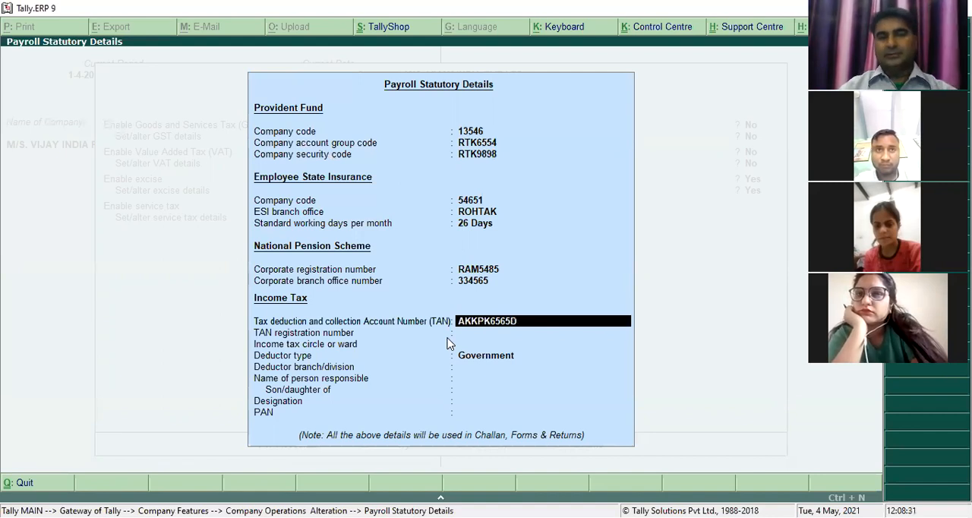
- Enter the company's tax deduction and collection account number in the Income Tax section, using the four-letter, five-digit, one-letter format
key("Return")
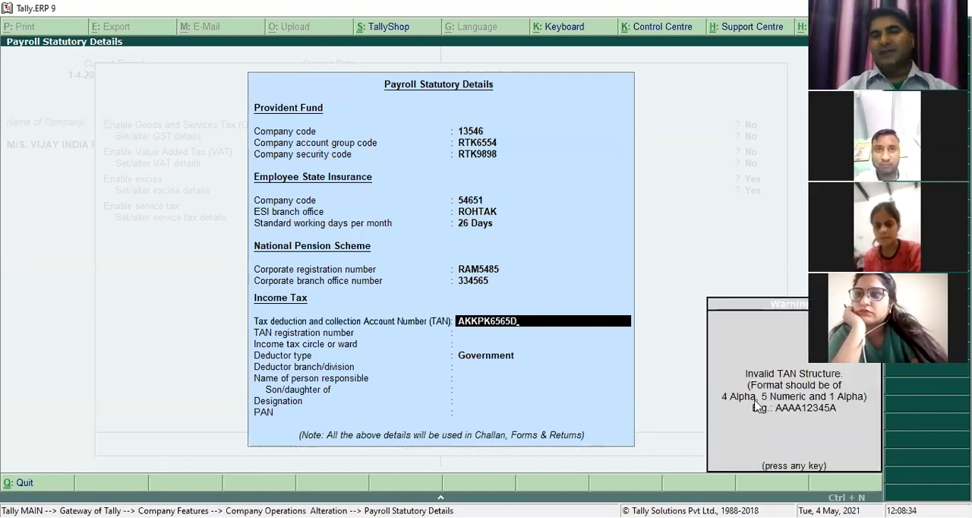
key("Return")
key("BackSpace")
key("BackSpace")
key("BackSpace")
key("BackSpace")
key("BackSpace")
key("BackSpace")
key("BackSpace")
type("P45621")
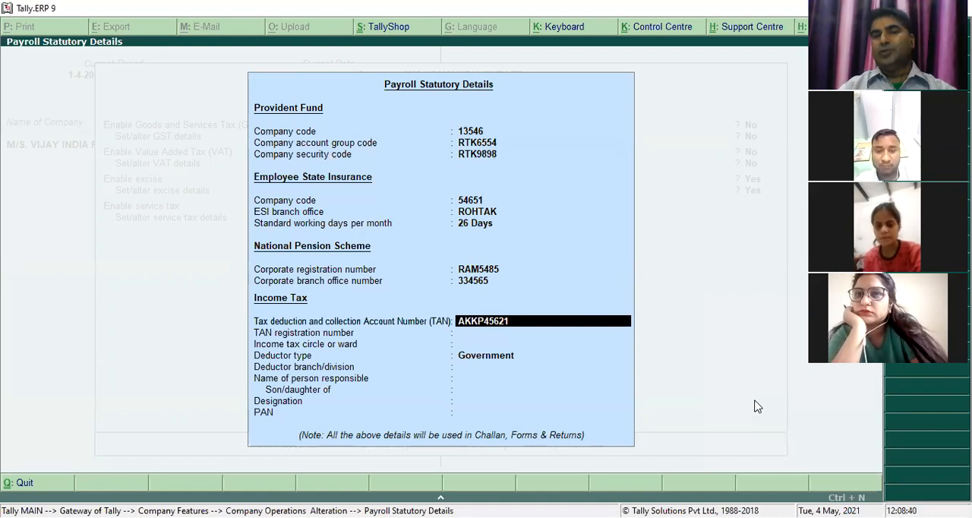
type("A")
key("Return")
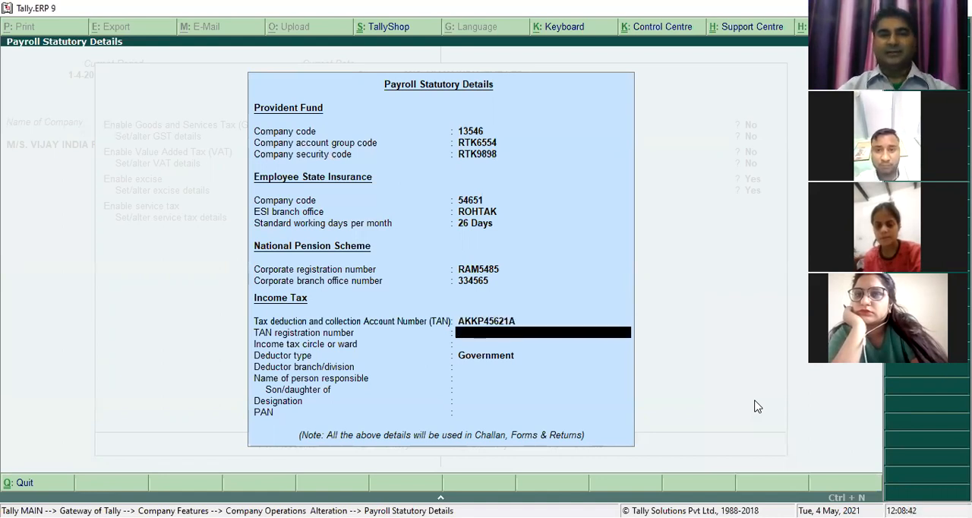
- Fill in the TAN registration number and set the income tax circle or ward to 5523
type("356236")
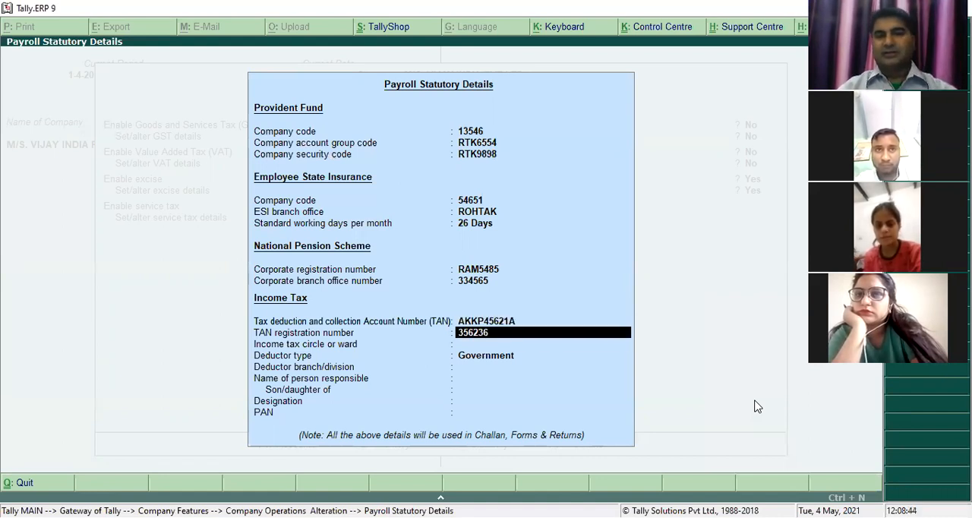
key("Return")
type("5523")
key("Return")
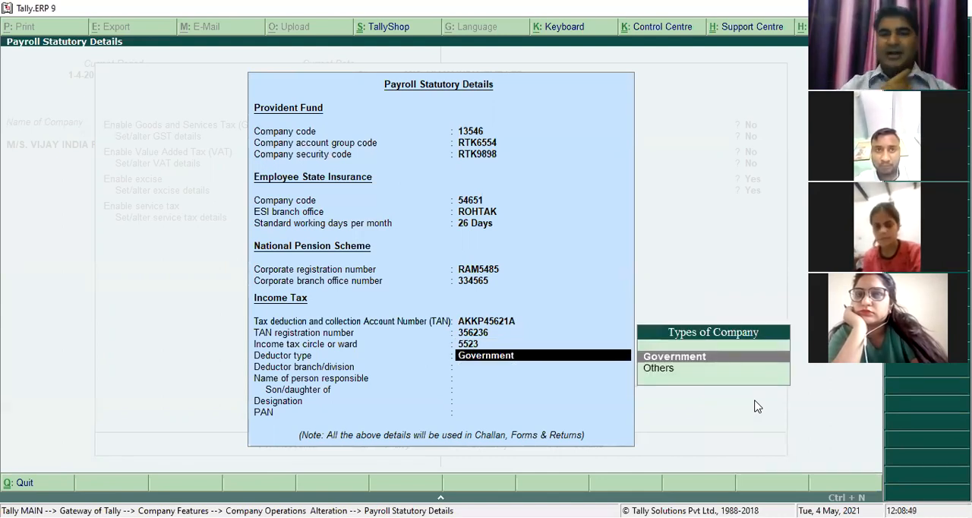
- Set the deductor type to Others and the deductor branch/division to ROHTAK
key("Down")
key("Return")
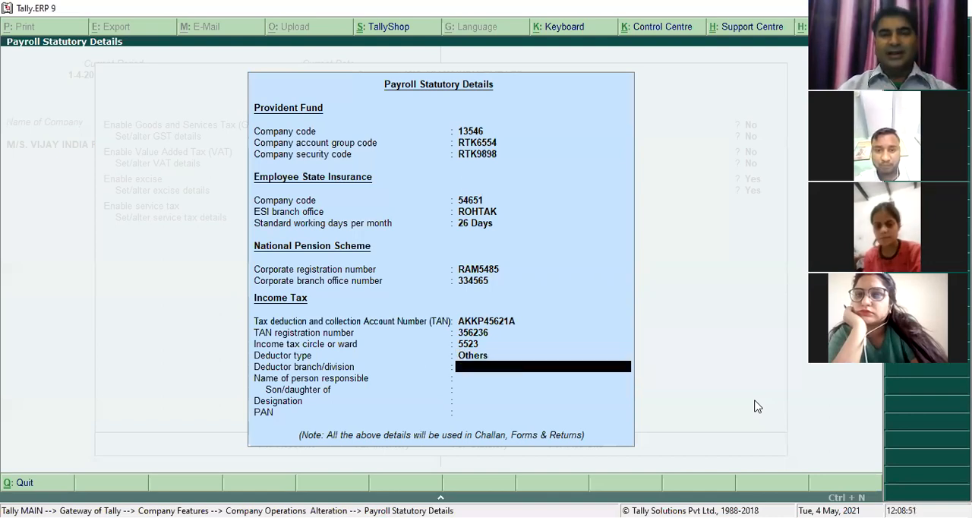
type("ROHTAK")
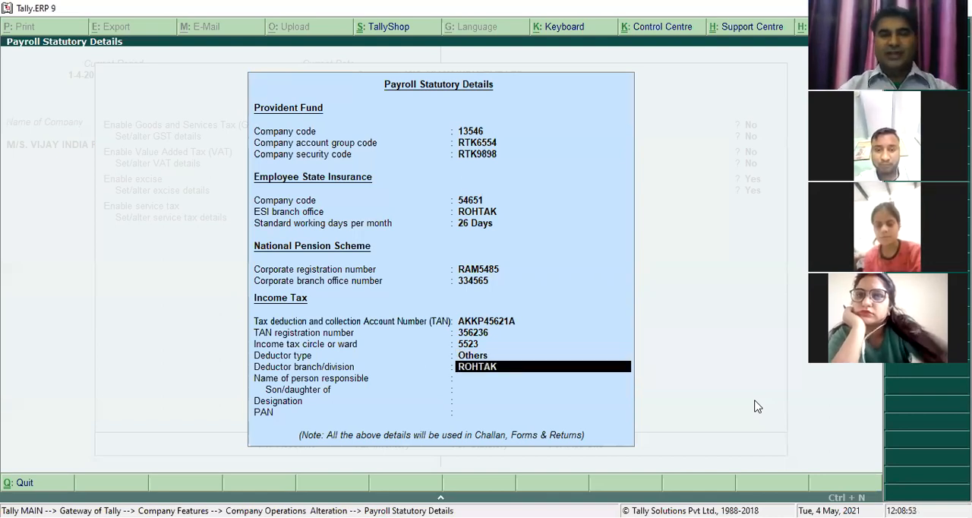
key("Return")
- Enter the name of the person responsible and the parent's name for the income tax details
type("MUKESH")
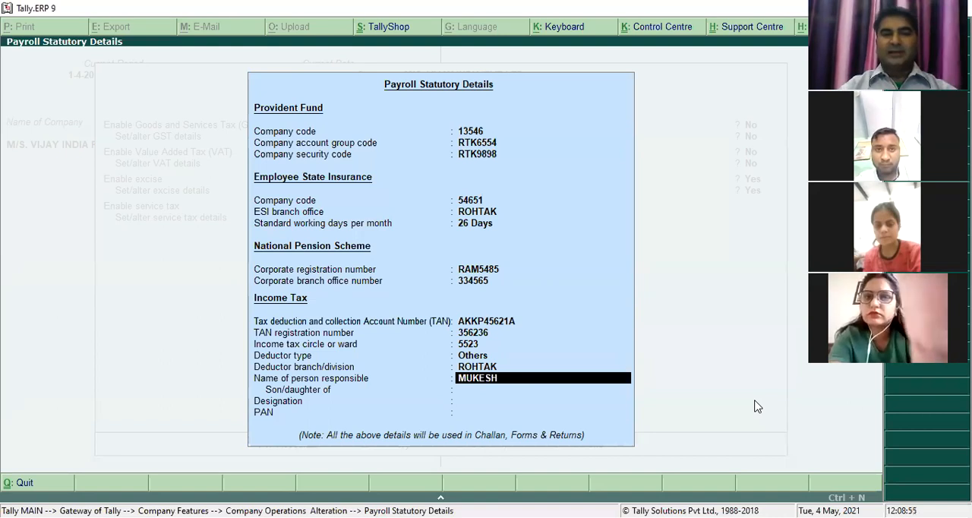
key("Return")
type("O P")
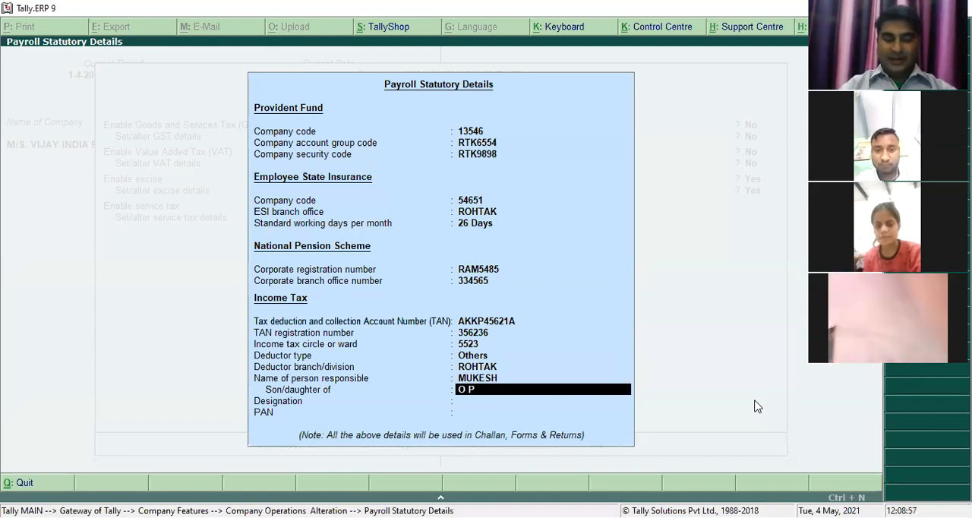
type(" JUNEJA")
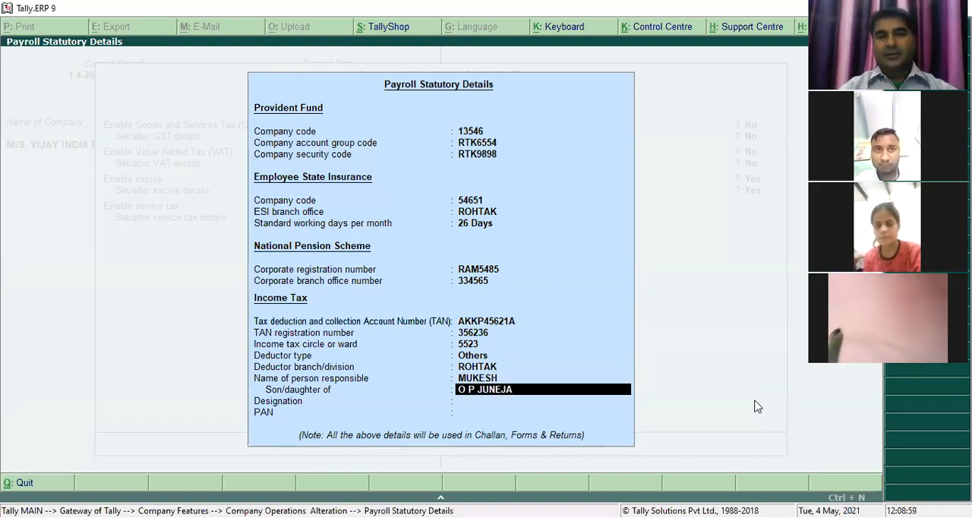
key("Return")
- Set the responsible person's designation to MANAGING DIRECTOR
type("MANAGING DIRECOT")
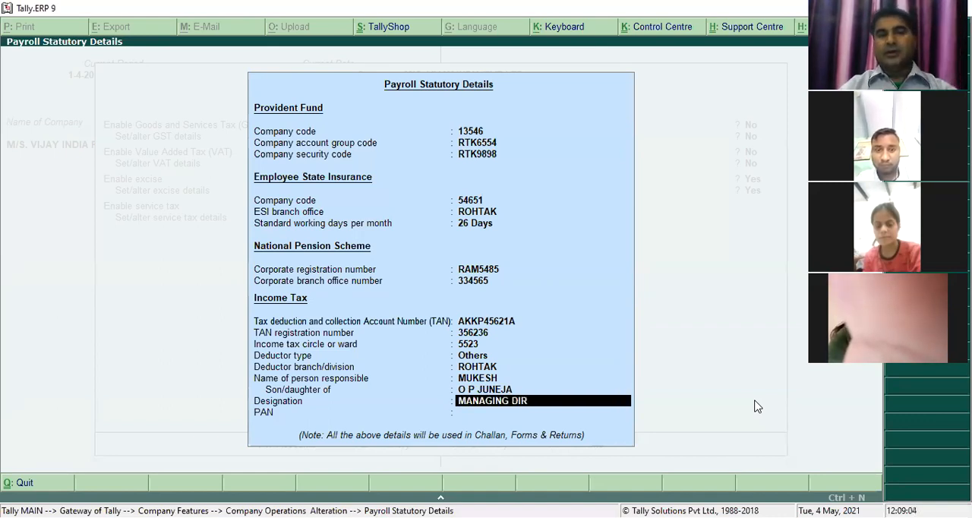
key("BackSpace")
key("BackSpace")
key("BackSpace")
type("CTOR")
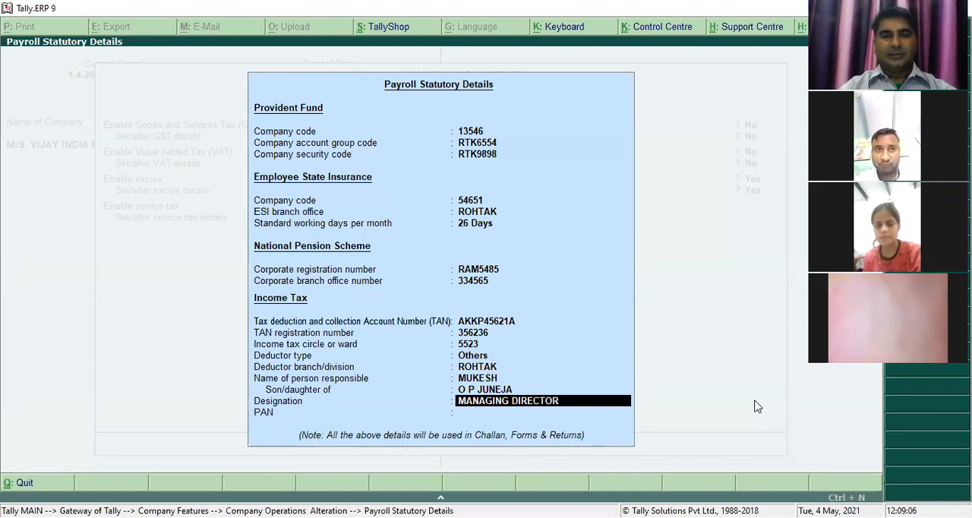
key("Return")
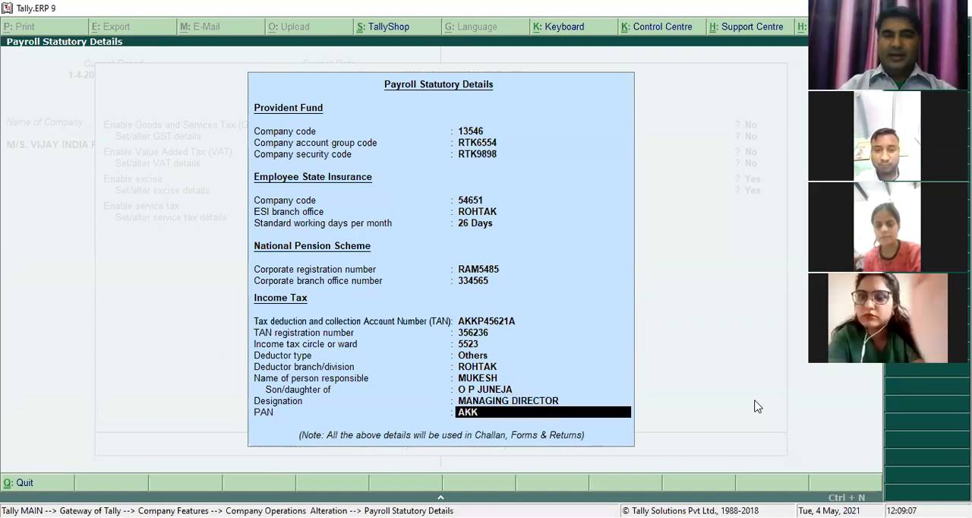
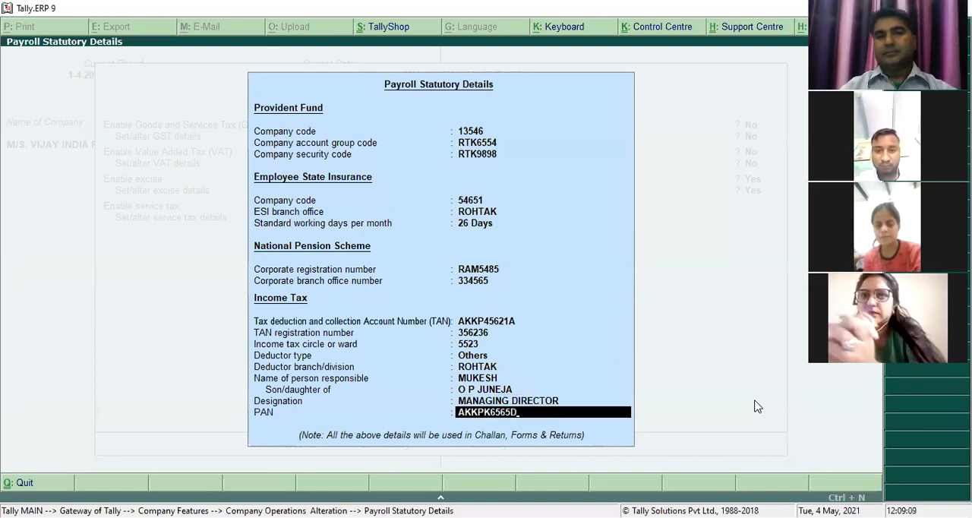
- Fill in the PAN of the person responsible, save the Statutory & Taxation settings, and return to the Gateway of Tally
key("Return")
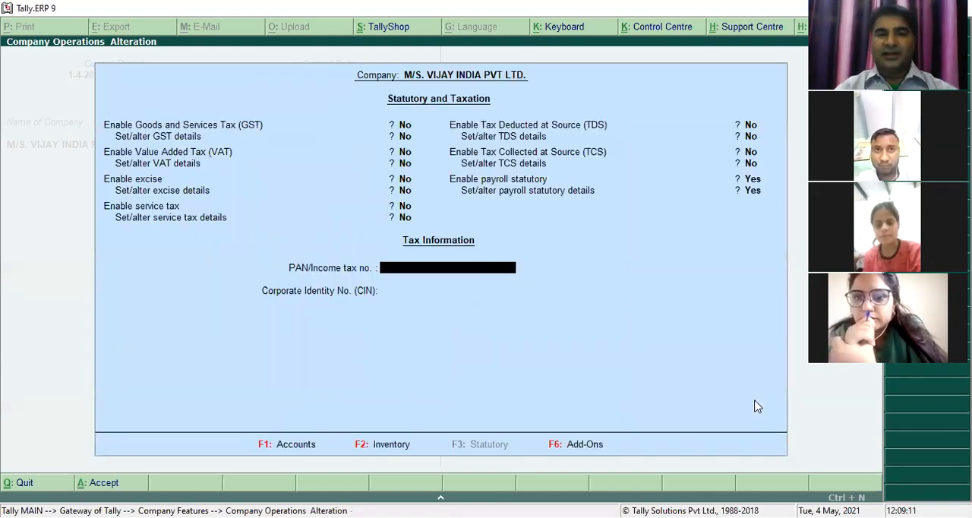
key("ctrl+a")
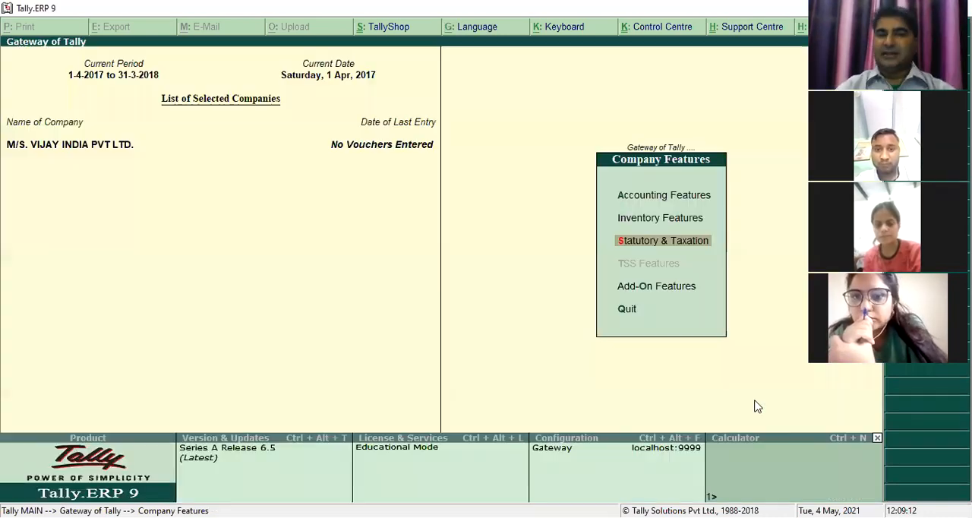
key("Escape")
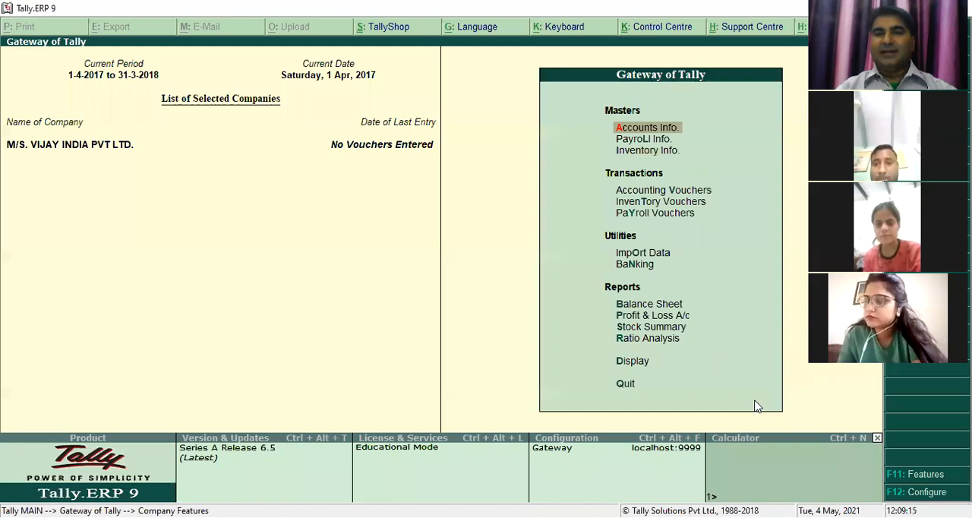
- Open the creation form for a single employee group in the payroll masters
key("Down")
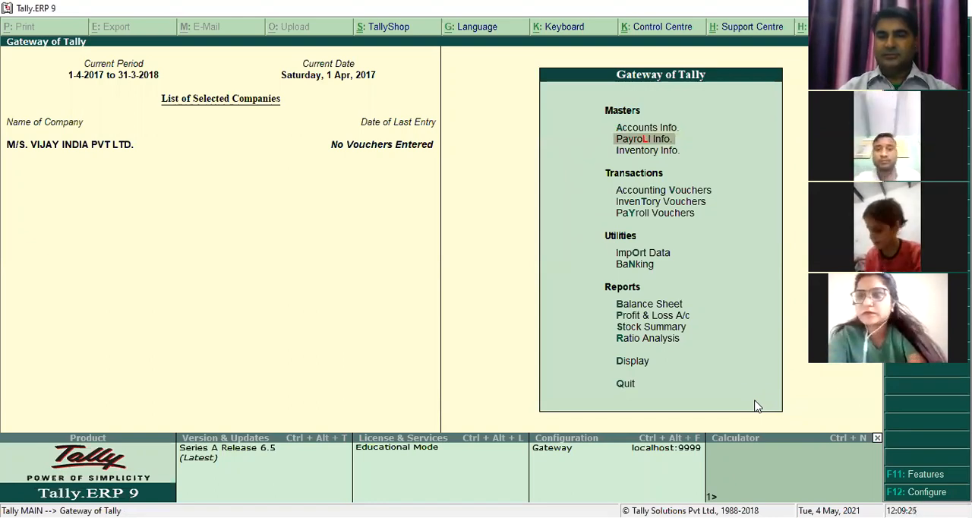
key("Return")
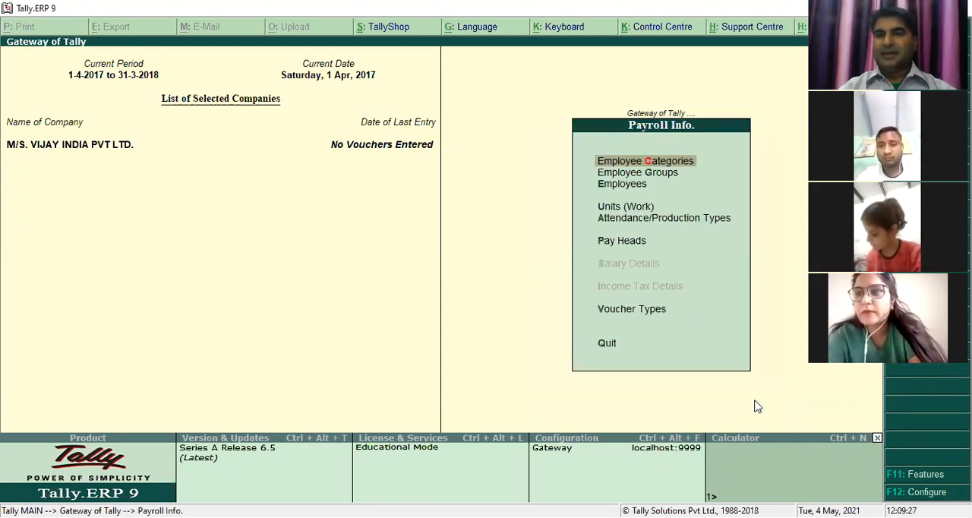
key("Down")
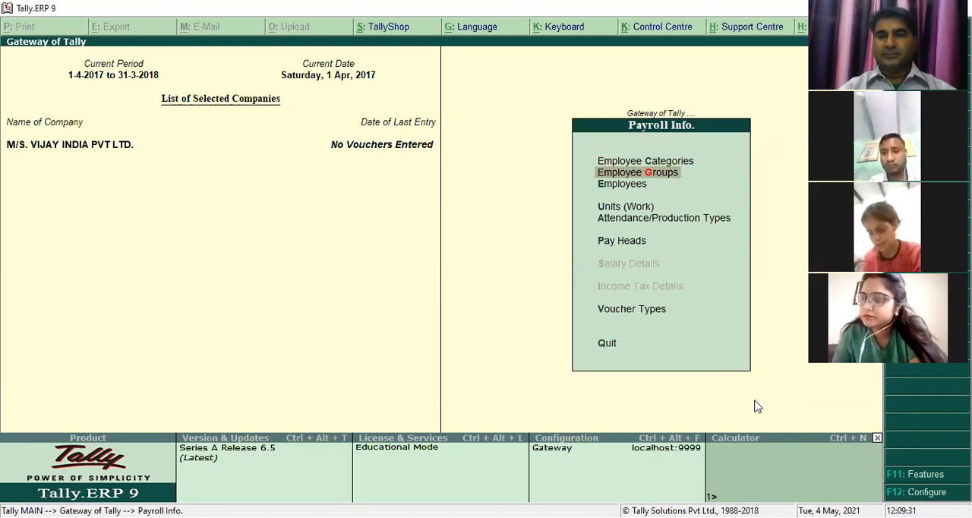
key("Return")
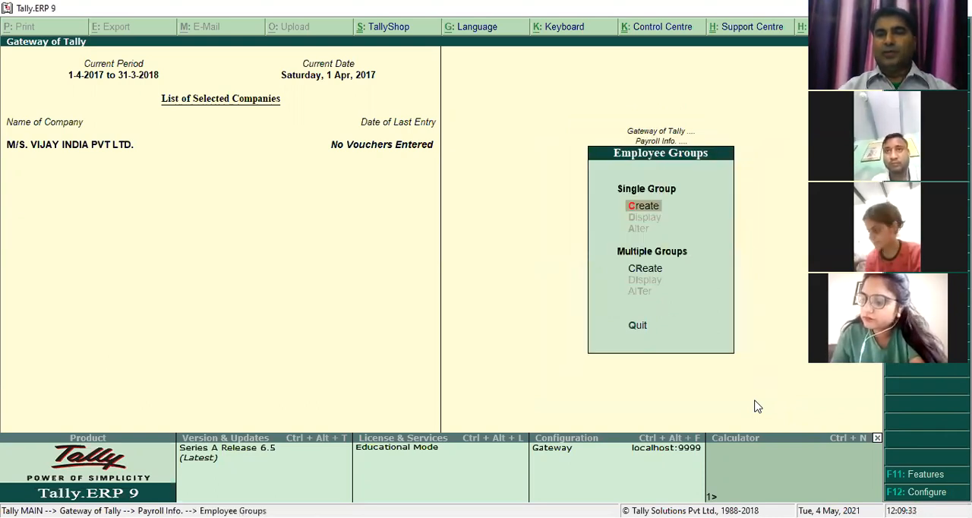
key("Return")
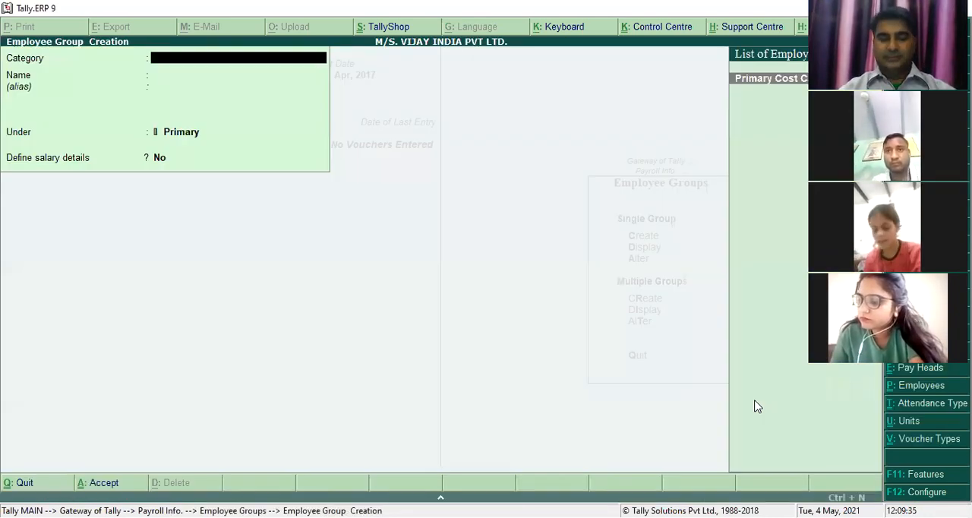
- Create the employee group SALES DEPARTMENT in Primary Cost Category, under Primary, with Define salary details set to No
type("\\")
key("Return")
key("BackSpace")
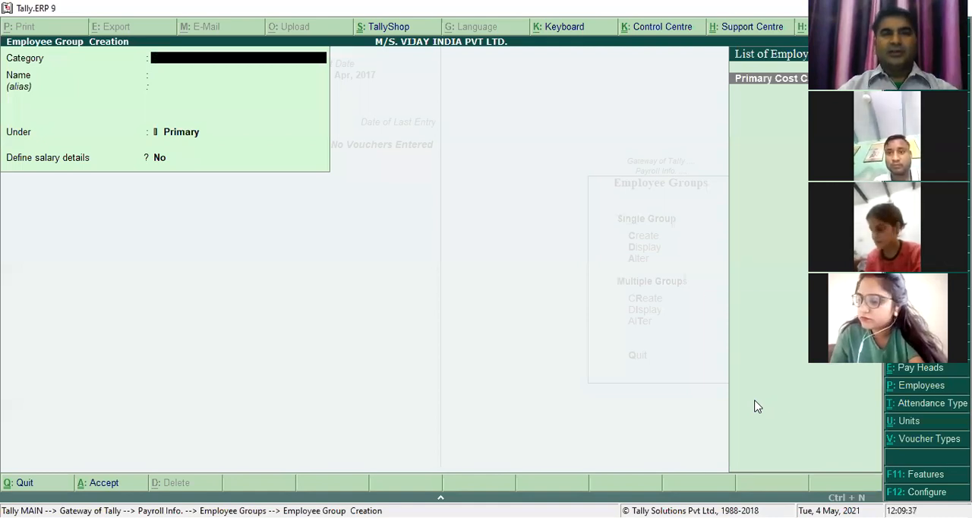
key("Return")
type("SALE")
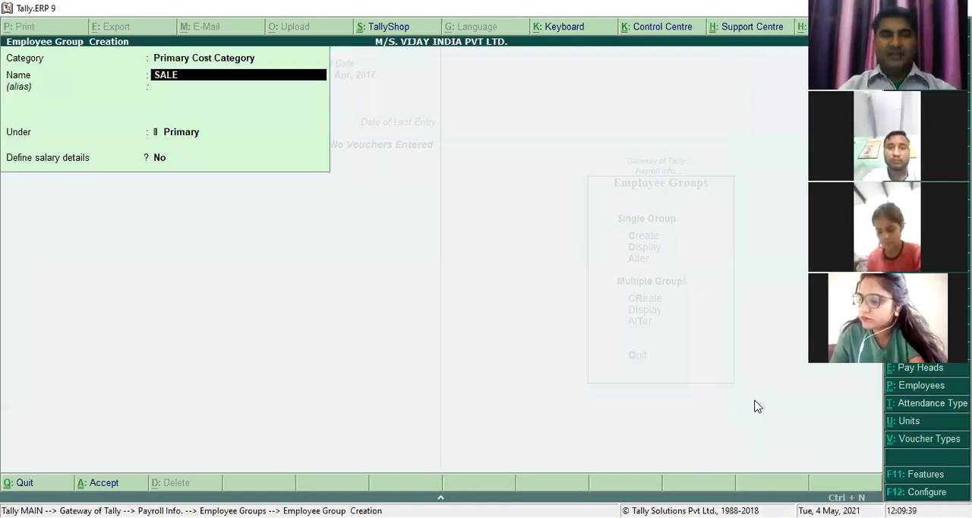
type("S DEPARTMENT")
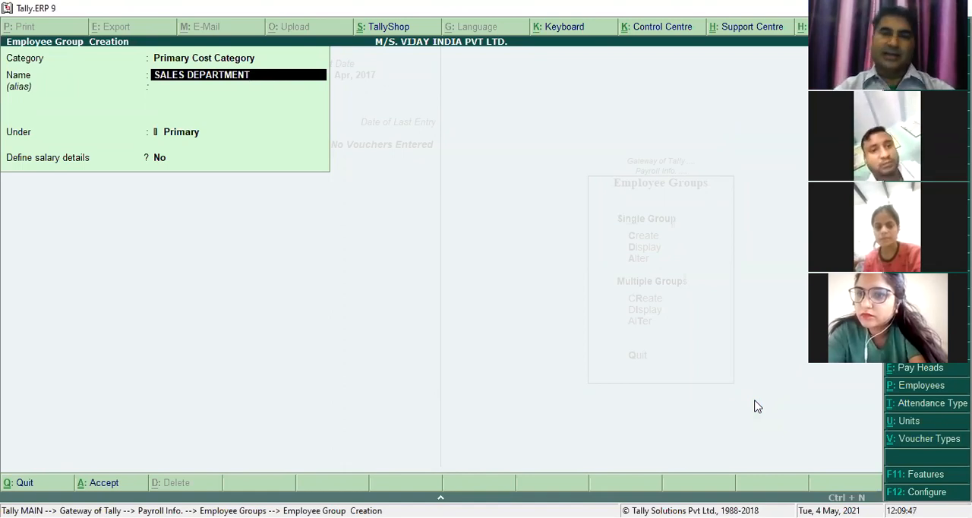
key("Return")
key("Return")
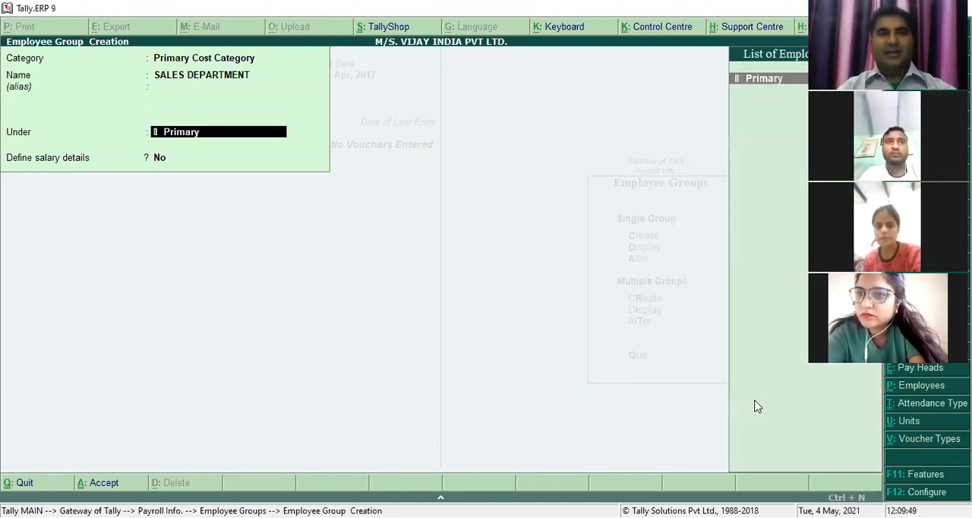
key("Return")
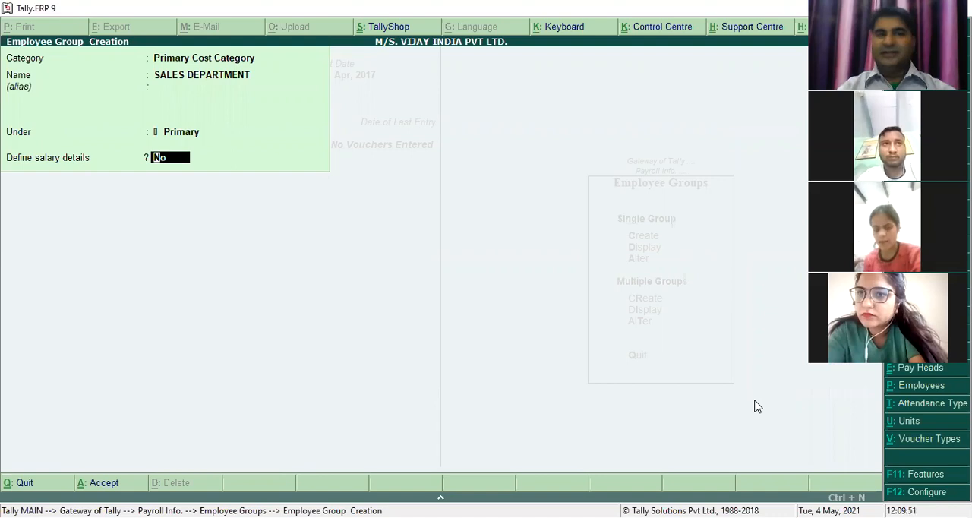
key("Return")
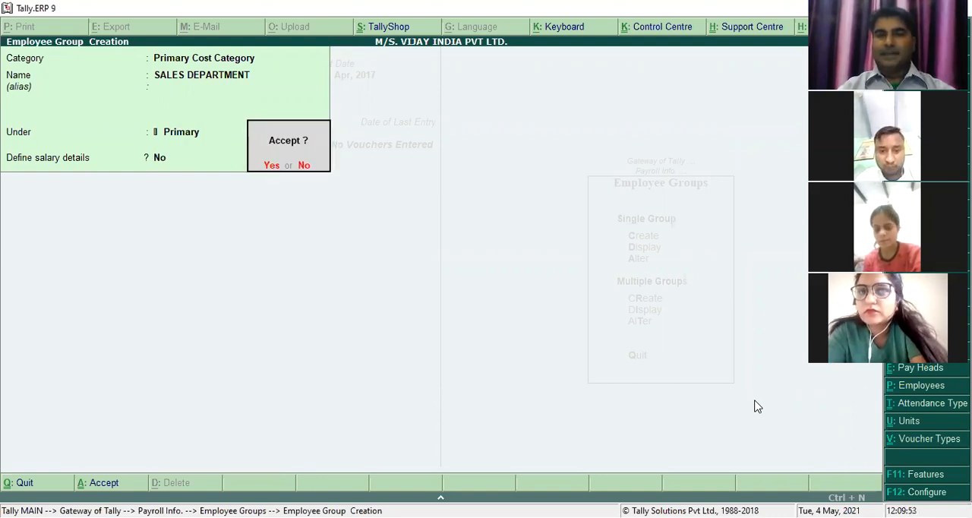
key("Return")
- Create the employee group ADMINISTRATION DEPPT under Primary, with Define salary details set to No
type("ADMINIST")
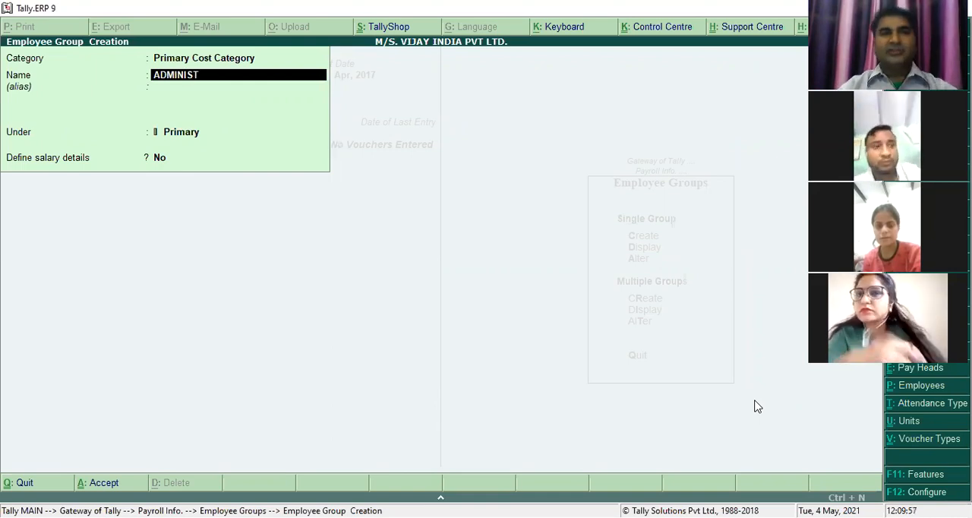
type("RATION DEPTPT")
key("Return")
key("Return")
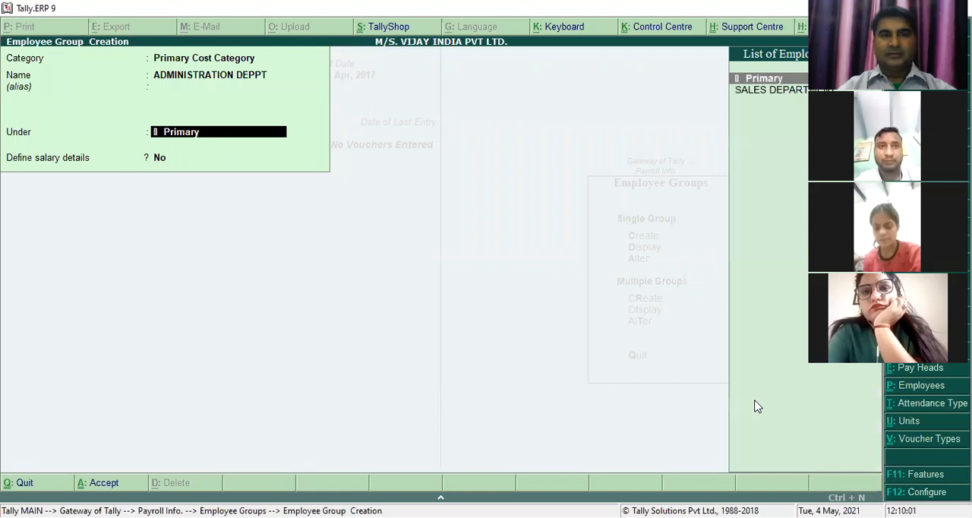
key("Return")
key("Return")
- Create the employee group MARKEING DEPTT under Primary, with Define salary details set to No
key("Return")
type("MARKEING DEPTT")
key("Return")
key("Return")
key("Return")
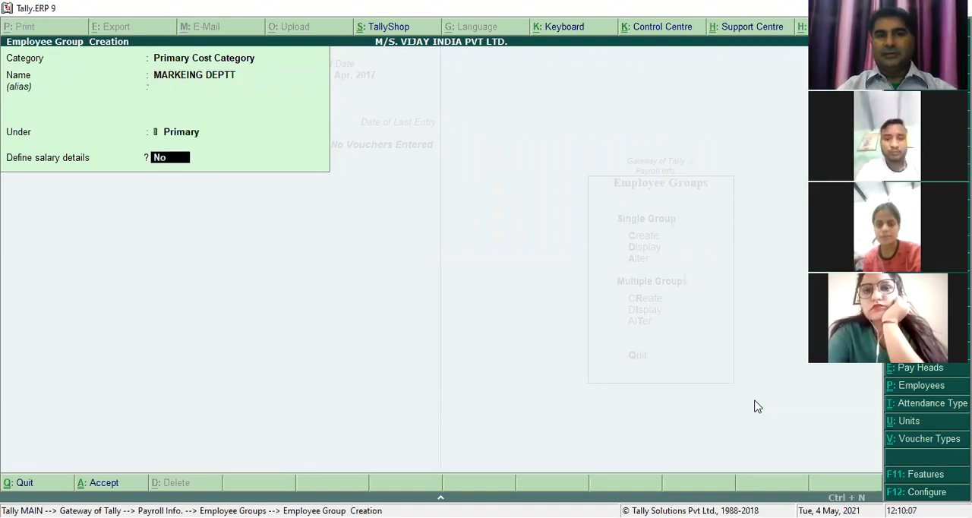
key("Return")
key("Return")
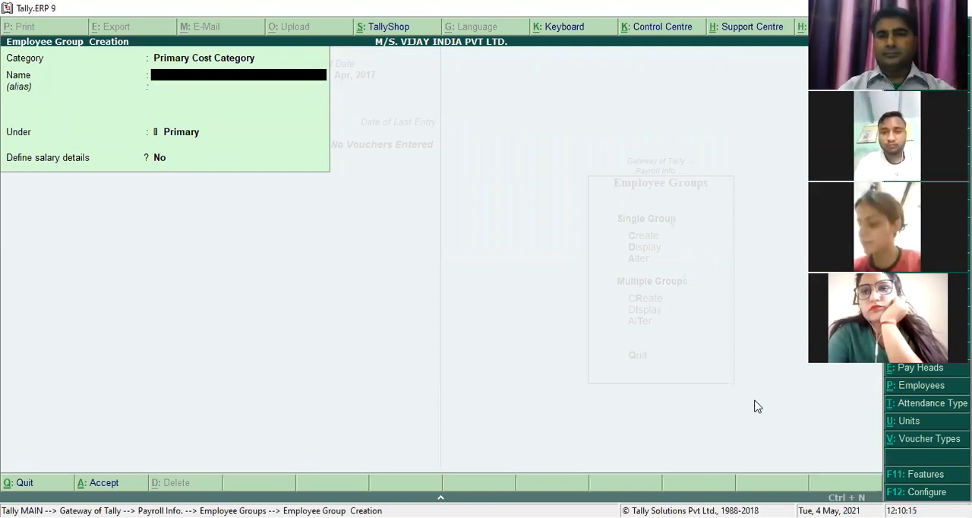
- Leave employee group creation and open the creation form for a single employee in the payroll masters
key("Escape")
key("Return")
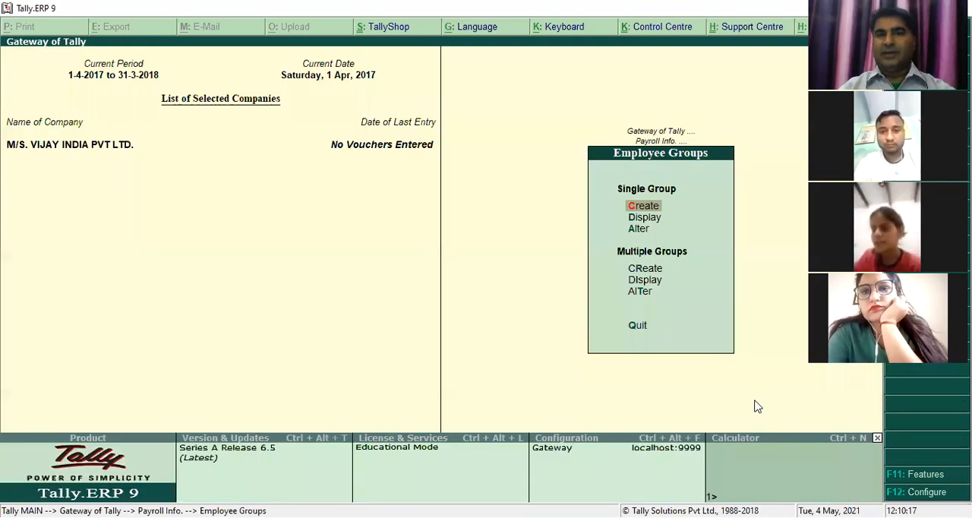
key("Escape")
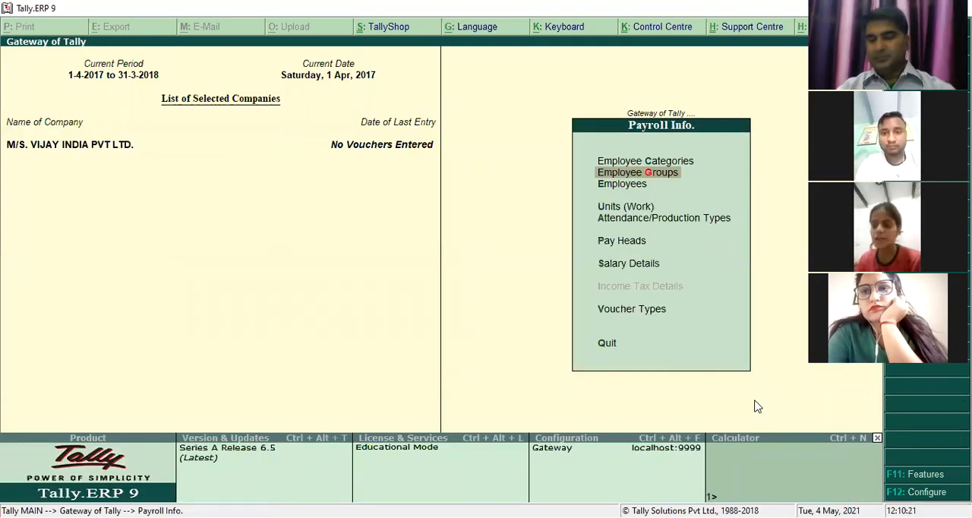
key("Down")
key("Return")
key("Return")
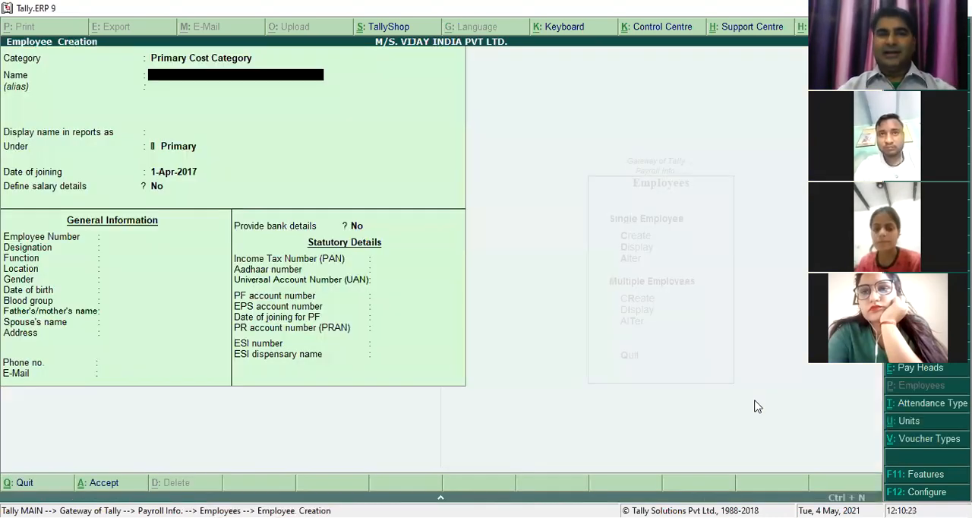
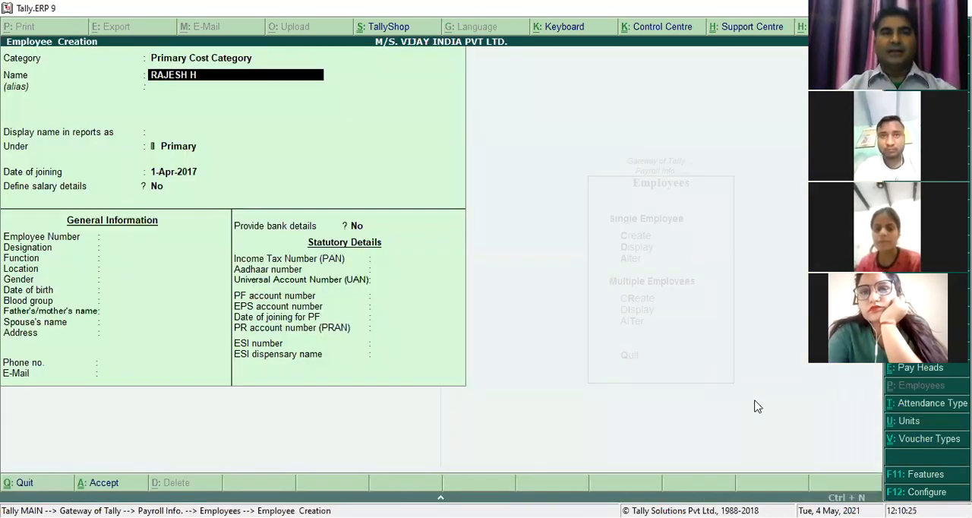
- Enter the employee's full name, accept it as the display name in reports, and place the employee under SALES DEPARTMENT
key("Return")
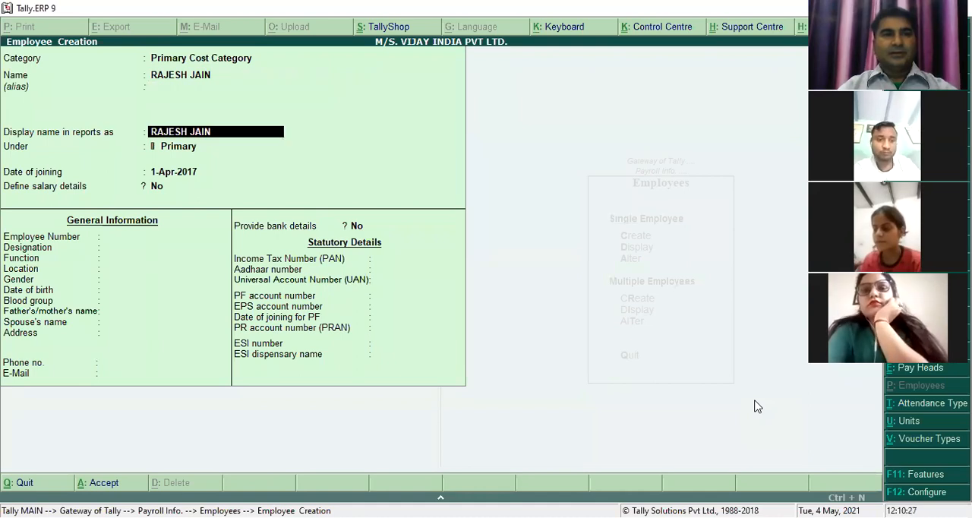
key("Return")
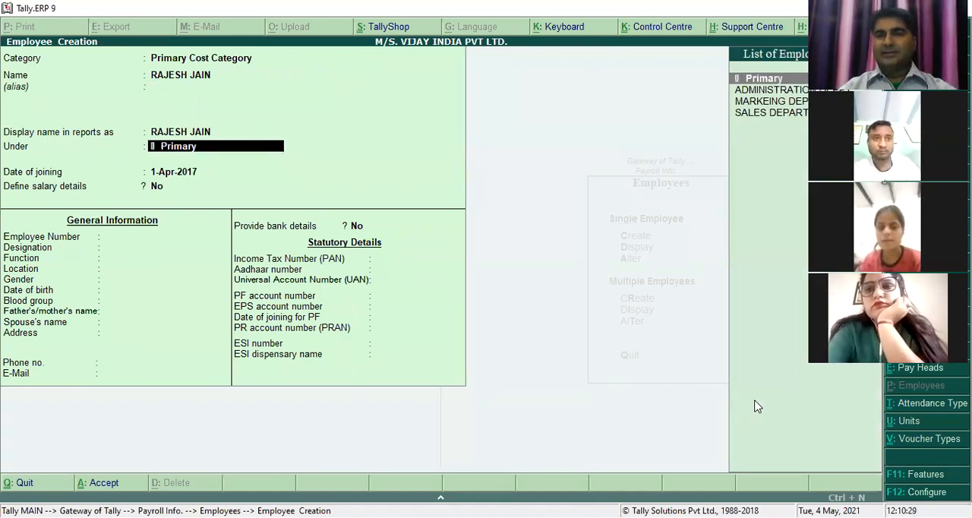
key("Down")
key("Down")
key("Down")
key("Return")
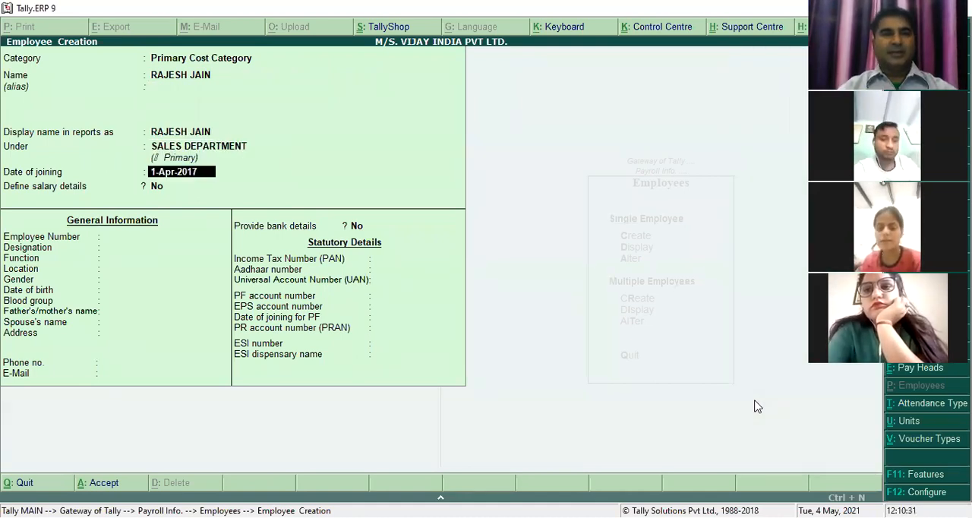
- Accept 1-Apr-2017 as the date of joining and No for Define salary details, and fill in the employee number
key("Return")
key("Return")
key("BackSpace")
key("Return")
type("12345")
key("BackSpace")
key("BackSpace")
key("BackSpace")
type("20")
key("Return")
- Set the employee's designation to SALES MANAGER, function to SALES and location to DELHI
type("SALES MANAGER")
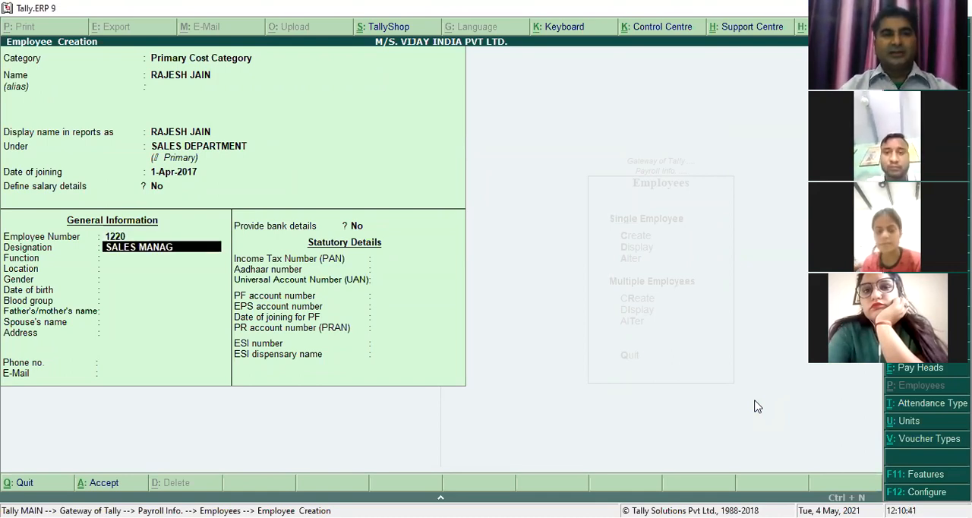
key("Return")
type("SALES")
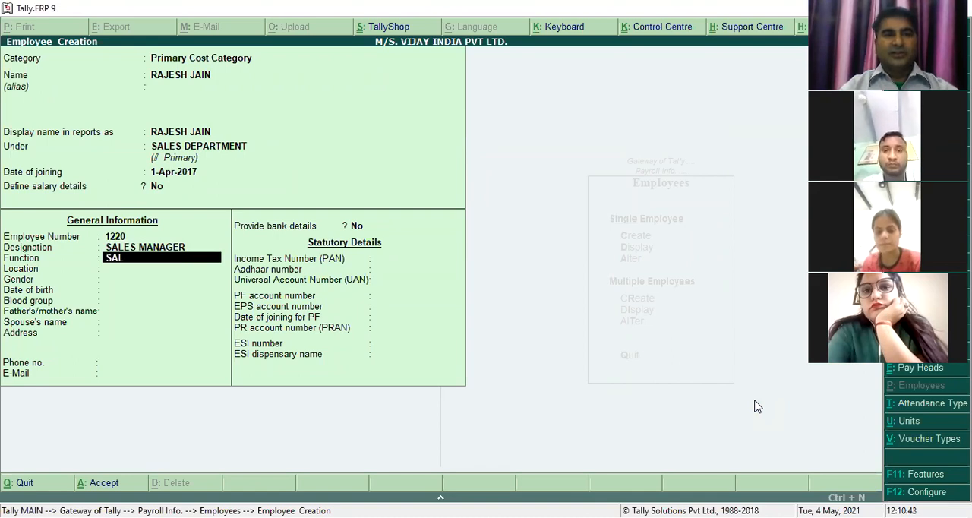
key("Return")
type("DELHI")
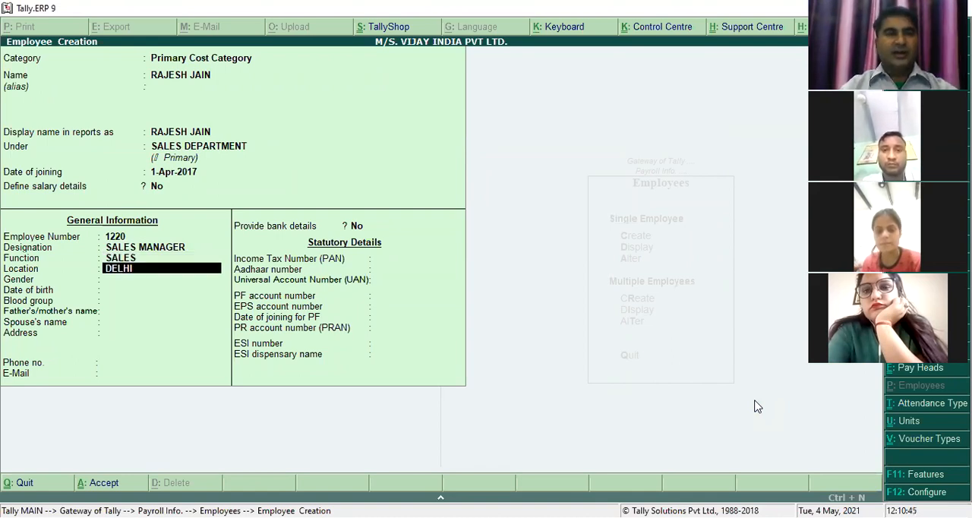
- Set the employee's gender to Male, fill in the date of birth, and choose O Positive as the blood group
key("Return")
type("MAk")
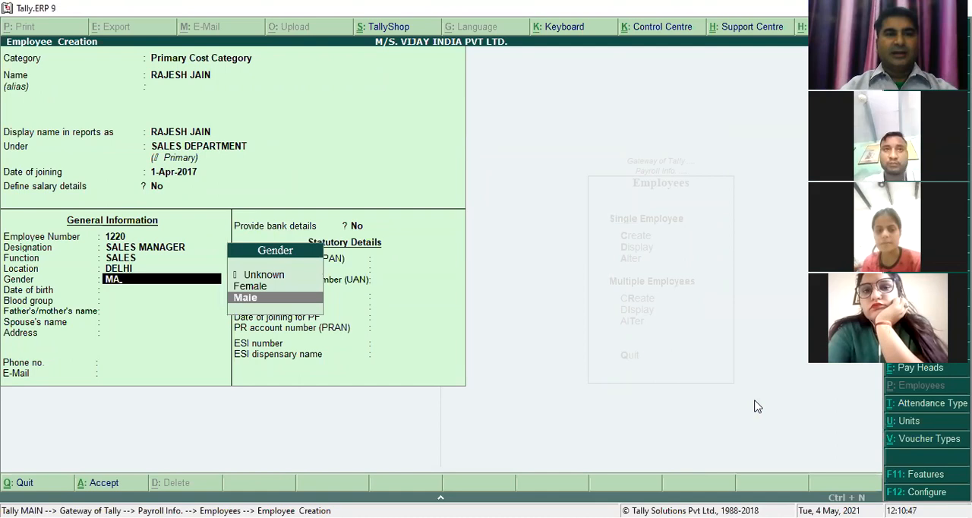
key("Return")
type("1-")
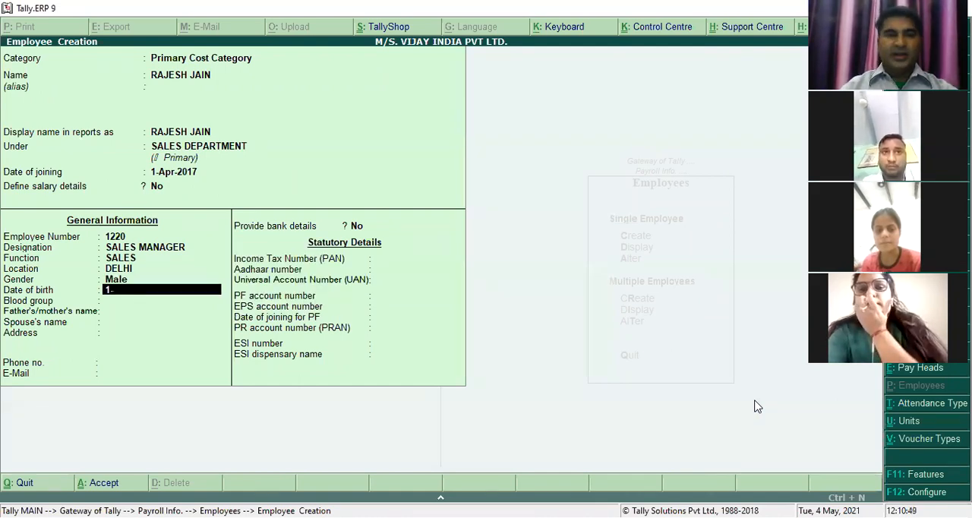
type("4-1990")
key("Return")
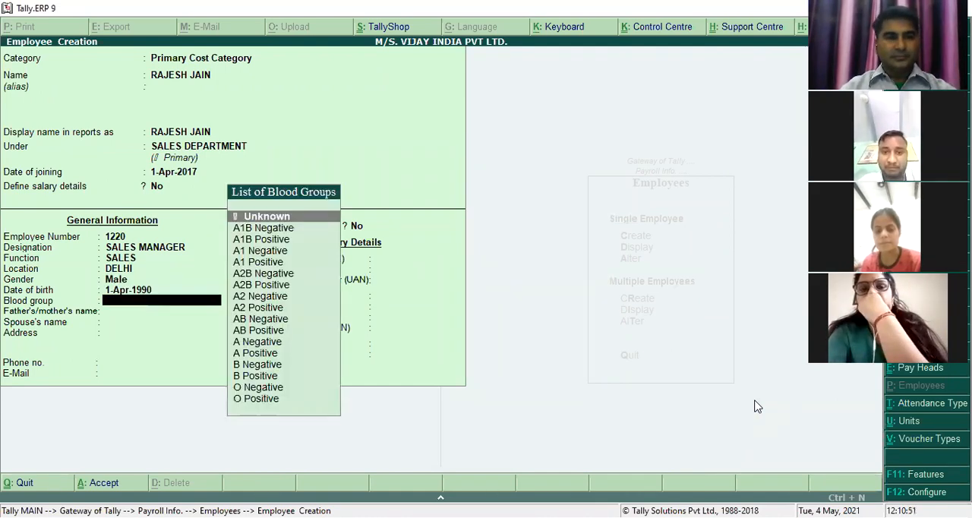
type("O")
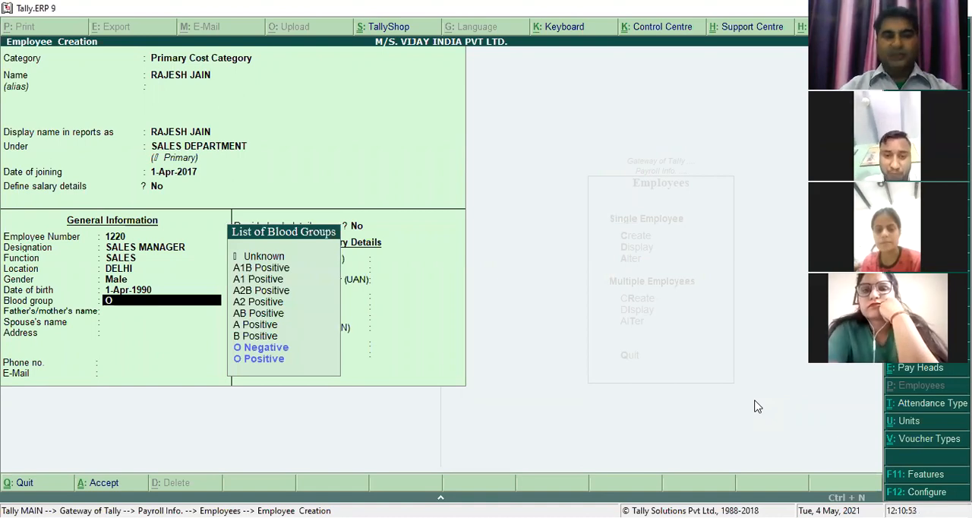
key("Down")
key("Down")
key("Return")
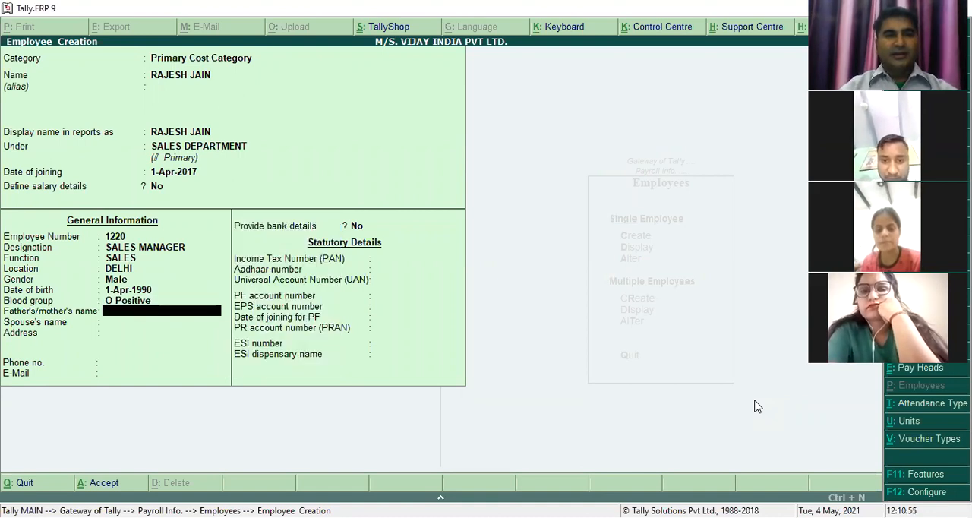
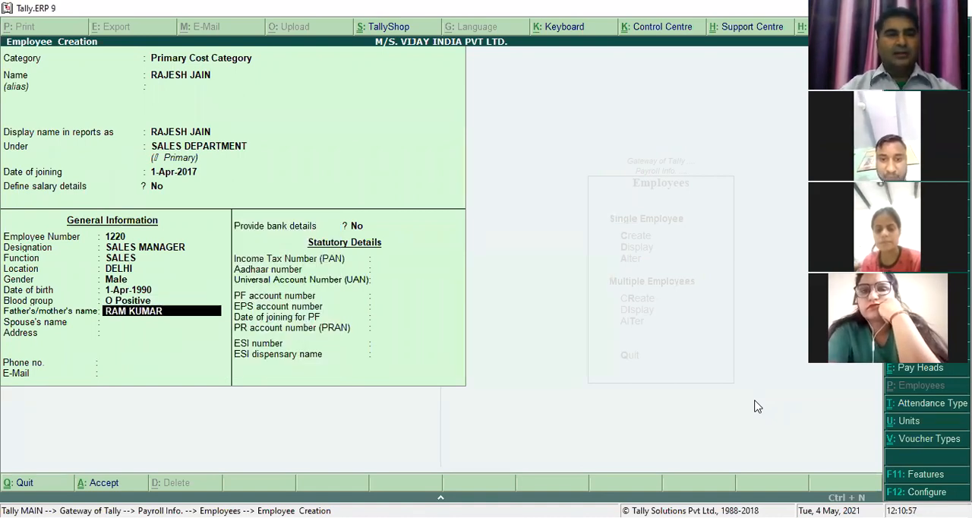
- Fill in the employee's father's/mother's name and spouse's name
key("Return")
type("S")
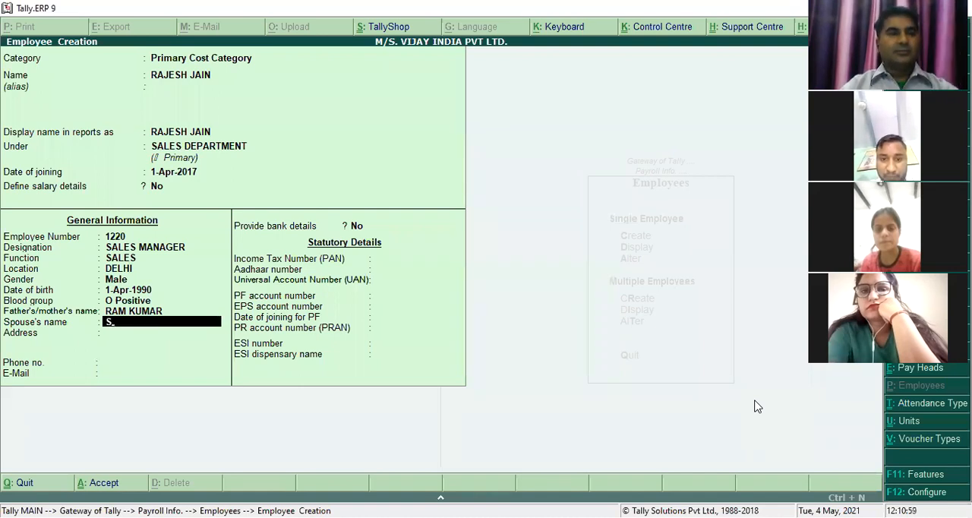
key("BackSpace")
type("RANI")
key("Return")
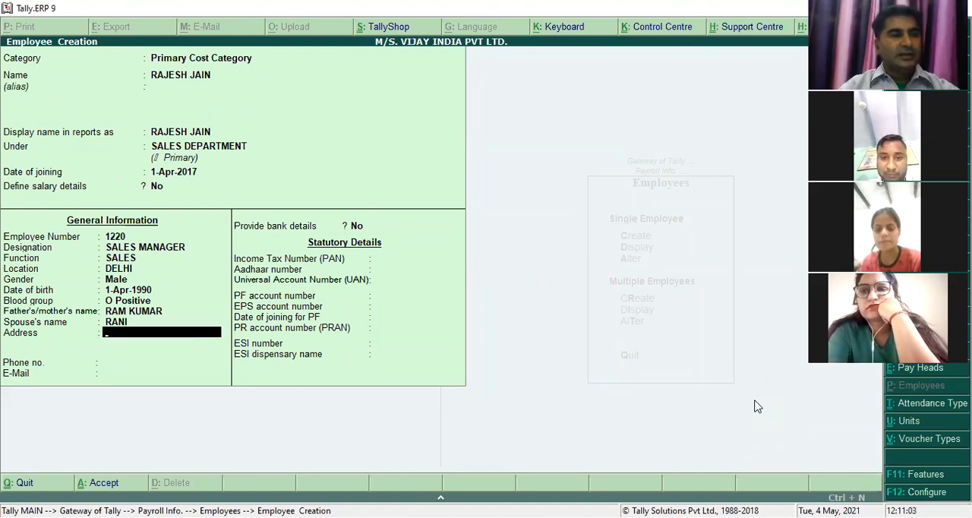
- Fill in the two lines of the employee's postal address
type("DELHI")
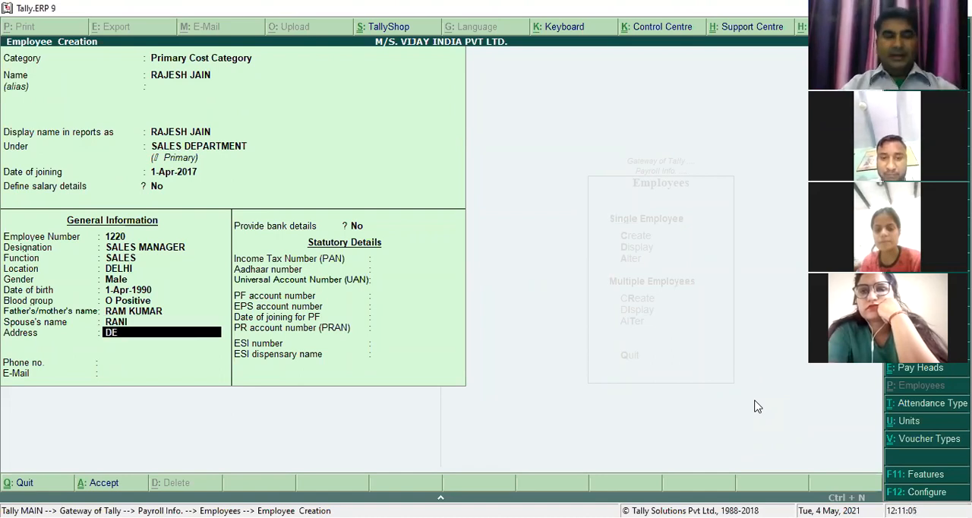
key("BackSpace")
type("I ROAD")
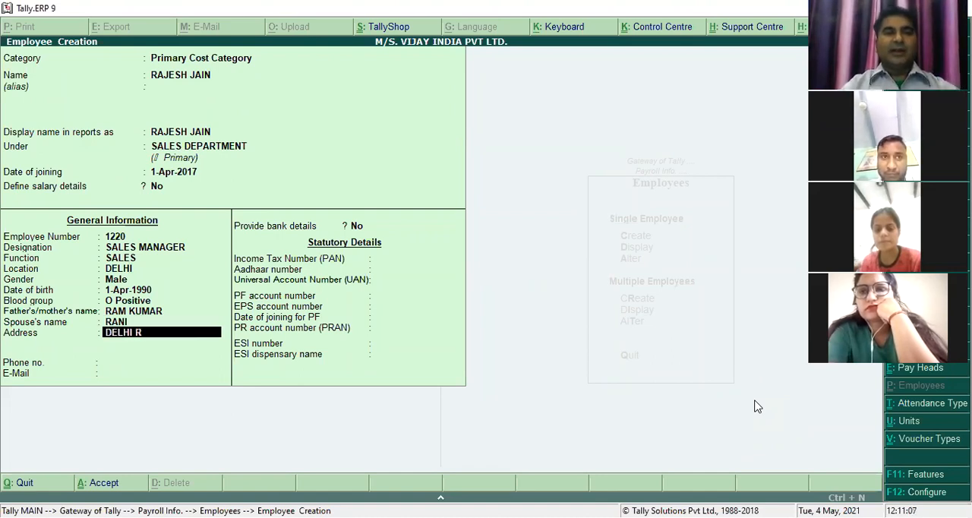
key("Return")
type("ROHTAK")
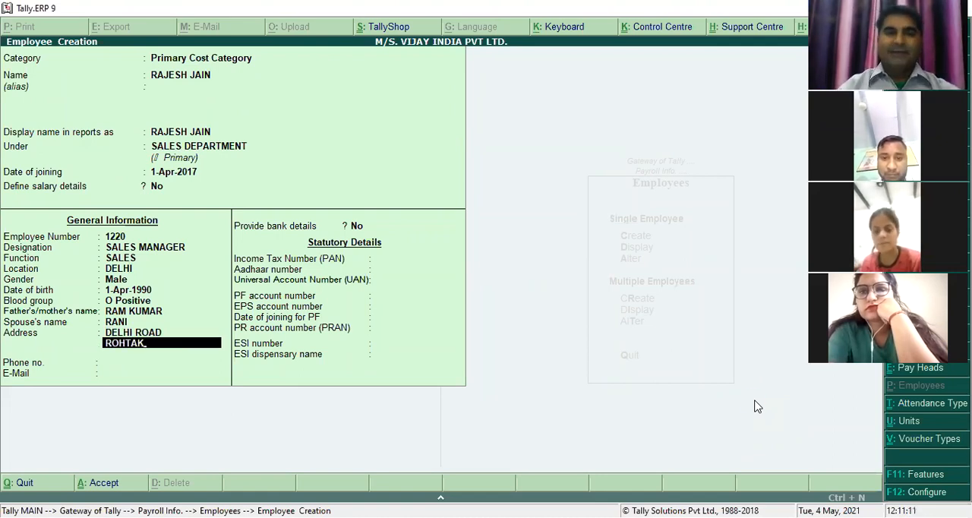
- Enable passport and visa details and contract details in the Employee Configuration, leaving Show employee display name at No
key("F12")
key("Return")
key("Return")
key("Return")
key("Return")
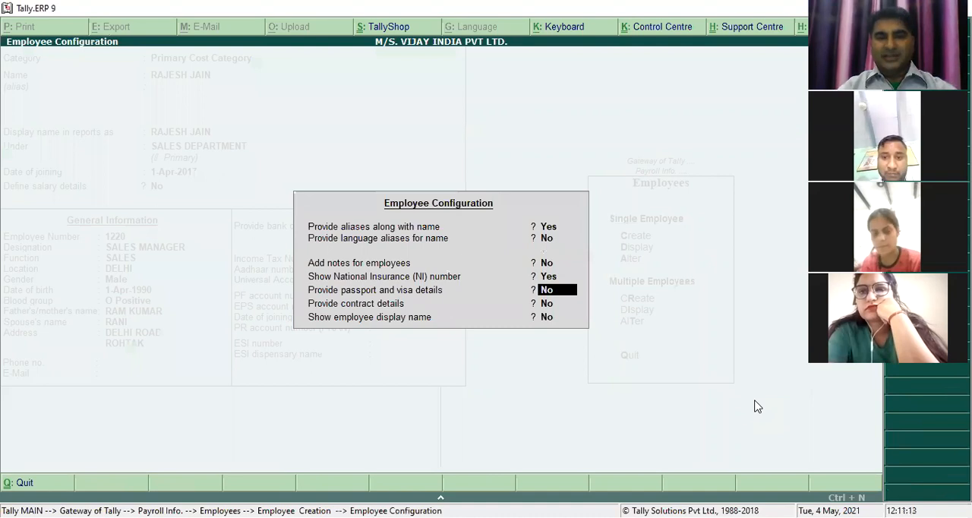
key("y")
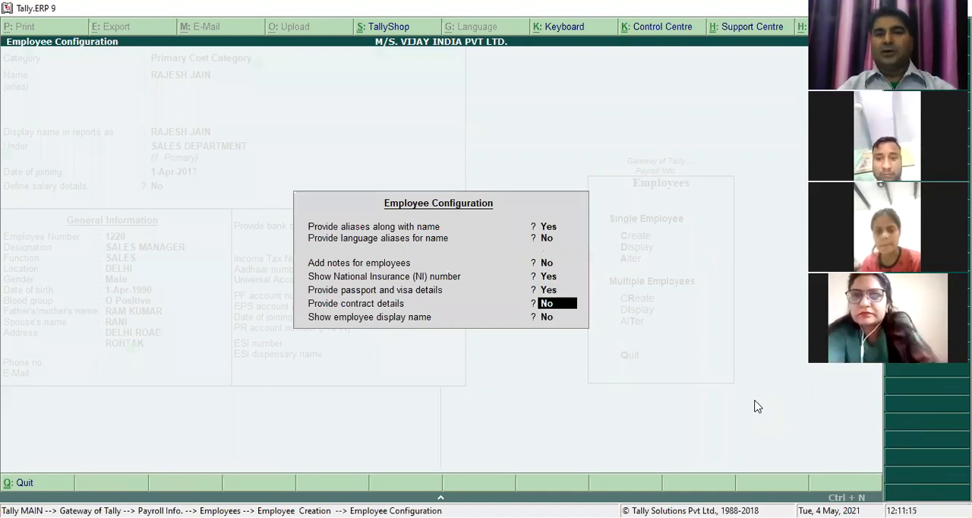
key("y")
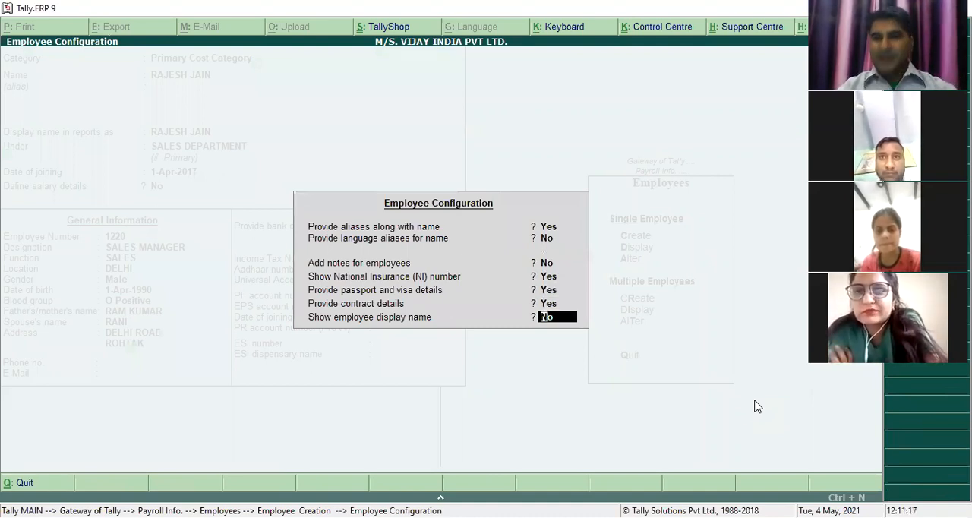
key("Return")
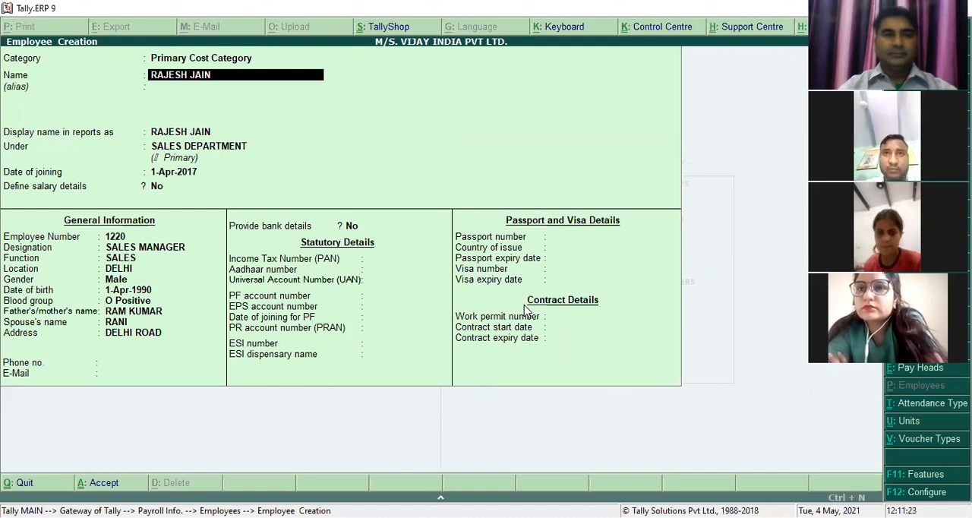
- Keep the employee details already entered and fill in the phone number
key("Return")
key("Return")
key("Return")
key("Return")
key("Return")
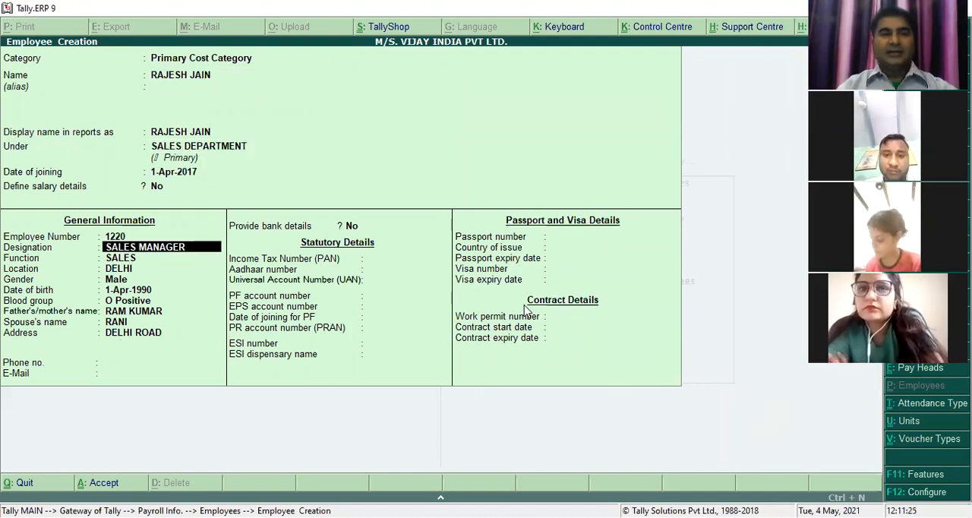
key("Return")
key("Return")
key("Return")
key("Return")
key("Return")
key("Return")
key("Return")
key("Return")
key("Return")
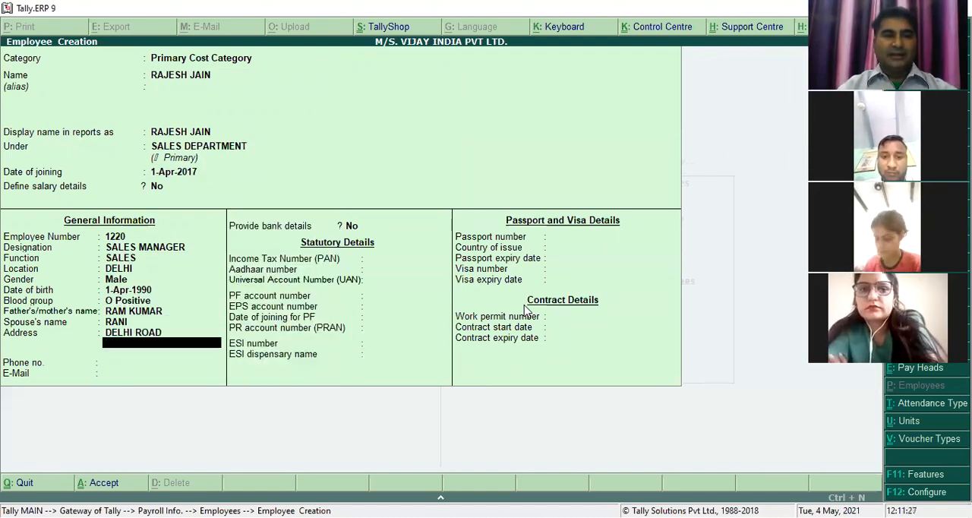
key("Return")
key("Return")
- Fill in the employee's e-mail address
key("Return")
- Enable bank details for the sales manager and enter the employee's bank account number
type("Y")
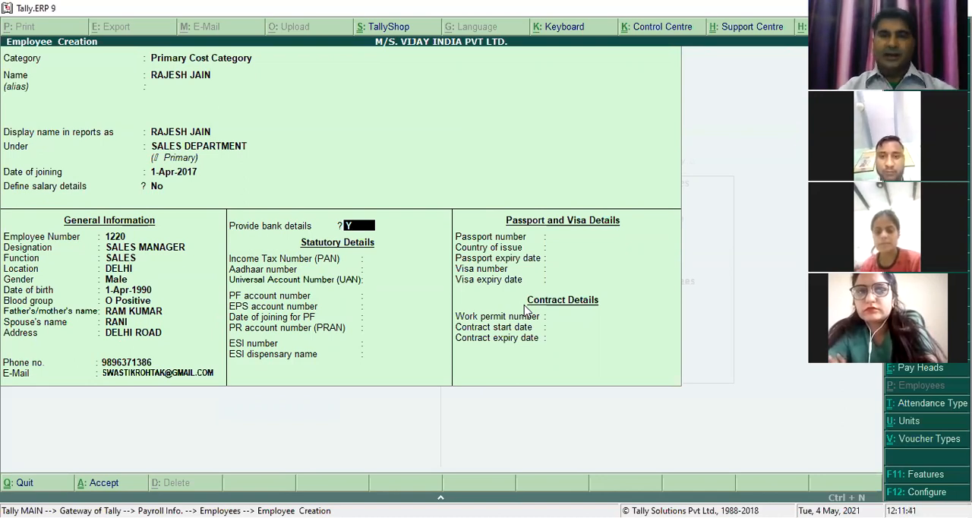
key("Return")
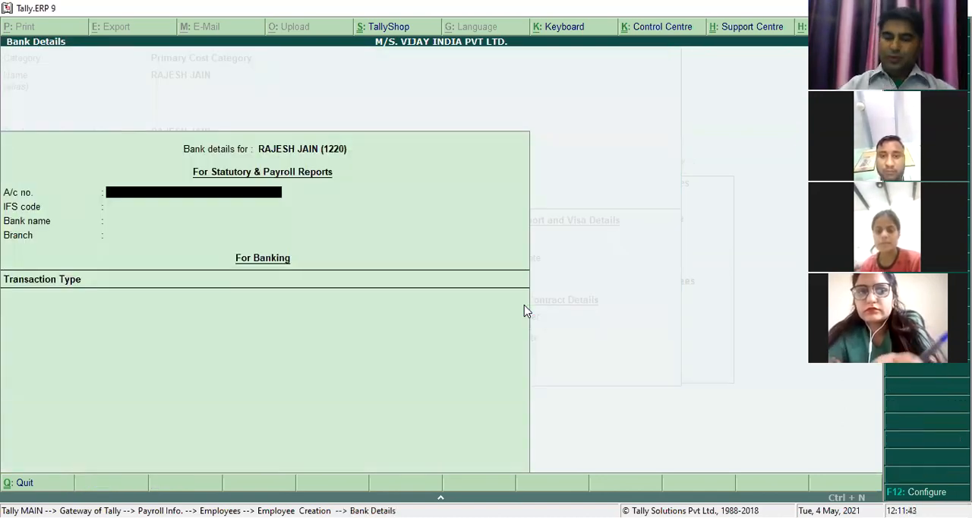
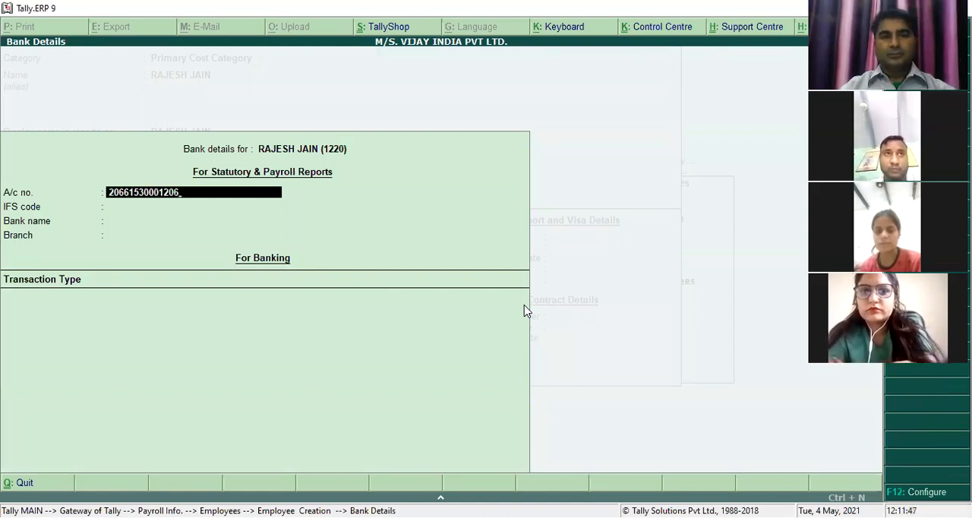
key("Return")
- Set the IFS code in the employee's bank details to HDFC0002066
type("HDFC")
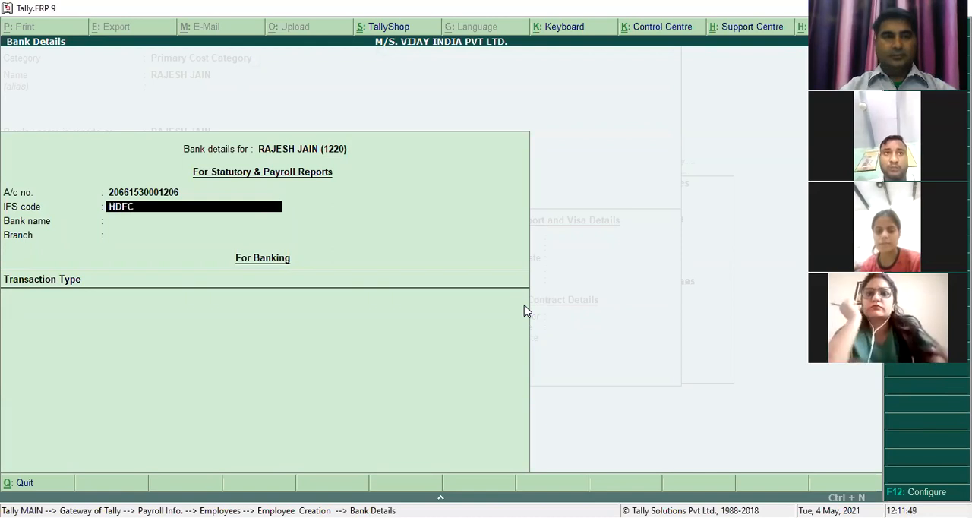
type("0001206")
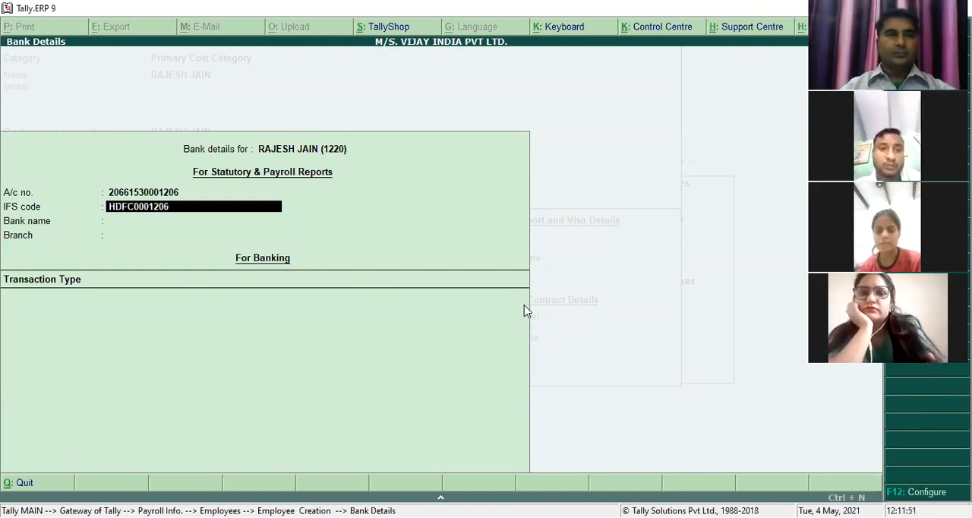
key("BackSpace")
key("BackSpace")
key("BackSpace")
key("BackSpace")
type("20")
type("66")
key("BackSpace")
key("BackSpace")
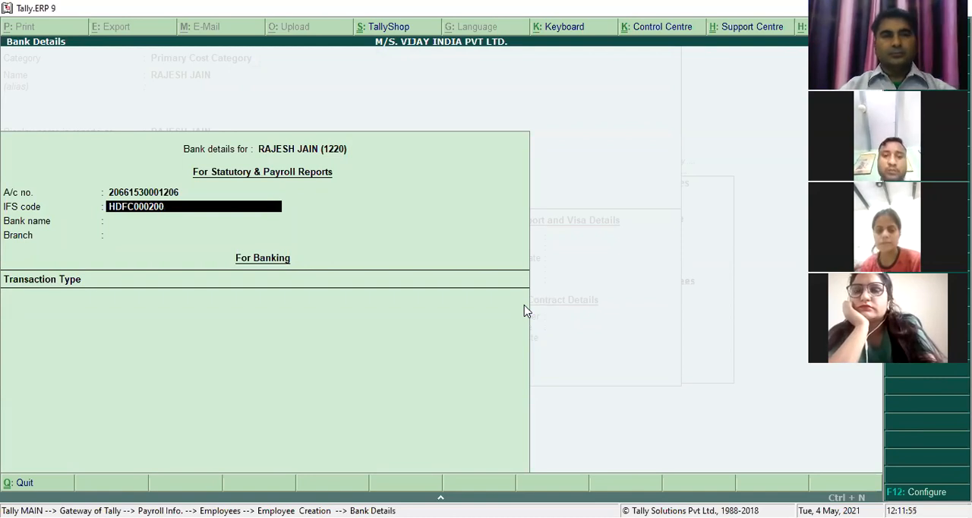
type("66")
key("Return")
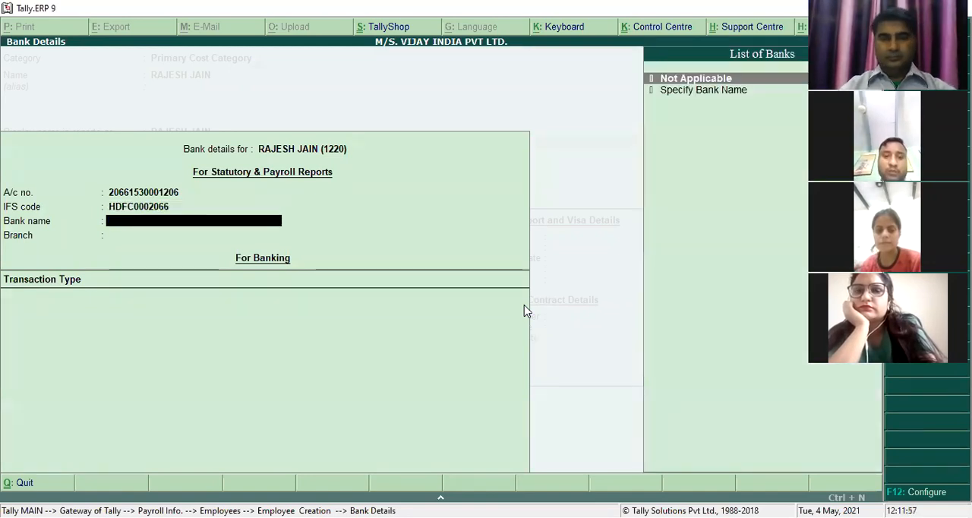
- Specify HDFC BANK as the bank name and ROHTAK as the branch, and finish the bank details without a transaction type
type("h")
key("Down")
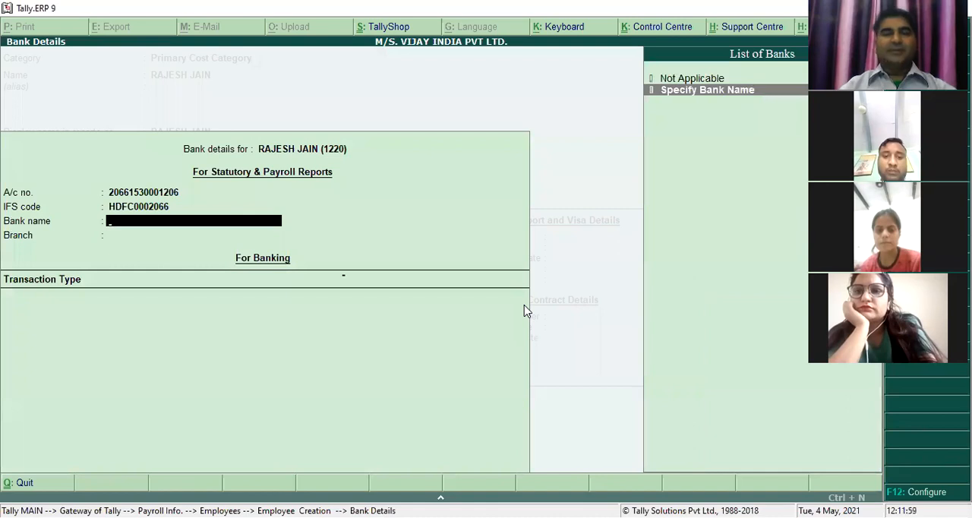
key("Return")
type("HDFC BANK")
key("Return")
type("ROHTAK")
key("Return")
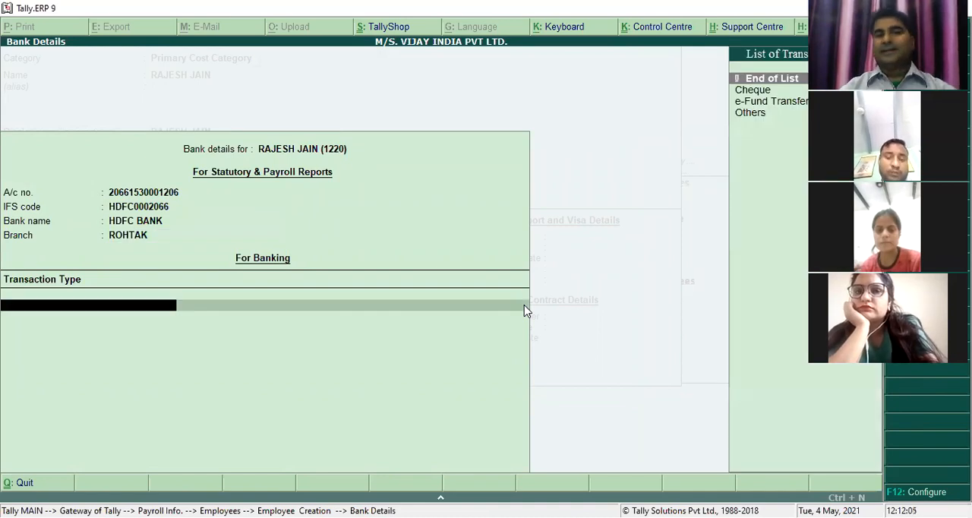
key("Return")
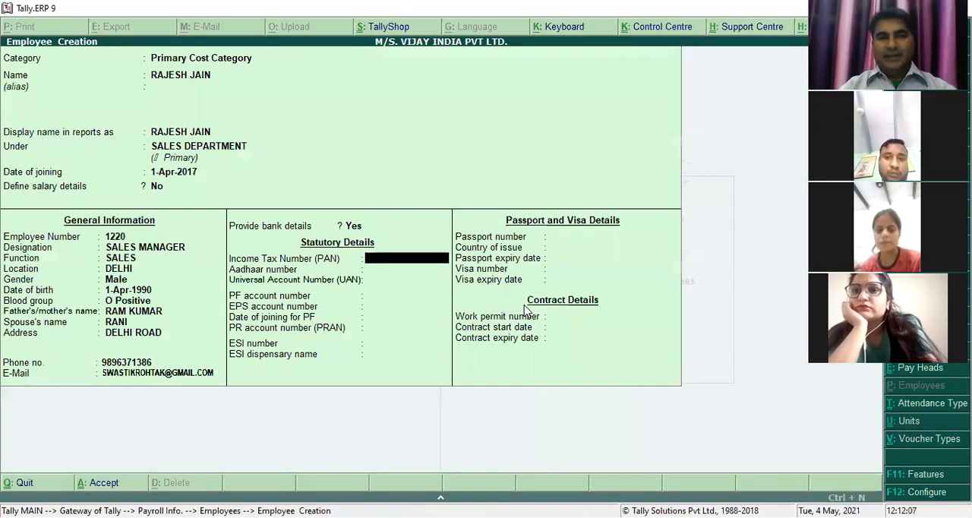
- Enter the employee's income tax number (PAN), leaving the Aadhaar number and Universal Account Number blank
key("Return")
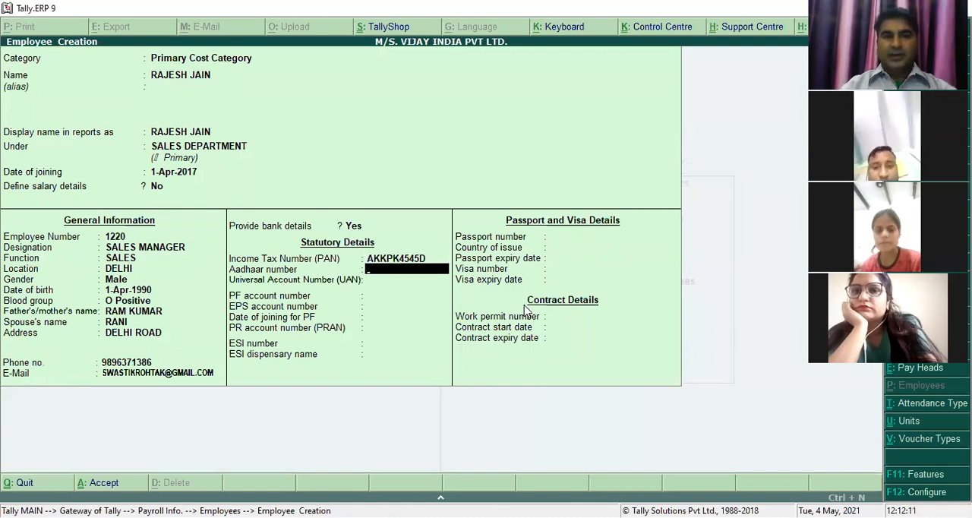
key("Return")
- Enter the employee's PF, EPS and PR account numbers, keeping 1-Apr-2017 as the date of joining for PF
key("Return")
type("4565")
key("Return")
type("65556")
key("Return")
key("Return")
type("3456")
- Enter the employee's ESI number and set the ESI dispensary name to RAM
key("Return")
type("67865")
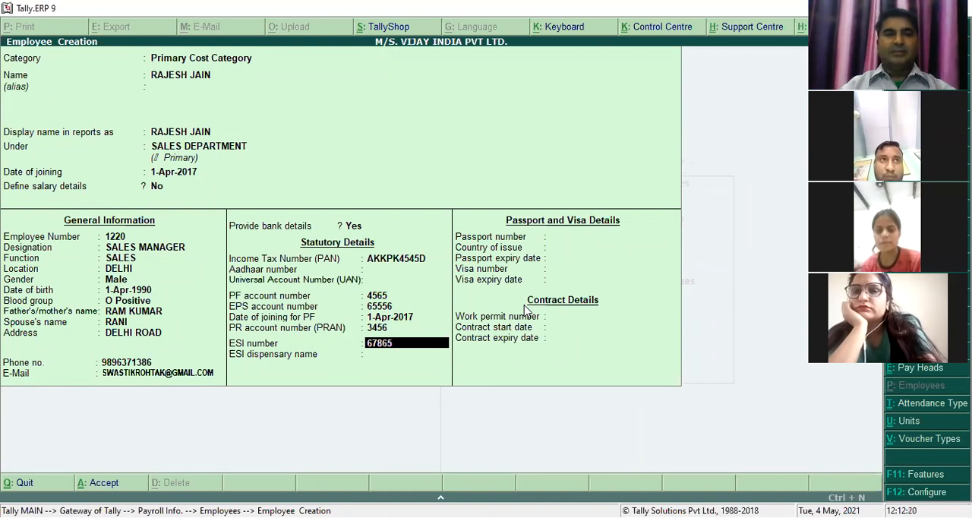
key("Return")
type("RAM")
- Enter the employee's passport number, with INDIA as the country of issue and 31-Mar-2018 as the passport expiry date
key("Return")
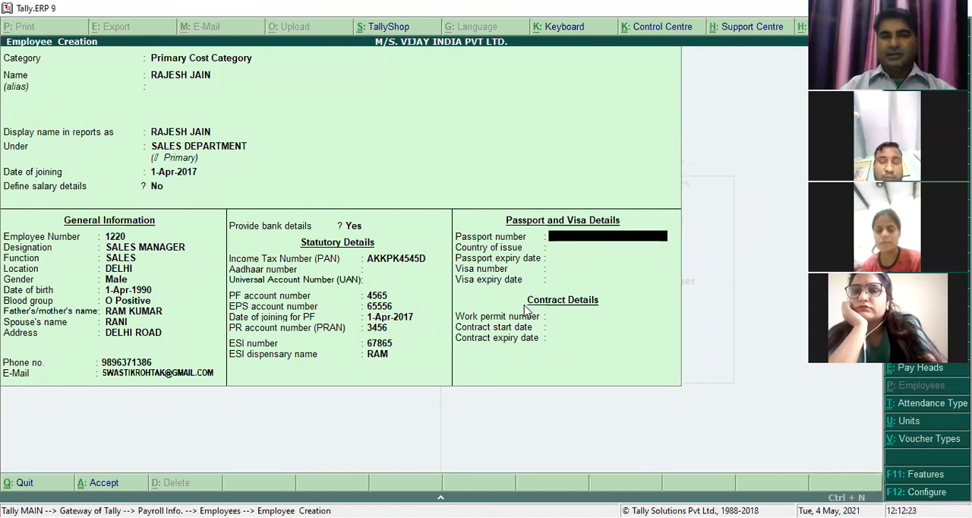
type("46546")
key("Return")
type("IMNDI")
key("BackSpace")
key("BackSpace")
key("BackSpace")
key("BackSpace")
type("ND")
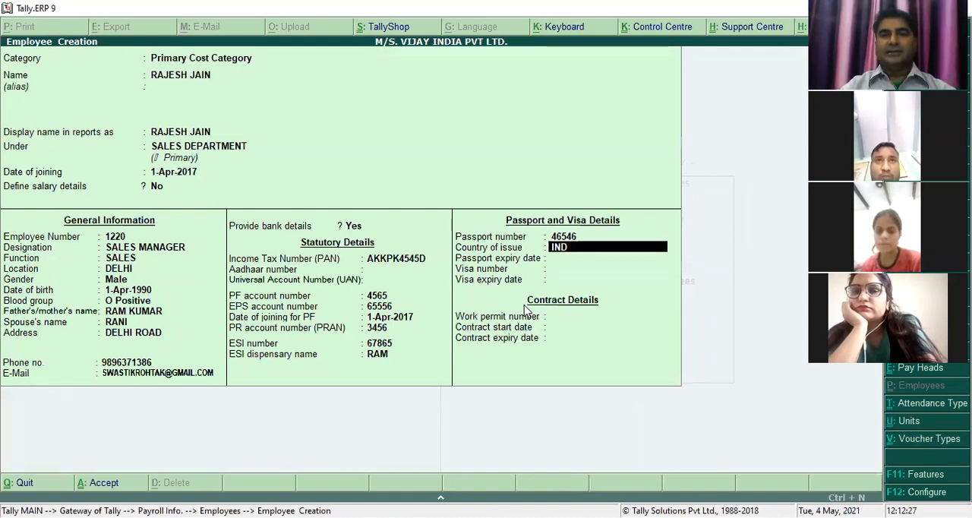
type("IA")
key("Return")
type("31")
type("-3")
key("Return")
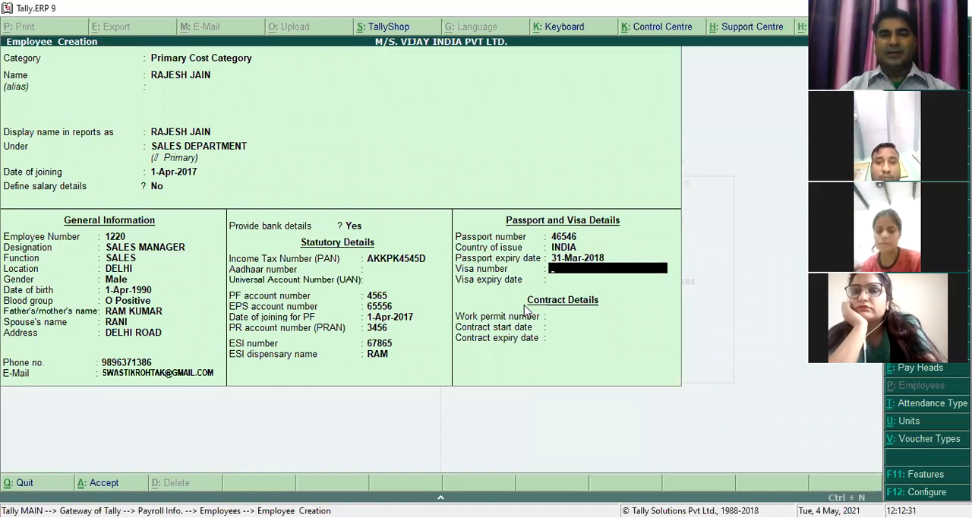
- Enter the employee's visa number and set the visa expiry date to 31-Mar-2018
type("65456")
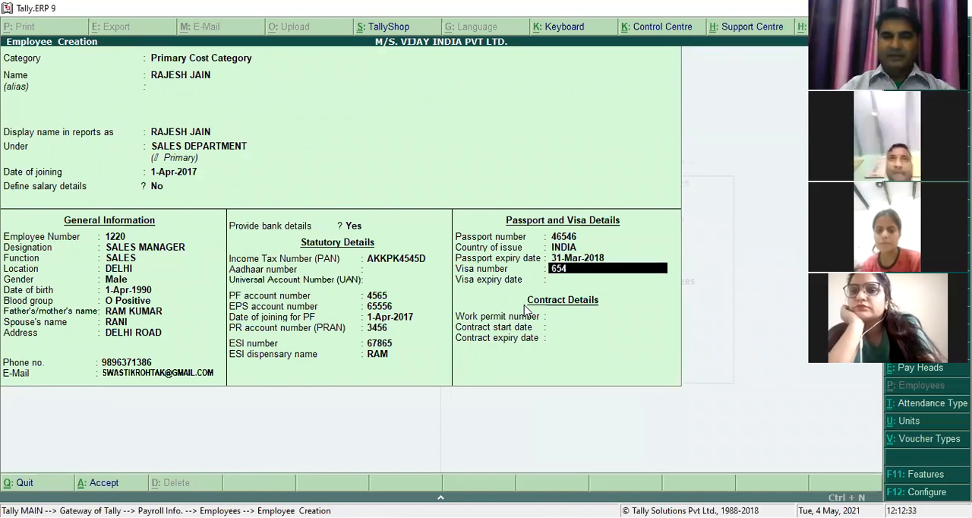
key("Return")
type("31-3")
key("Return")
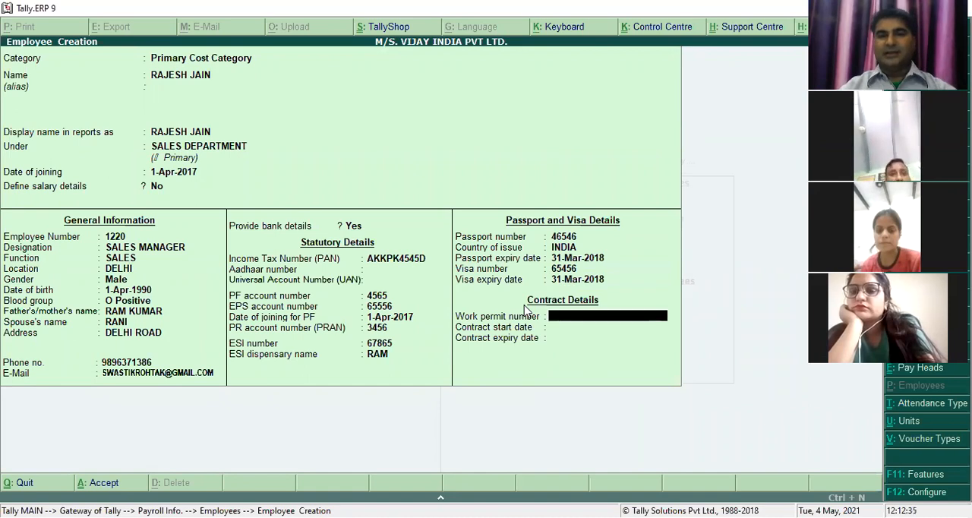
- Enter the work permit number and set the contract to start on 1-Apr-2017 and expire on 31-Mar-2018
type("65456")
key("Return")
type("1-4")
key("Return")
type("31-3")
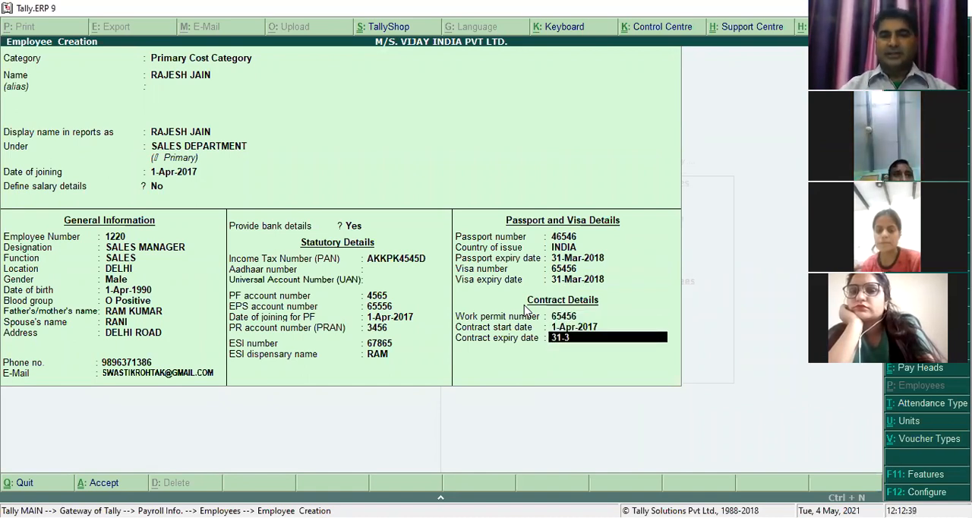
key("Return")
- Accept and save the completed employee record for the sales manager
key("n")
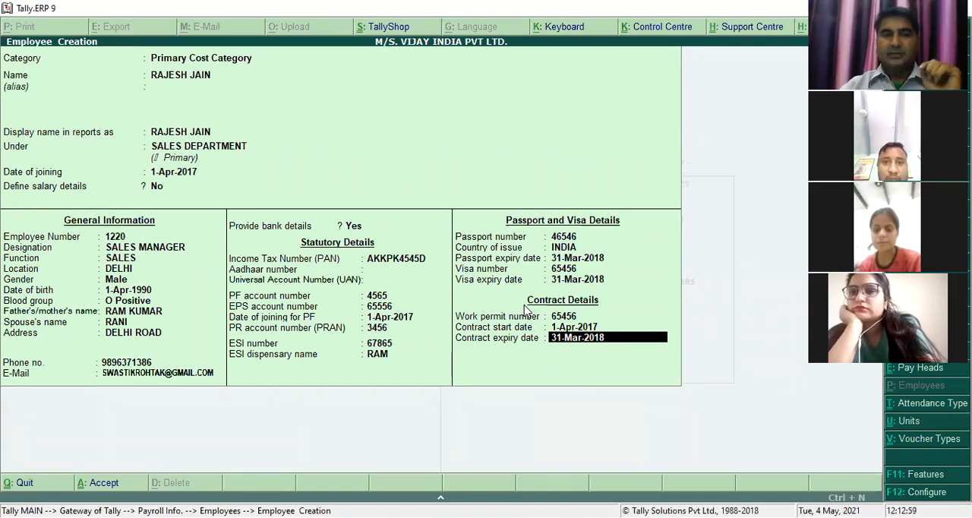
key("Return")
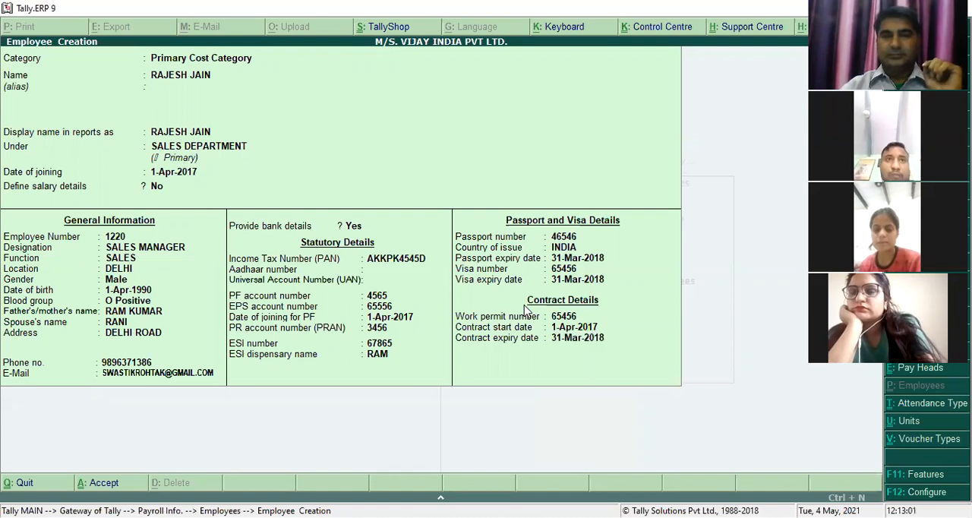
key("y")
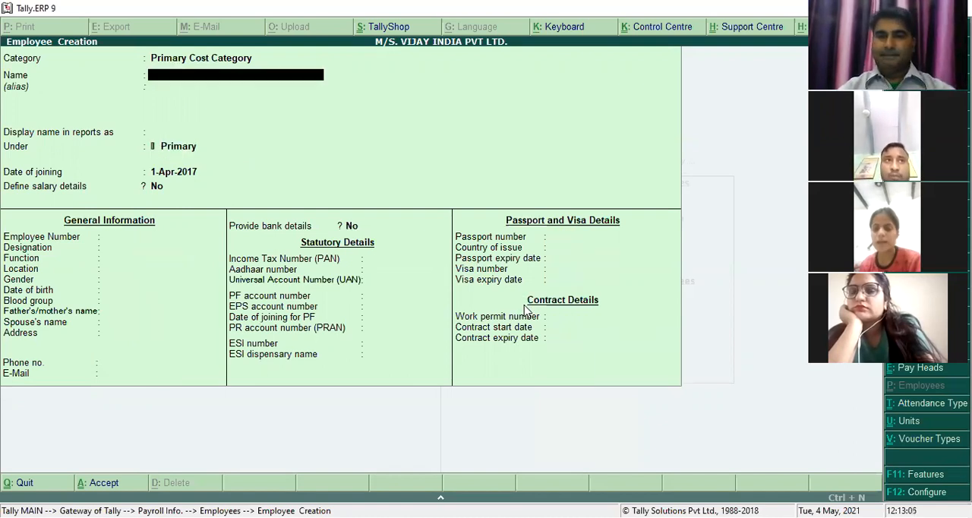
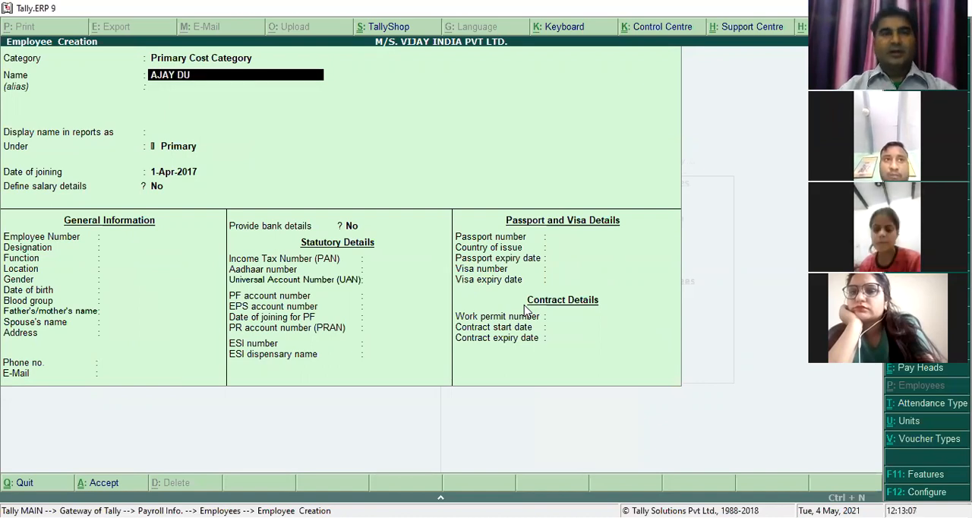
- Enter the second employee's full name and group it under MARKEING DEPTT, keeping the 1-Apr-2017 joining date and salary details at No
key("Return")
key("Return")
key("Return")
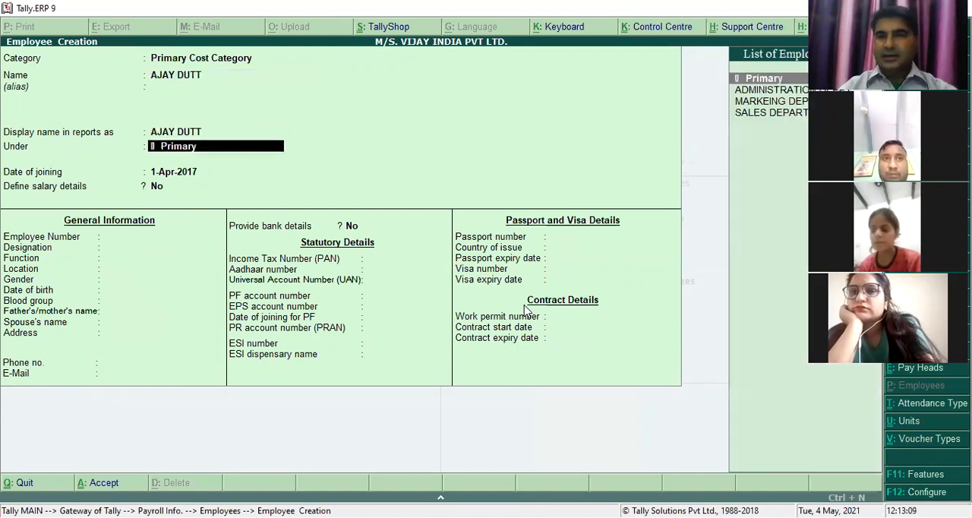
key("Down")
key("Down")
key("Return")
key("Return")
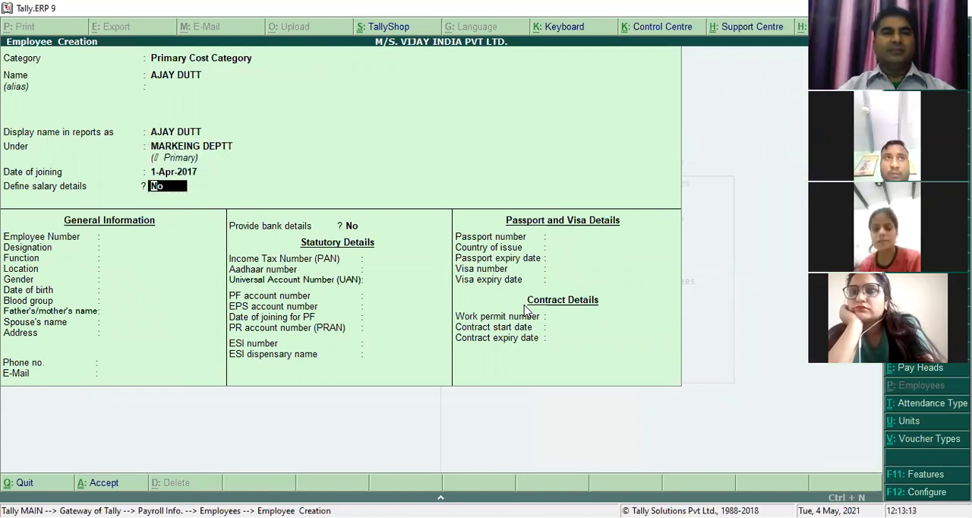
key("Return")
- Enter the employee number, with designation MARKETING MANAGER, function MARKETING and location ROHTAK
type("122")
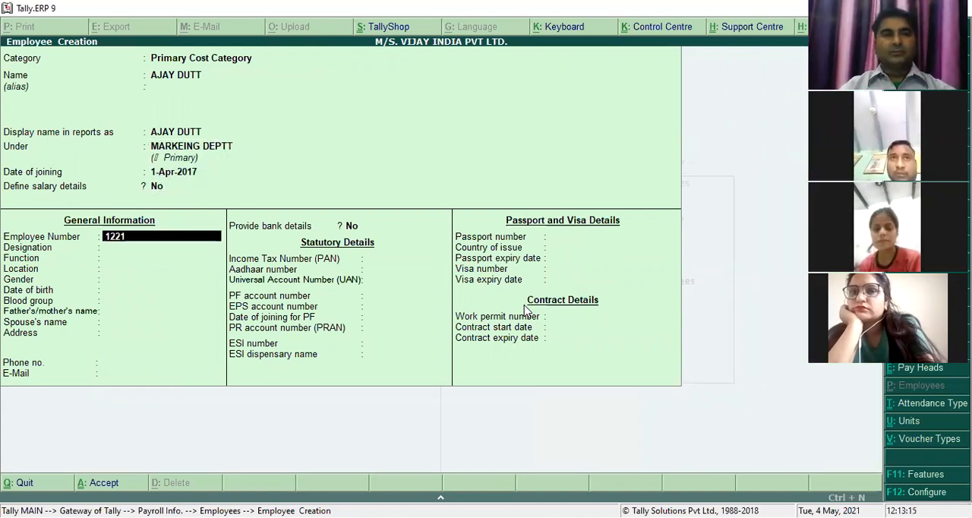
type("1")
key("Return")
type("MARKETING MANAGER")
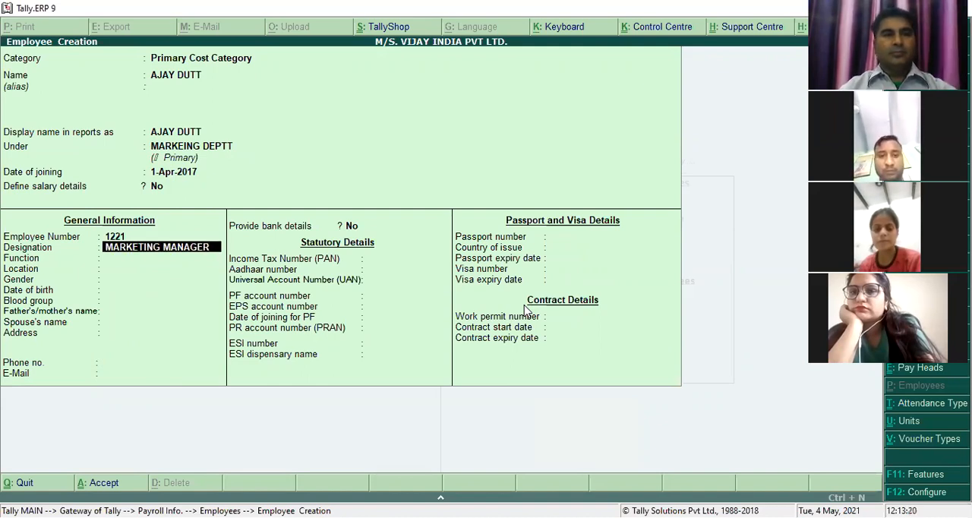
key("Return")
type("MARKETIN")
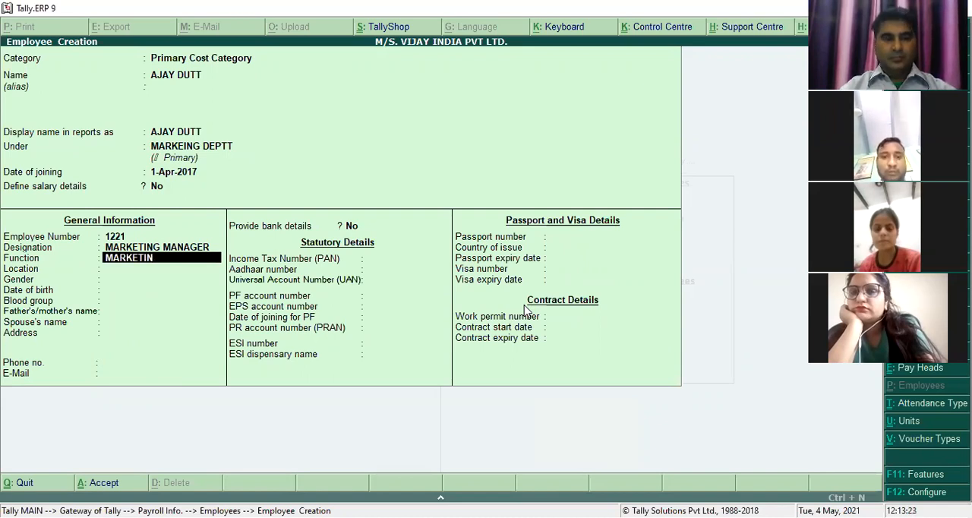
type("G")
key("Return")
type("ROHTAK")
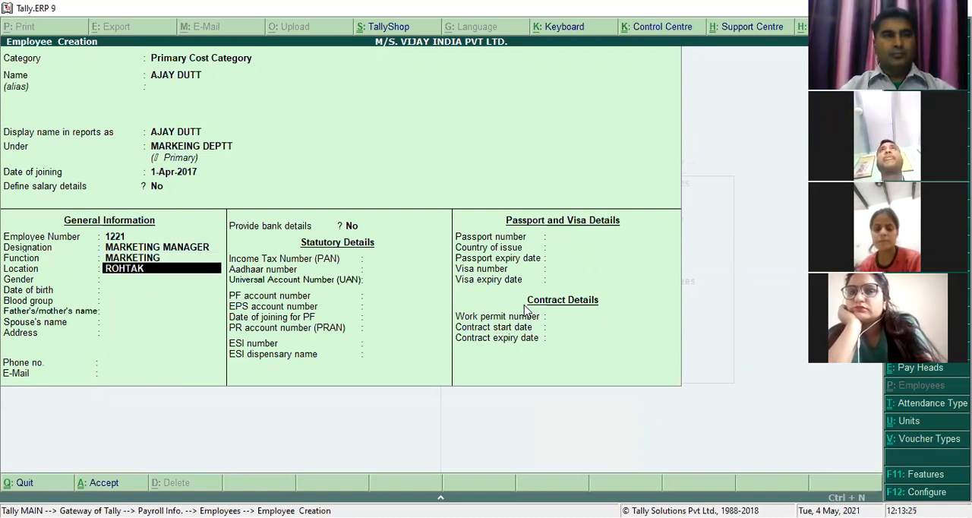
key("Return")
- Set the gender to Male, enter the employee's date of birth, and choose O Negative as the blood group
type("ma")
key("Return")
type("1")
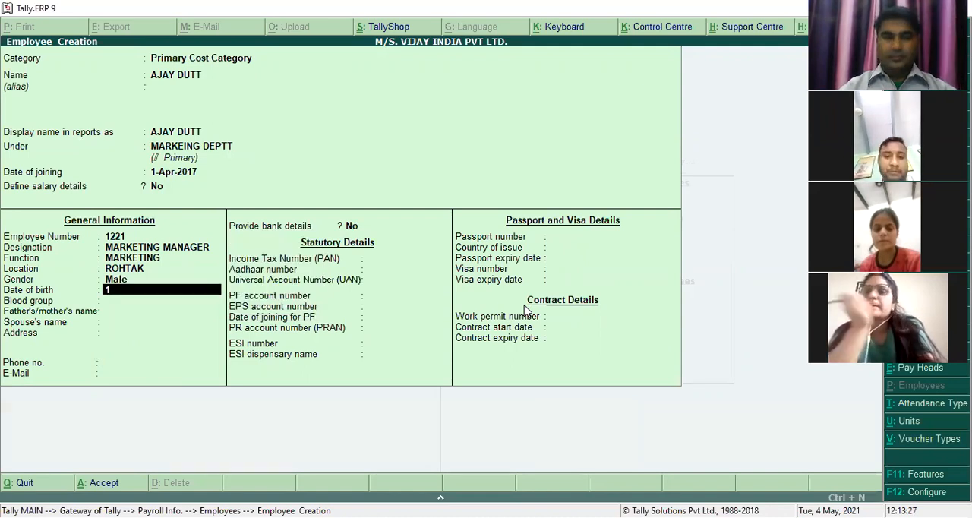
type("-4-1991")
key("Return")
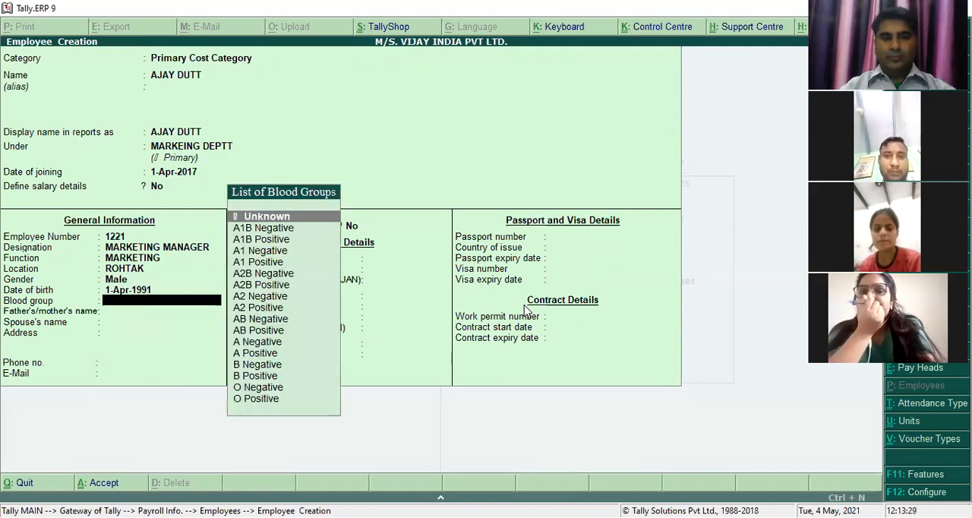
type("o")
key("Return")
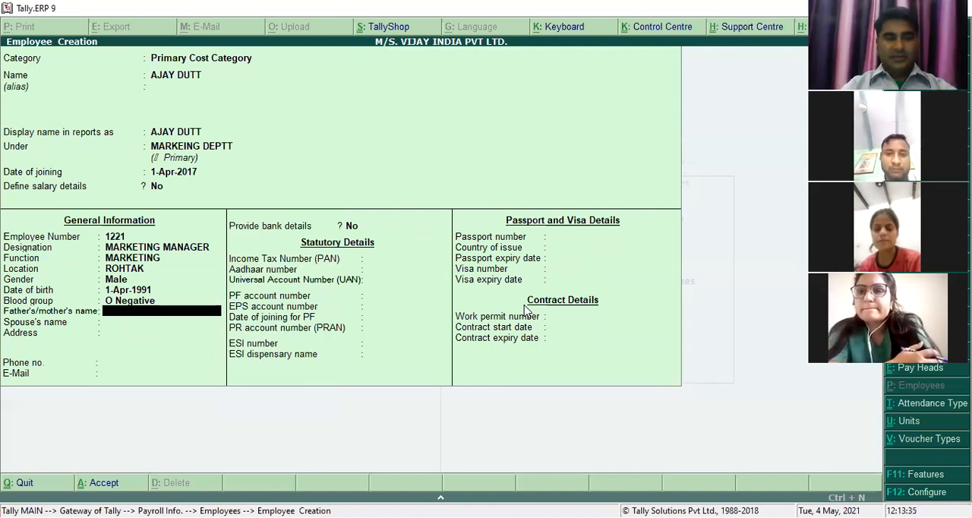
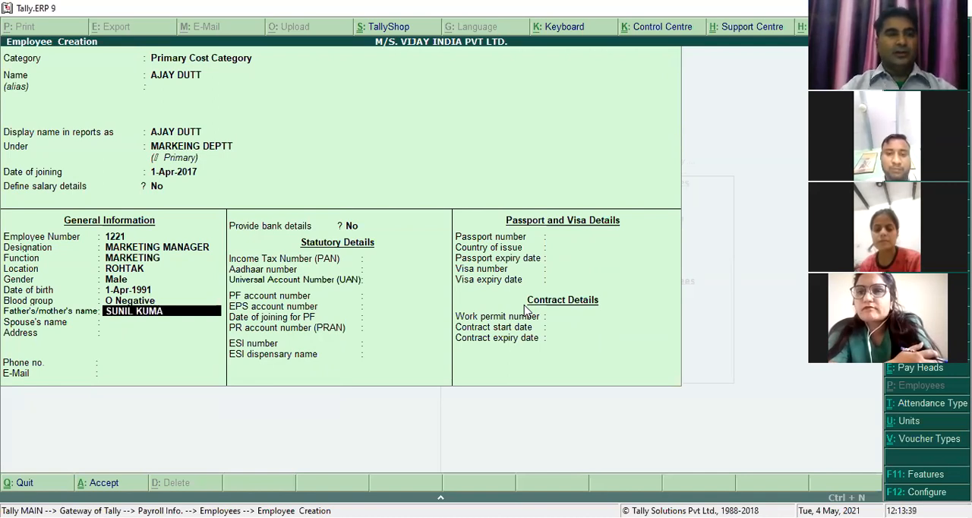
- Fill in the names of the marketing manager's father or mother and spouse
key("Return")
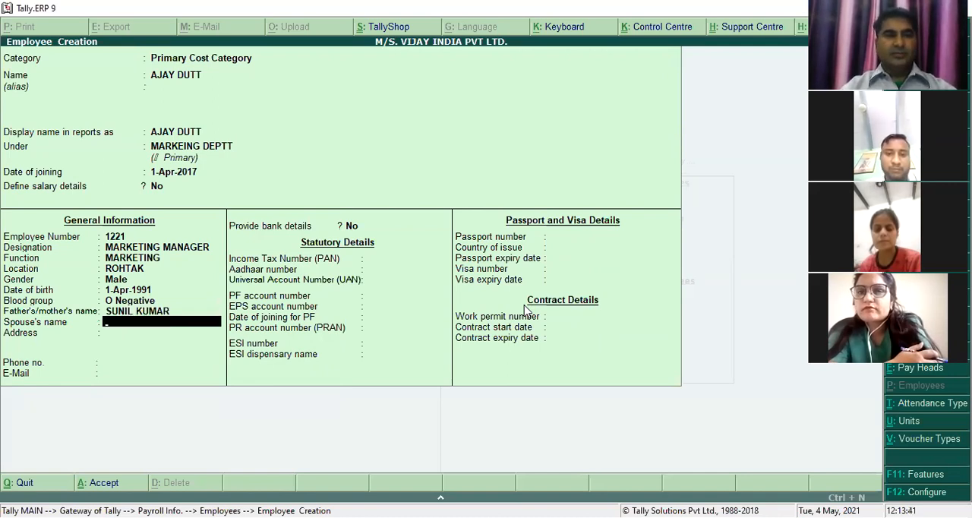
type("SUNITA")
key("Return")
- Fill in the two lines of the marketing manager's postal address
type("DELHI ROAD")
key("Return")
type("ROHTAK")
key("Return")
key("Return")
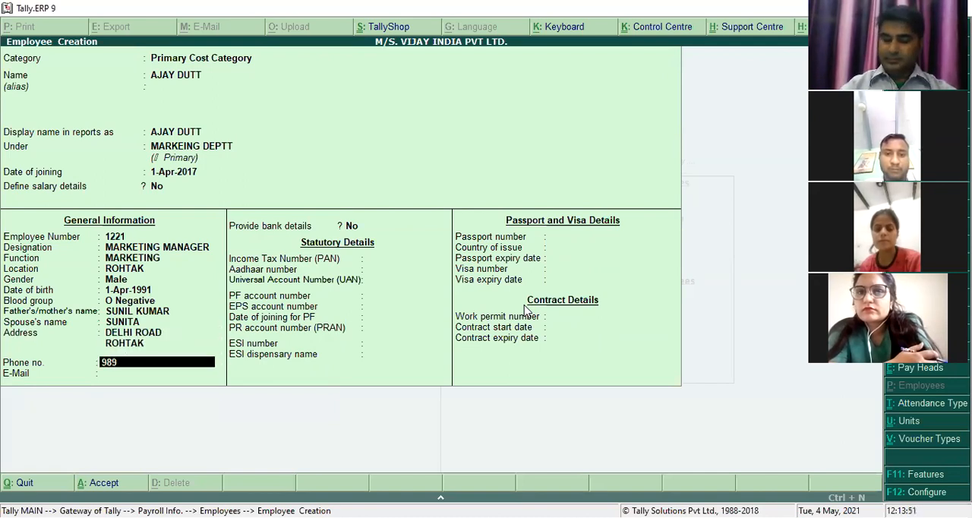
- Enter the marketing manager's phone number and e-mail address
key("Return")
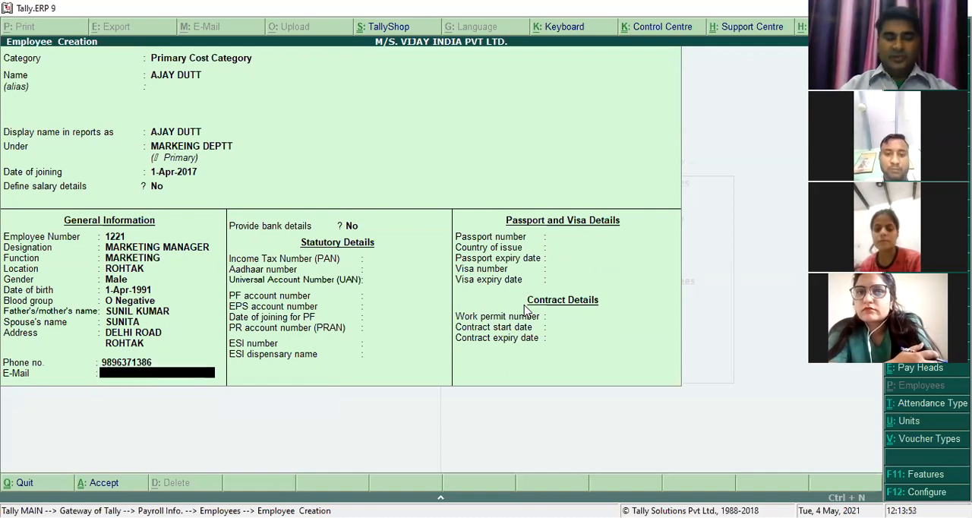
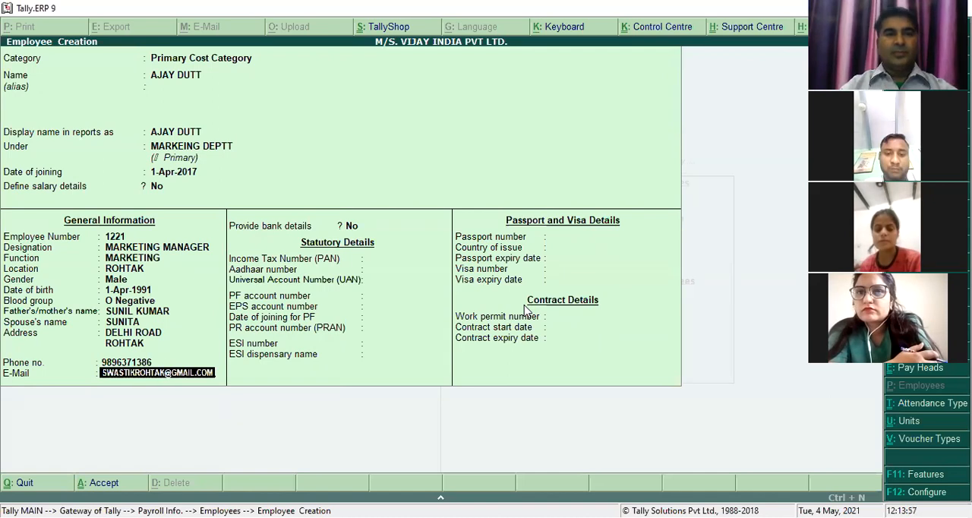
key("Return")
- Enable bank details for the marketing manager and enter the bank account number
type("Y")
key("Return")
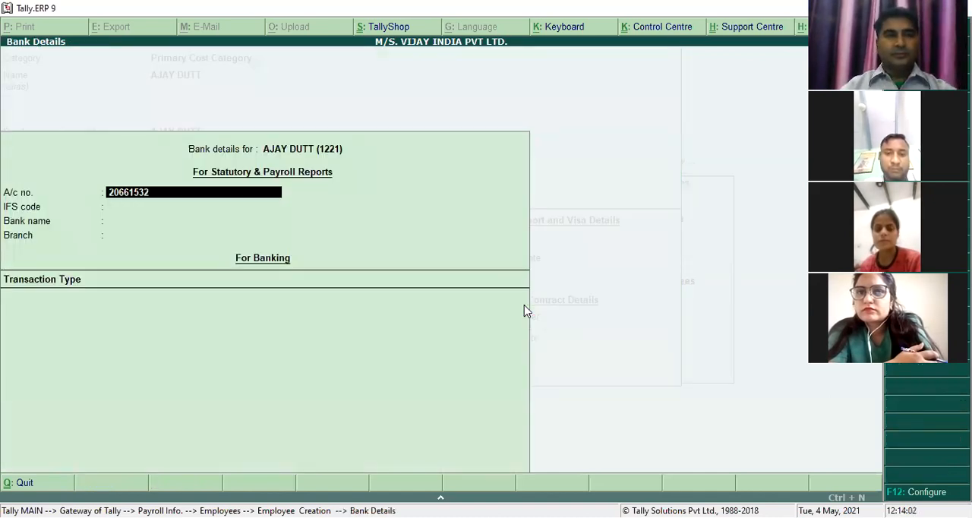
key("Return")
- Set the IFS code in the marketing manager's bank details to HDFC0002066
type("HDF")
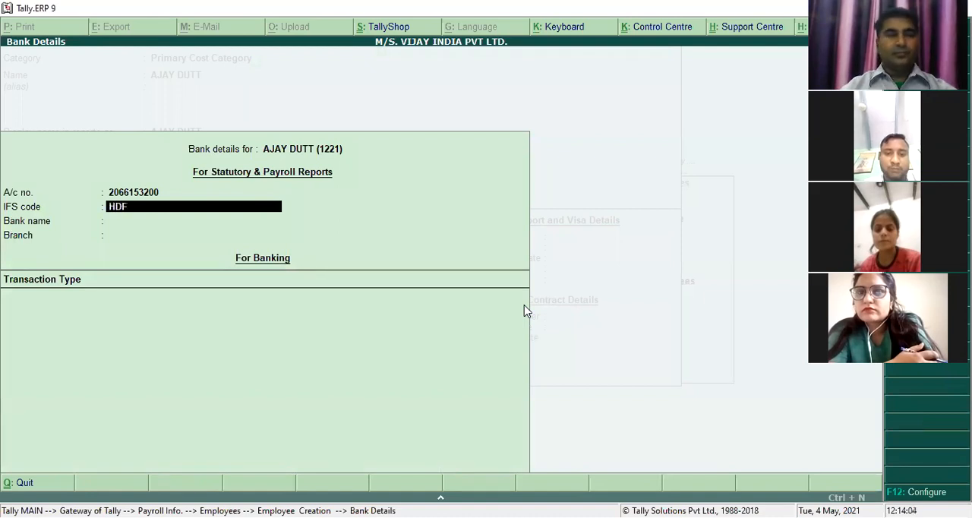
key("Return")
key("Return")
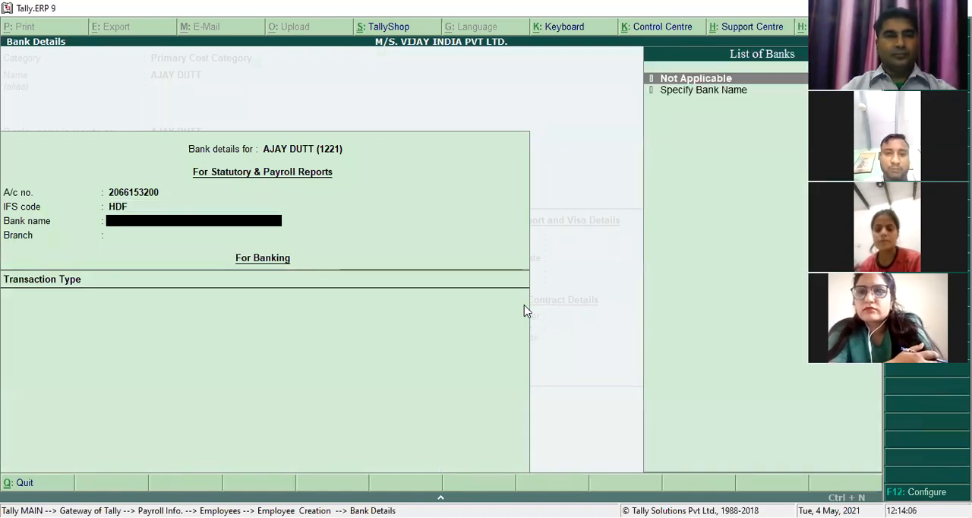
key("BackSpace")
type("HDFC")
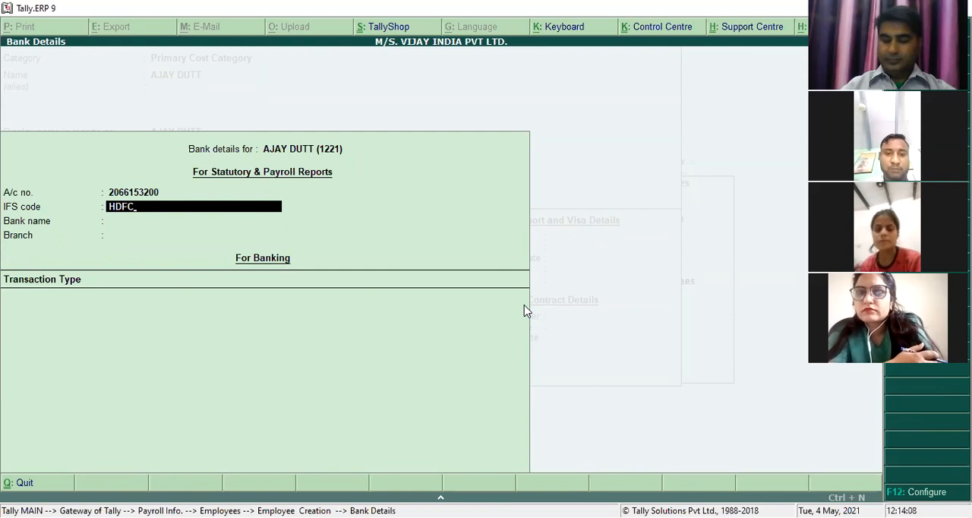
type("00020")
key("Return")
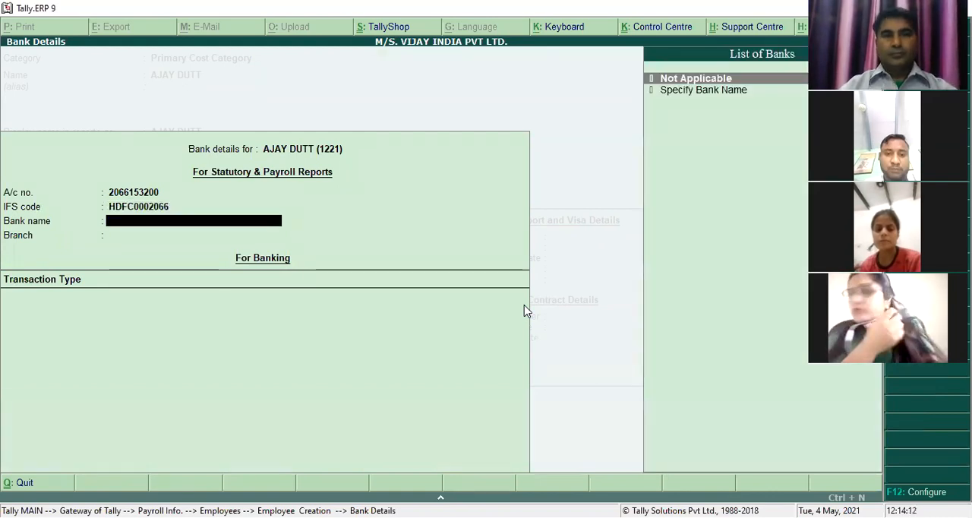
- Specify HDFC BANK as the bank name and ROHTAK as the branch, completing the bank details
key("Down")
key("Return")
type("HDFC BANK")
key("Return")
type("ROHTAK")
key("Return")
- Enter the marketing manager's income tax number (PAN) as five letters, four digits and one letter
key("Return")
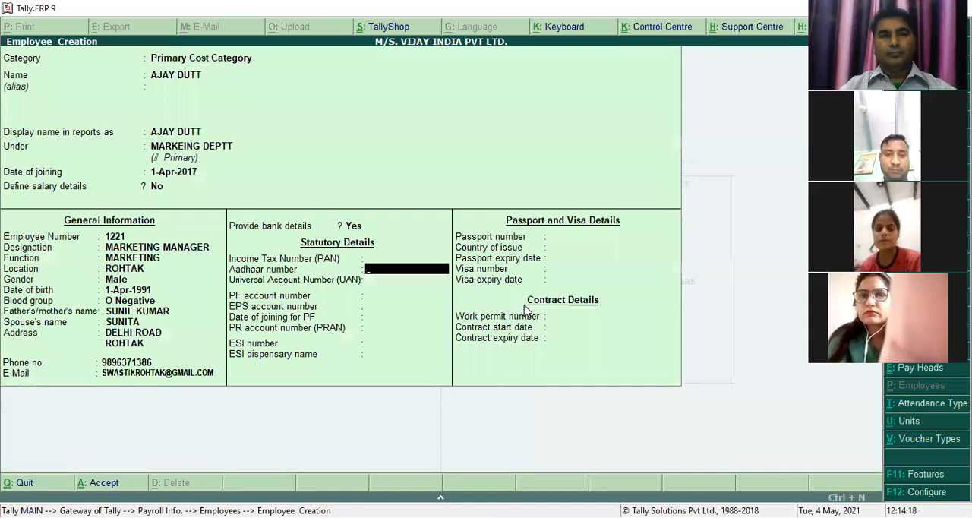
type("636")
key("Return")
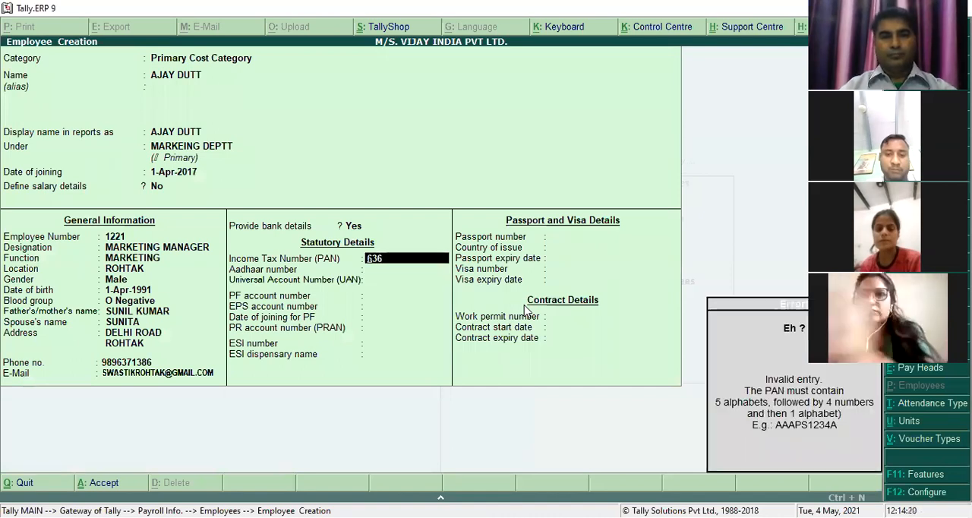
type("12")
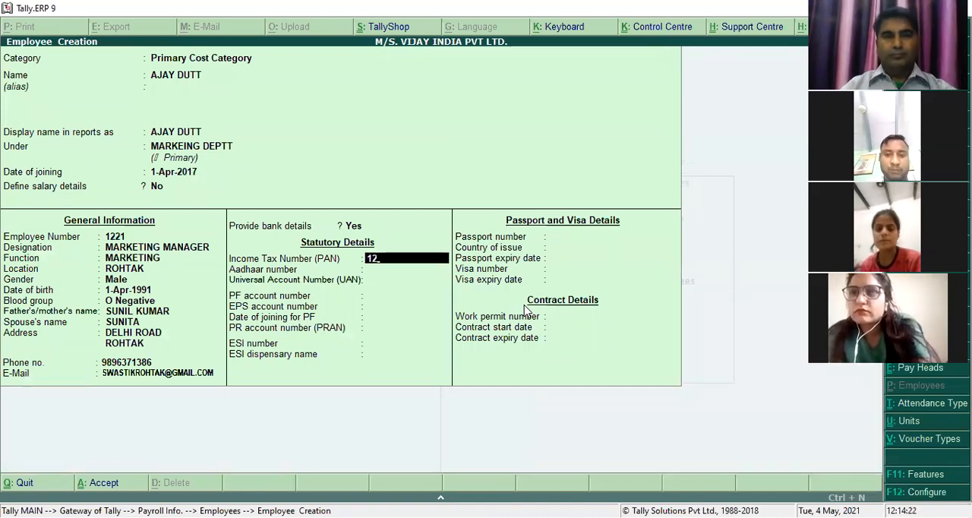
key("BackSpace")
key("BackSpace")
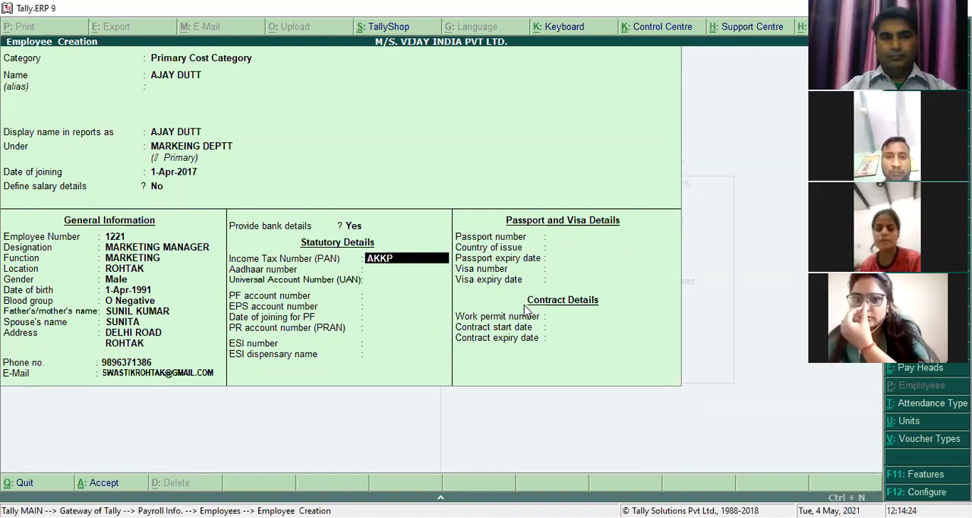
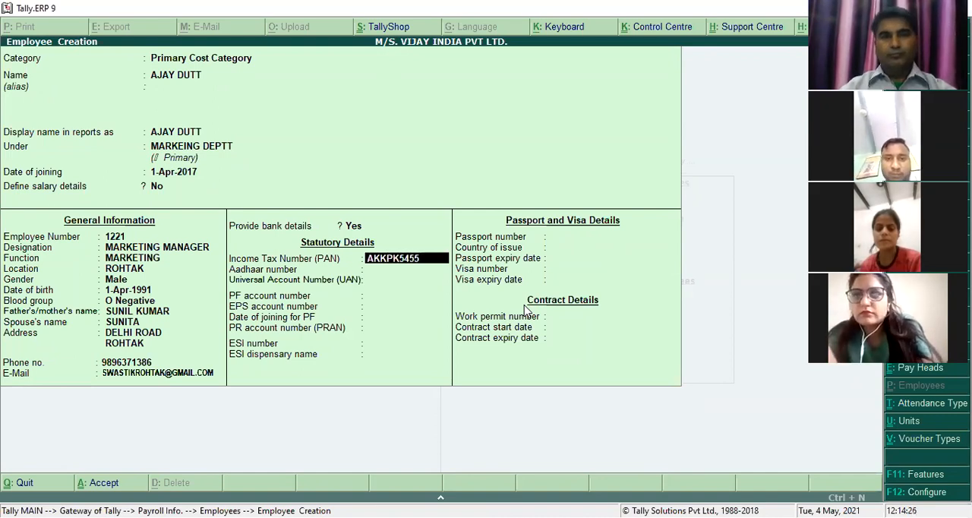
key("Return")
type("23235")
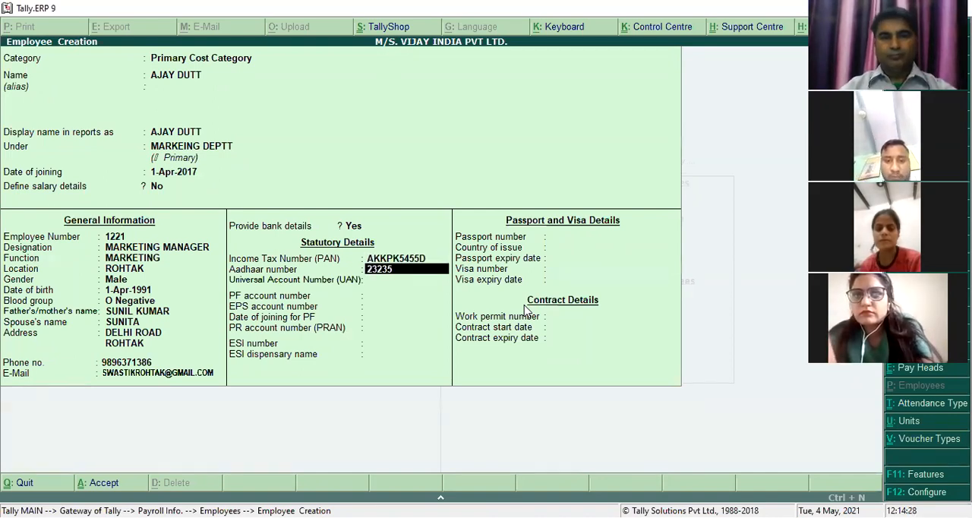
key("Return")
key("BackSpace")
key("BackSpace")
key("Return")
key("Delete")
key("BackSpace")
key("BackSpace")
key("BackSpace")
key("BackSpace")
- Leave the Aadhaar and UAN numbers blank, enter the PF, EPS and PR account numbers, and keep 1-Apr-2017 as the PF joining date
key("Return")
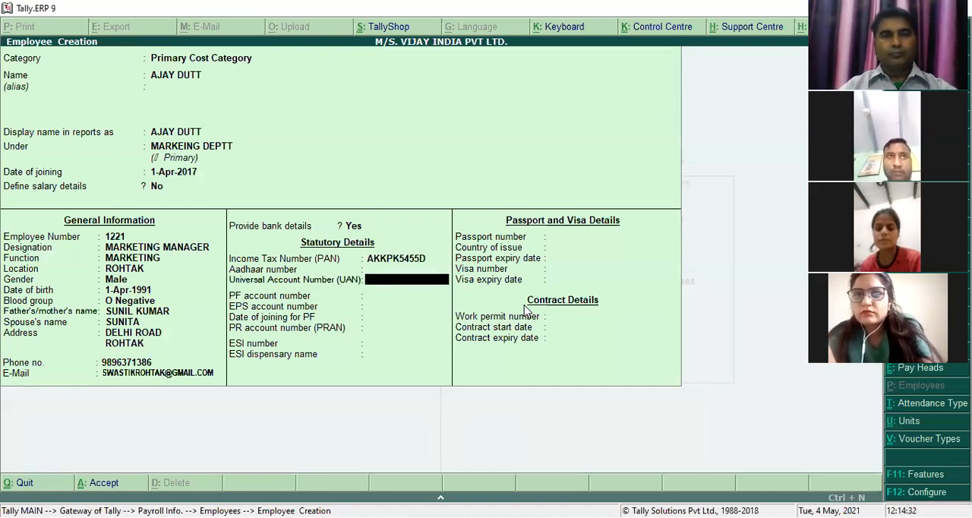
key("Return")
type("25235")
key("Return")
type("35")
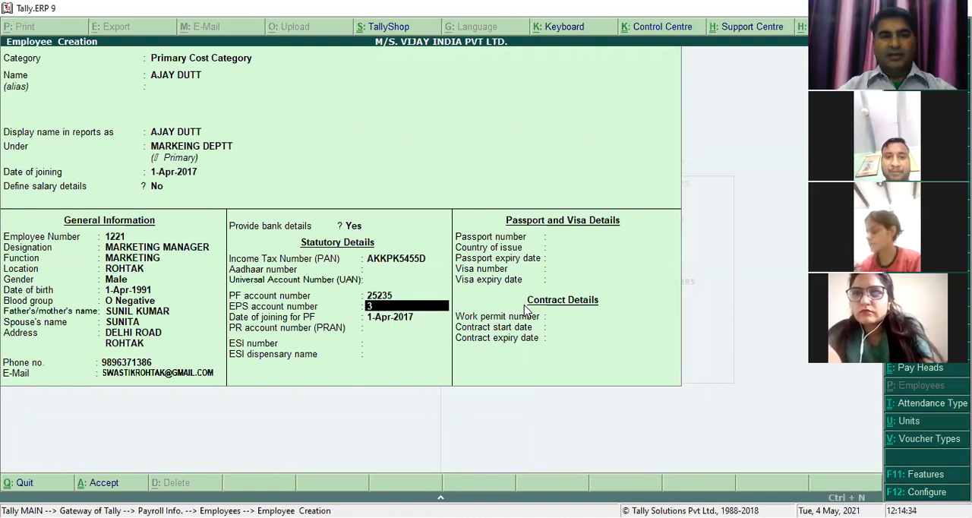
key("Return")
key("Return")
type("23535")
- Fill in the marketing manager's ESI number and ESI dispensary name
key("Return")
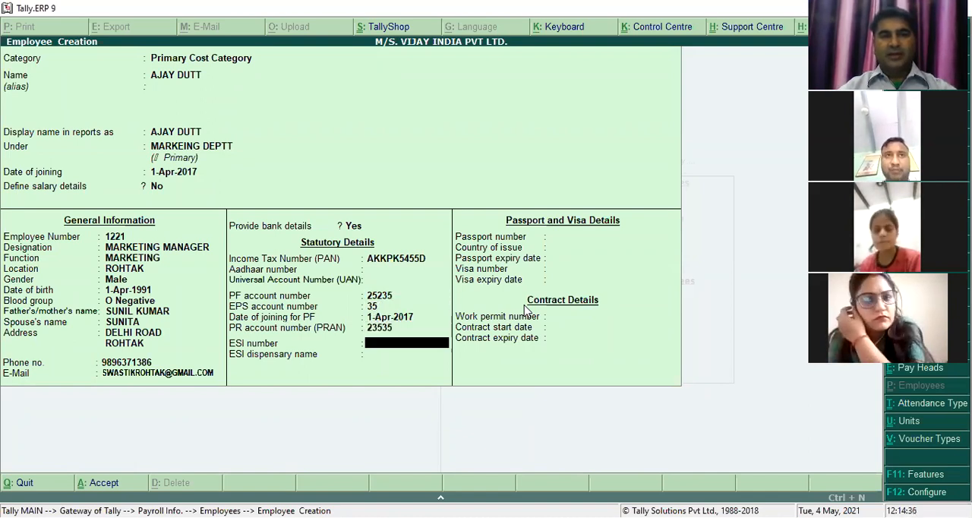
key("Return")
type("352")
key("BackSpace")
key("BackSpace")
type("23")
key("BackSpace")
key("BackSpace")
key("BackSpace")
type("235")
key("Return")
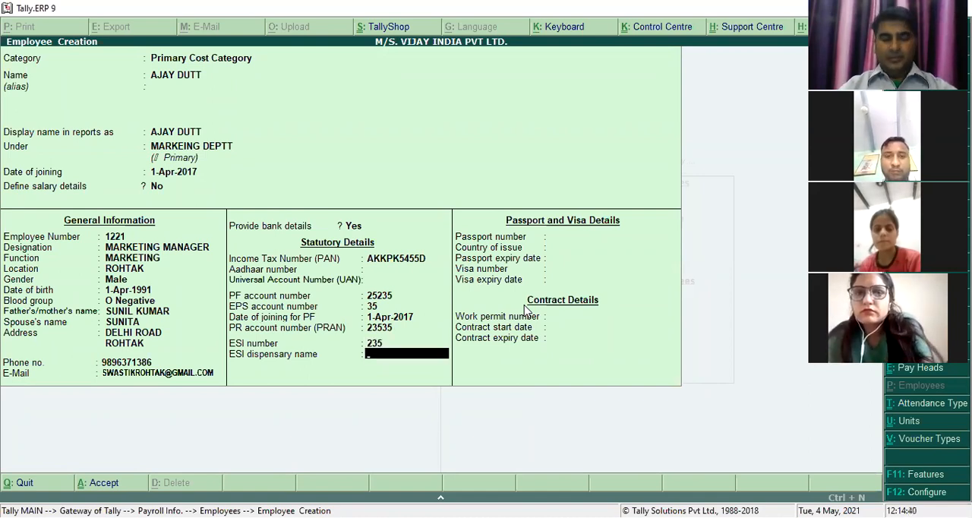
type("DUT")
- Enter the passport number, with INDIA as the country of issue and 31-Mar-2018 as the passport expiry date
key("Return")
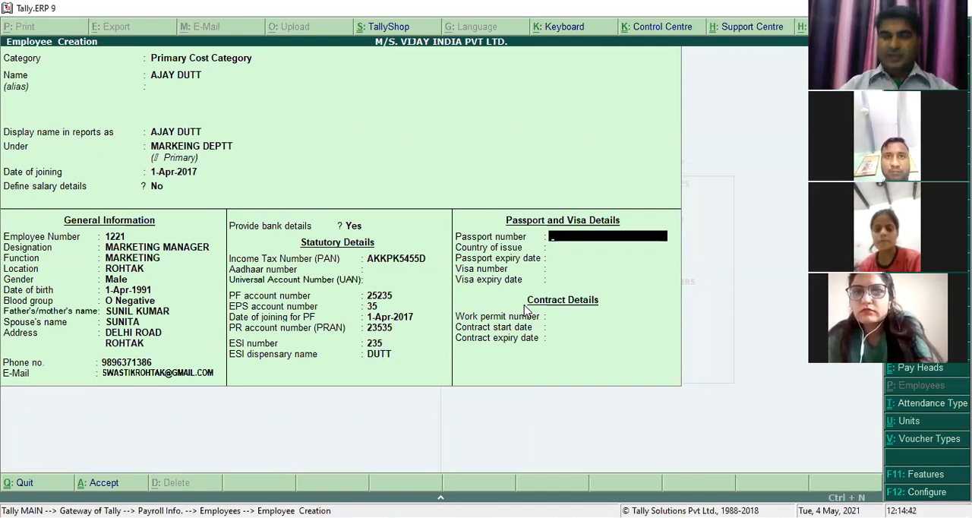
type("56456")
key("Return")
type("INDIA")
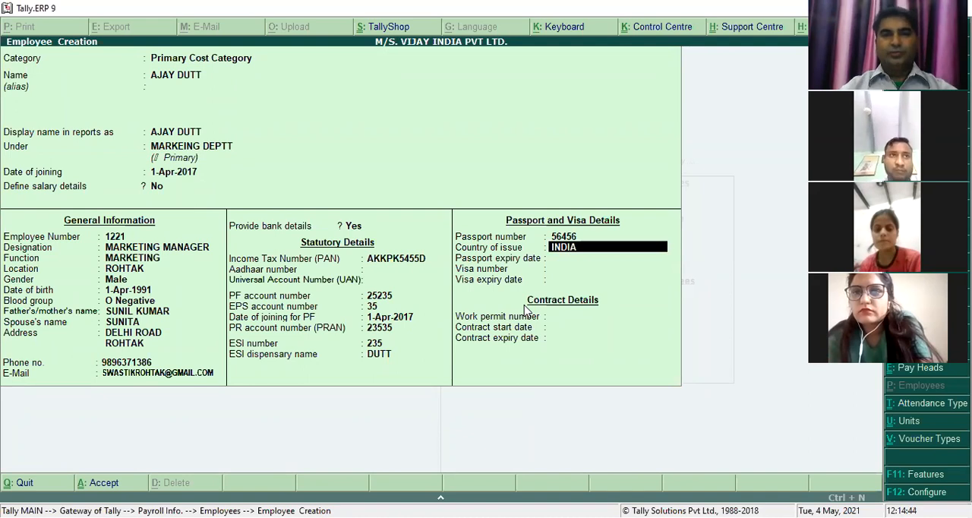
key("Return")
type("13")
key("BackSpace")
key("BackSpace")
key("BackSpace")
type("31-3")
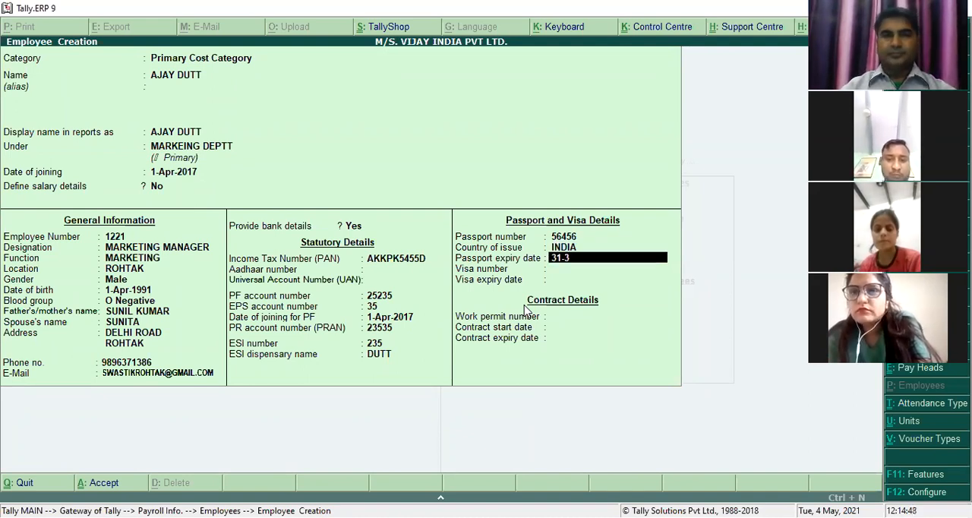
key("Return")
- Enter the visa number and set the visa expiry date to 31-Mar-2018
type("65456")
key("Return")
type("31-Mar-2018")
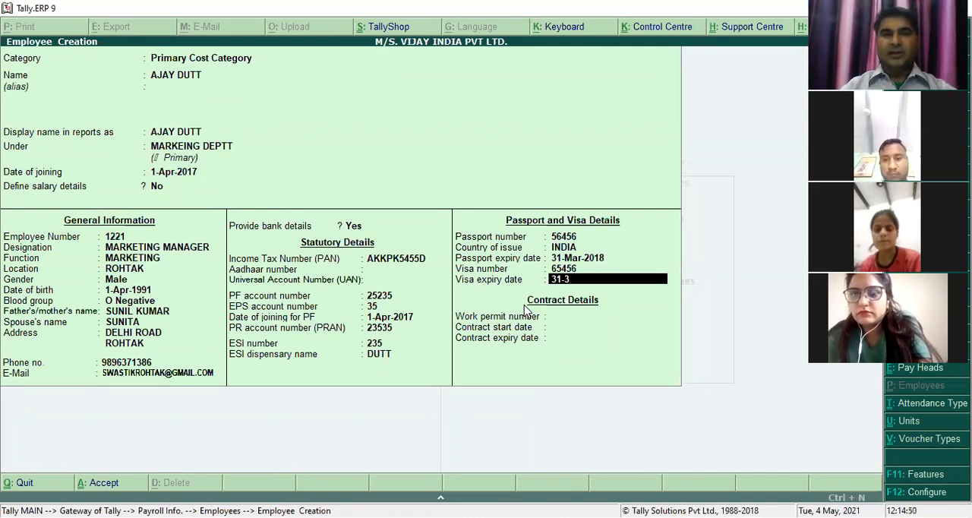
key("Return")
- Enter the work permit number and a contract starting 1-Apr-2017 and expiring 31 March, and save the marketing manager's record
type("5456")
key("Return")
type("1-4")
key("Return")
type("31-")
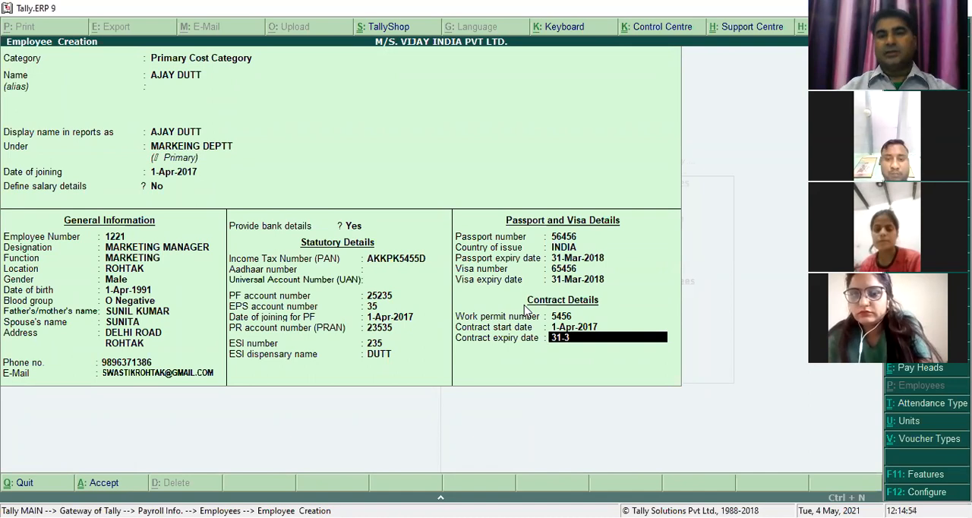
type("3")
key("Return")
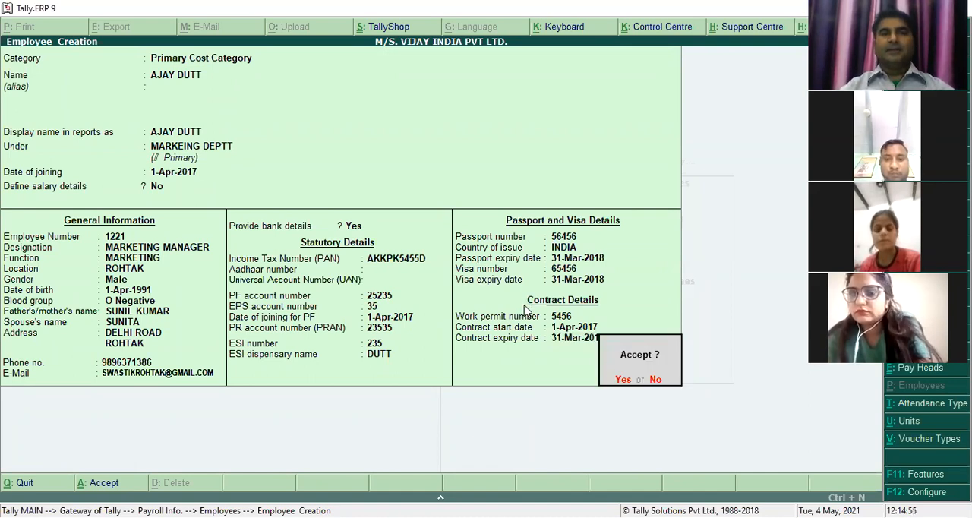
key("y")
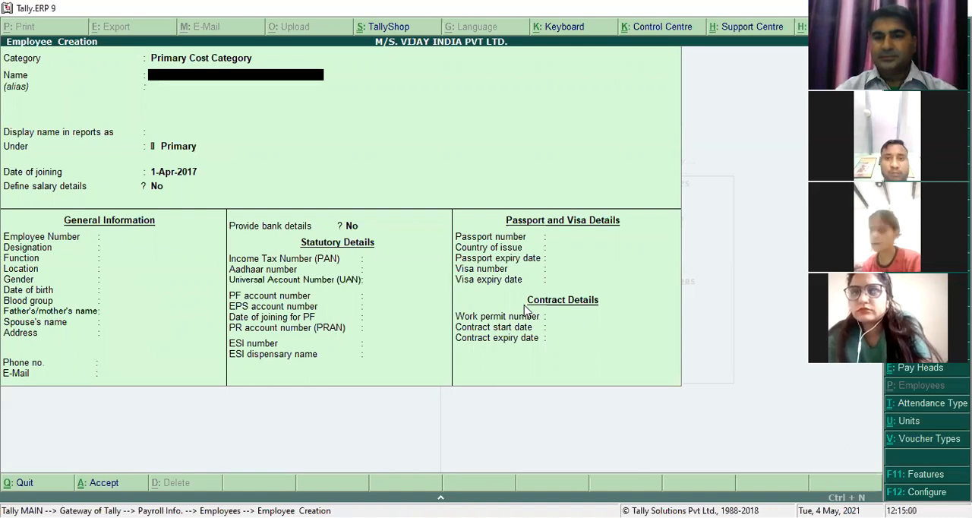
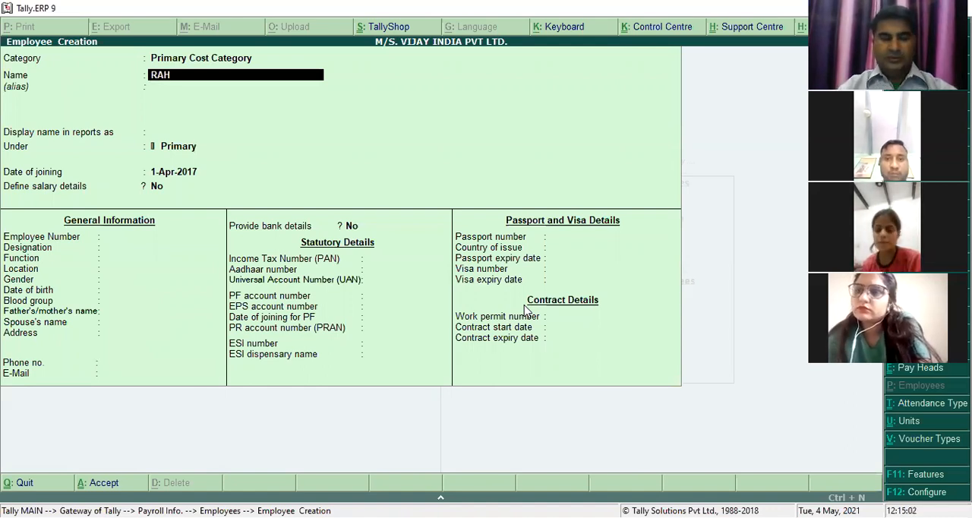
- Enter the new employee's full name under SALES DEPARTMENT, with joining date 1-Apr-2017 and no salary details defined
key("Return")
key("Return")
key("Return")
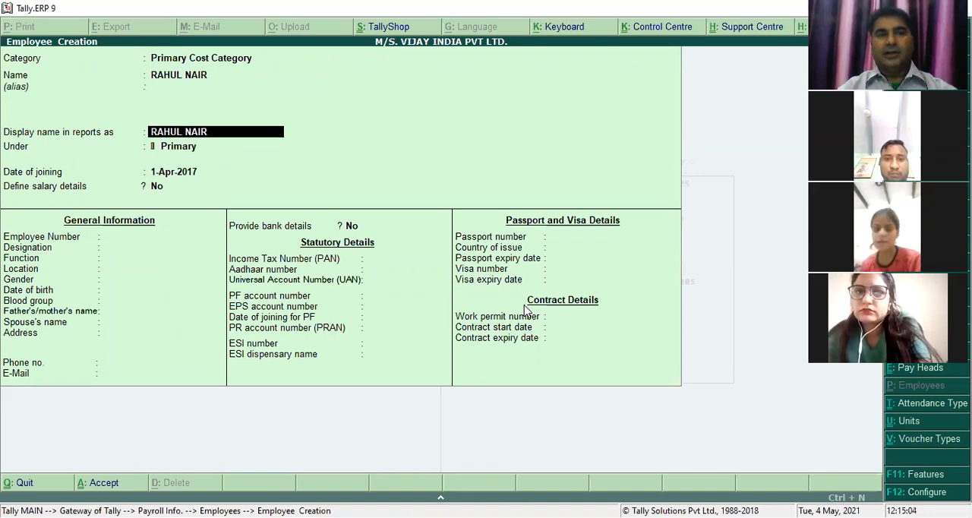
type("SALE")
key("Return")
key("Return")
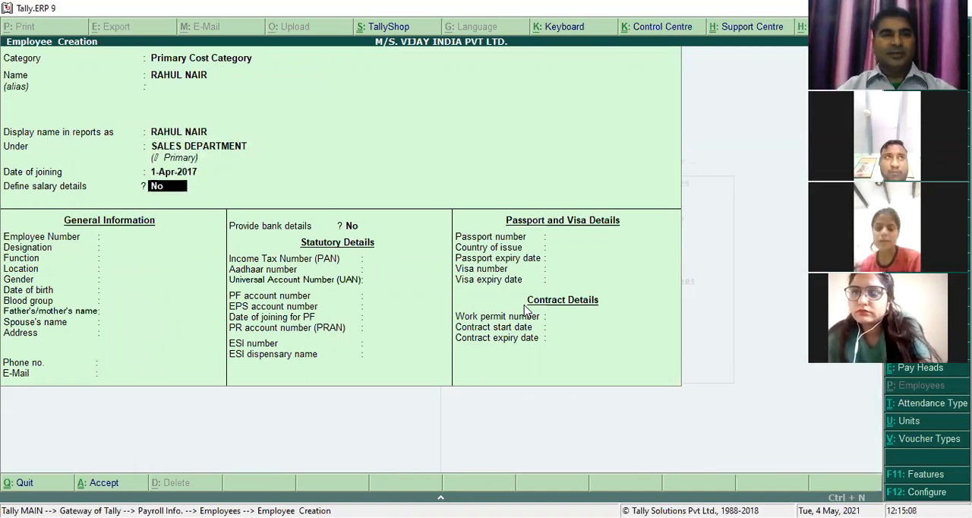
- Enter the new employee's number, with designation SALES MANAGER, function SALES and location ROHTAK
key("Return")
type("65465")
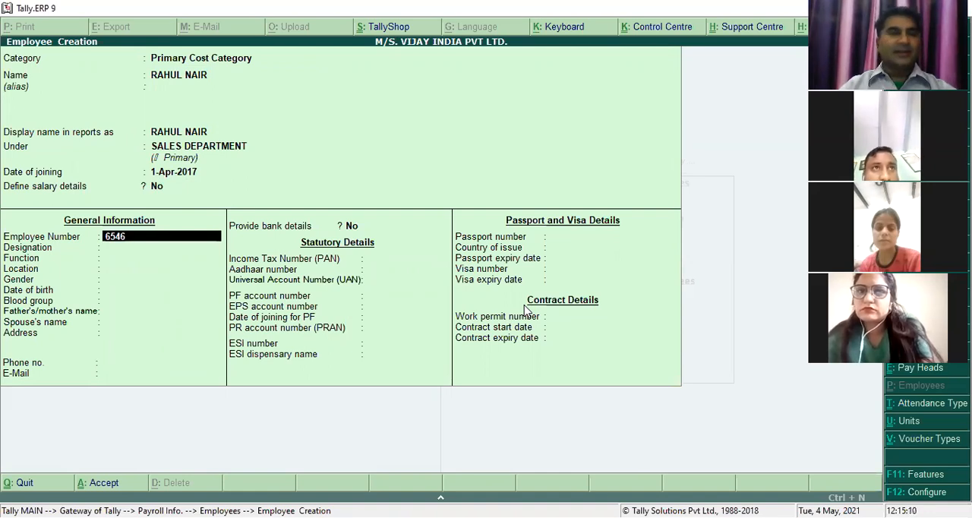
key("Return")
type("SALES MANAGER")
key("Return")
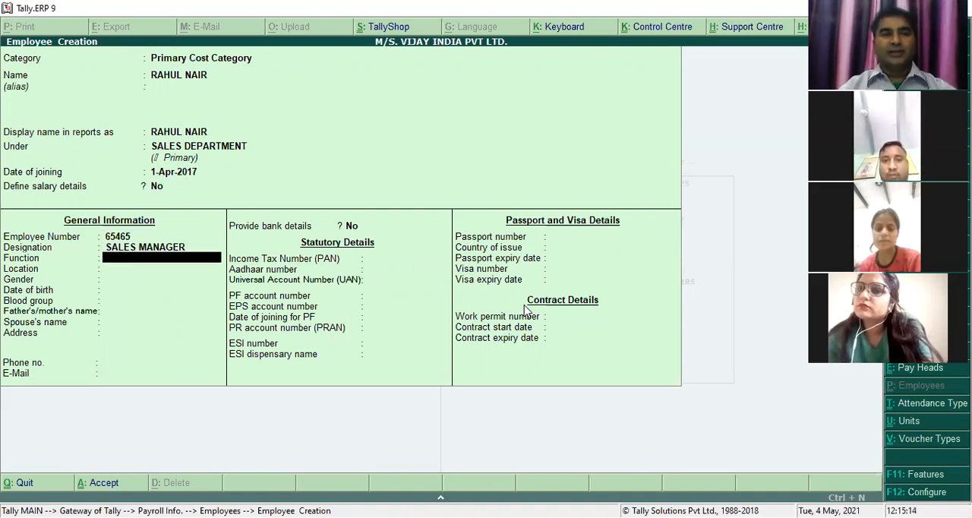
type("SALES")
key("Return")
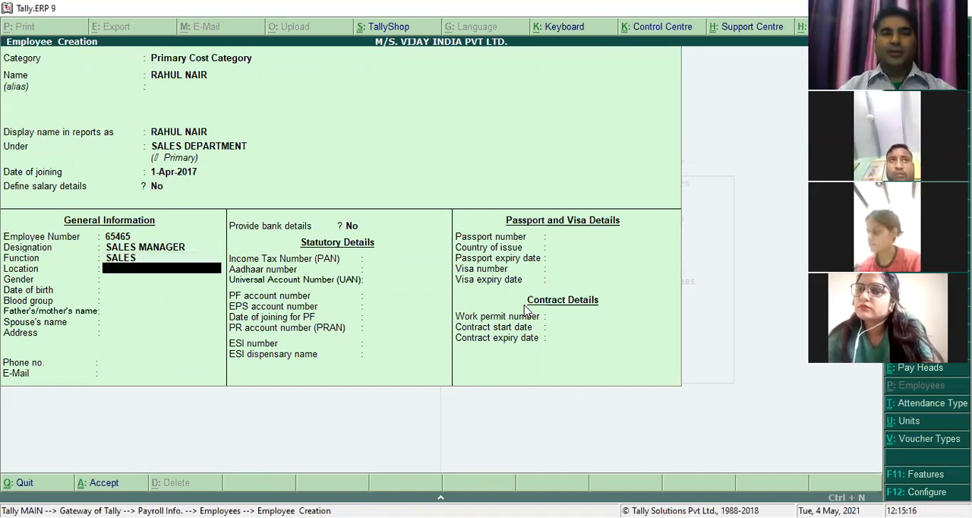
type("ROHTAK")
- Set the sales manager's gender to Male, enter the date of birth and choose blood group A1 Positive
key("Return")
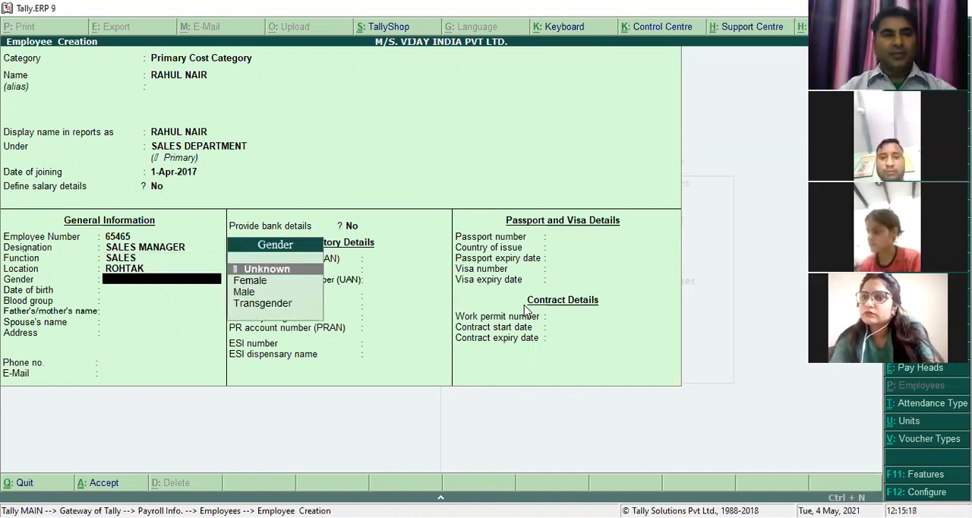
type("m")
key("Return")
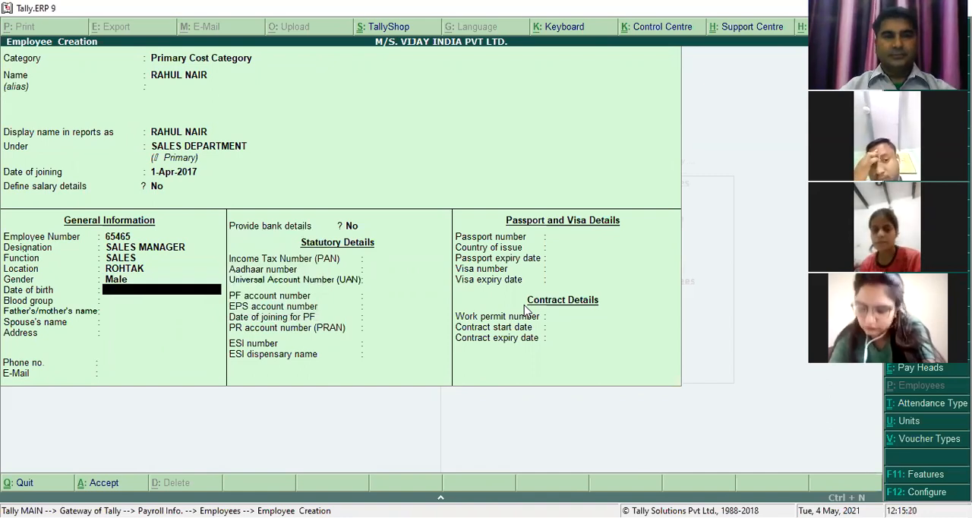
type("1-4-1992")
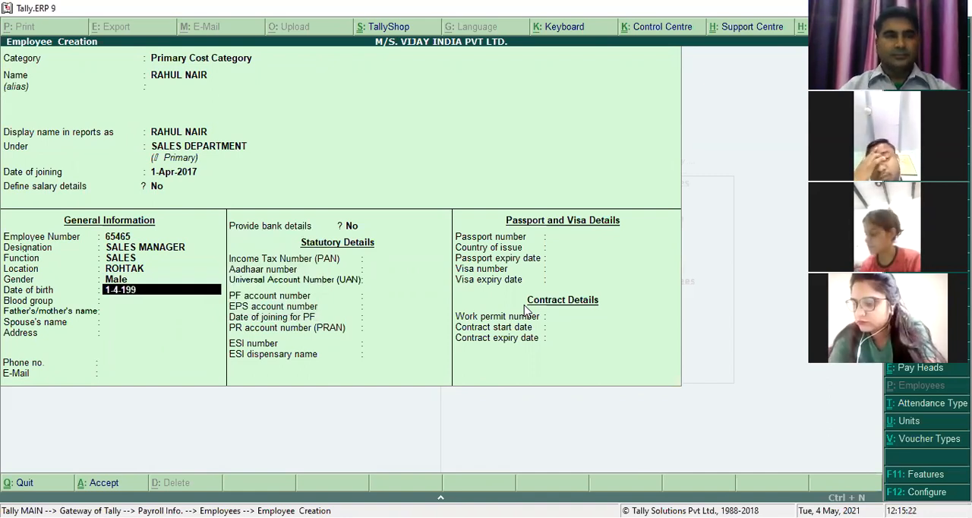
key("Return")
key("Down")
key("Down")
key("Down")
key("Down")
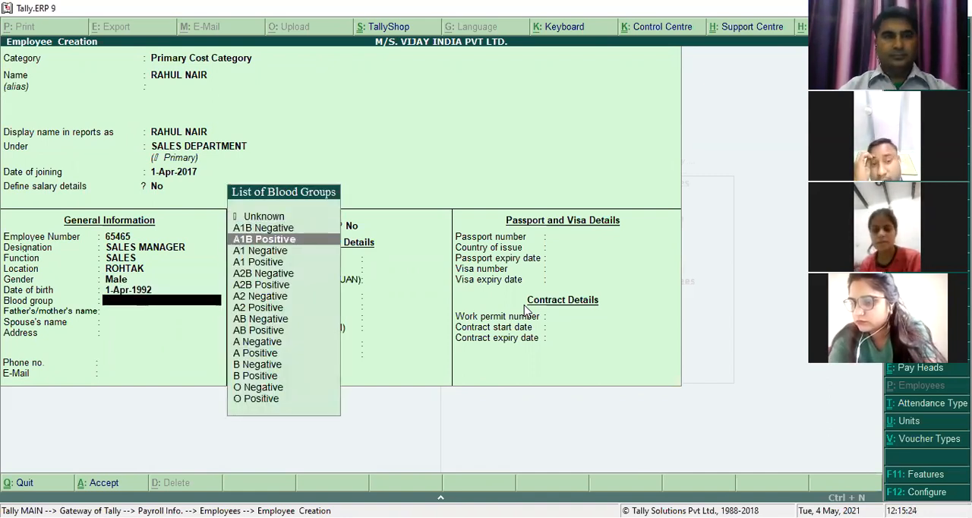
key("Return")
- Enter the father's or mother's name, the spouse's name and the employee's address
key("Return")
type("SITA")
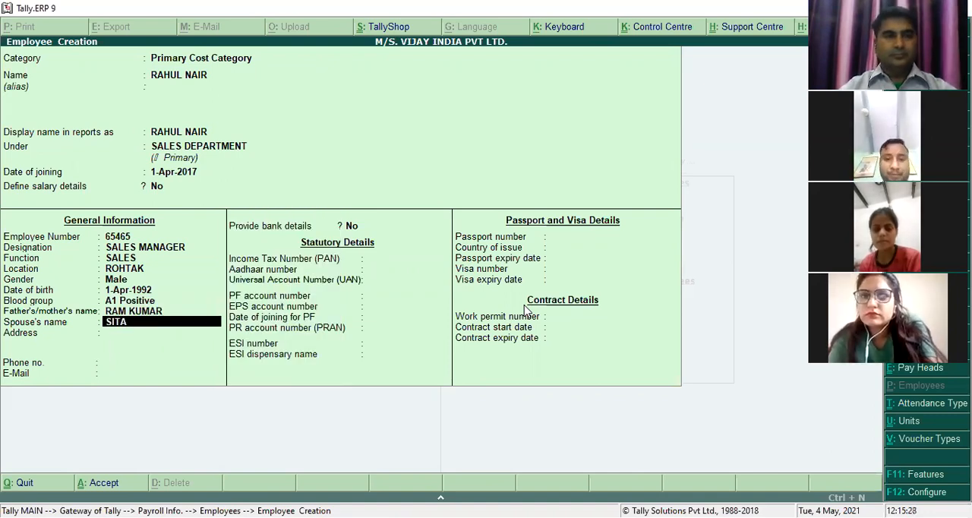
key("Return")
type("DELHI ROAD")
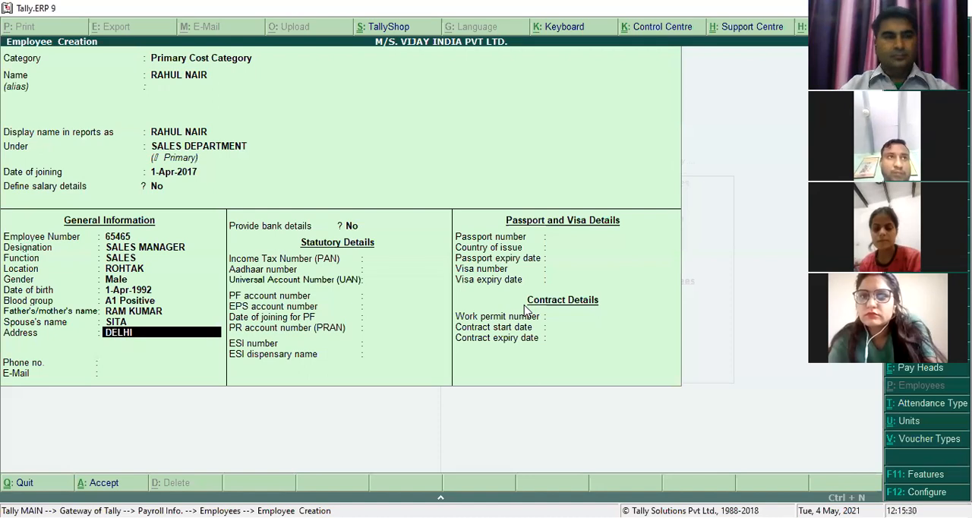
key("Return")
- Fill in the sales manager's phone number and e-mail address
key("Return")
key("Return")
- Enable bank details for the sales manager and enter the account number with IFS code HDFC0000206
key("Return")
type("Y")
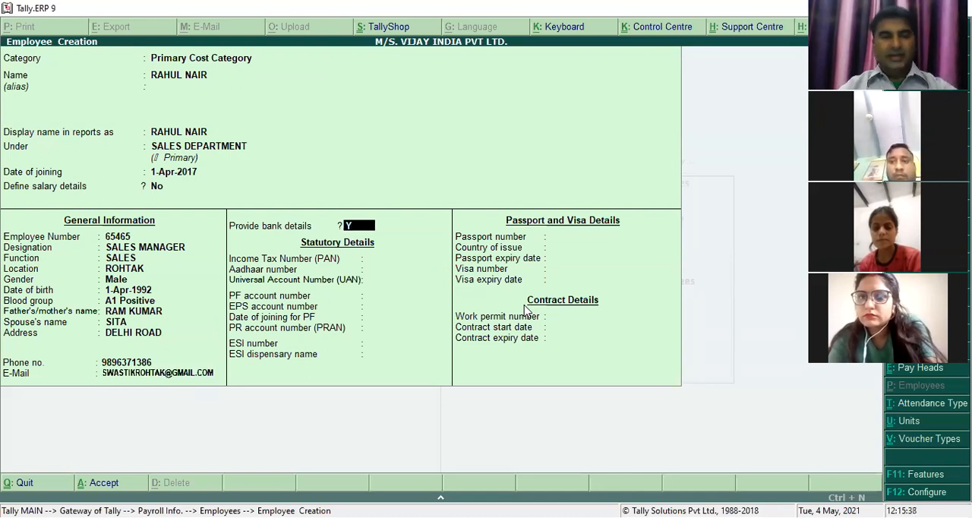
key("Return")
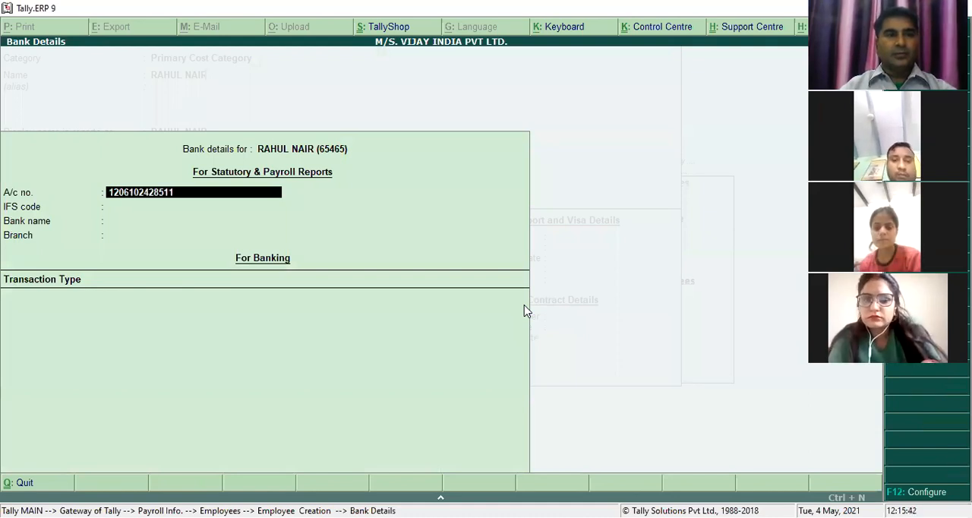
key("Return")
type("HDFC")
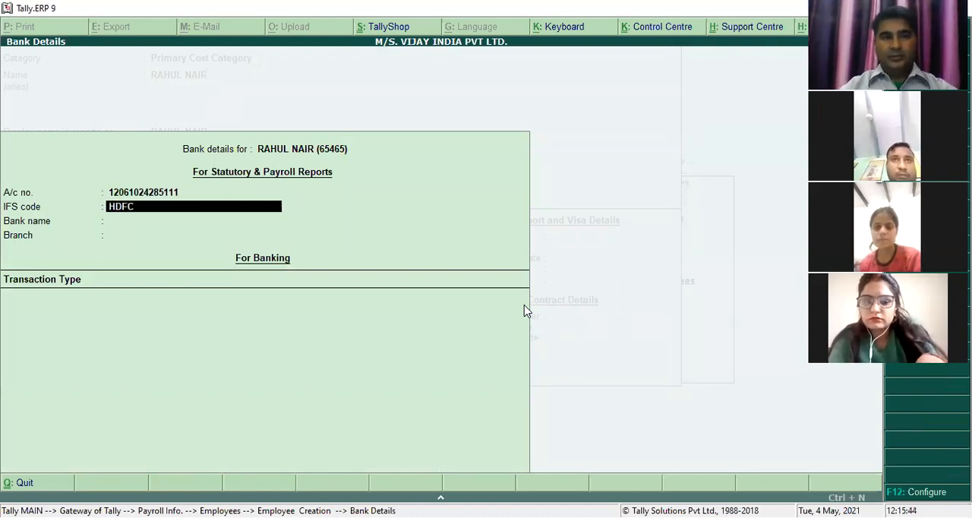
type("0000206")
key("Return")
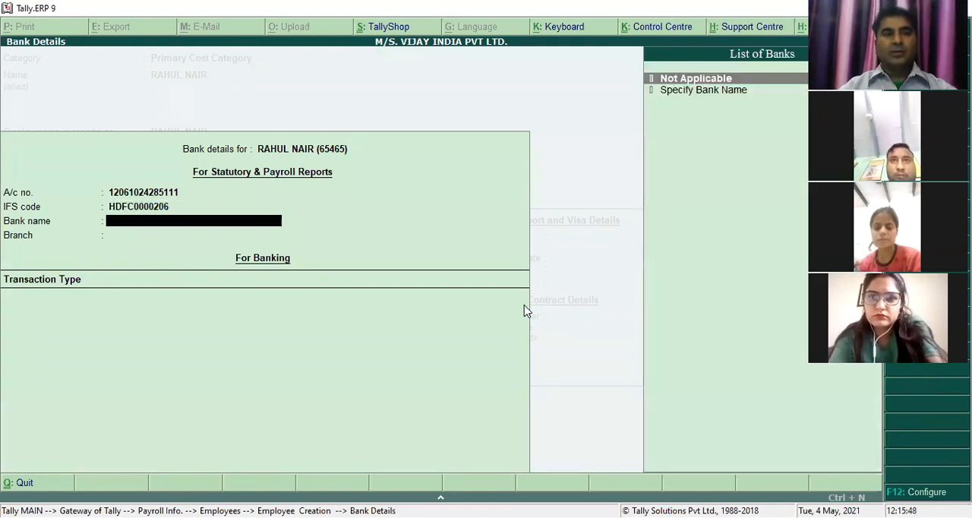
- Specify HDFC BANK as the bank name with branch ROHTAK, and complete the bank details
key("Down")
key("Return")
type("H")
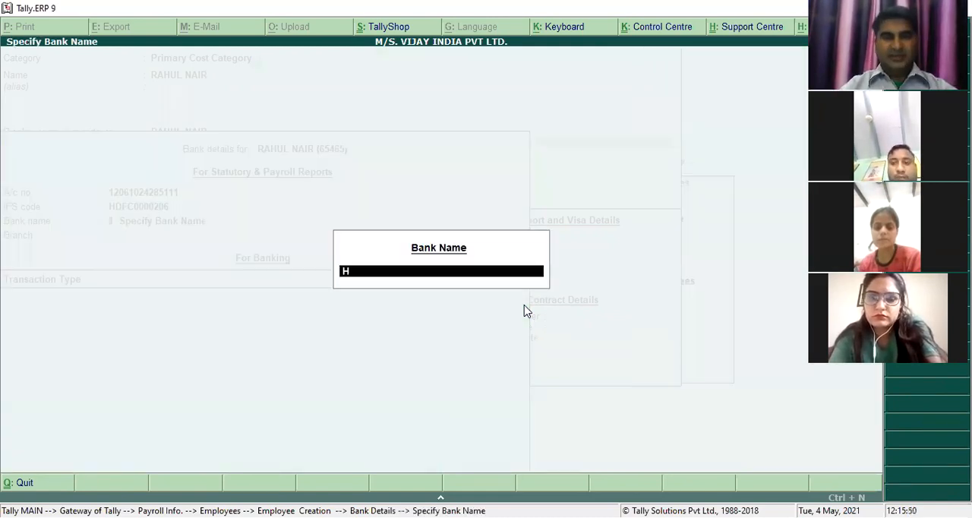
type("DFC BNA")
key("BackSpace")
key("BackSpace")
type("AN")
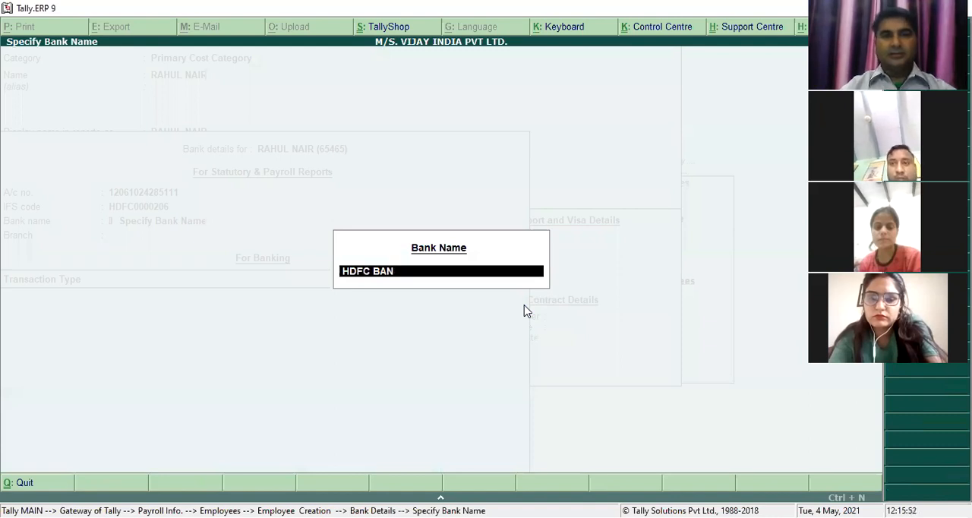
type("K")
key("Return")
type("ROHTAK")
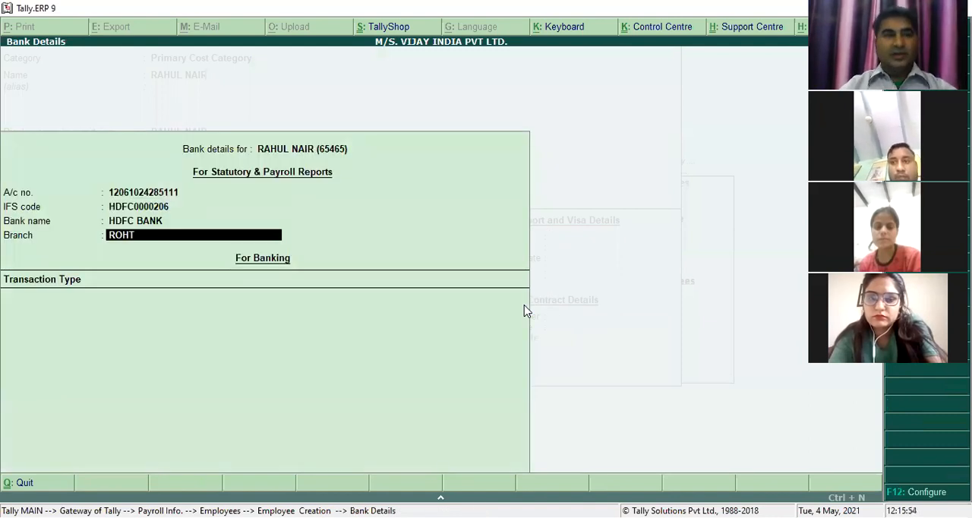
key("Return")
- Enter the sales manager's income tax number (PAN), leaving the Aadhaar and universal account numbers blank
key("Return")
type("34643")
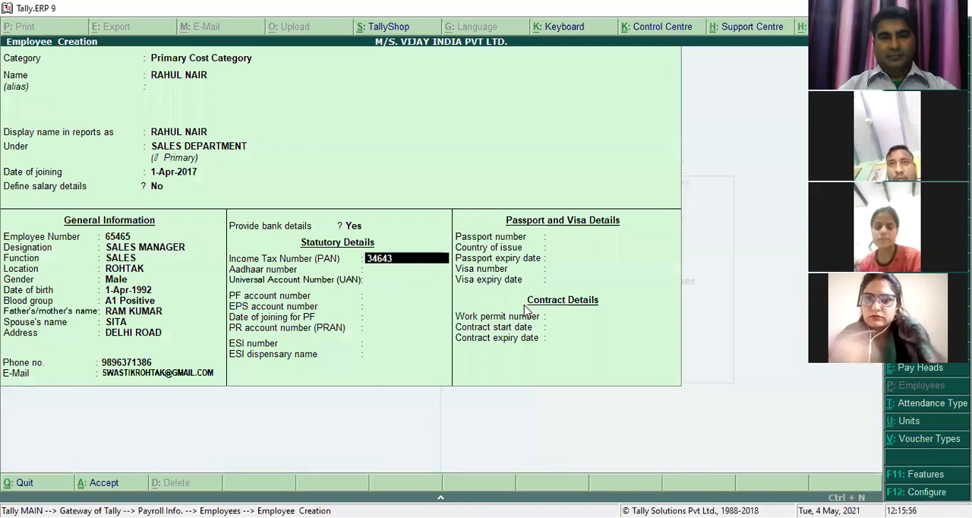
key("Return")
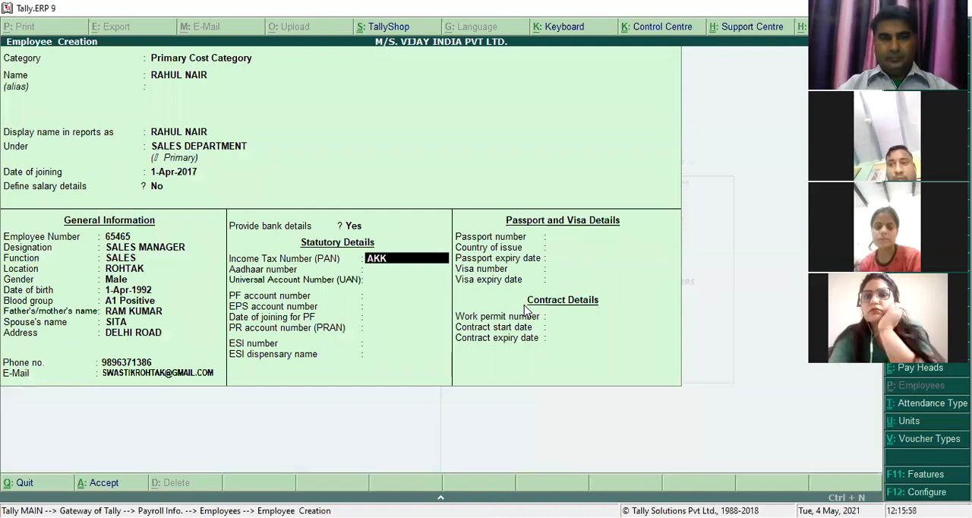
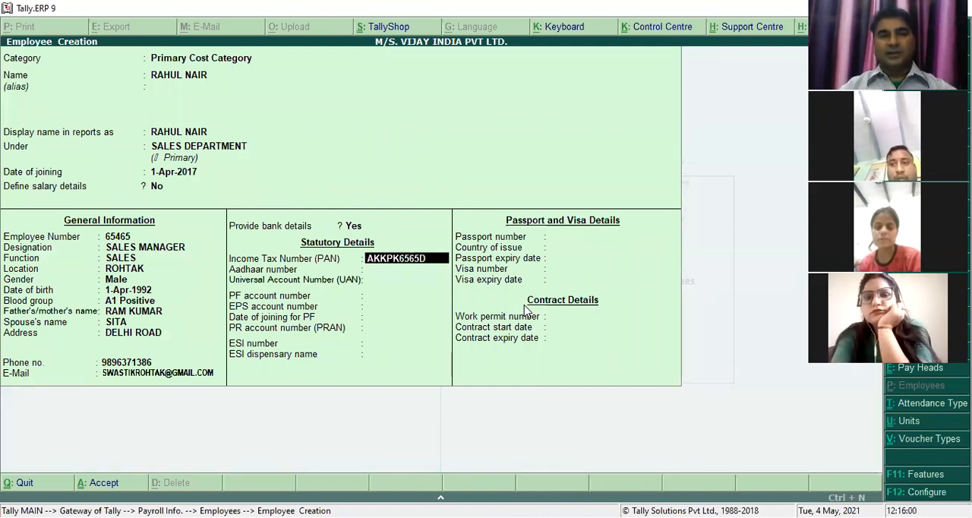
key("Return")
type("34643")
key("Return")
- Enter the PF account number, keep the same number for EPS, and accept 1-Apr-2017 as the PF joining date
key("Return")
key("Return")
type("35235")
- Enter the PR account number (PRAN), the ESI number and the ESI dispensary name
key("Return")
key("Return")
key("Return")
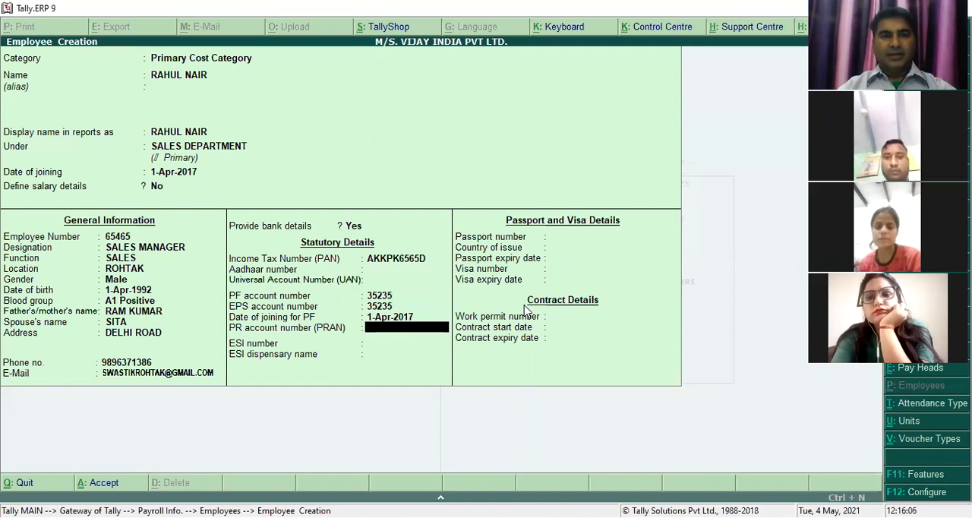
type("345")
key("Return")
type("55")
key("Return")
type("NAIR")
- Enter the passport number with INDIA as country of issue and 31-Mar-2018 as expiry date
key("Return")
type("56456")
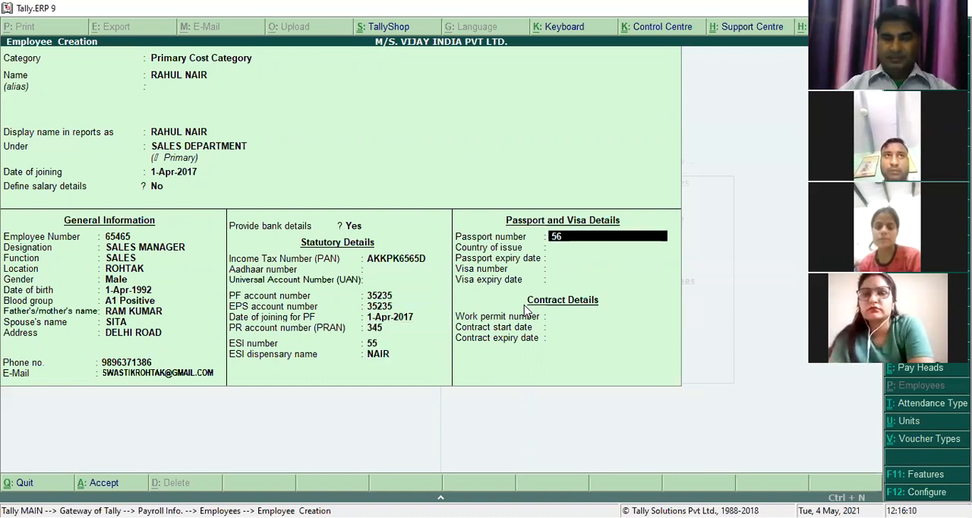
key("Return")
type("IA")
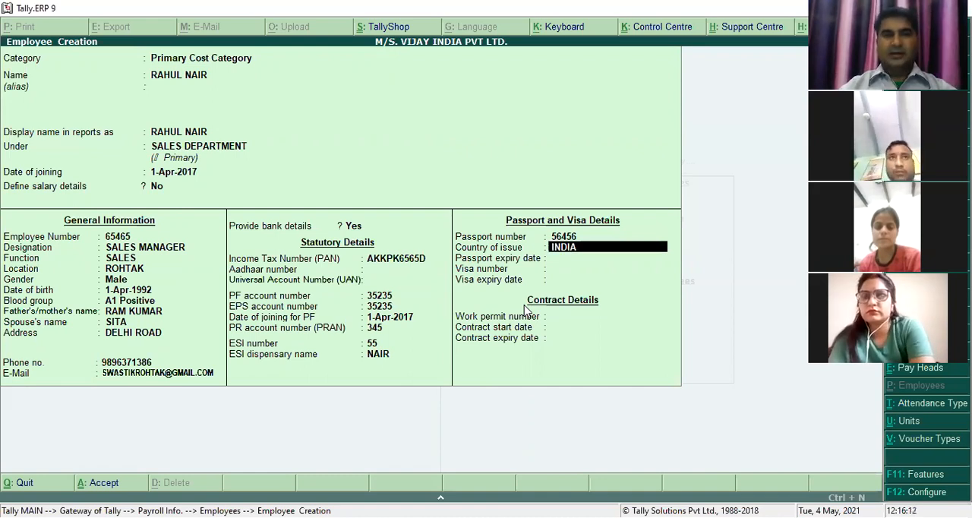
key("Return")
type("31-3")
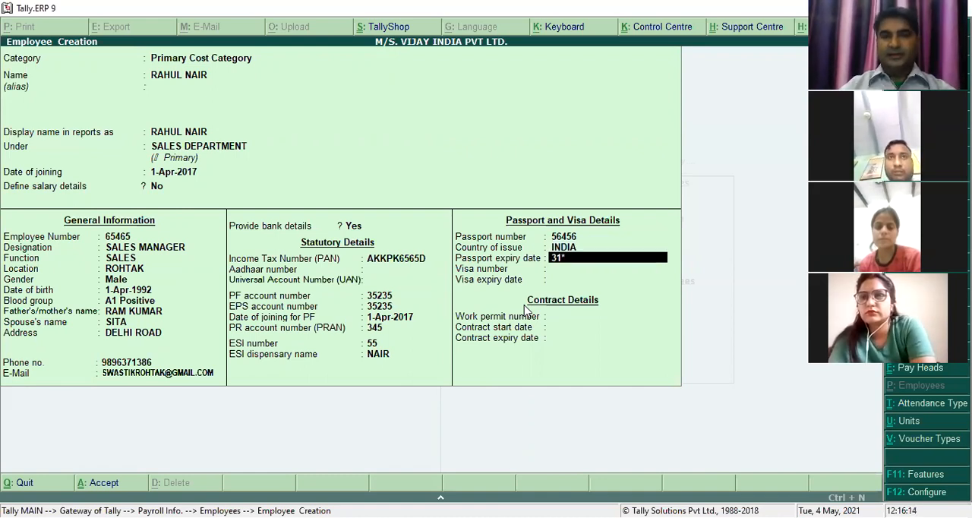
key("Return")
- Enter the sales manager's visa number with expiry date 31-Mar-2018
type("654")
key("Return")
type("31")
key("Return")
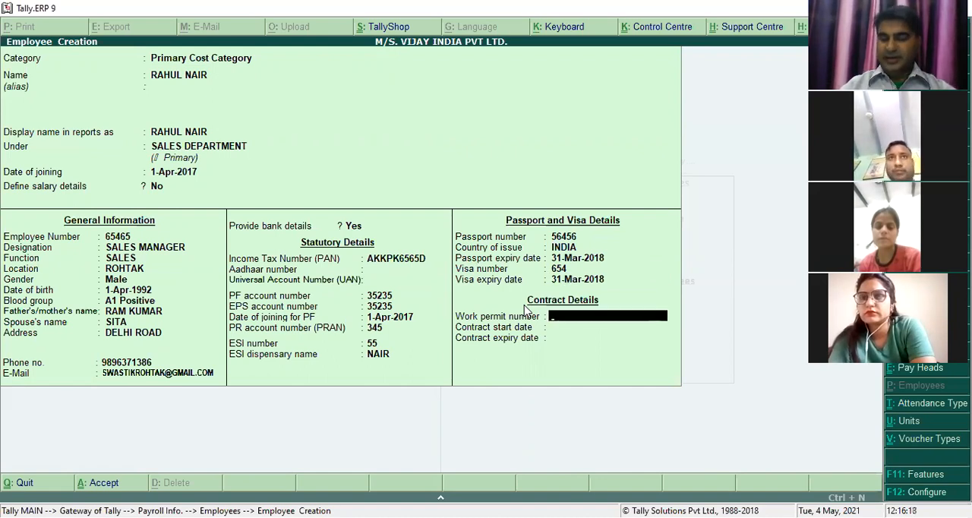
- Enter the work permit number and a contract from 1-Apr-2017 to 31 March, and save the sales manager's record
type("46")
key("Return")
type("1-4")
key("Return")
type("31-3")
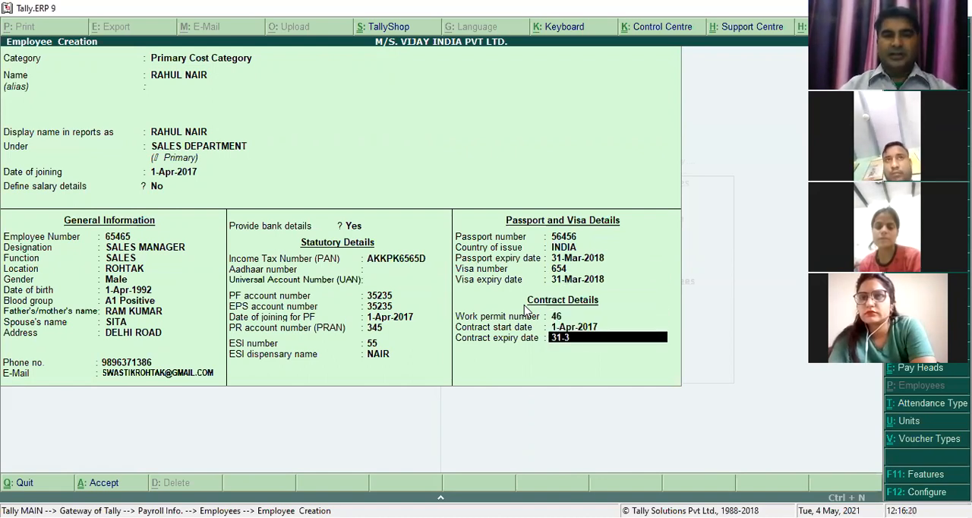
key("Return")
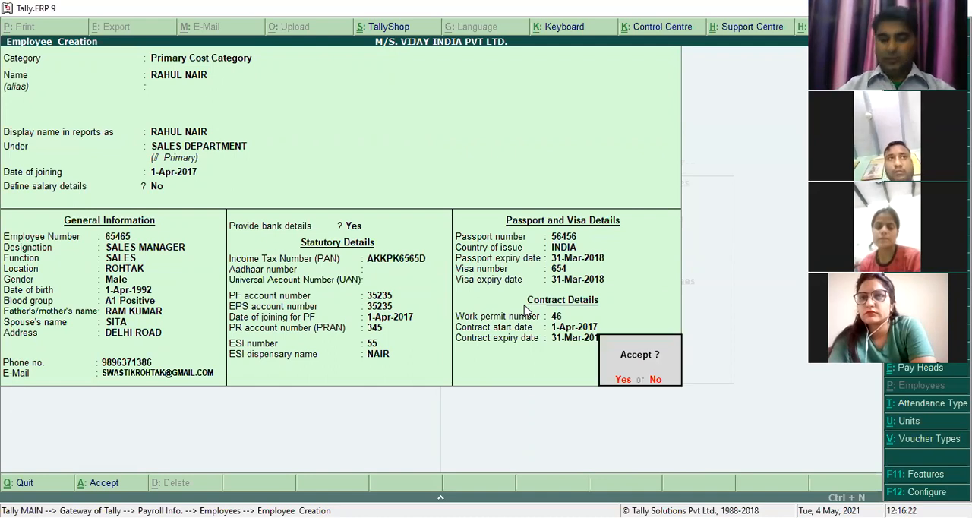
key("Return")
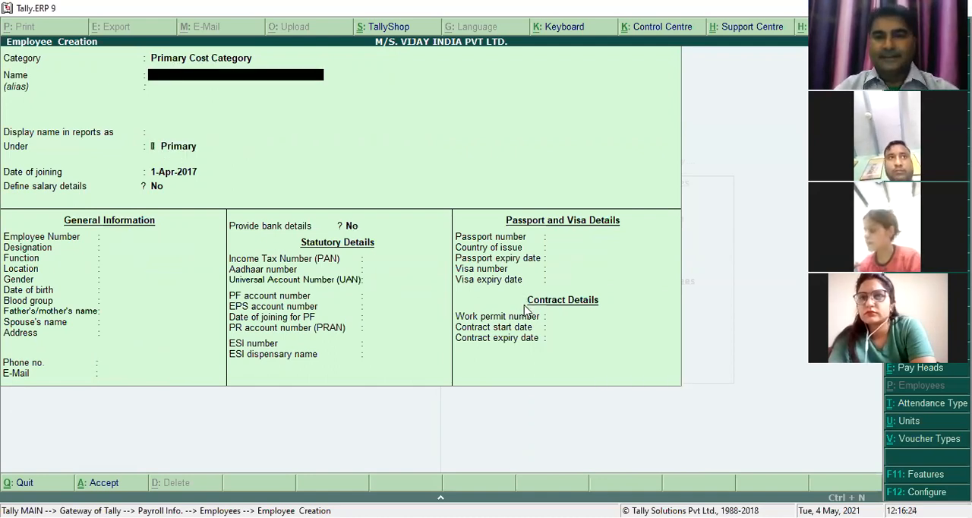
- Enter another employee's name under MARKEING DEPTT, with joining date 1-Apr-2017 and no salary details defined
type("KUMAR")
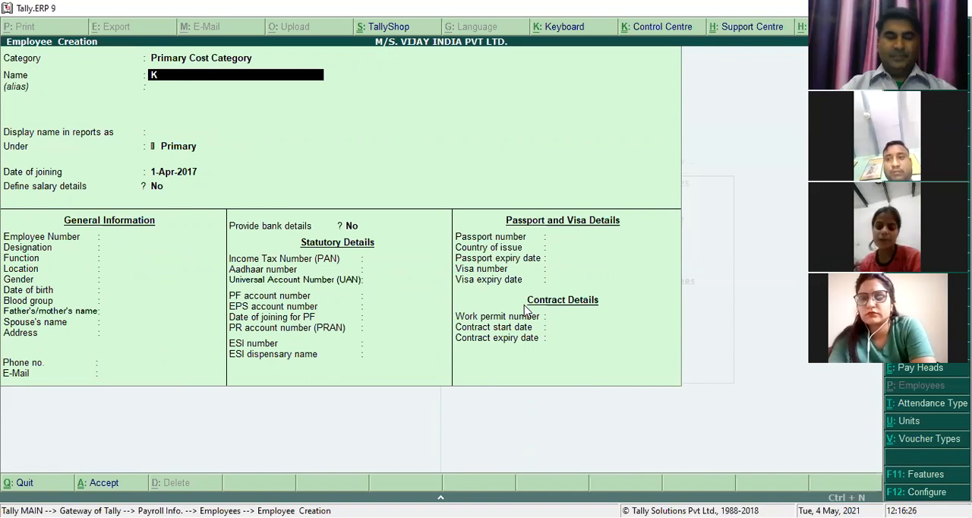
key("Return")
key("Return")
type("MA")
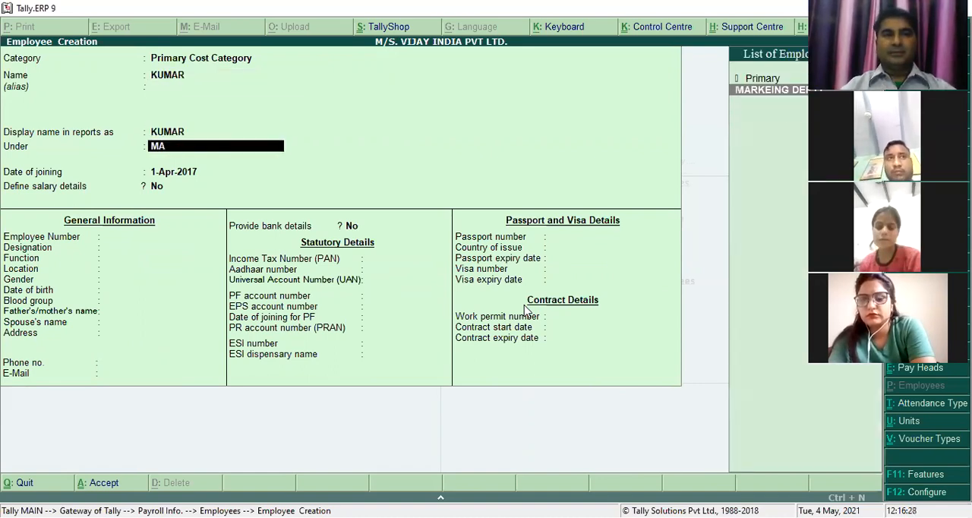
key("Return")
- Enter the marketing employee's number, with designation MM, function MARKETING and location ROHTAK
key("Return")
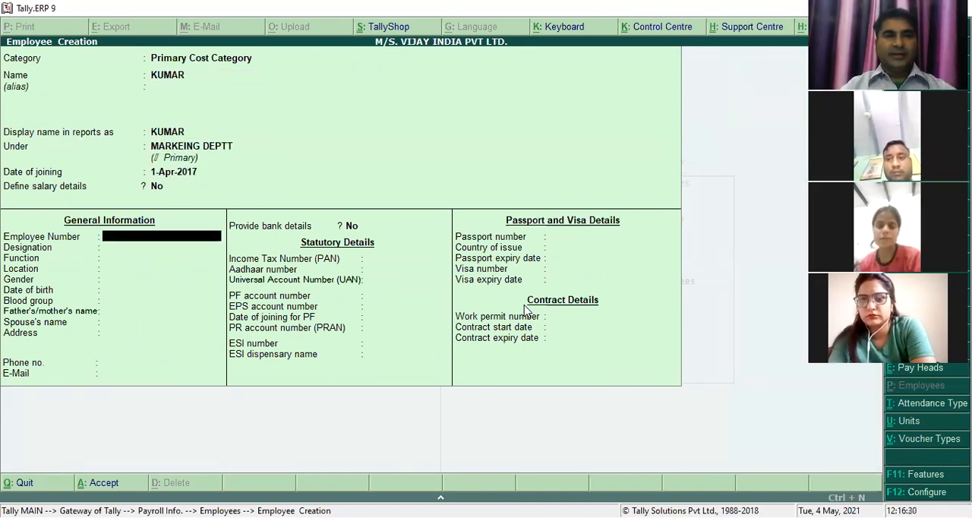
type("1225")
key("Return")
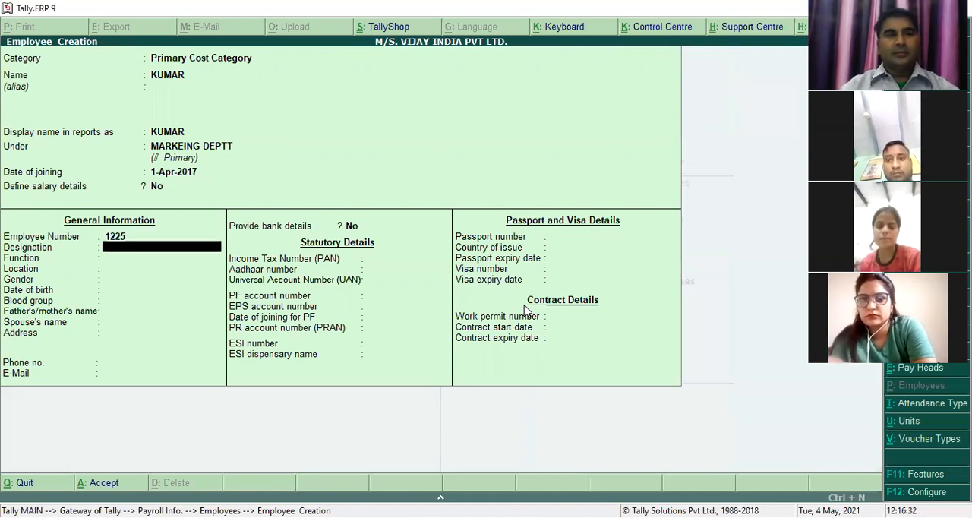
type("MM")
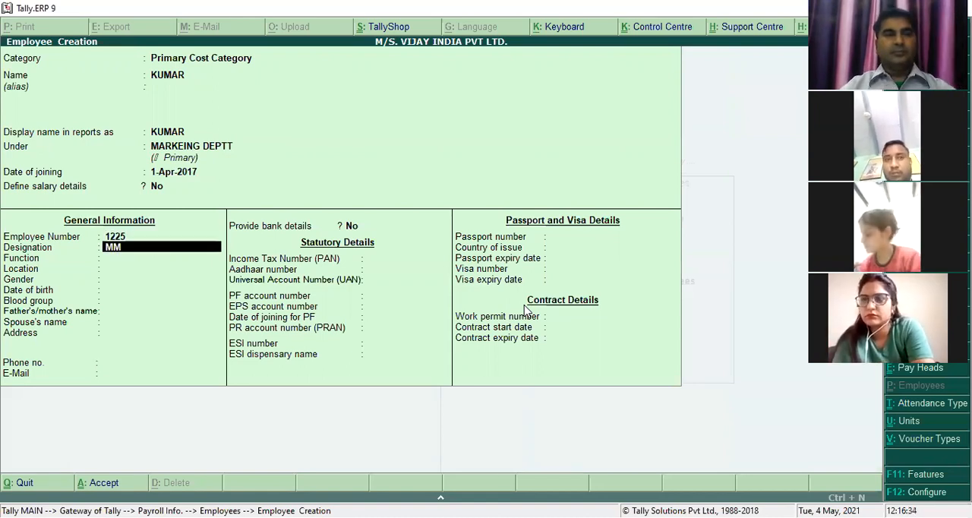
key("Return")
type("MARK")
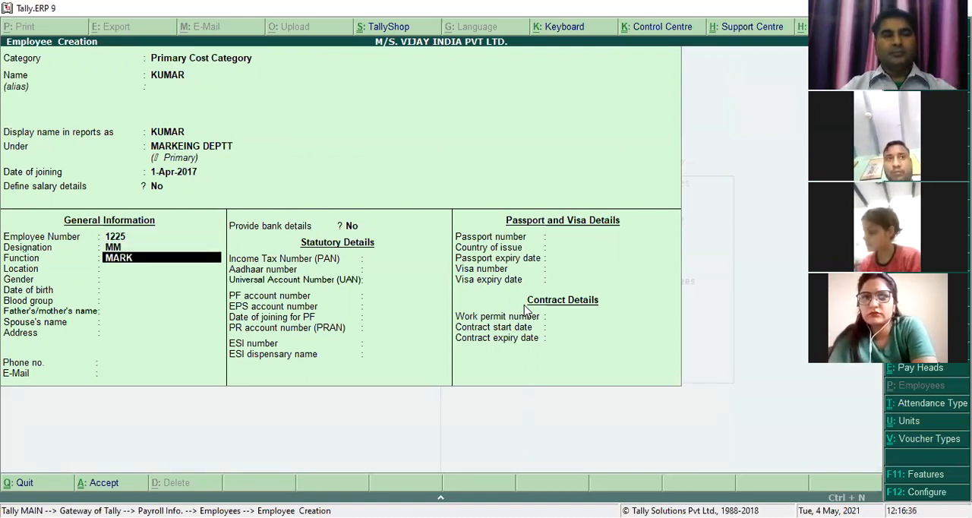
type("ETING")
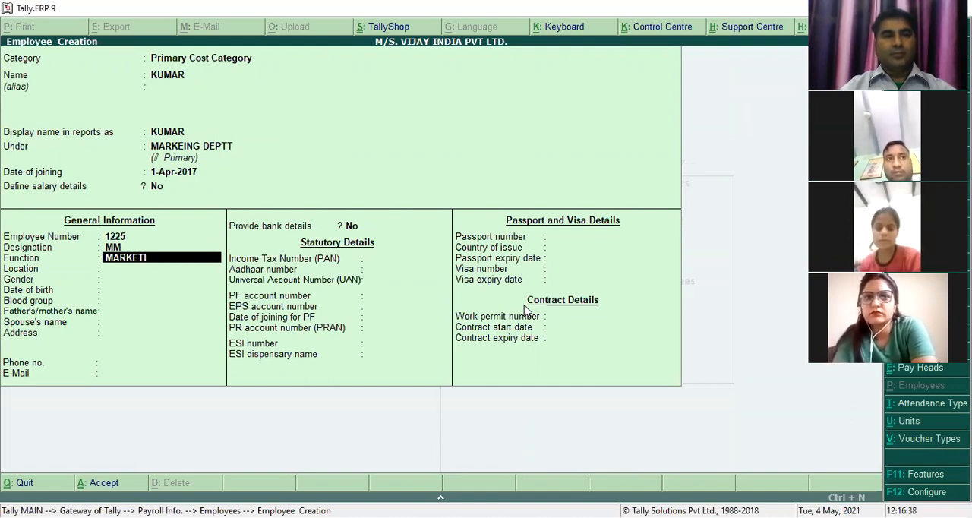
key("Return")
type("ROHTAK")
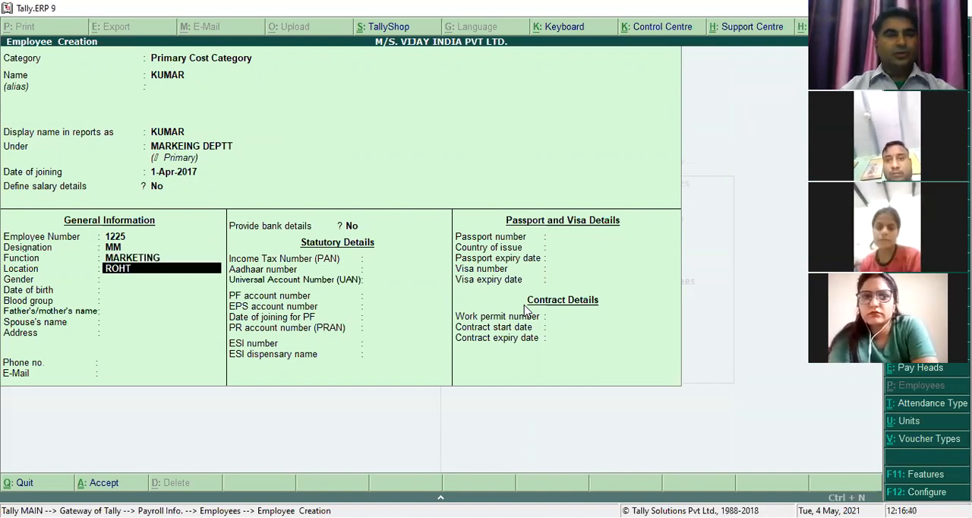
key("Return")
- Set the marketing employee's gender to Male, enter the date of birth and choose blood group O Positive
type("ma")
key("Return")
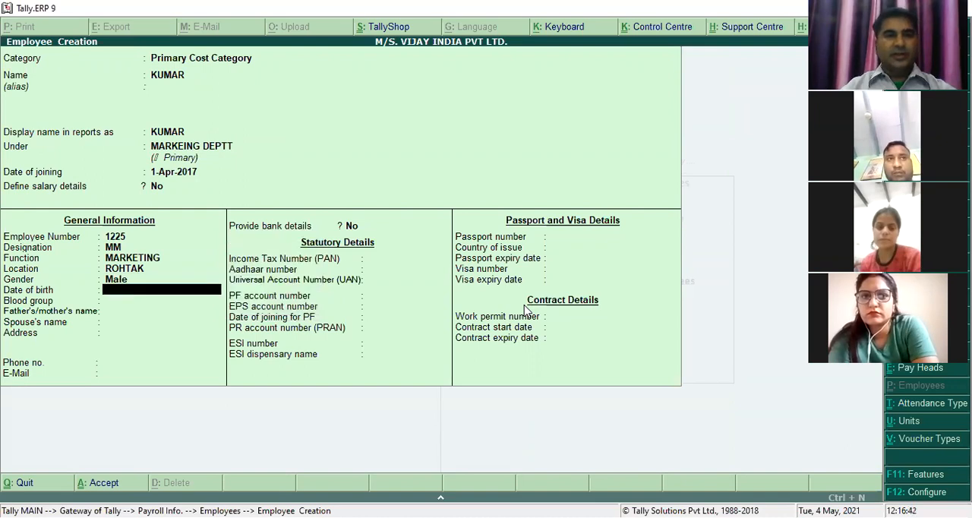
type("1.4.1992")
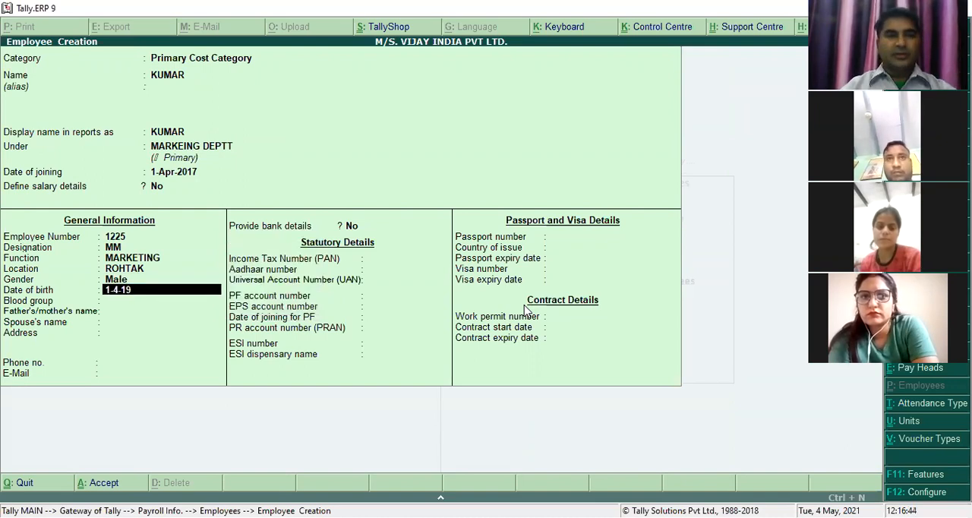
key("Return")
type("o")
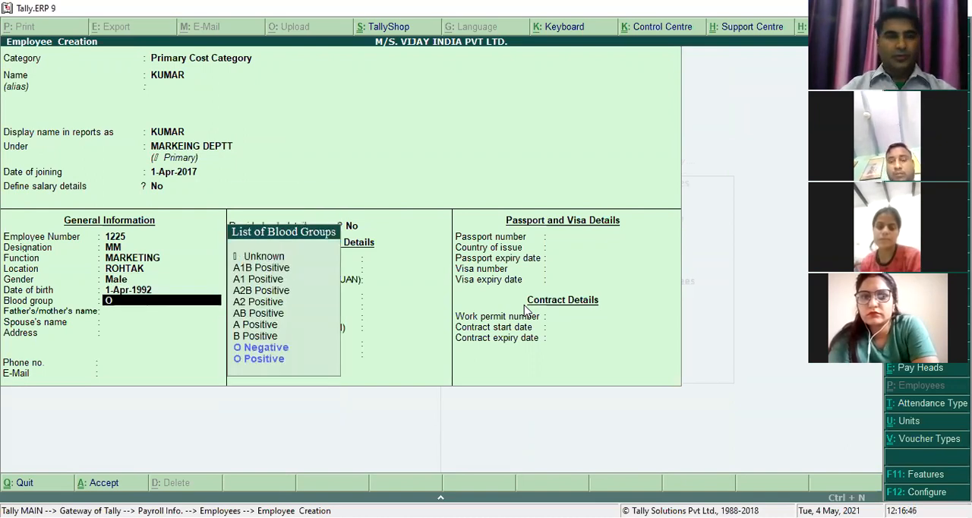
key("Down")
key("Up")
key("Down")
key("Return")
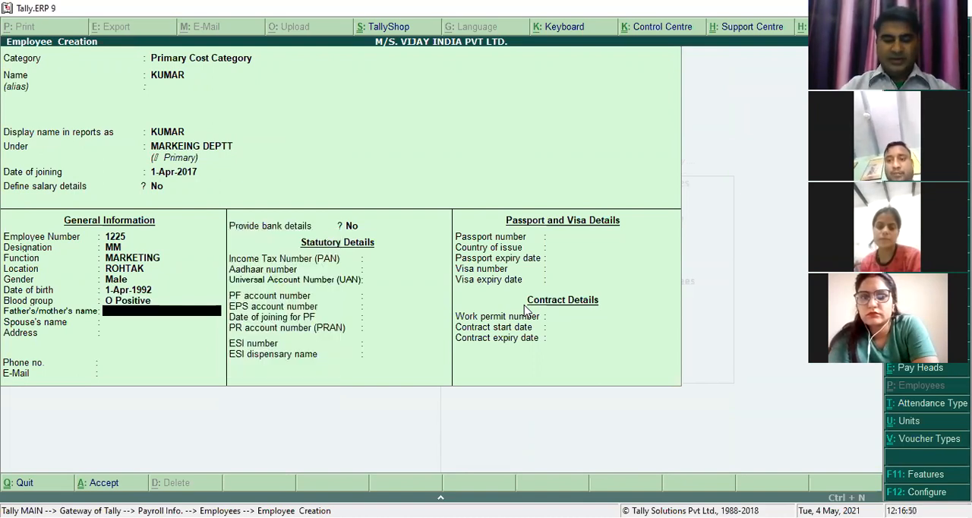
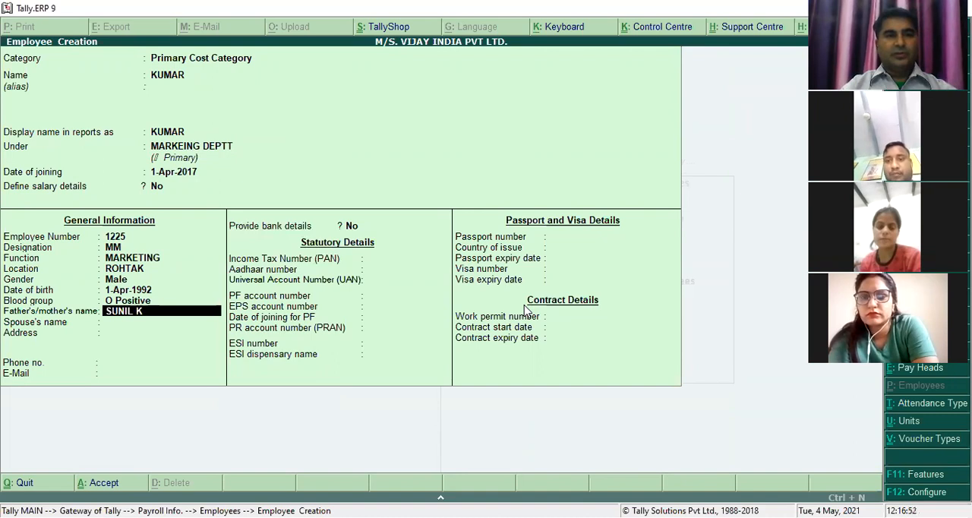
- Enter the father's/mother's name and the spouse's name in the marketing employee's general information
key("Return")
key("Return")
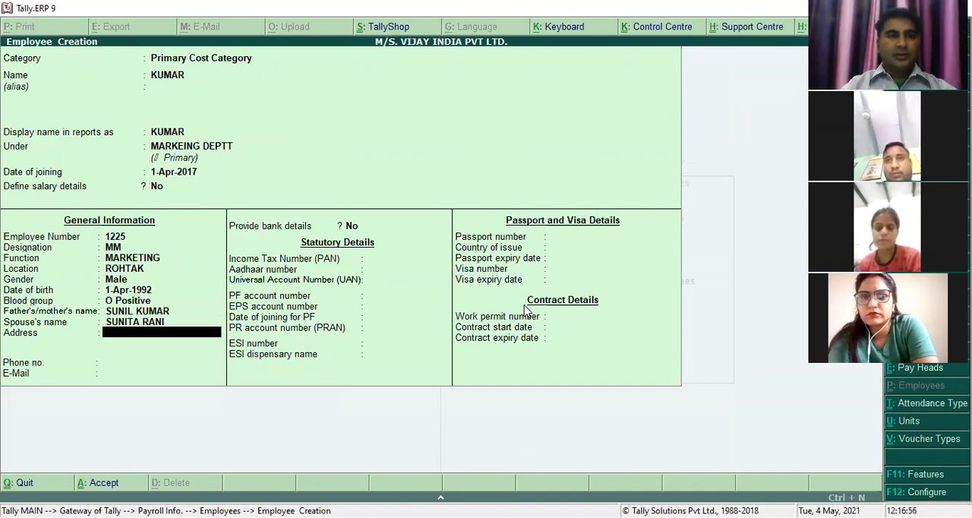
- Fill in the marketing employee's two-line postal address
type("ARYA NAGAR")
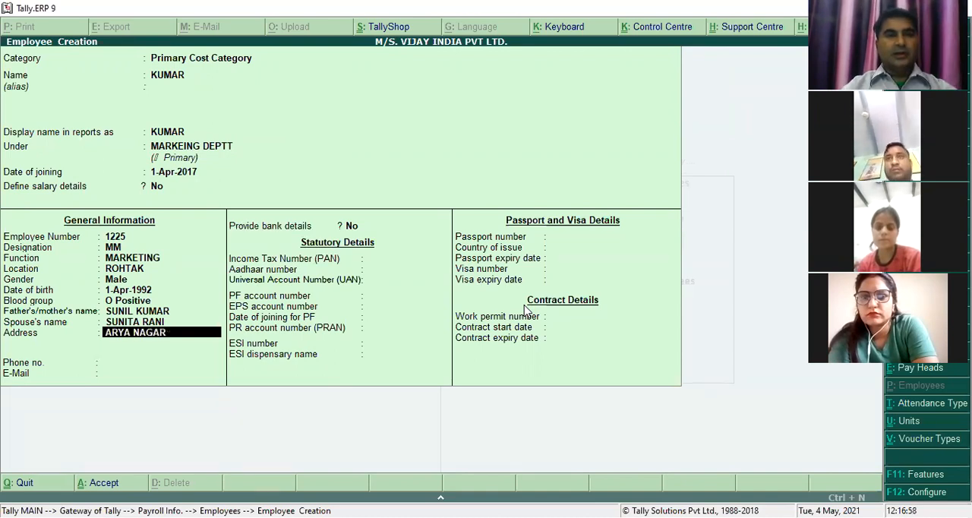
key("Return")
type("ROA")
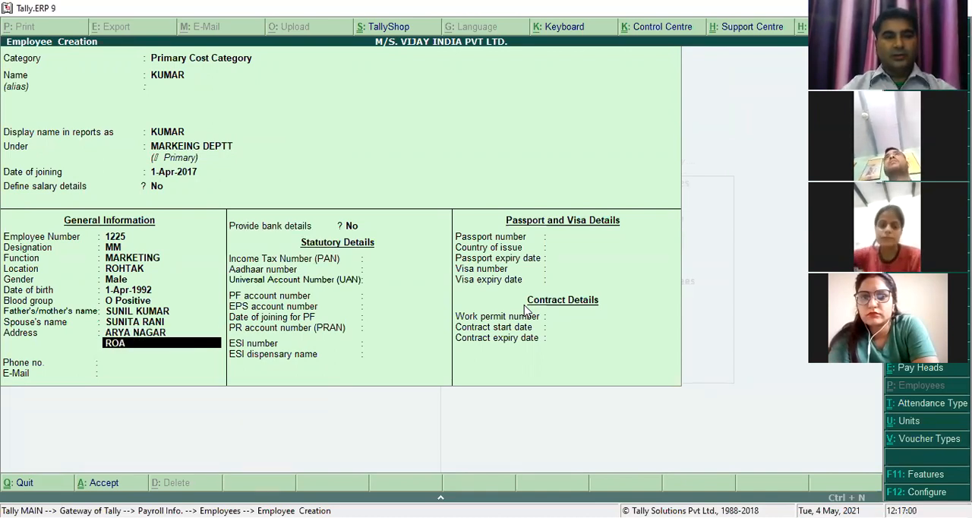
type("D ROHTAJK")
key("Return")
key("BackSpace")
key("BackSpace")
type("K")
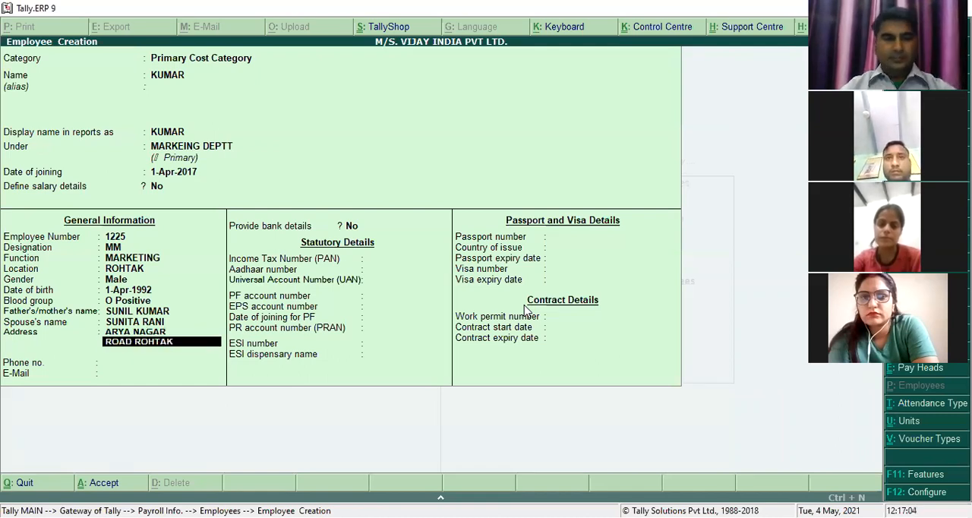
key("Return")
key("Return")
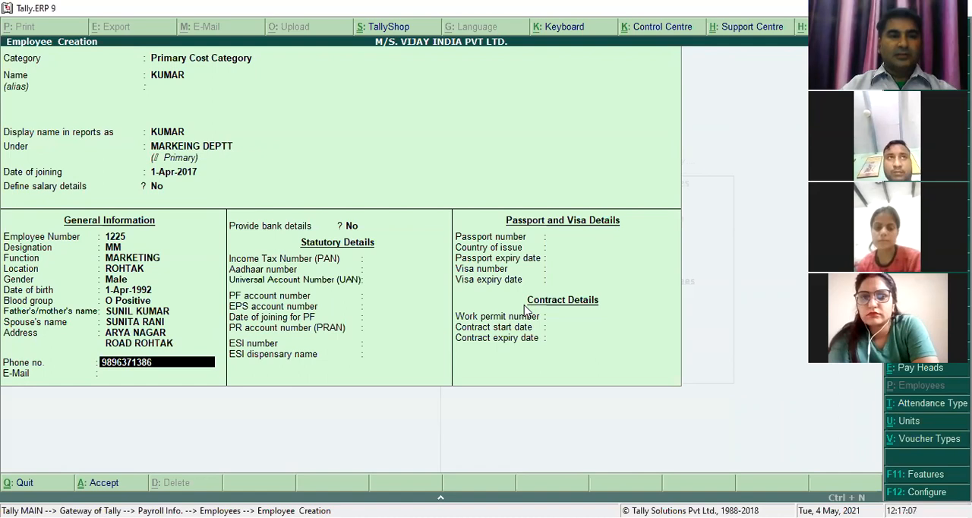
- Enter the marketing employee's phone number and e-mail address
key("Return")
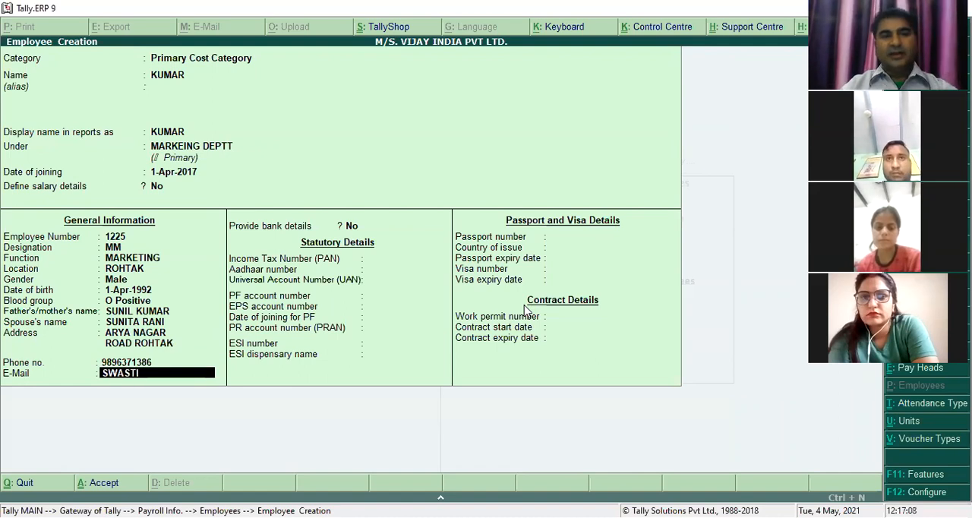
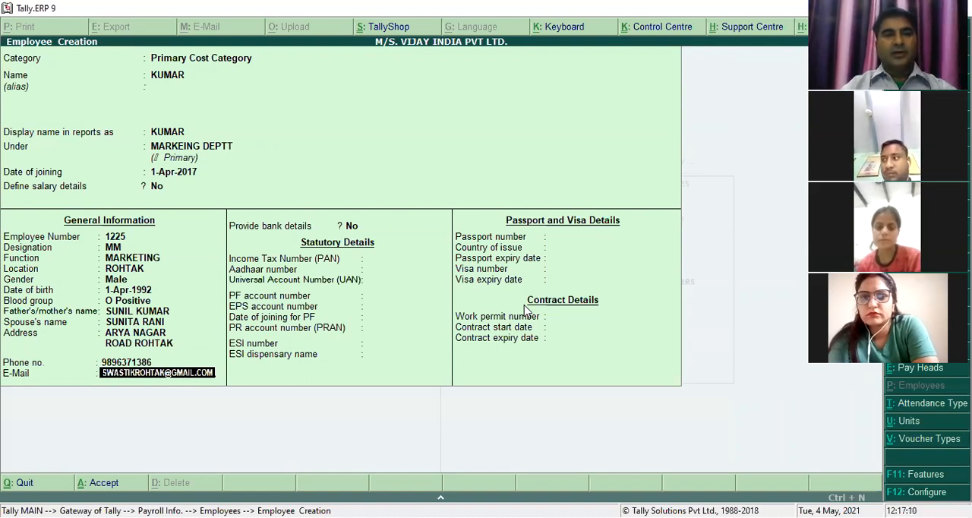
key("Return")
- Enable bank details for the marketing employee and enter the bank account number with IFS code HDFC0000206
key("y")
key("Return")
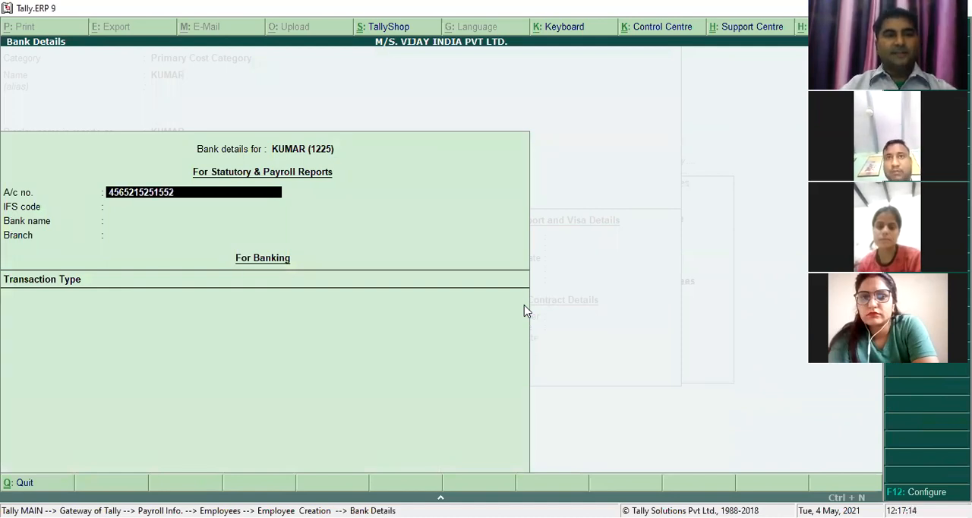
key("Return")
type("HDFC")
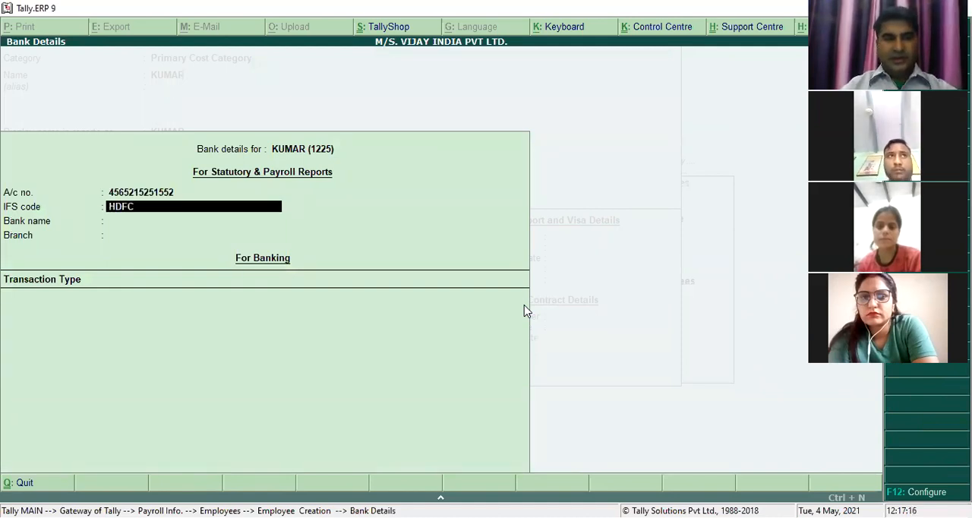
type("0000206")
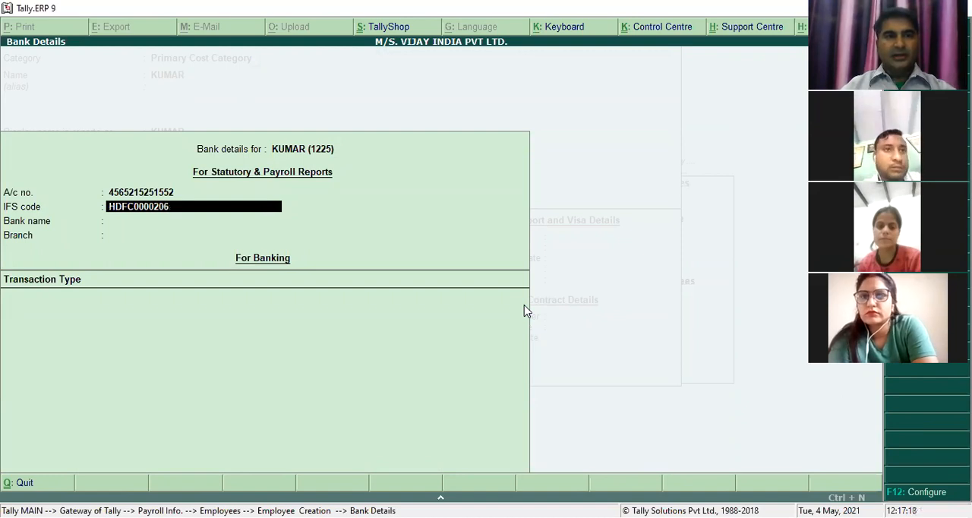
key("Return")
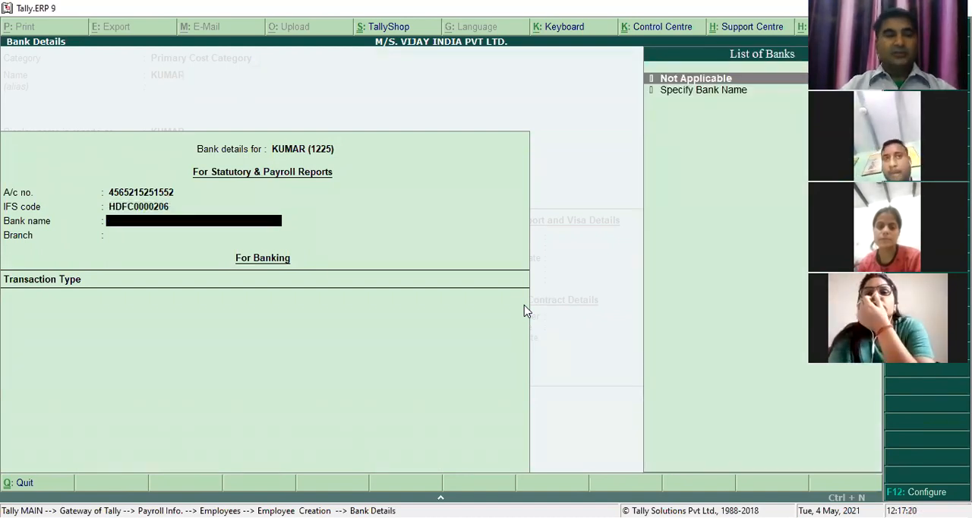
- Specify HDFC BANK as the bank name and ROHTAK as the branch, and finish the bank details
key("Down")
key("Return")
type("HDFC BANK")
key("Return")
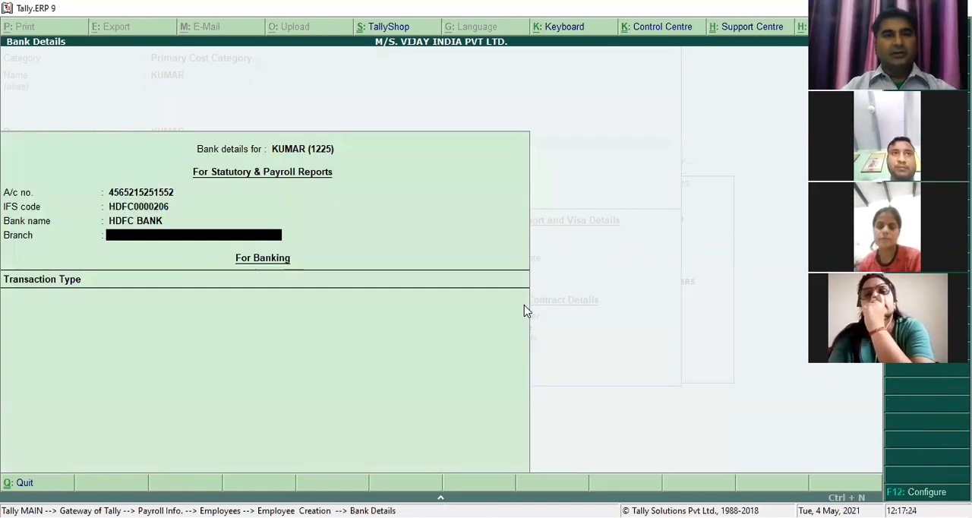
type("ROHTAK")
key("Return")
key("Return")
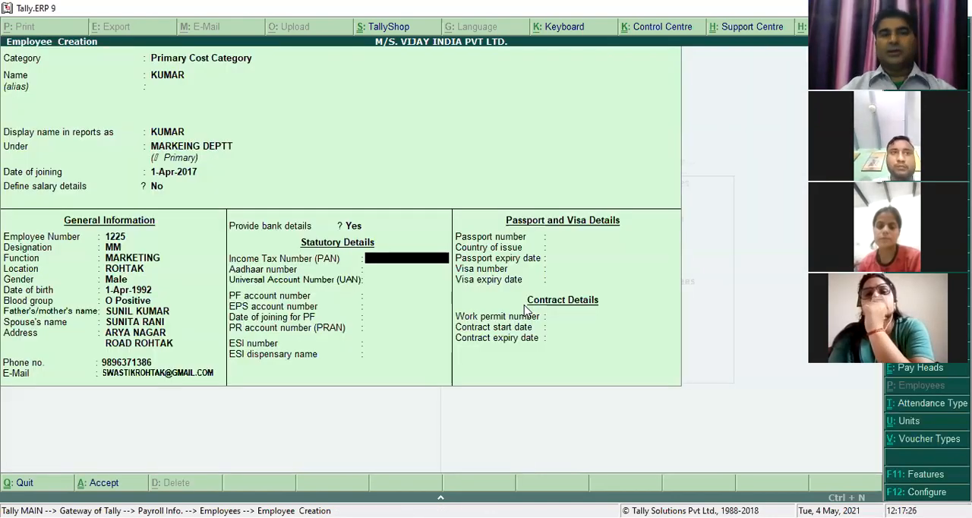
type("4364")
key("BackSpace")
key("BackSpace")
key("BackSpace")
key("BackSpace")
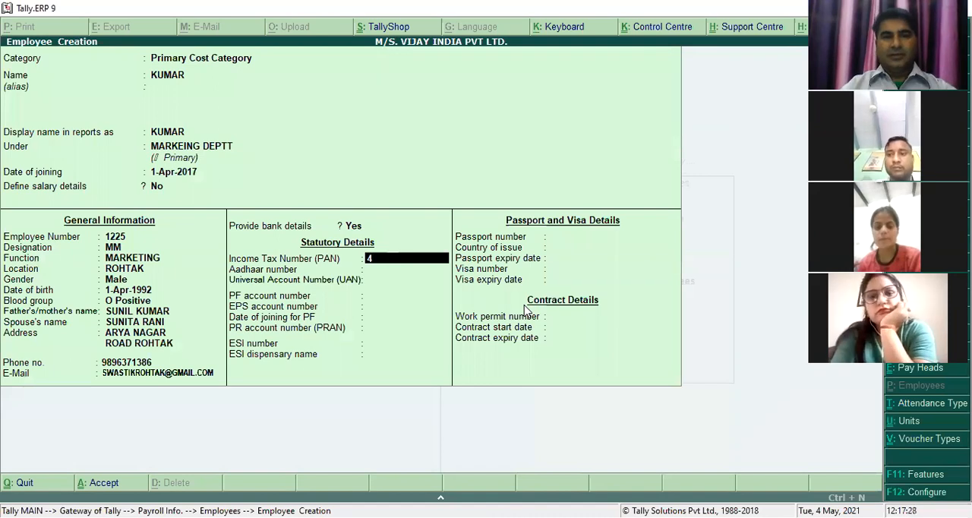
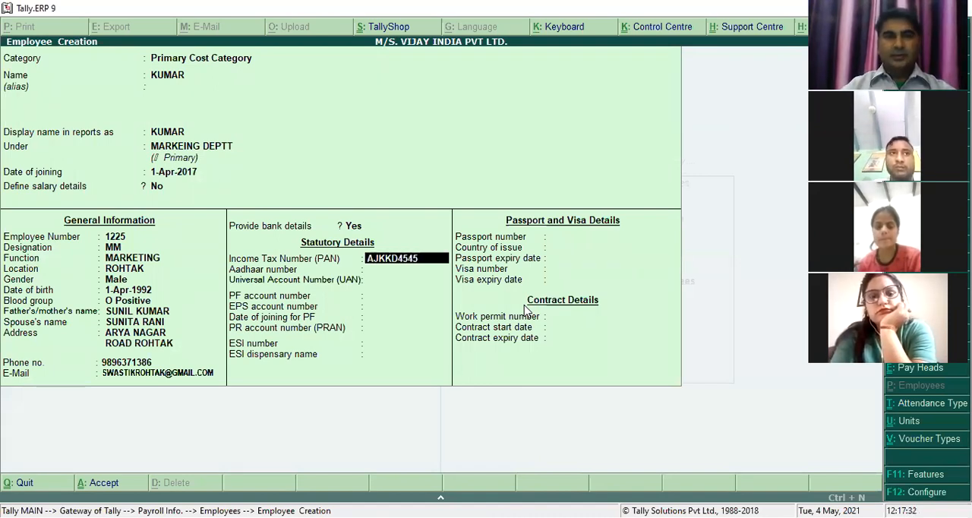
key("Return")
key("BackSpace")
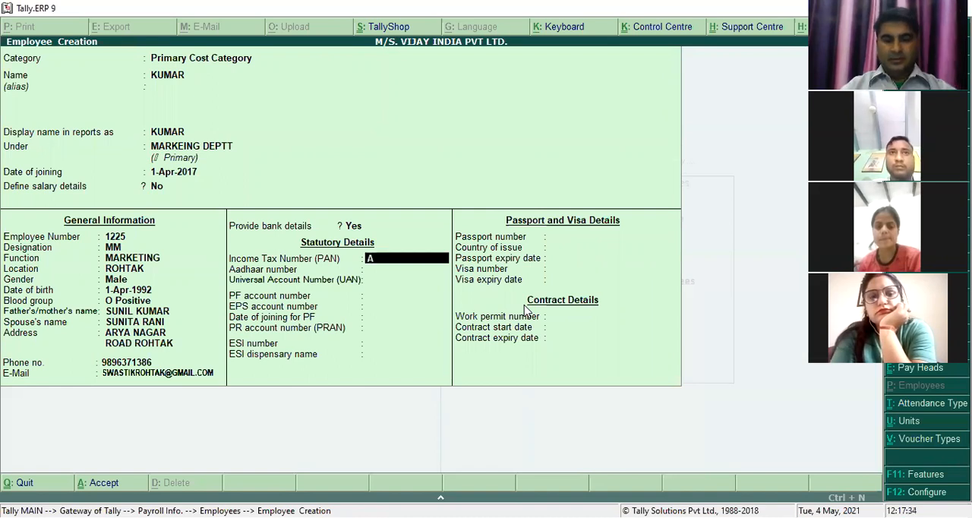
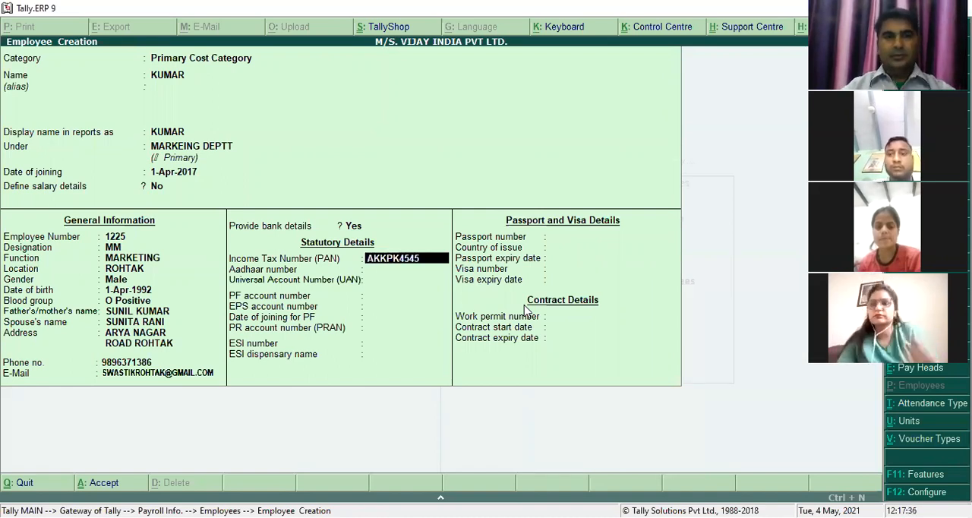
- Enter the marketing employee's income tax number (PAN), leaving the Aadhaar and universal account numbers blank
key("Return")
key("Return")
key("Return")
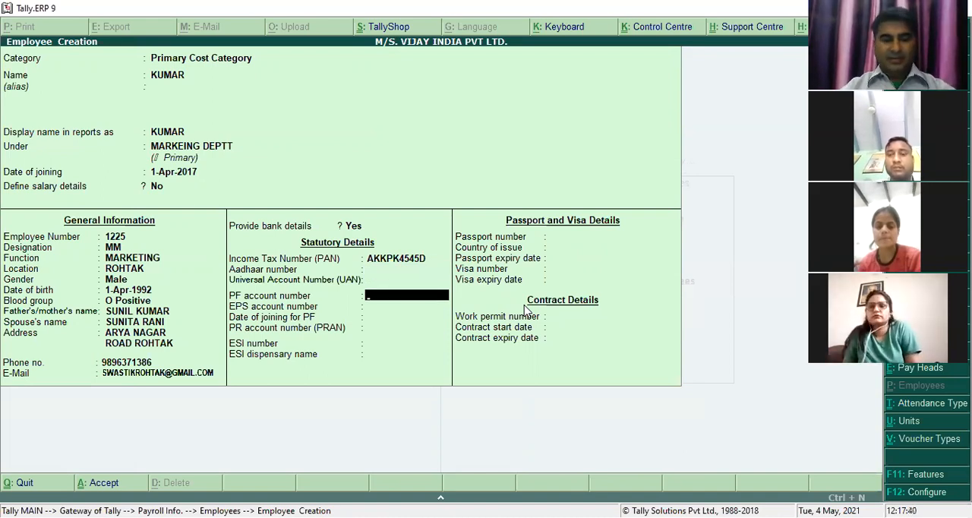
- Enter the PF account number, accept the same number for EPS, and keep 1-Apr-2017 as the PF joining date
type("3446")
key("Return")
- Enter the PR account number (PRAN), the ESI number and the ESI dispensary name
key("Return")
key("Return")
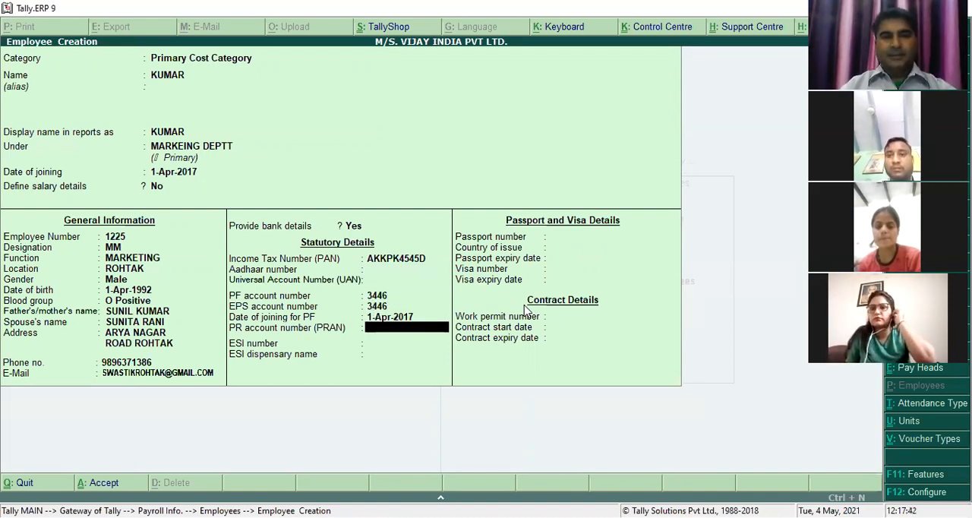
type("436")
key("Return")
type("4634")
key("Return")
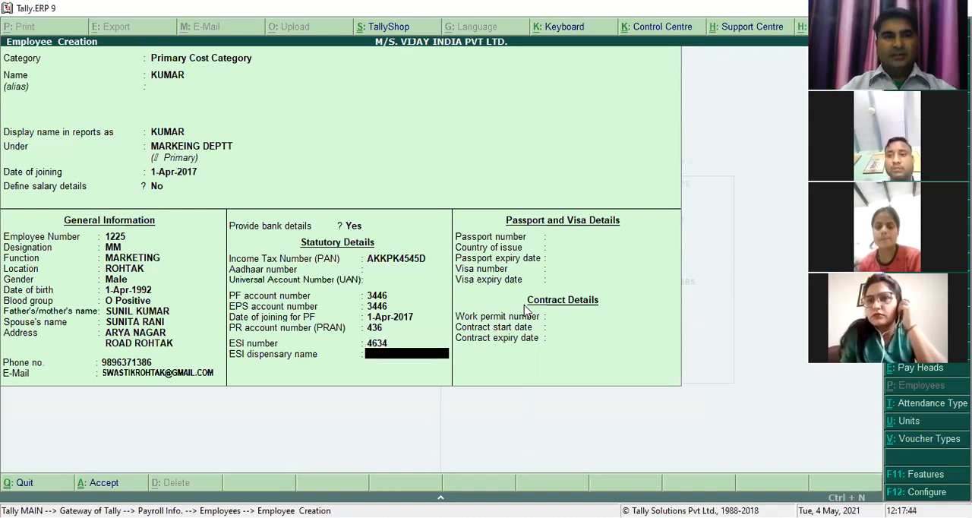
type("KUMAR")
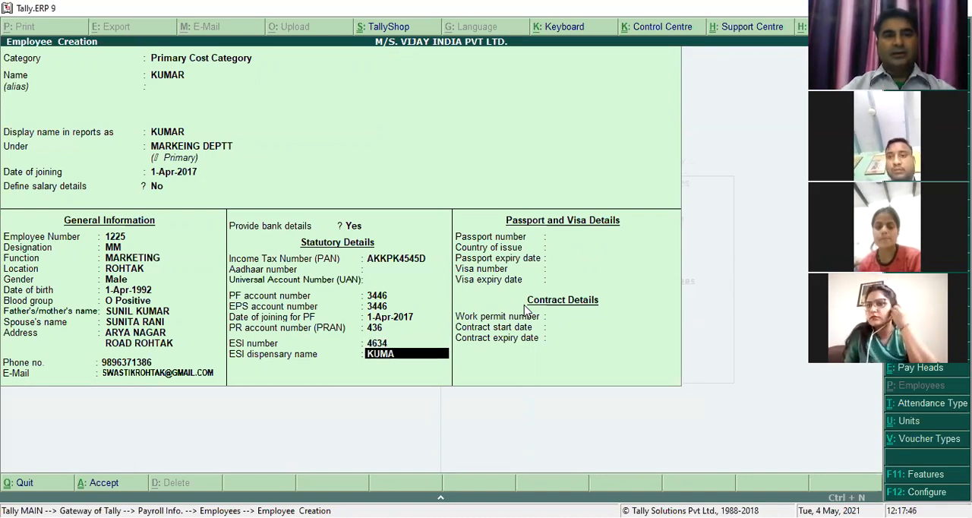
key("Return")
- Enter the marketing employee's passport number, with INDIA as country of issue and 31-Mar-2018 as expiry date
type("4354")
key("Return")
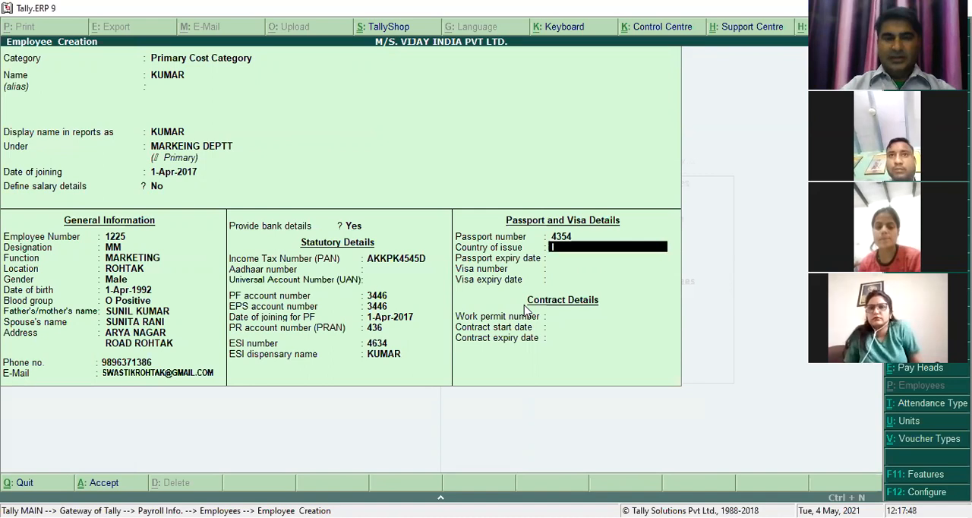
type("INDIA")
key("Return")
type("31-3")
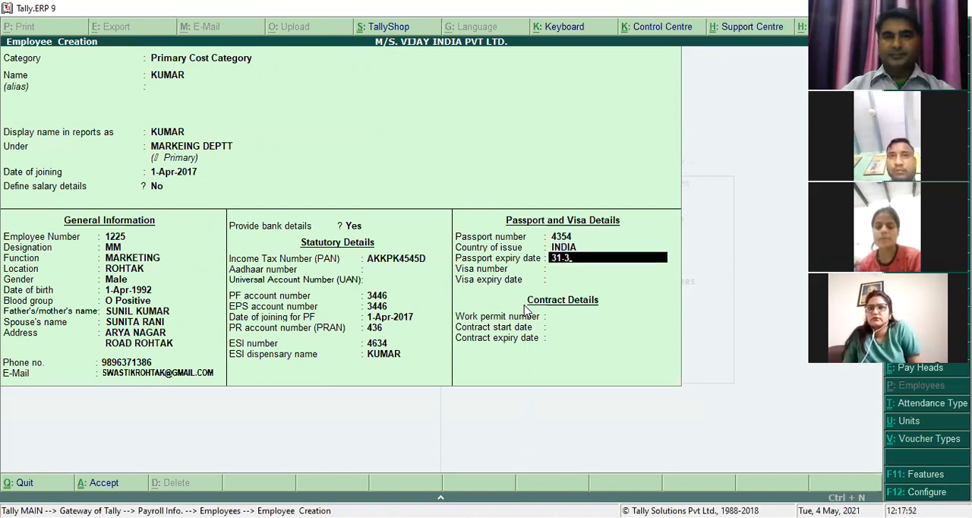
key("Return")
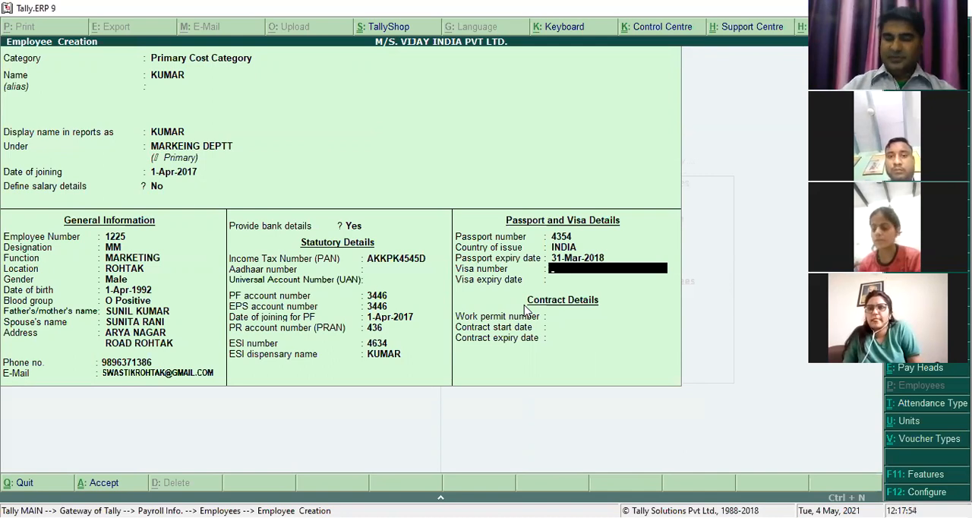
- Enter the marketing employee's visa number with expiry date 31-Mar-2018
type("56456")
key("Return")
type("31")
type("-3")
key("Return")
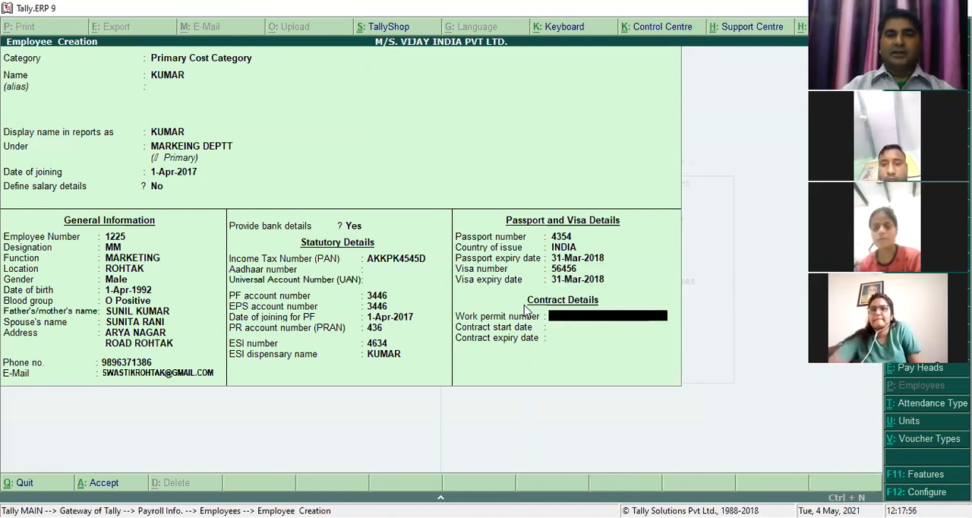
- Enter the work permit number and a contract from 1-Apr-2017 to 31 March, then save the marketing employee's record and leave employee creation
type("56456")
key("Return")
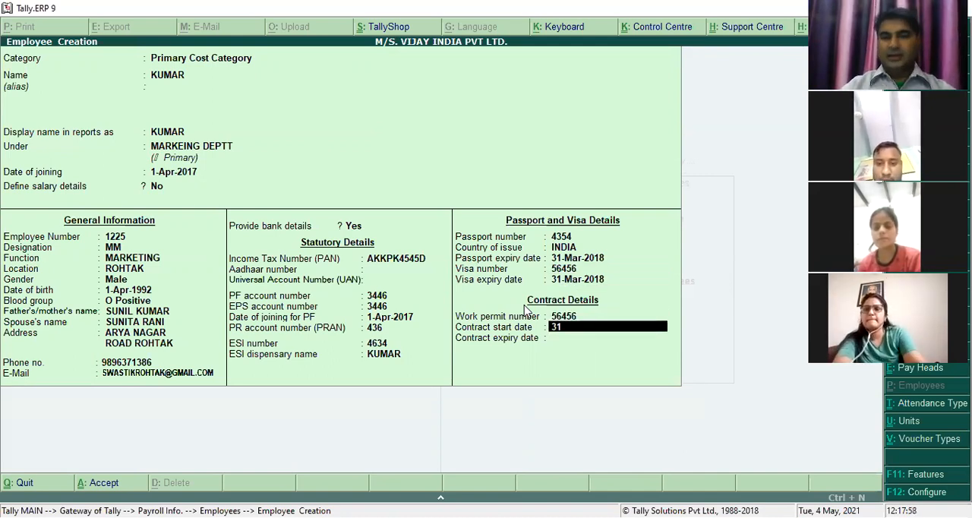
type("1-4")
key("Return")
type("31-3")
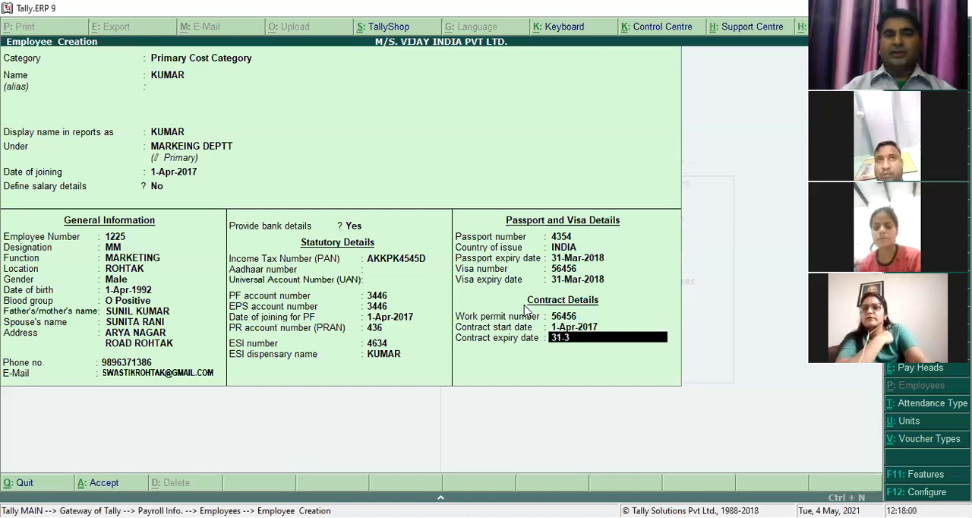
key("Return")
key("Return")
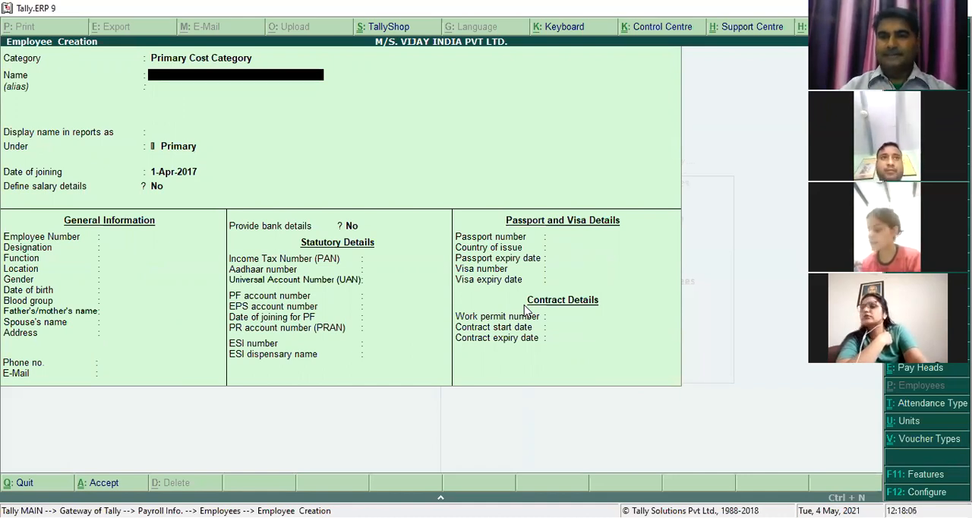
key("Escape")
key("Return")
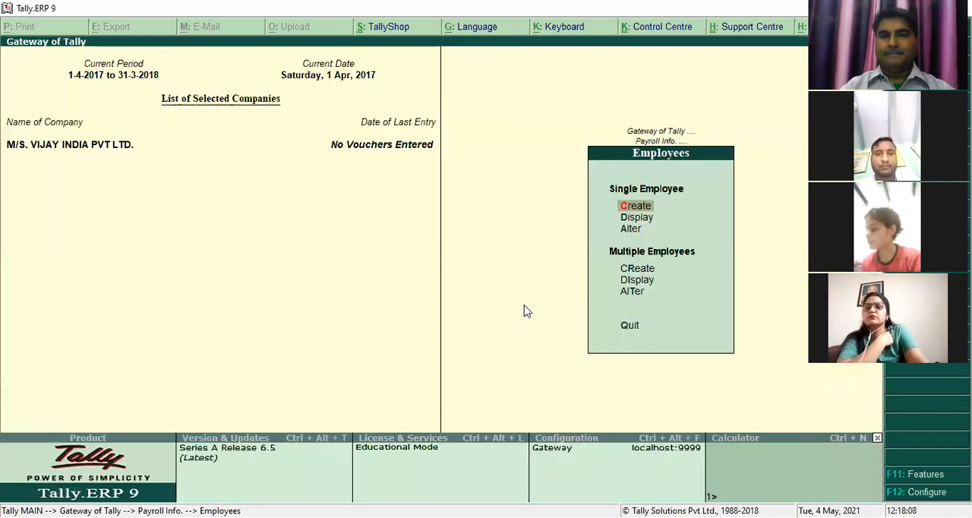
key("Escape")
- Create a simple work unit with symbol HRS, formal name HOURS and 0 decimal places
key("Down")
key("Return")
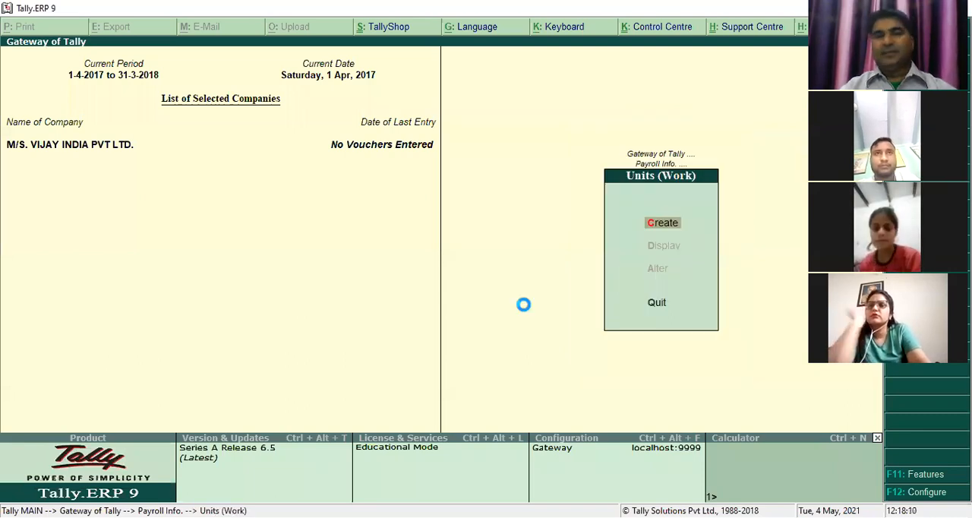
key("Return")
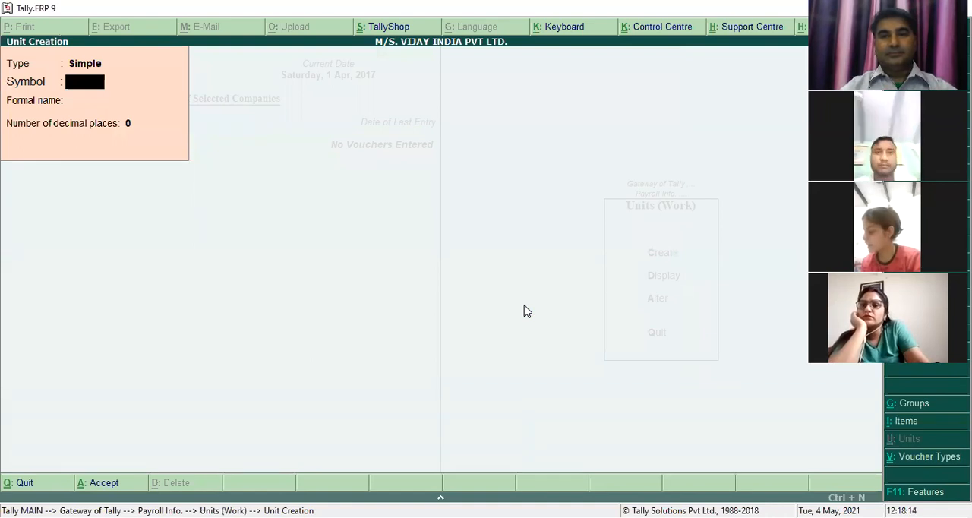
type("HRS")
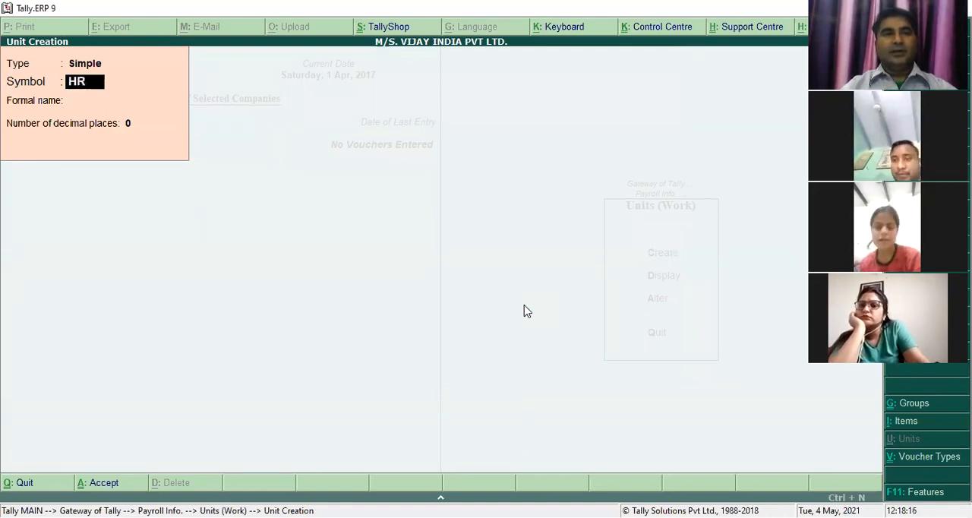
key("Return")
type("JPI")
key("BackSpace")
key("BackSpace")
key("BackSpace")
type("HOURS")
key("Return")
key("Return")
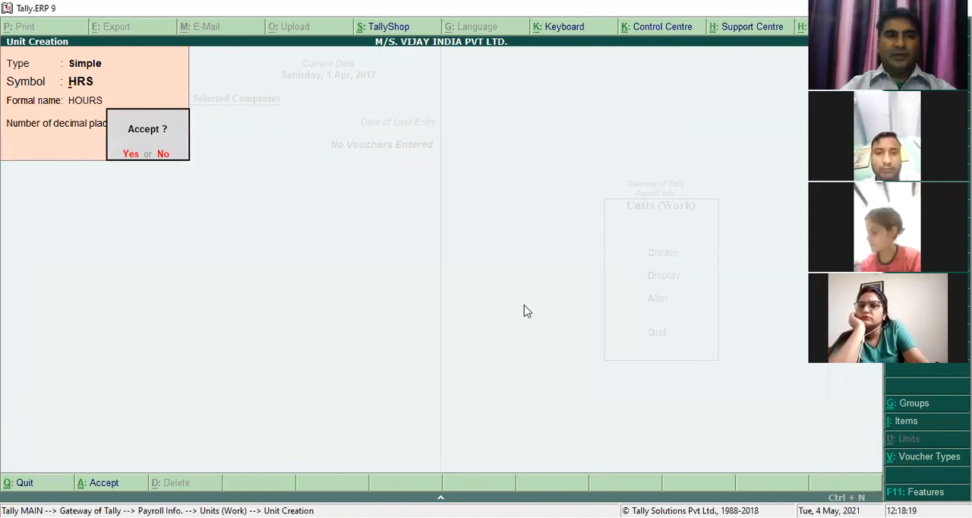
key("Return")
- Create a simple work unit with symbol MINS, formal name MINUTES and 0 decimal places
type("MIN")
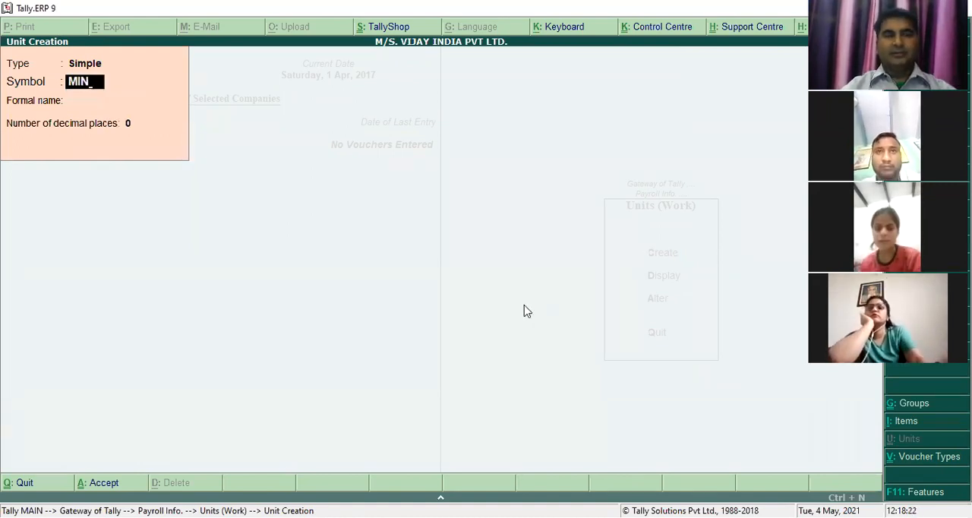
key("Return")
key("BackSpace")
key("BackSpace")
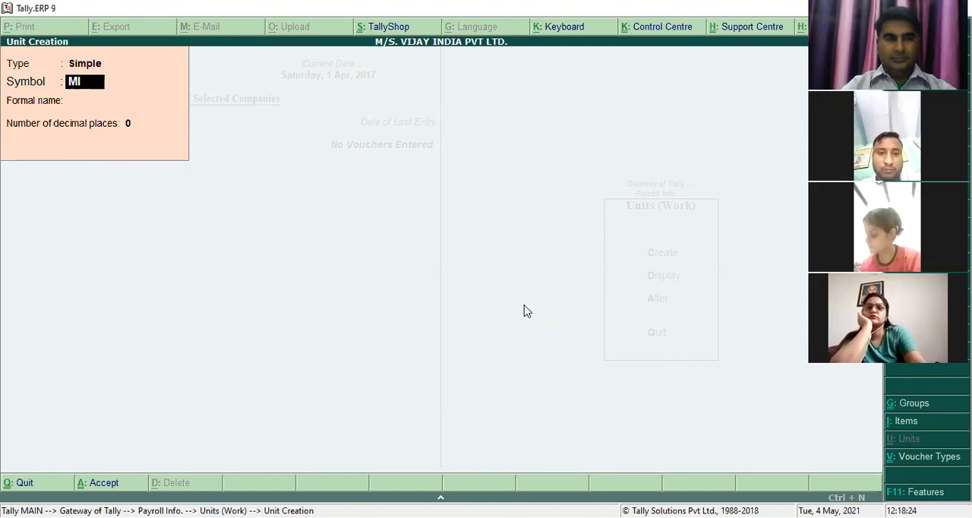
type("N")
key("BackSpace")
key("BackSpace")
type("INS")
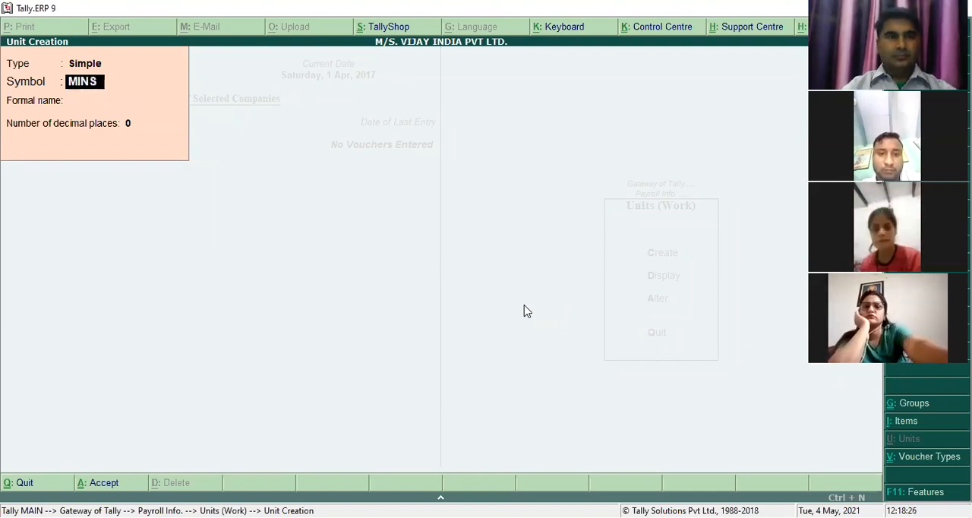
key("Return")
type("MINUTES")
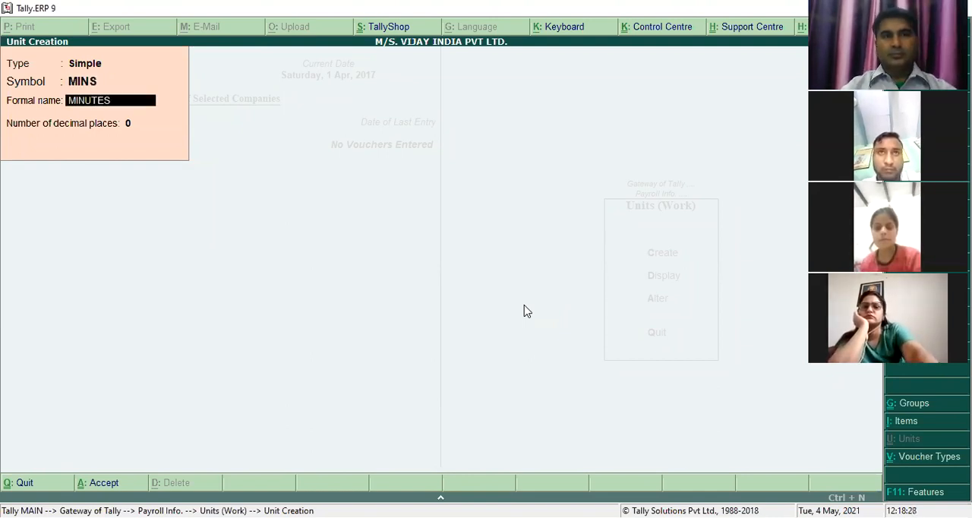
key("Return")
key("Return")
key("Return")
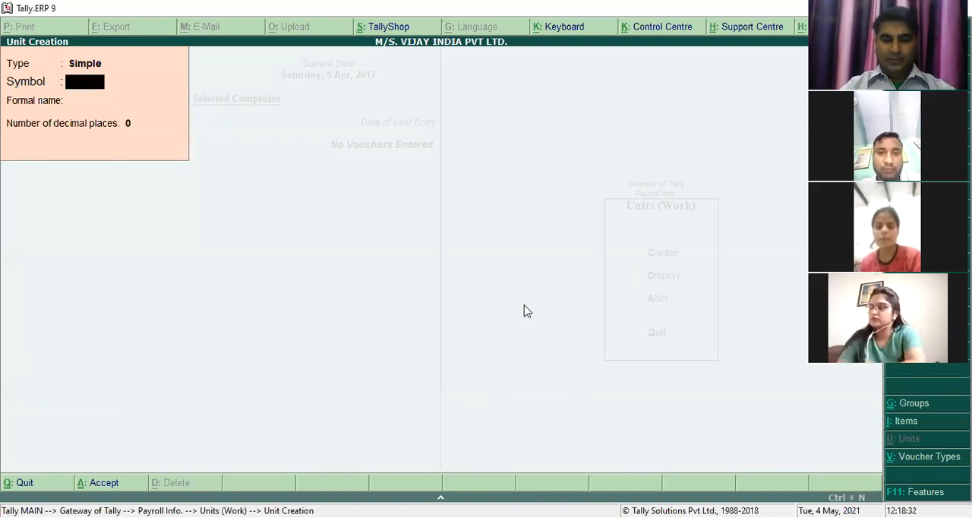
- Create a compound work unit with HRS as first unit, conversion 60 and MINS as second unit, then leave unit creation
key("BackSpace")
key("Up")
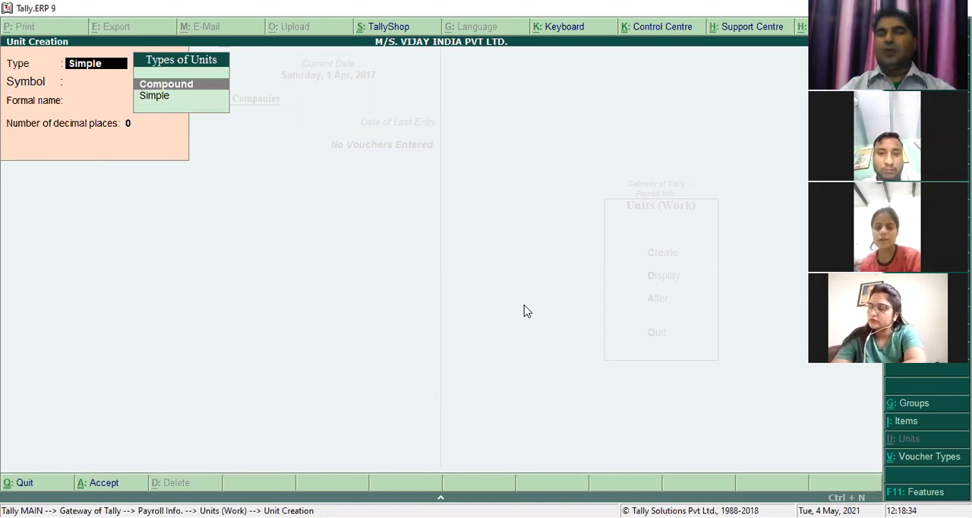
key("Return")
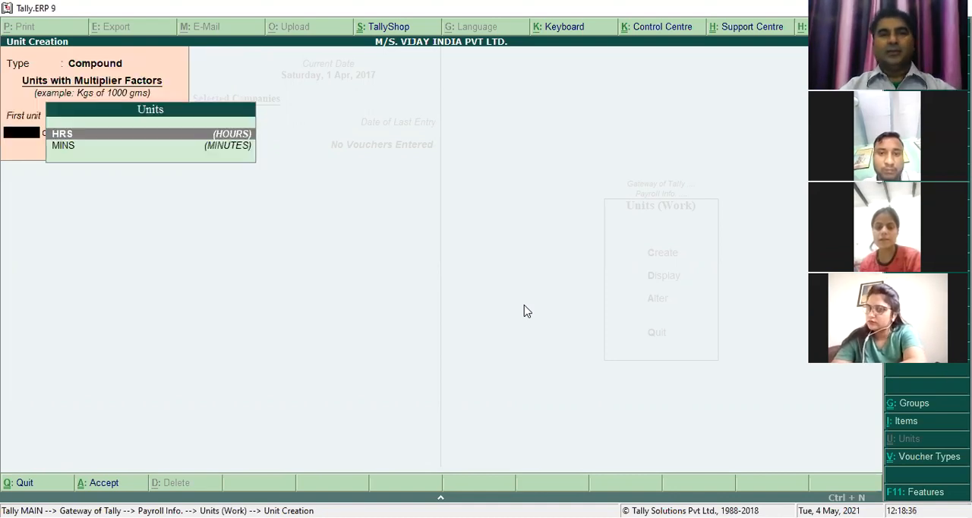
key("Return")
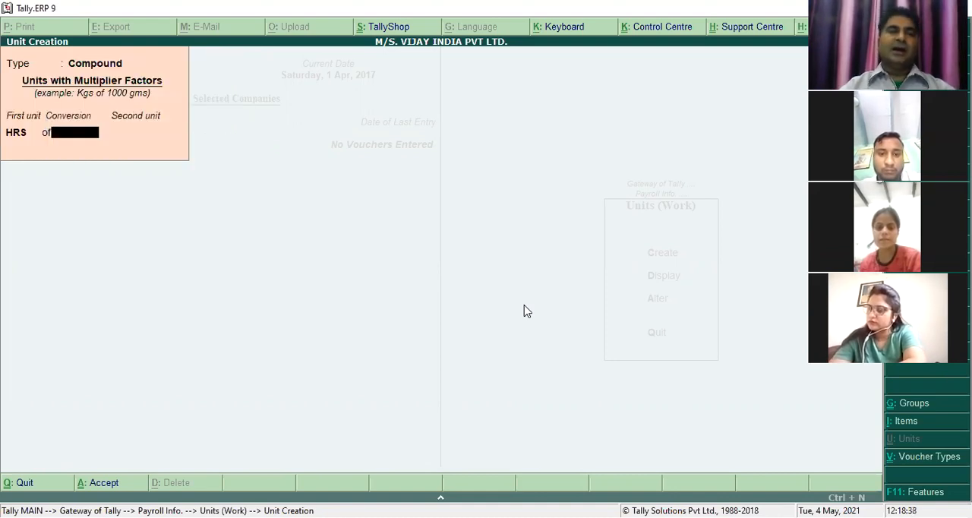
type("60")
key("Return")
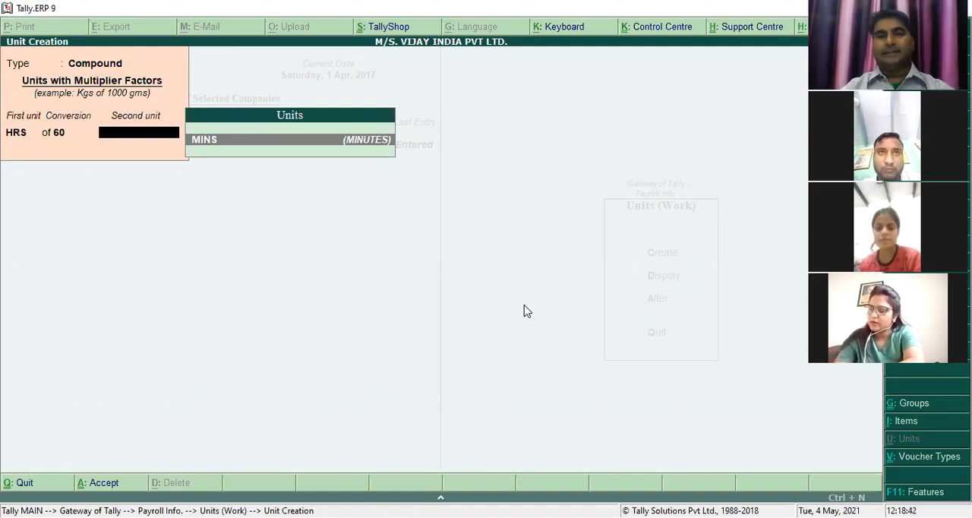
key("Return")
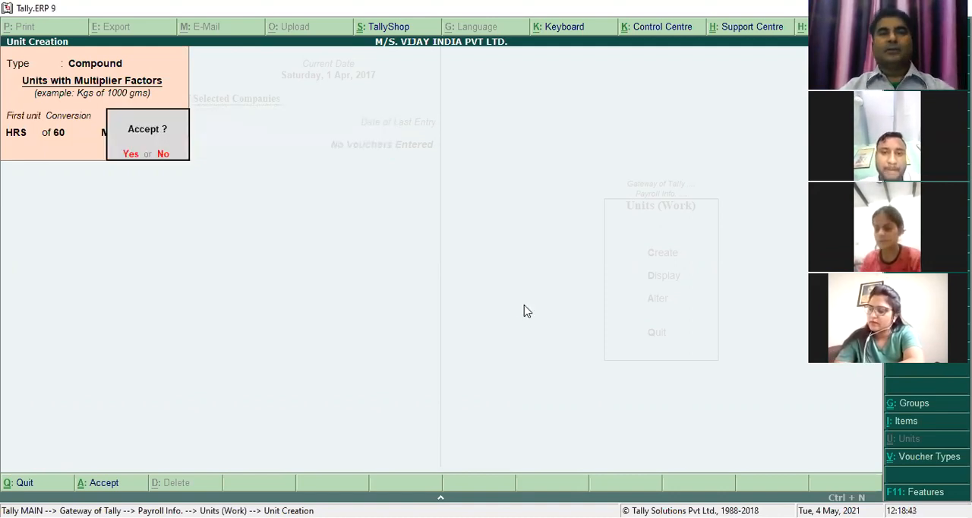
key("Return")
key("BackSpace")
key("Down")
key("Return")
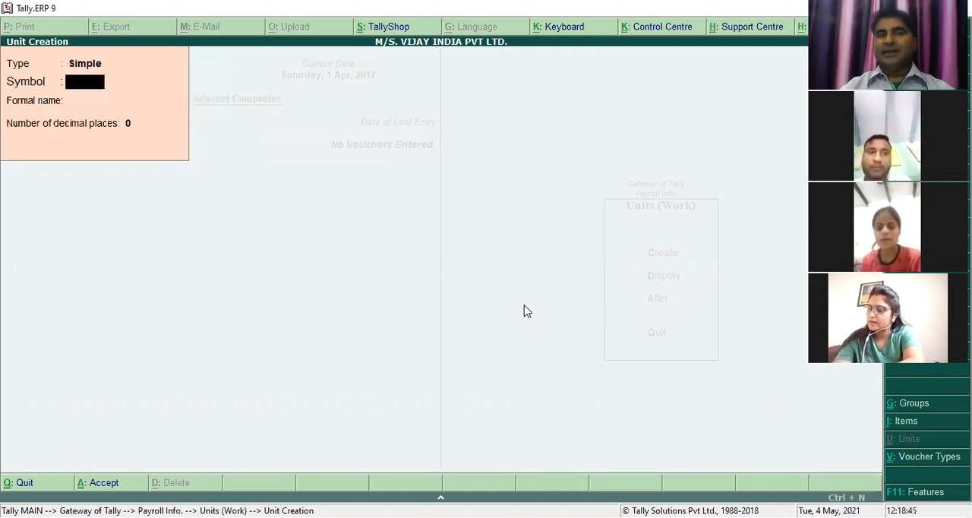
key("Escape")
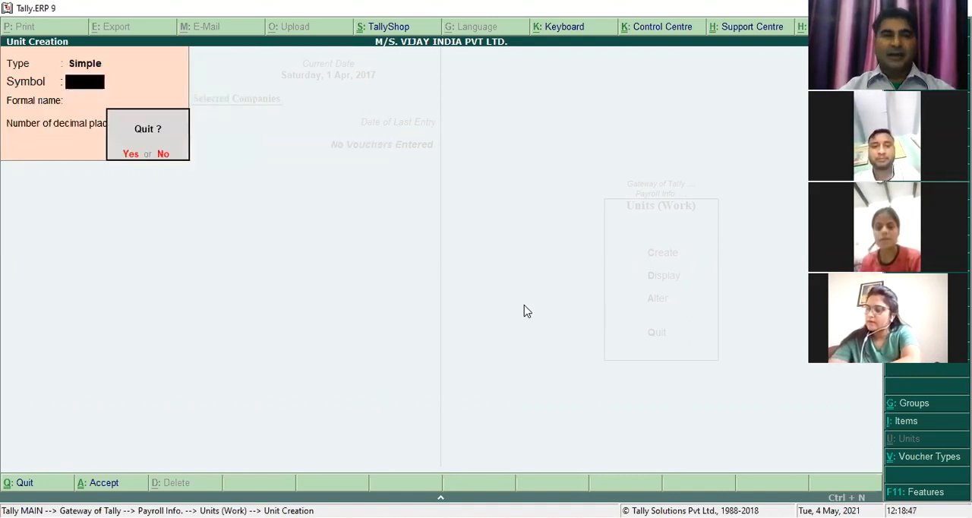
key("Return")
key("Escape")
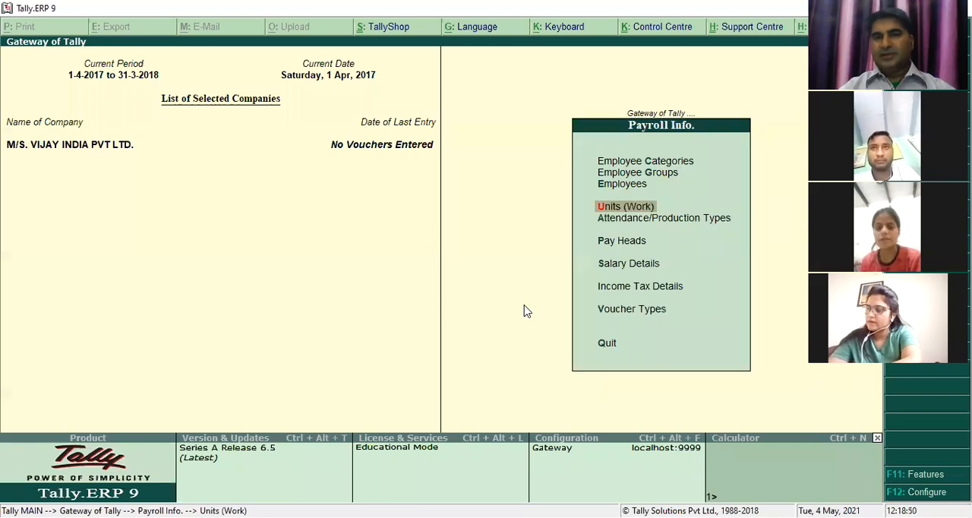
- Create an attendance type named PRESENT under Primary, with attendance type Attendance / Leave with Pay
key("Down")
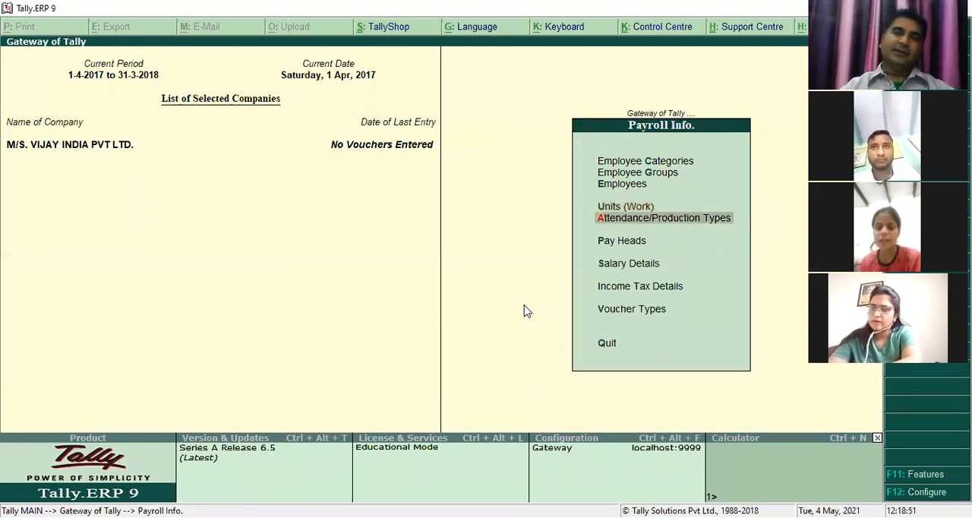
key("Return")
key("Return")
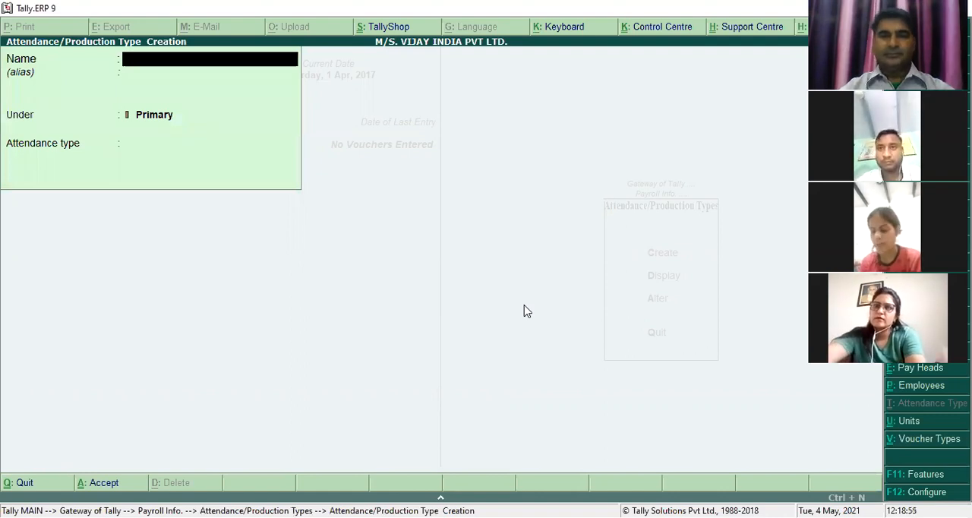
type("PRESENT")
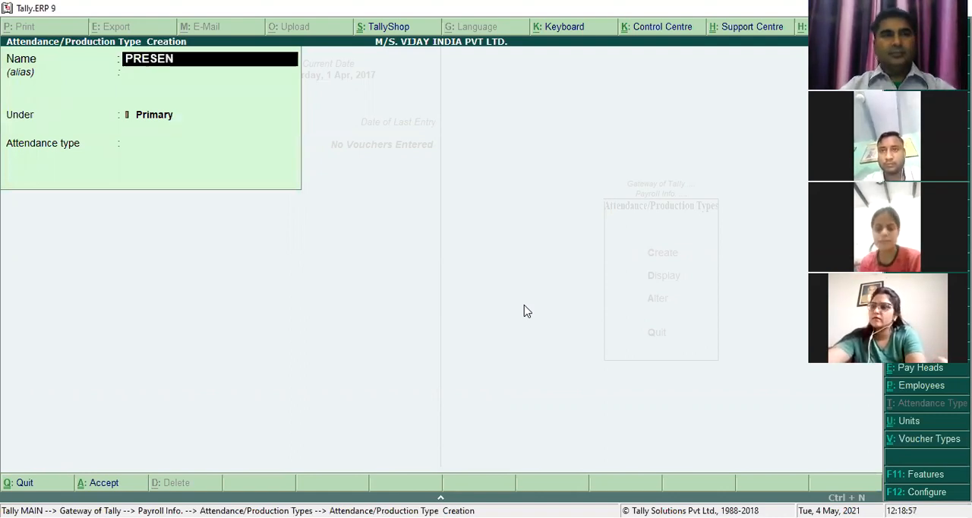
key("Return")
key("Return")
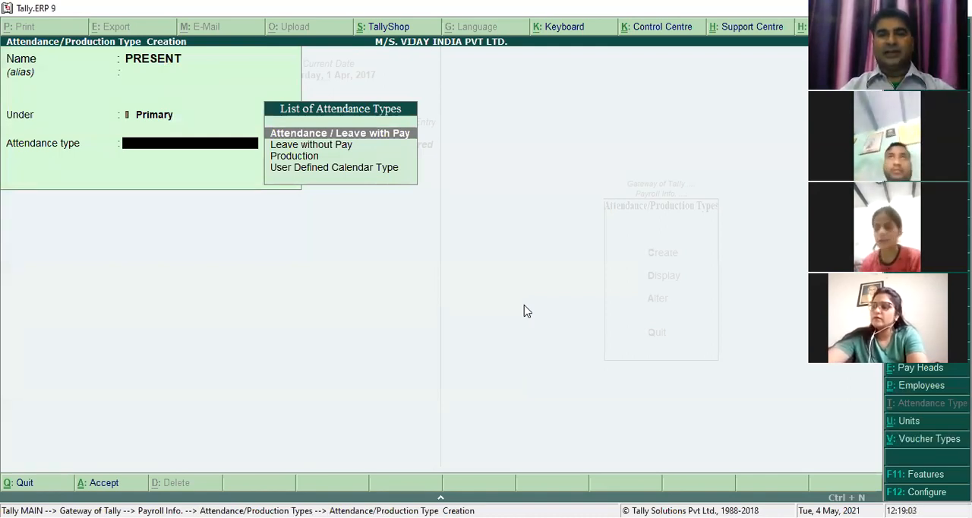
key("Return")
key("Return")
key("Return")
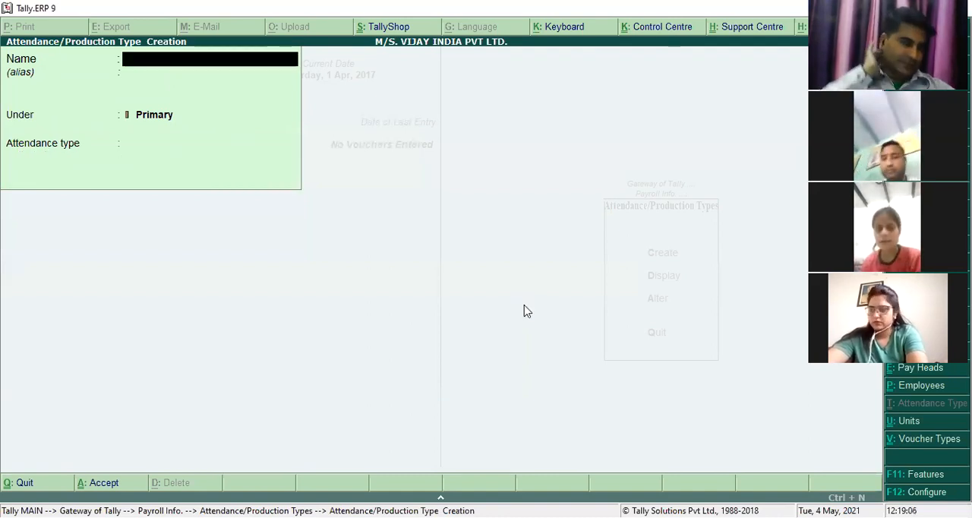
- Create an attendance type named ABSENT under Primary, with attendance type Leave without Pay
type("ABSET")
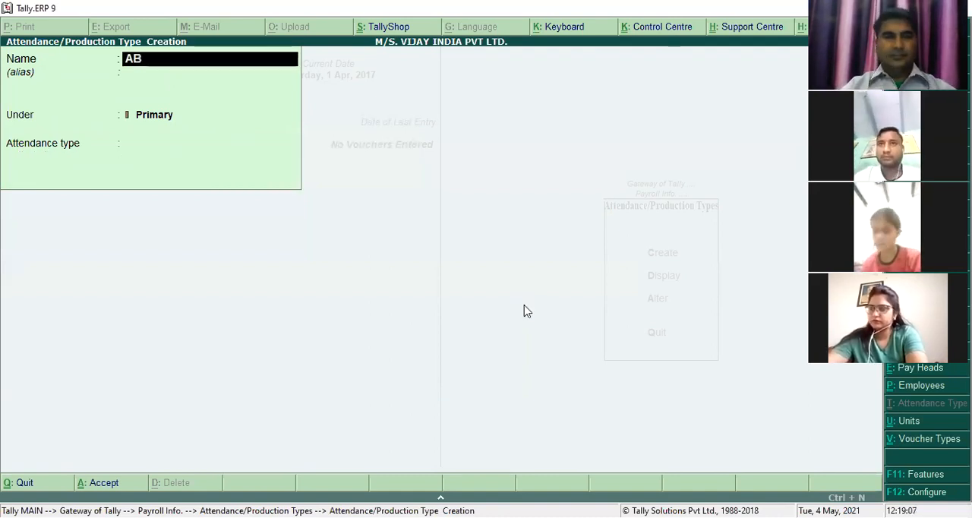
key("BackSpace")
type("NT")
key("Return")
key("Return")
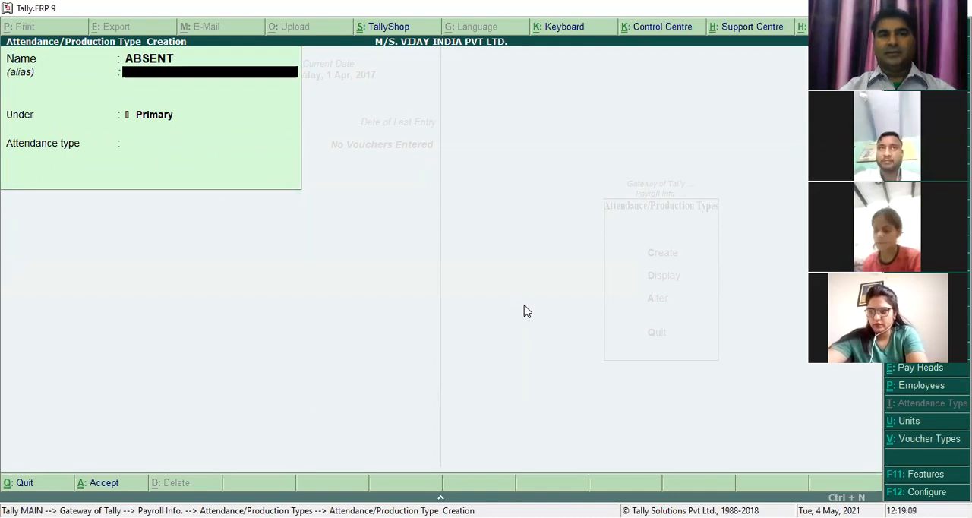
key("Return")
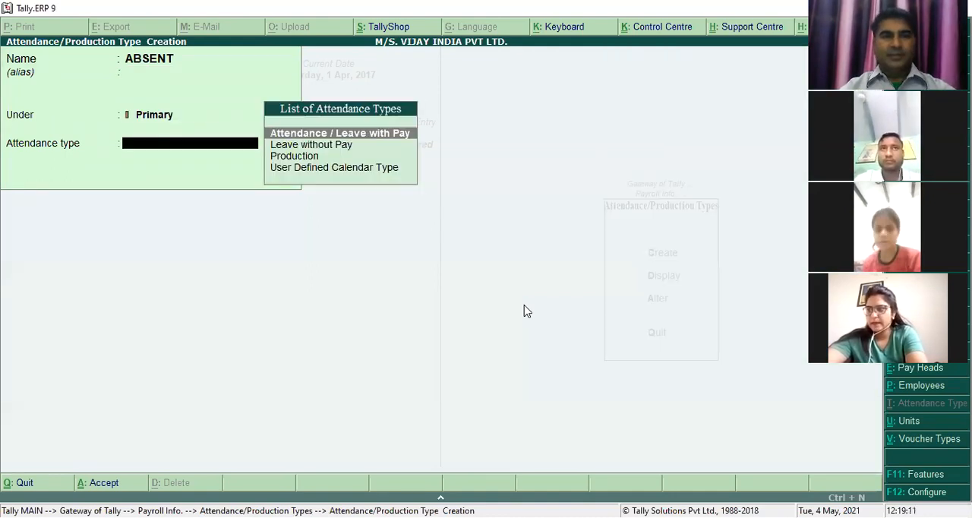
key("Down")
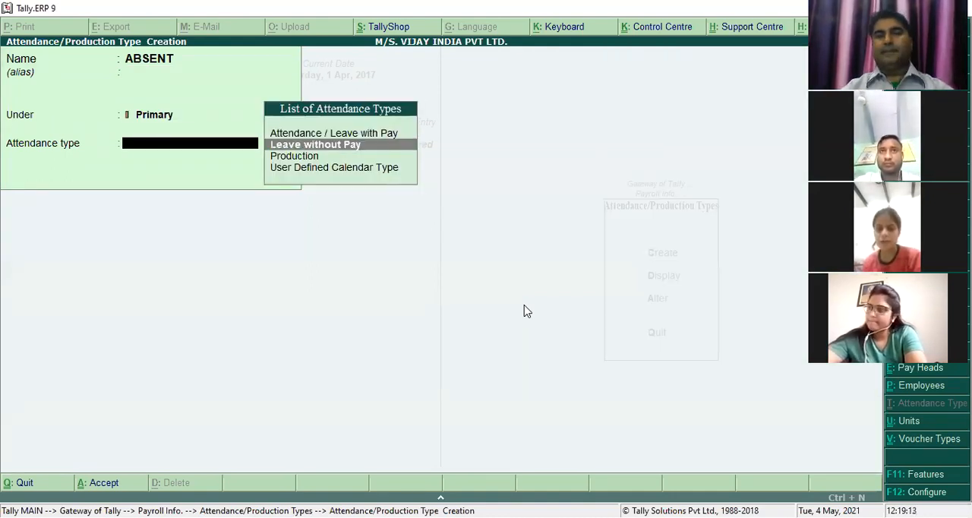
key("Return")
key("Return")
key("Return")
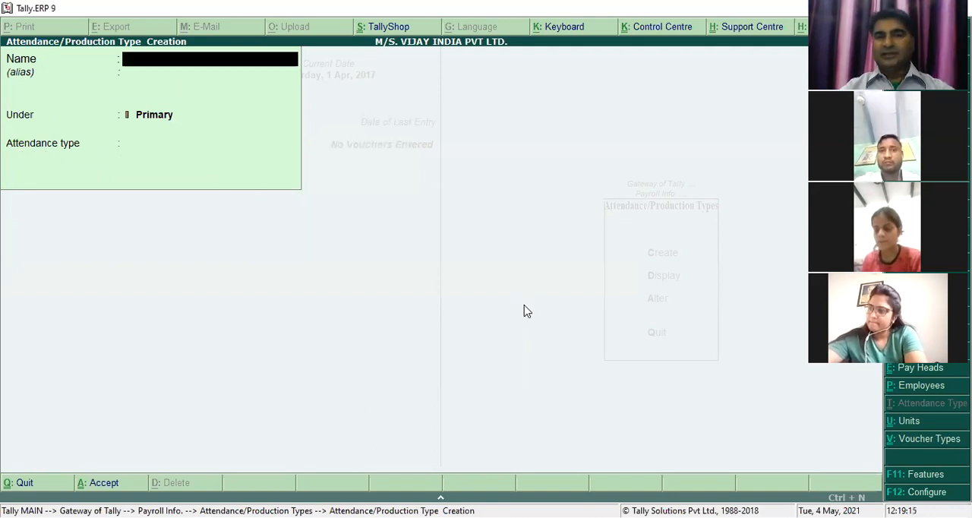
- Create an attendance type named OVERTIME under Primary, with type Production and unit HRS of 60 MINS
type("OVERTIME")
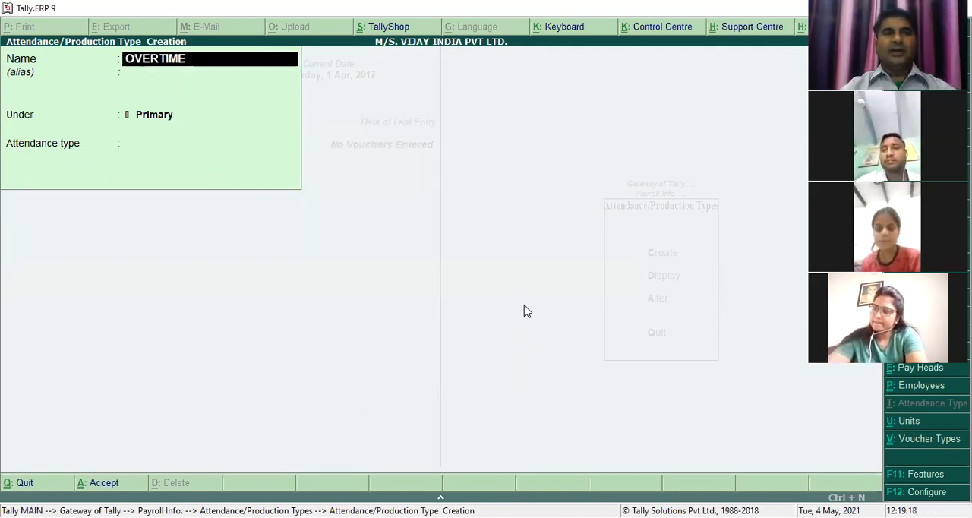
key("Return")
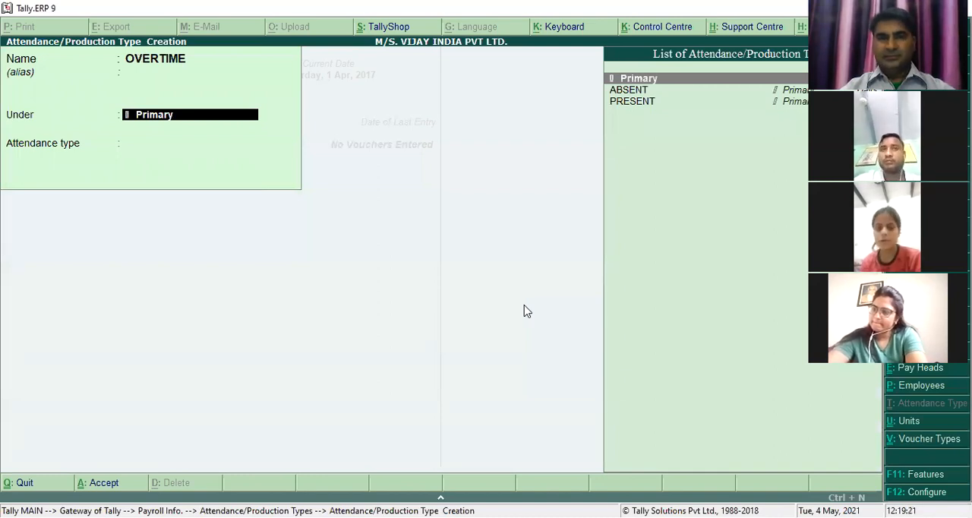
key("Return")
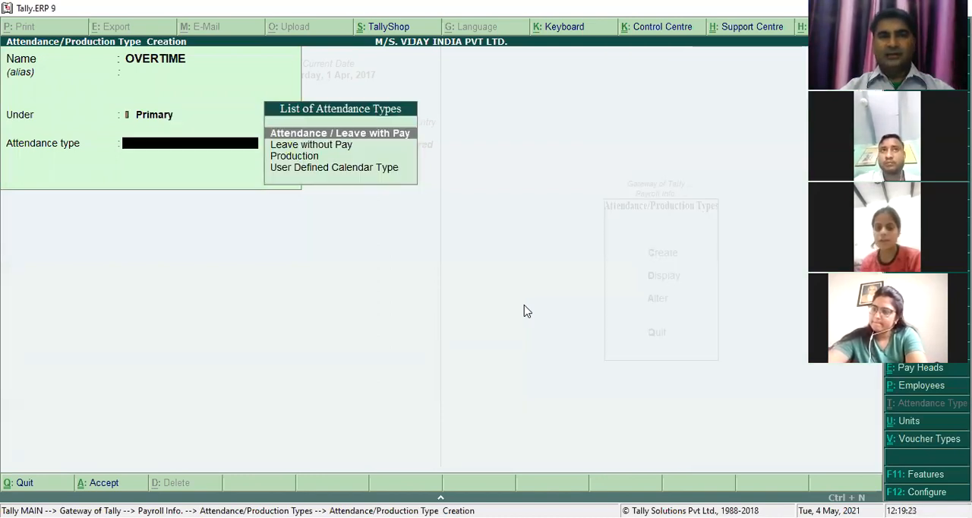
key("Down")
key("Down")
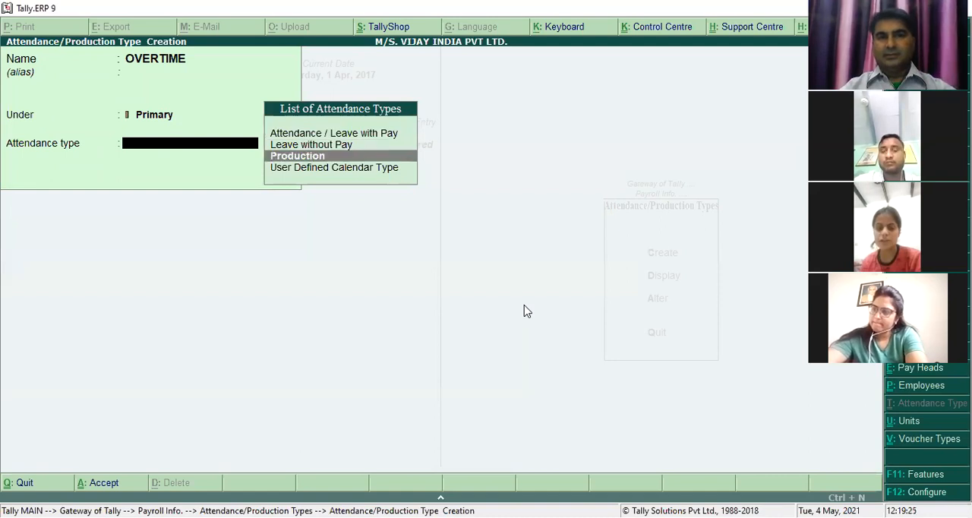
key("Return")
key("Down")
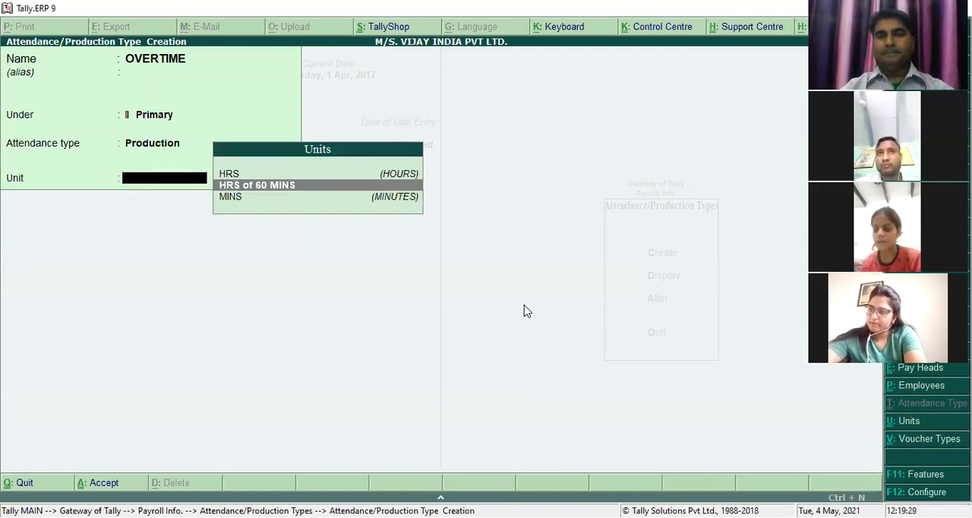
key("Return")
key("Return")
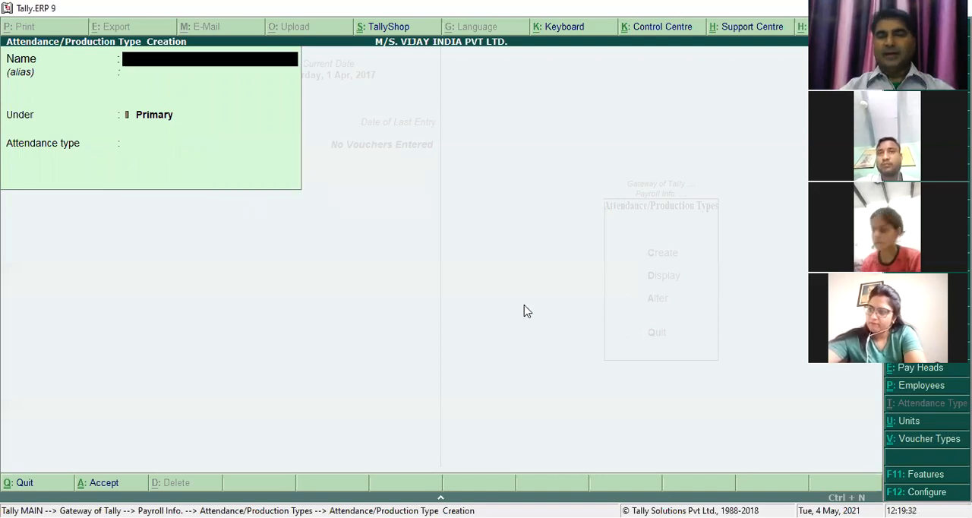
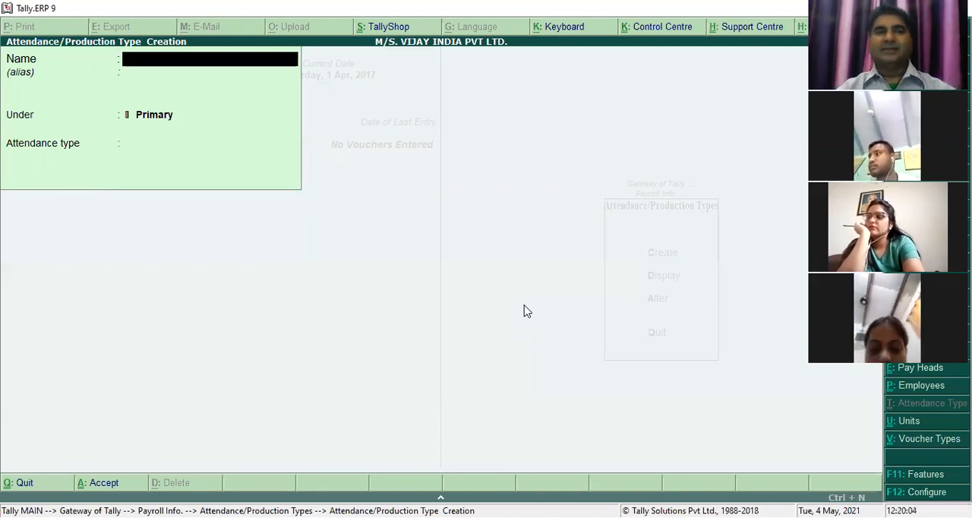
type("CASA")
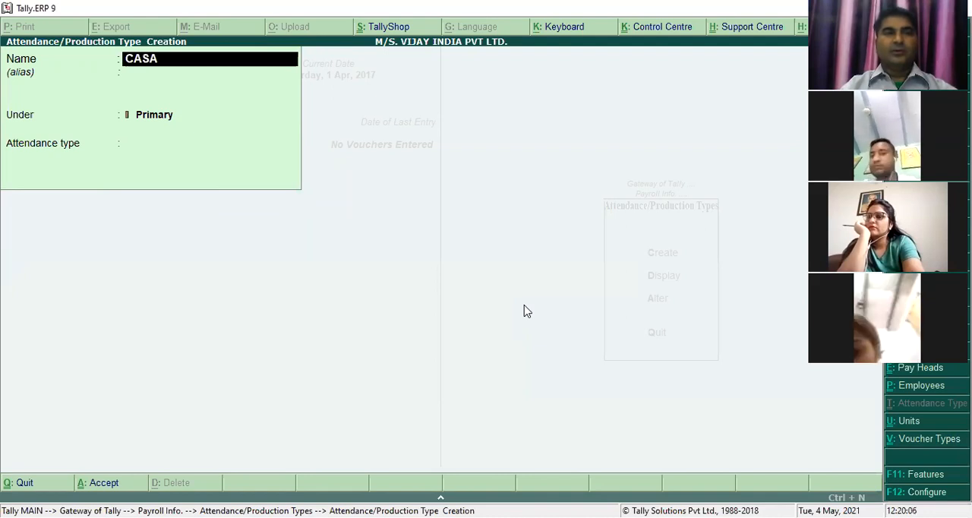
key("BackSpace")
type("UL")
key("BackSpace")
type("AL LEAVE")
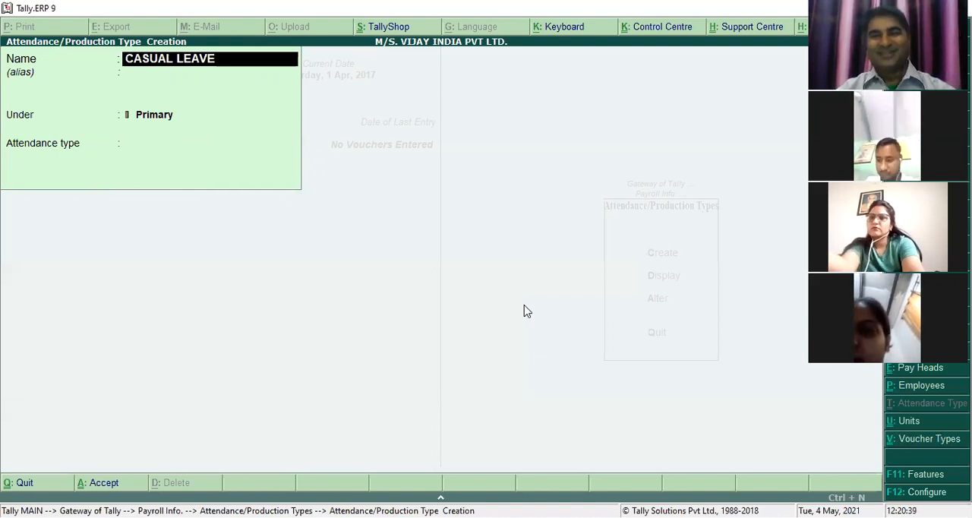
key("BackSpace")
key("BackSpace")
key("BackSpace")
key("BackSpace")
key("BackSpace")
key("BackSpace")
key("BackSpace")
key("BackSpace")
key("BackSpace")
key("BackSpace")
key("BackSpace")
key("BackSpace")
- Create an attendance type named EARNED LEAVE under PRESENT, with type Attendance / Leave with Pay and period type Days
type("EAR")
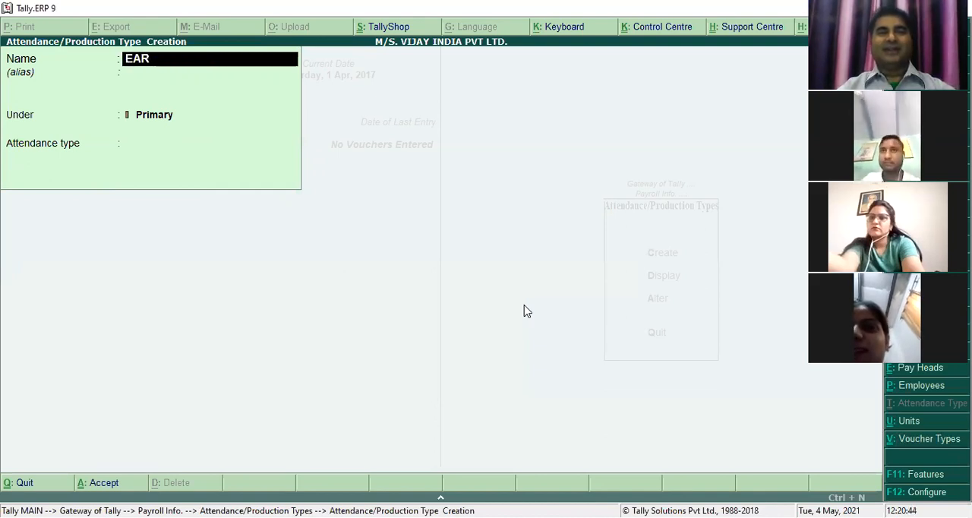
type("NED LEAVE")
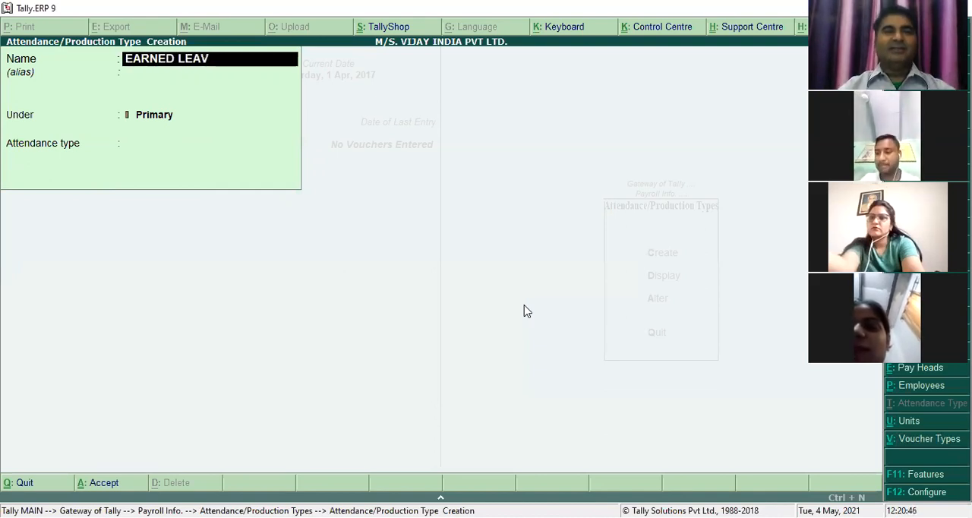
key("Return")
key("Return")
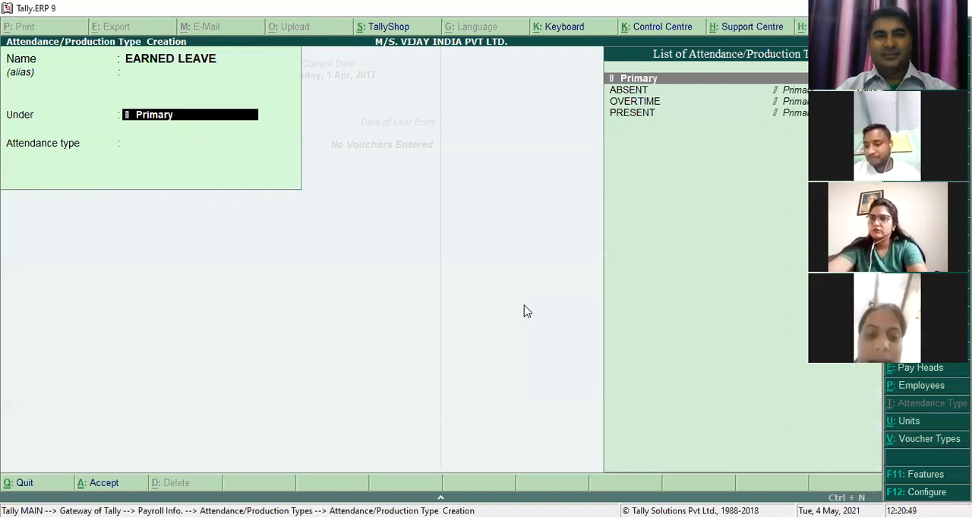
key("Return")
key("BackSpace")
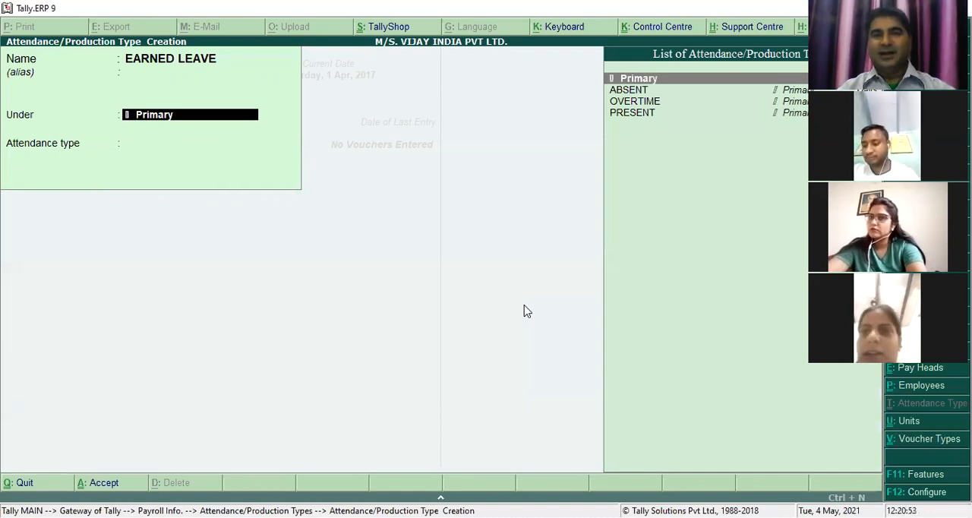
key("Up")
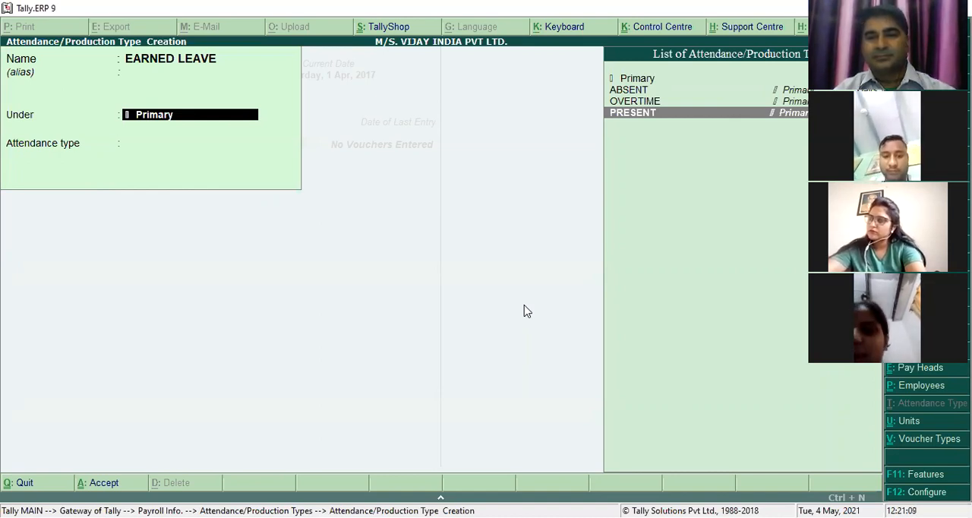
key("Return")
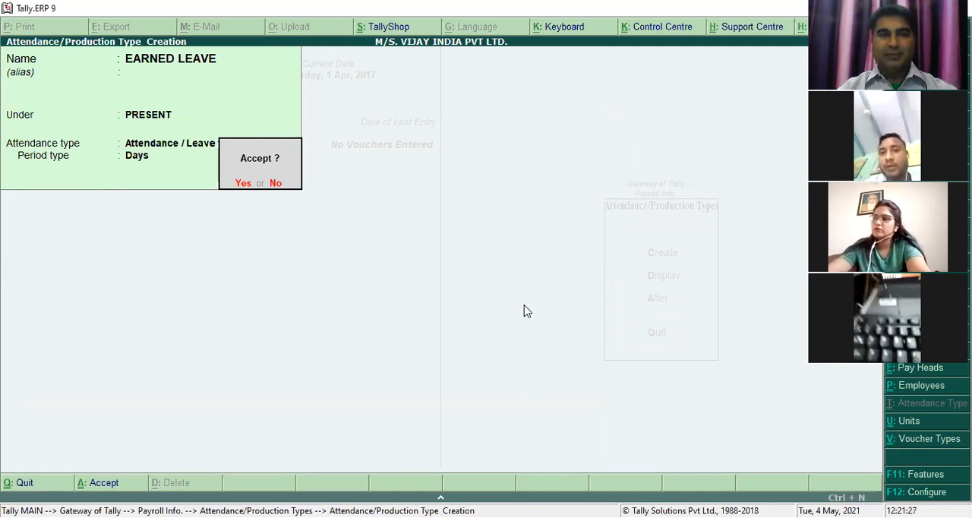
key("Return")
- Create an attendance type named CASUAL LEAVE under PRESENT, with type Attendance / Leave with Pay, and leave attendance type creation
type("CASUAL LEAVE")
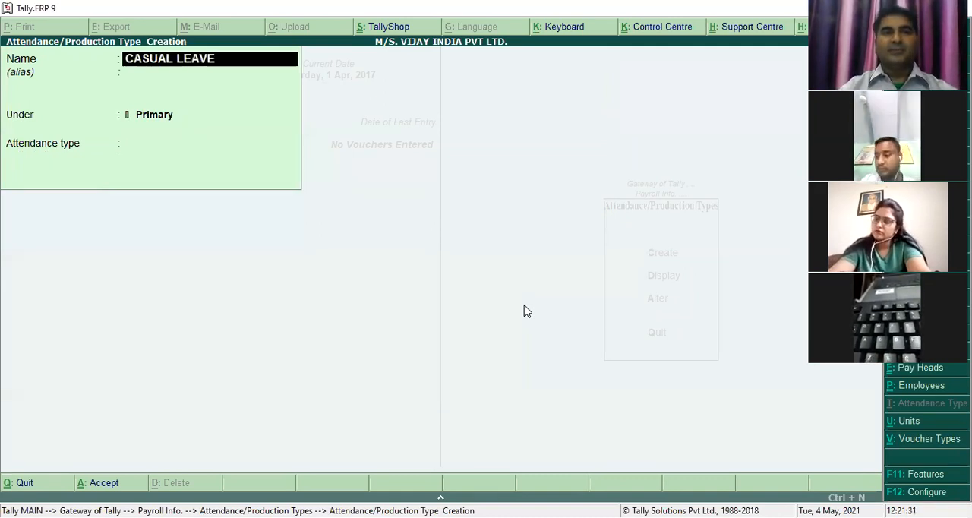
key("Return")
key("Return")
key("Down")
key("Down")
key("Down")
key("Return")
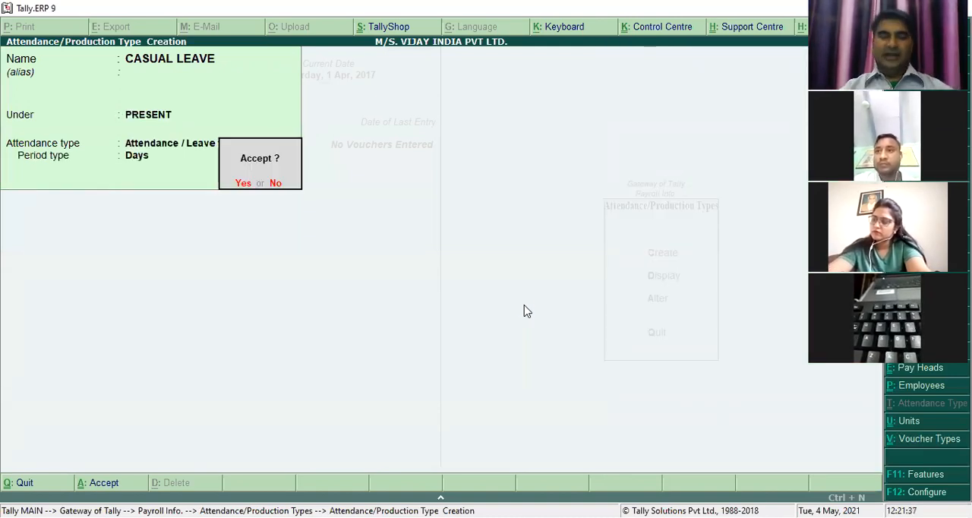
key("Return")
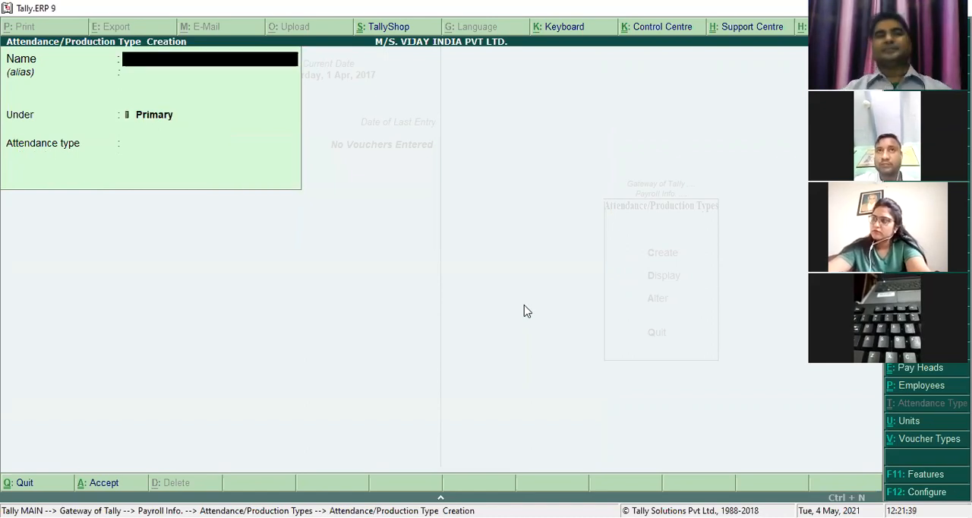
key("Escape")
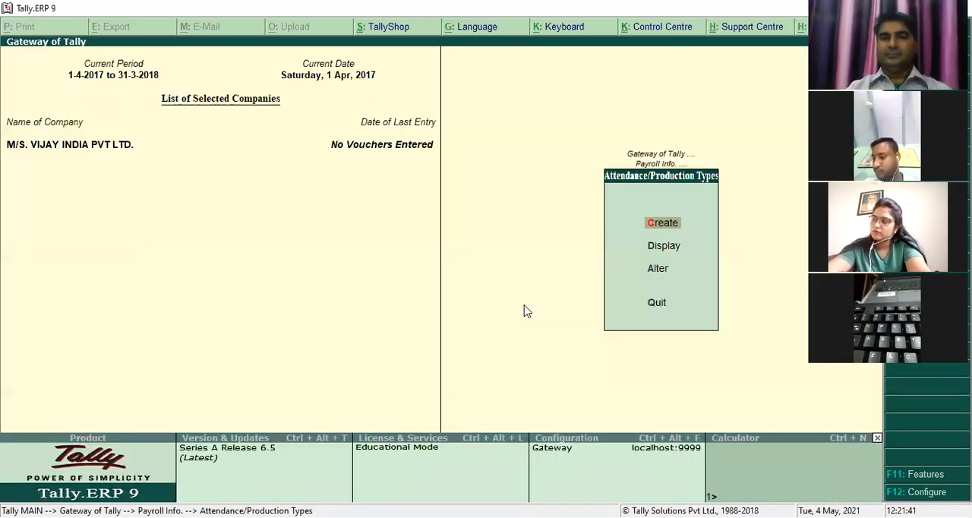
key("Escape")
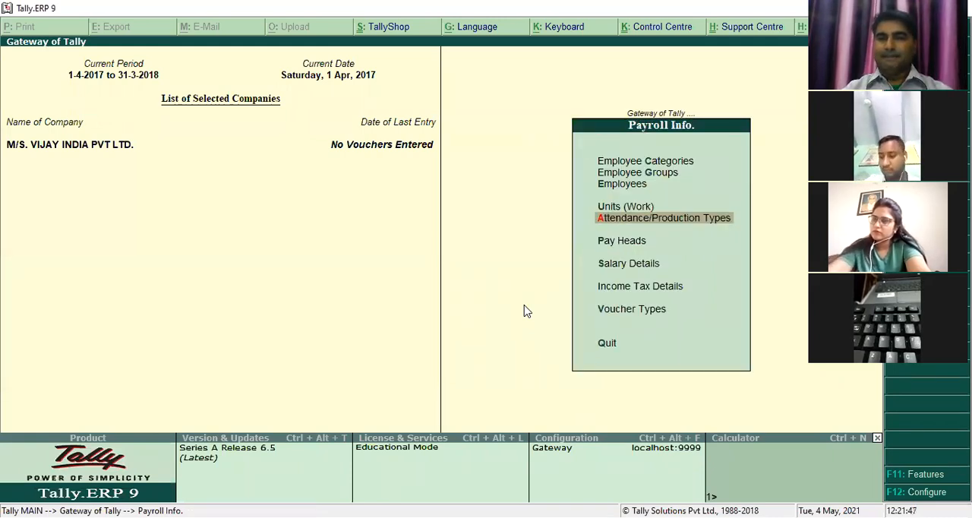
- Create an attendance type named MY CALENDAR under Primary, with attendance type User Defined Calendar Type and period type Days
key("Return")
key("Return")
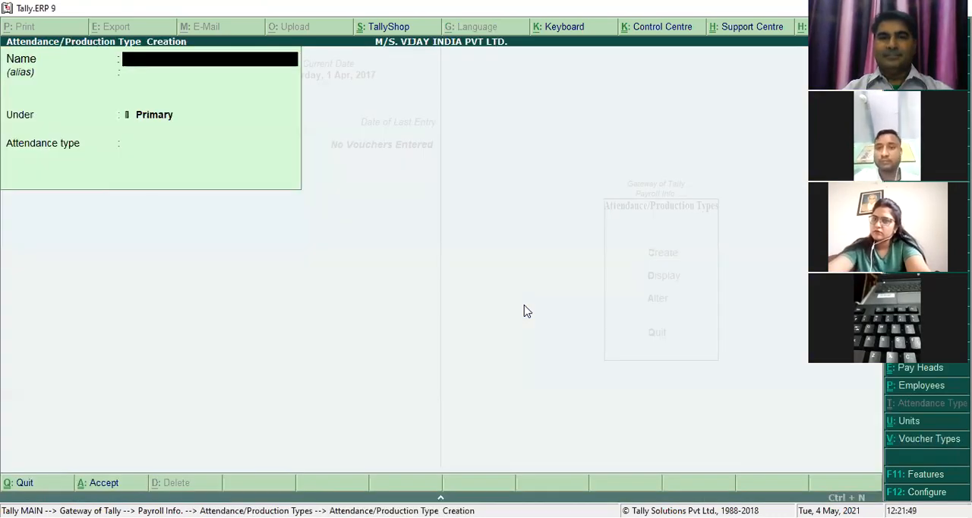
type("MY CALENDAR")
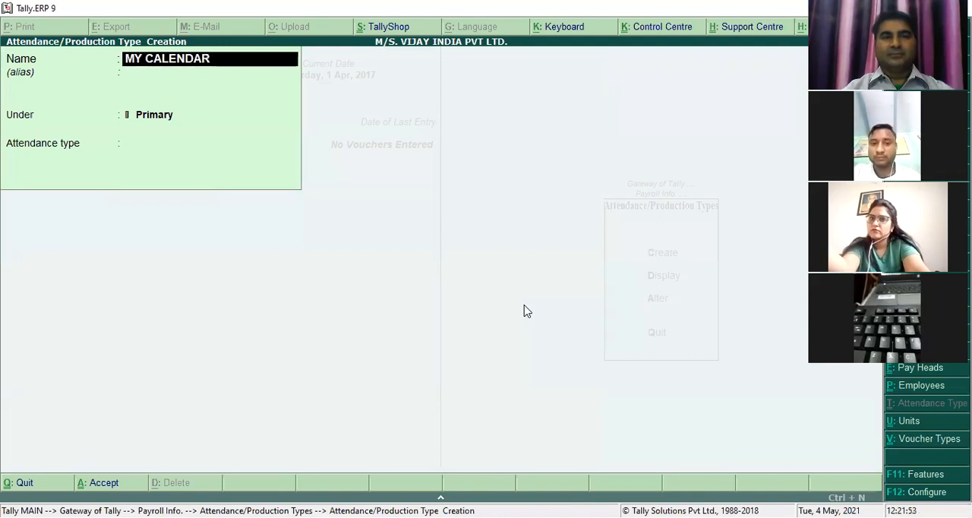
key("Return")
key("Return")
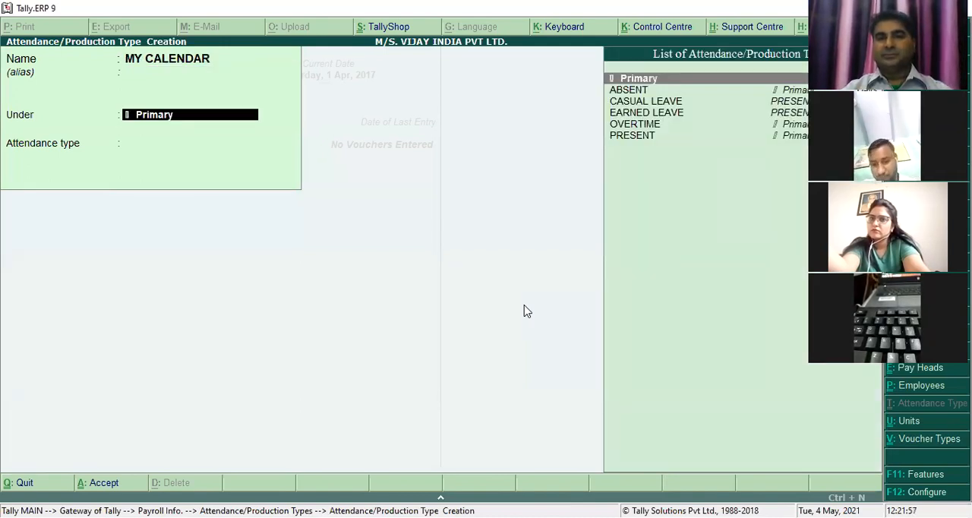
key("Return")
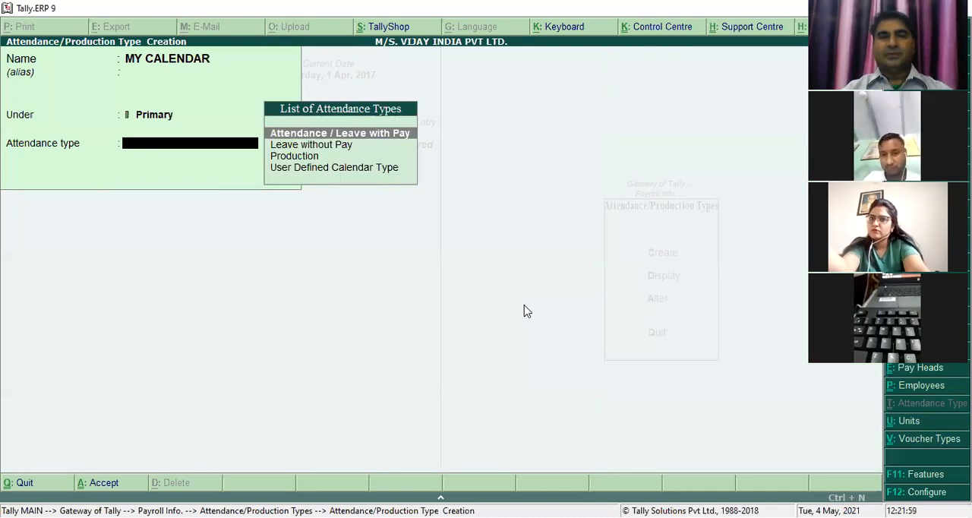
key("Down")
key("Down")
key("Down")
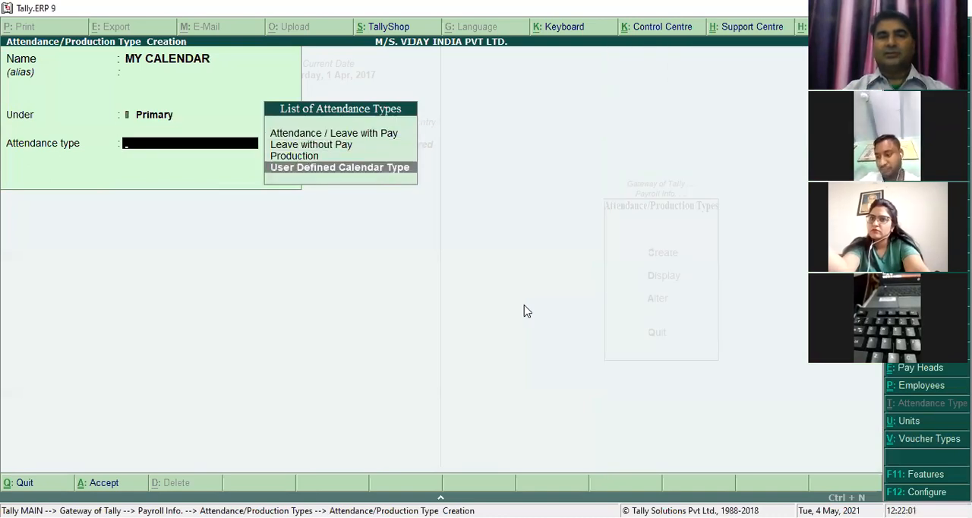
key("Return")
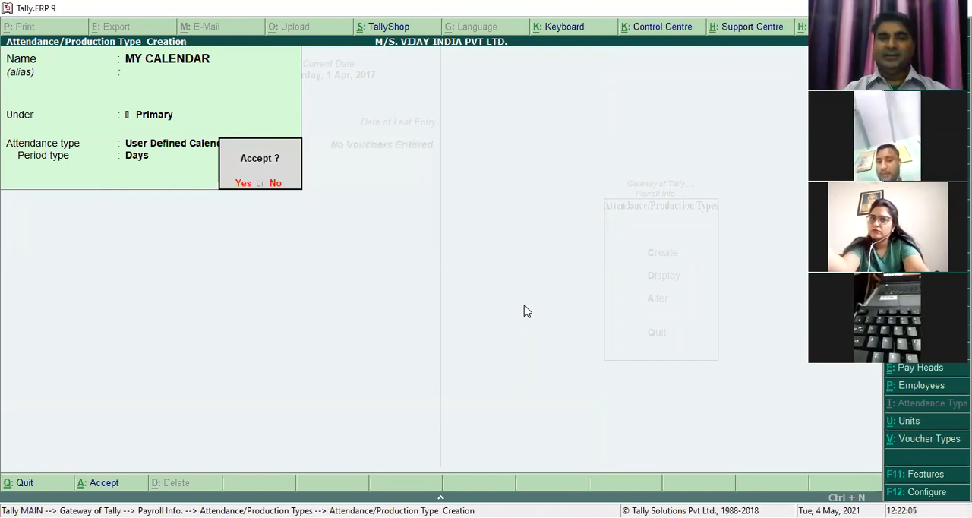
key("Return")
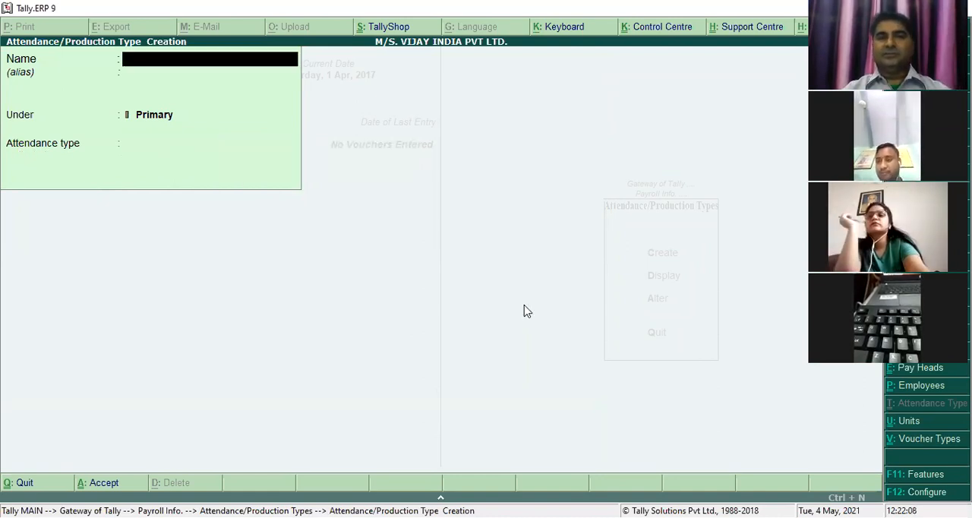
- Start a new pay head named BASIC PAY with pay head type Earnings for Employees and income type Fixed
key("Escape")
key("Return")
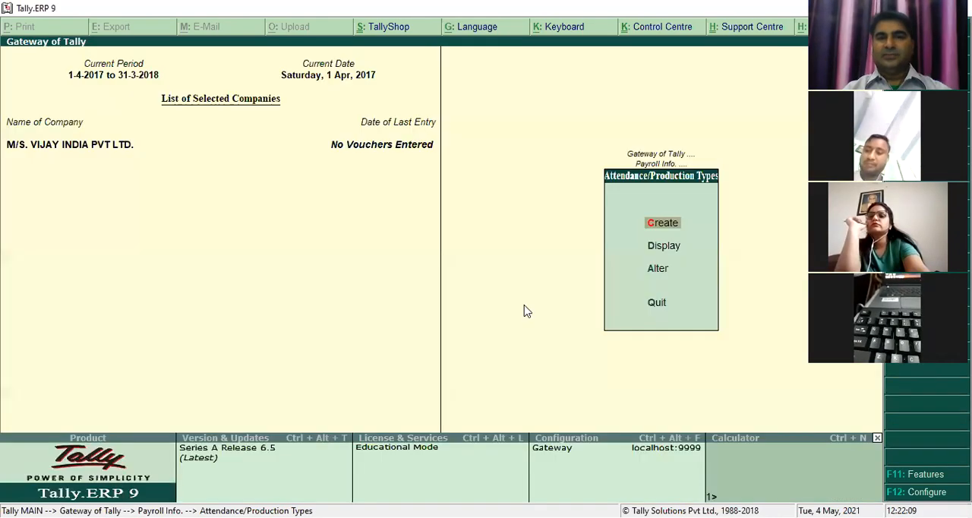
key("Escape")
key("Down")
key("Return")
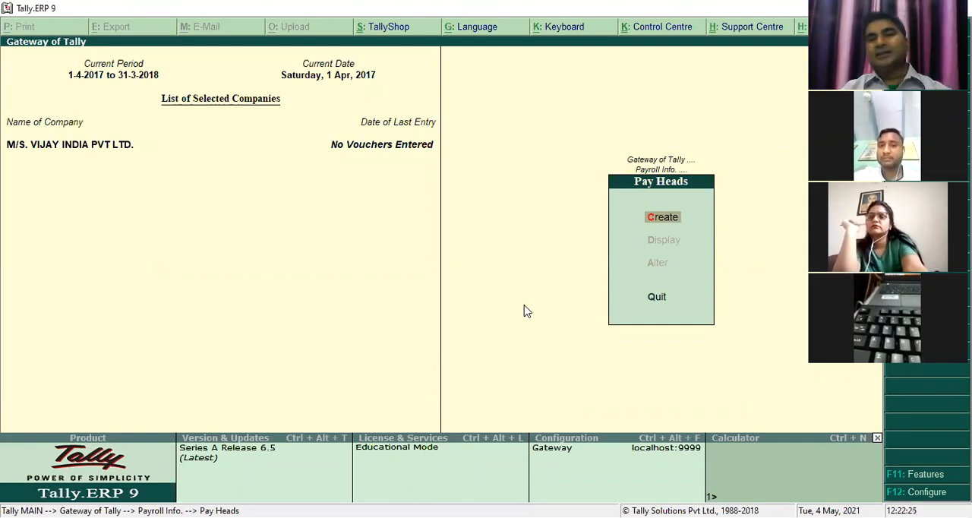
key("Return")
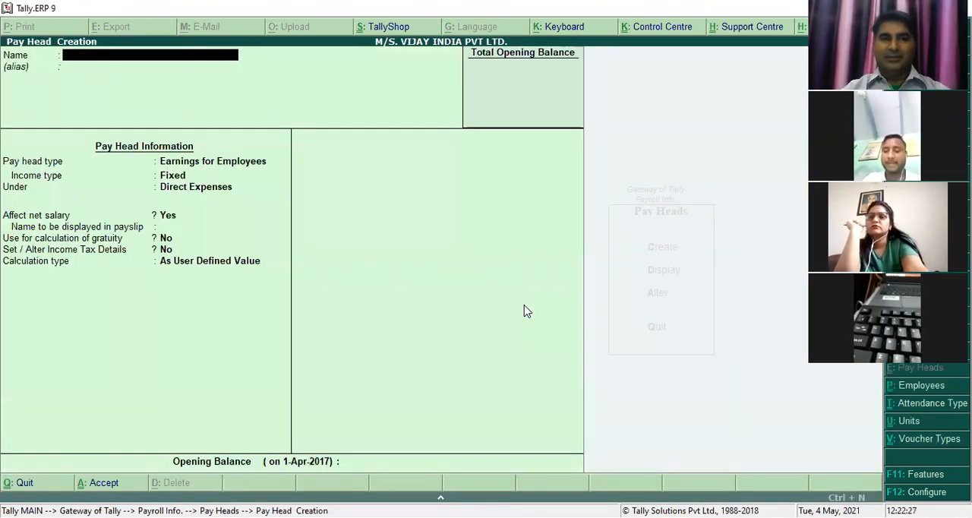
type("BASIC PAY")
key("Return")
key("Return")
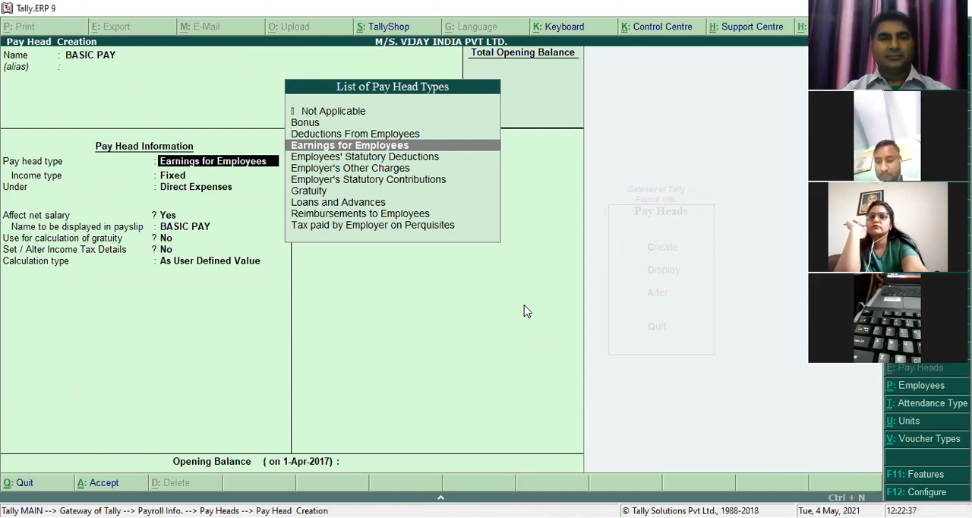
key("Return")
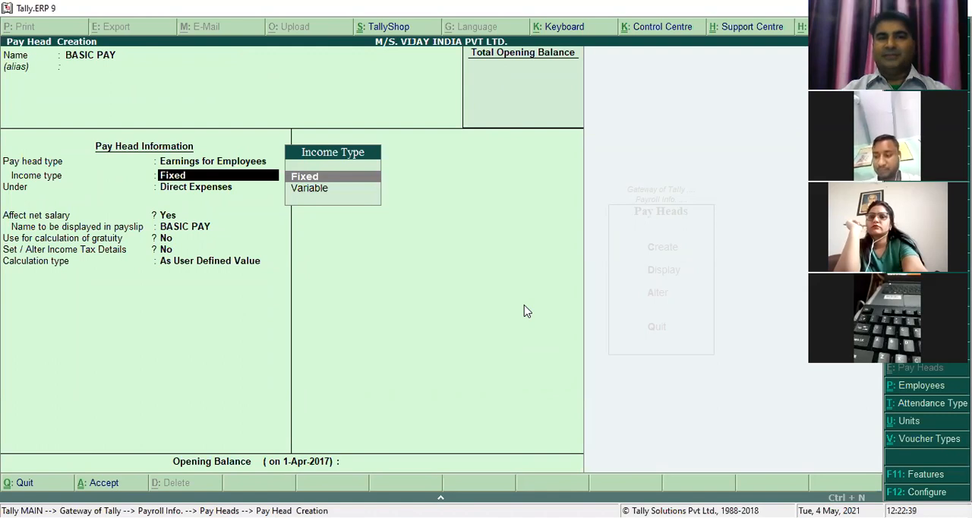
key("Return")
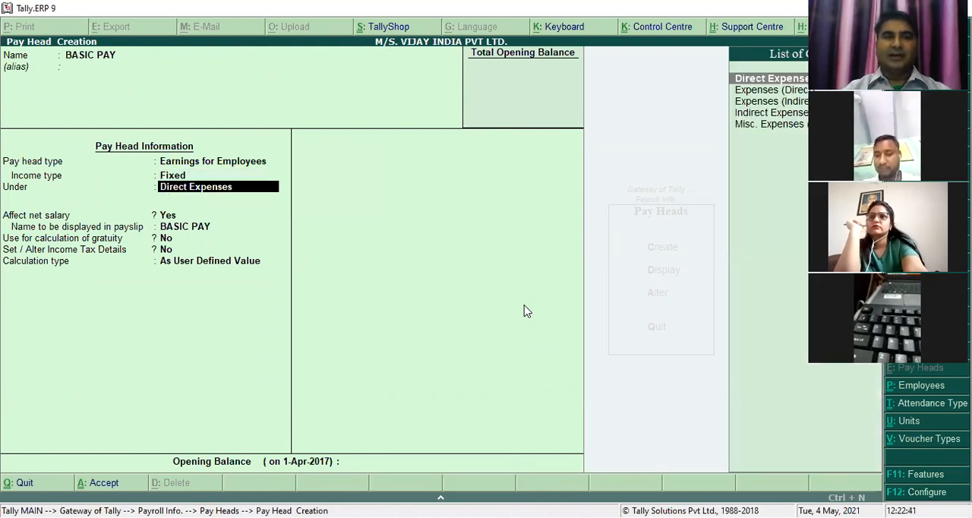
- Place BASIC PAY under Indirect Expenses, affecting net salary, shown in the payslip as BASIC PAY, without gratuity or income tax details
key("Down")
key("Down")
key("Down")
key("Return")
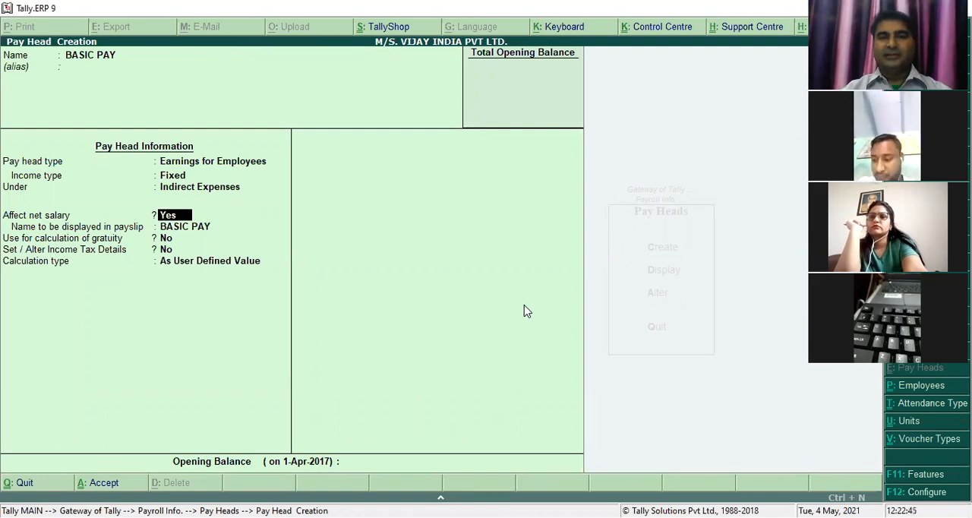
key("Return")
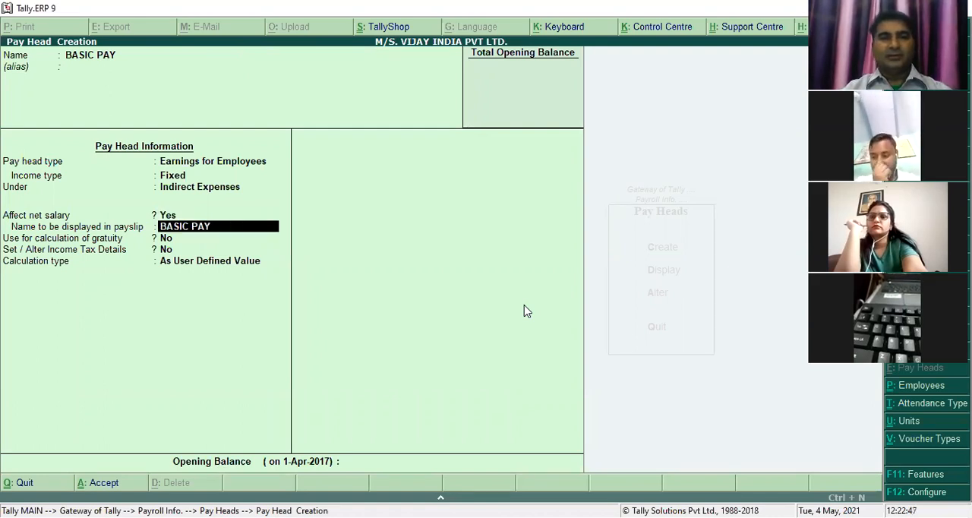
key("Return")
key("Return")
key("Return")
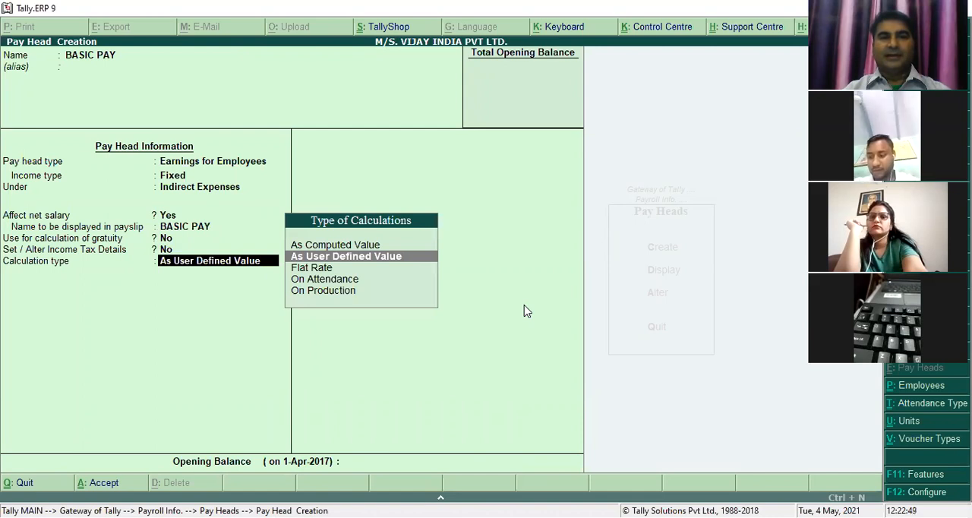
- Set BASIC PAY's calculation type to On Attendance using PRESENT, with calculation period Months and basis As per Calendar Period
key("Down")
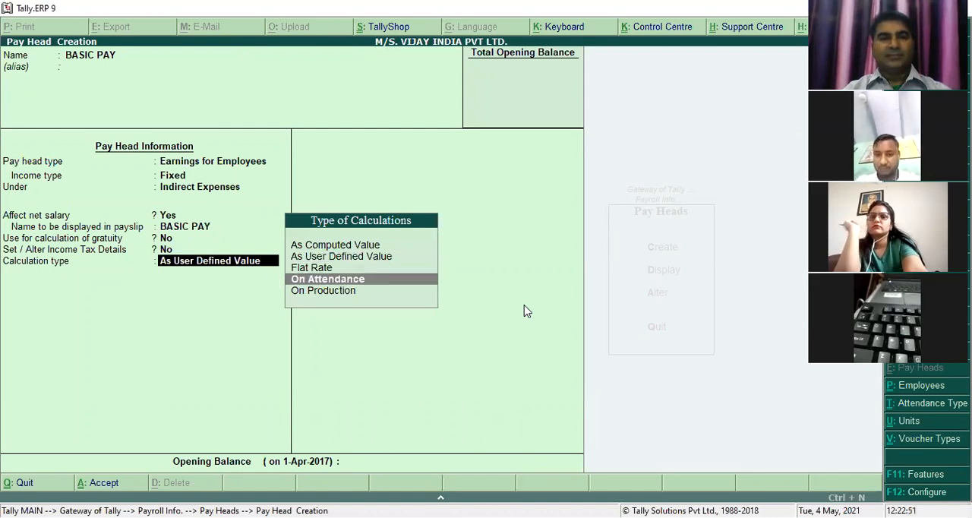
key("Return")
key("Down")
key("Down")
key("Down")
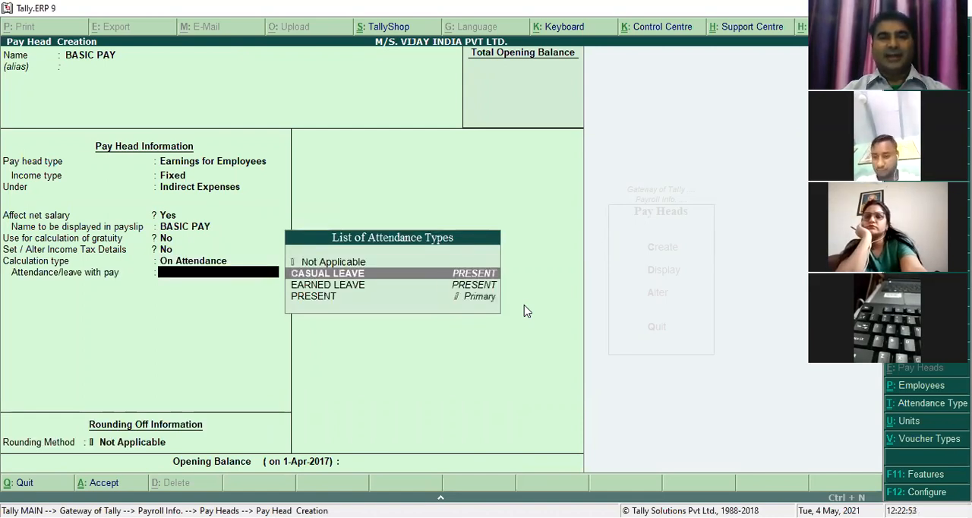
key("Return")
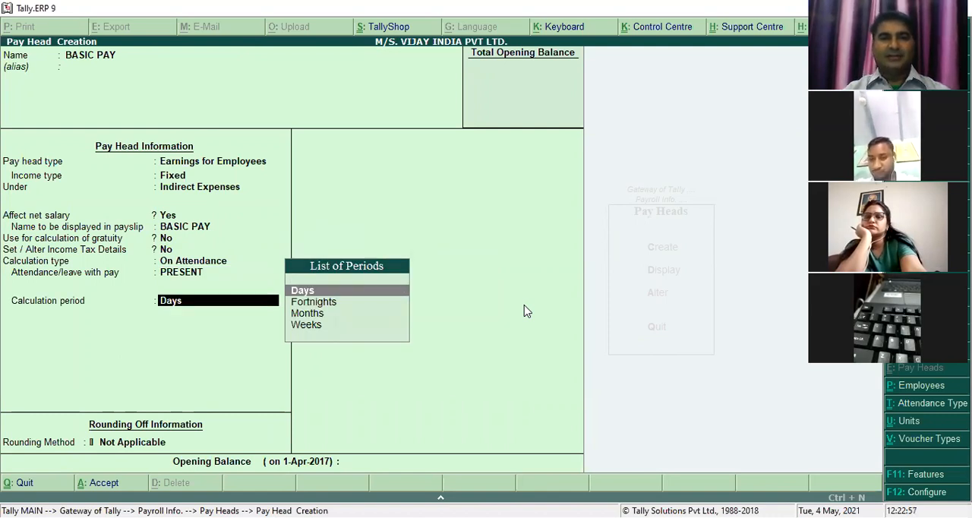
key("Down")
key("Down")
key("Return")
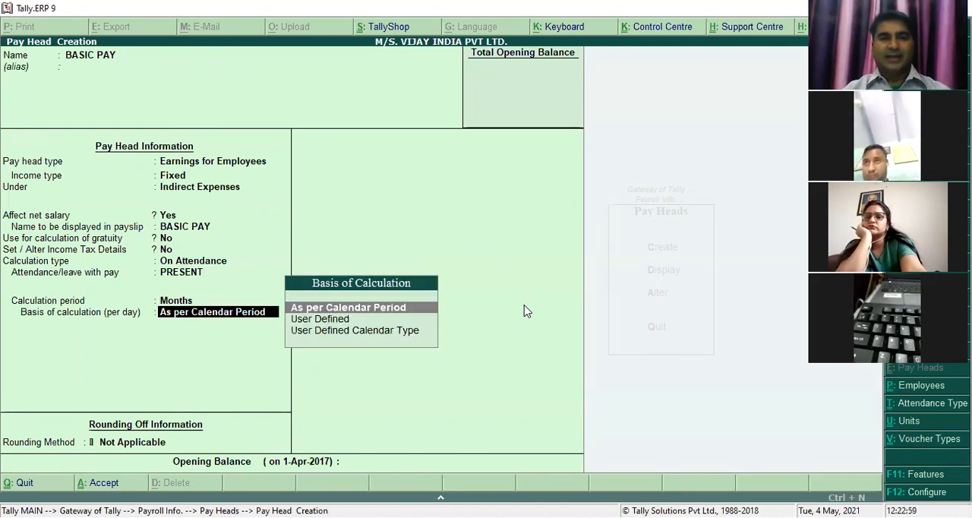
key("Return")
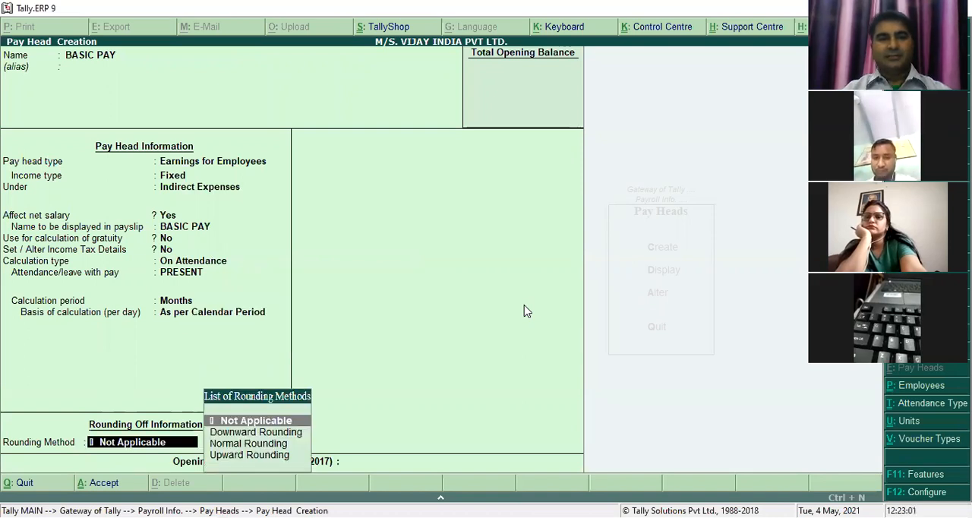
- Set BASIC PAY's rounding method to Normal Rounding with a limit of 1
key("Down")
key("Down")
key("Return")
type("1")
key("Return")
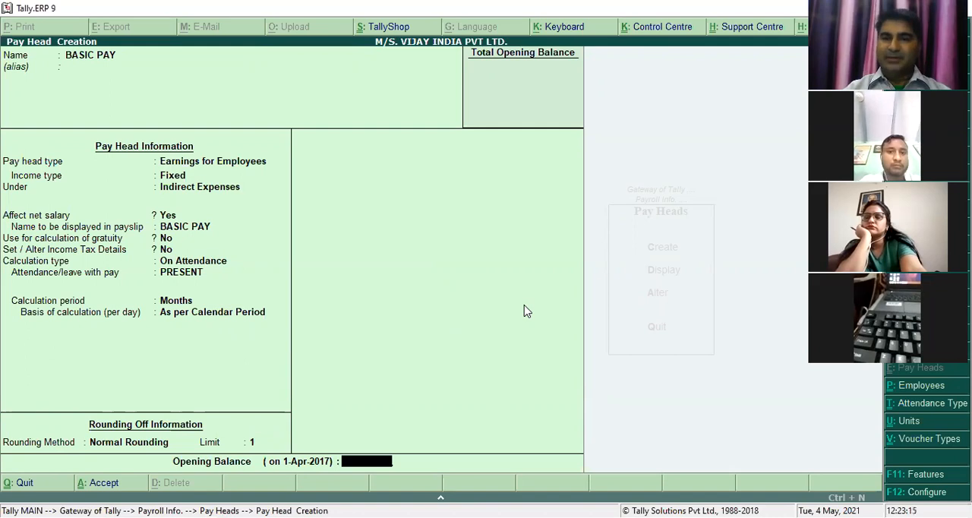
- Leave BASIC PAY's opening balance empty and save the pay head
key("Return")
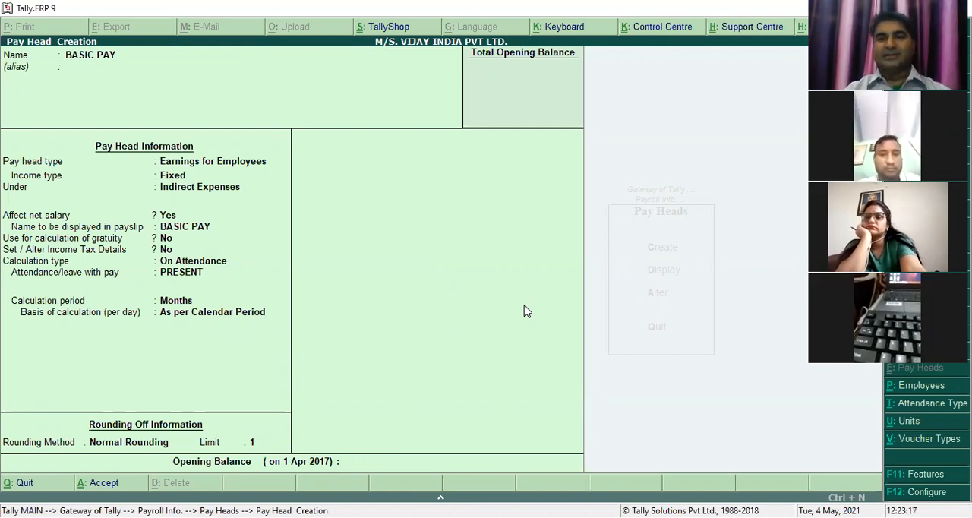
key("Return")
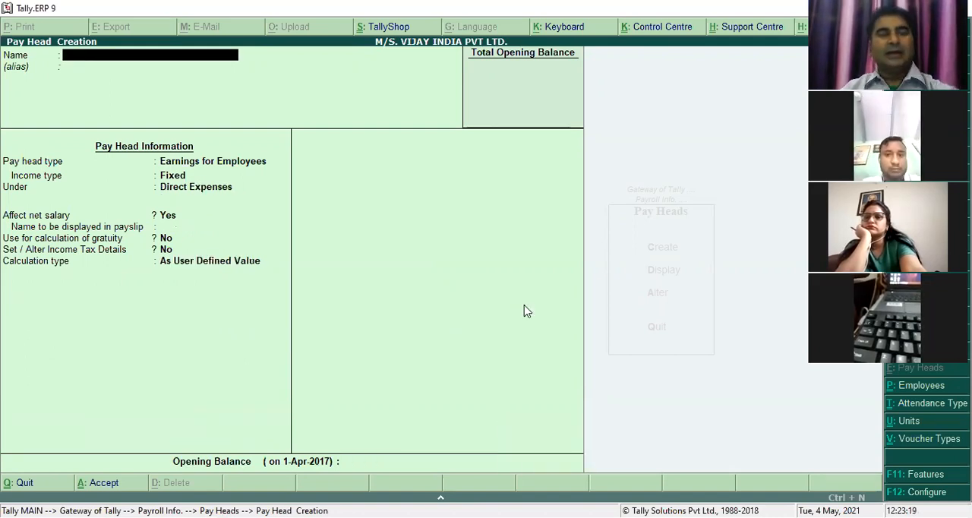
- Start a new pay head named DEARNESS ALLOWANCE with pay head type Earnings for Employees and income type Fixed
type("D")
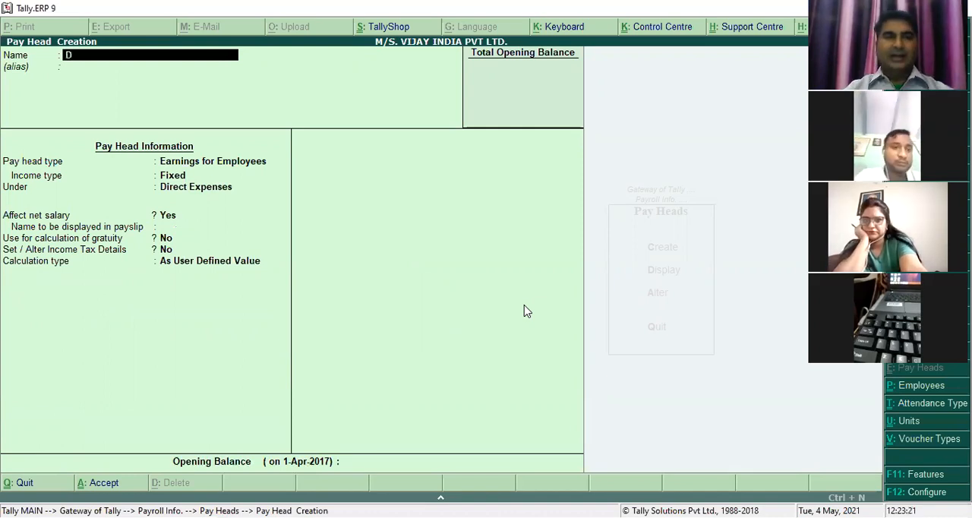
type("EARNESS ALLOWANCE")
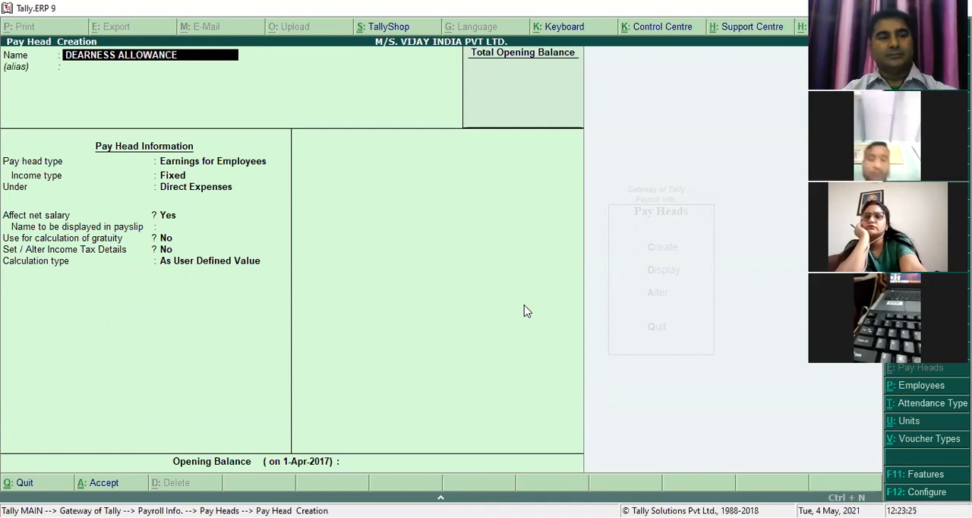
key("Return")
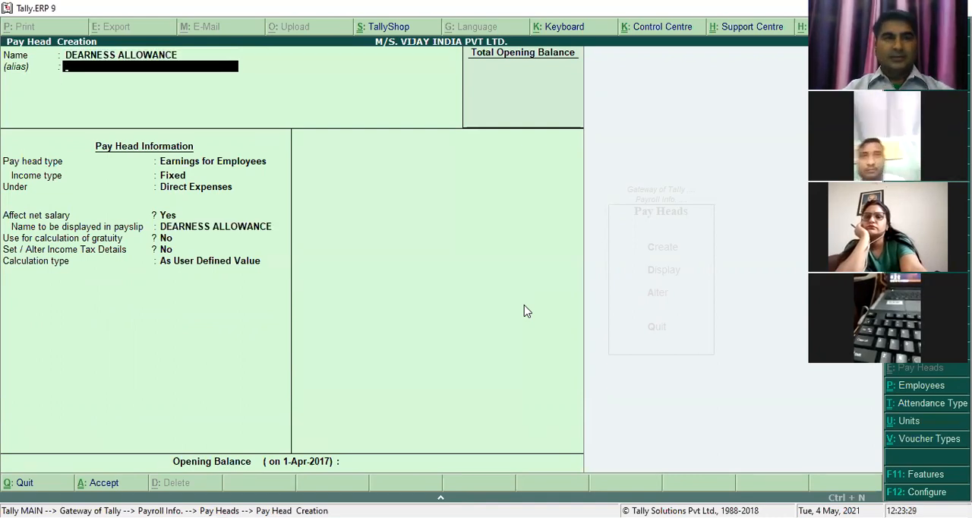
key("Return")
key("Return")
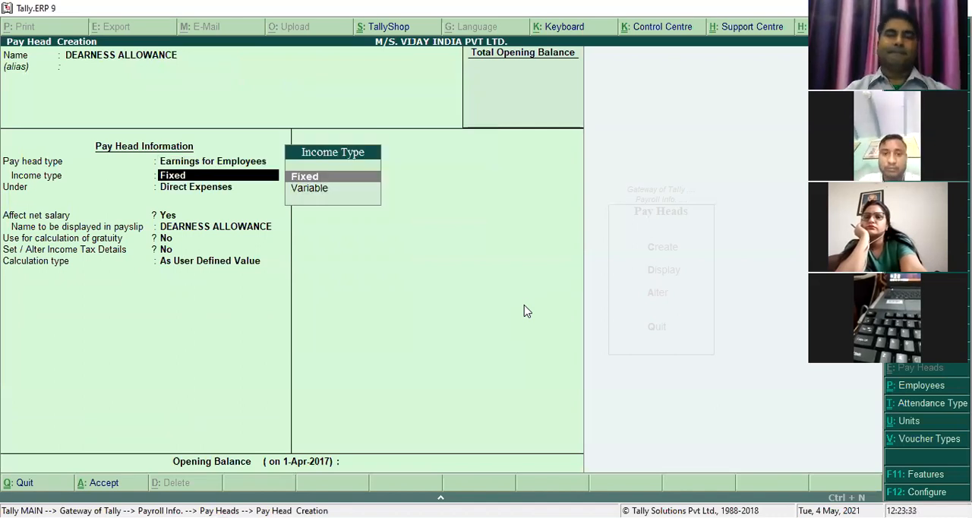
key("Return")
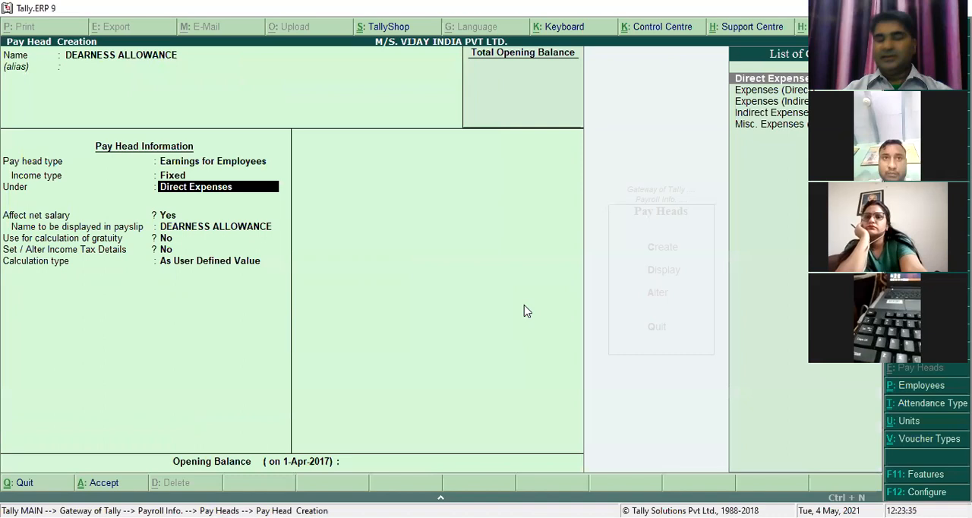
- Place DEARNESS ALLOWANCE under Indirect Expenses, affecting net salary and shown under its own name in the payslip, without gratuity or income tax details
key("Down")
key("Return")
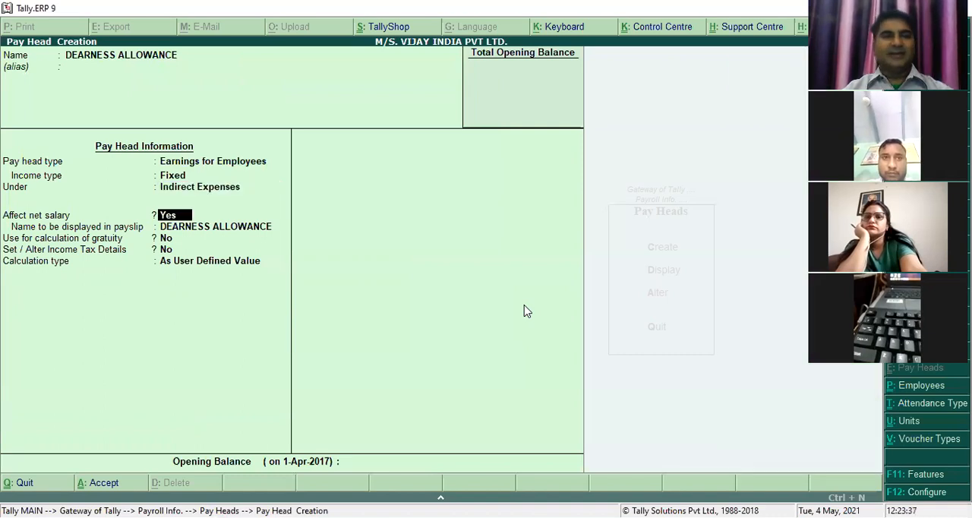
key("Return")
key("Return")
key("Return")
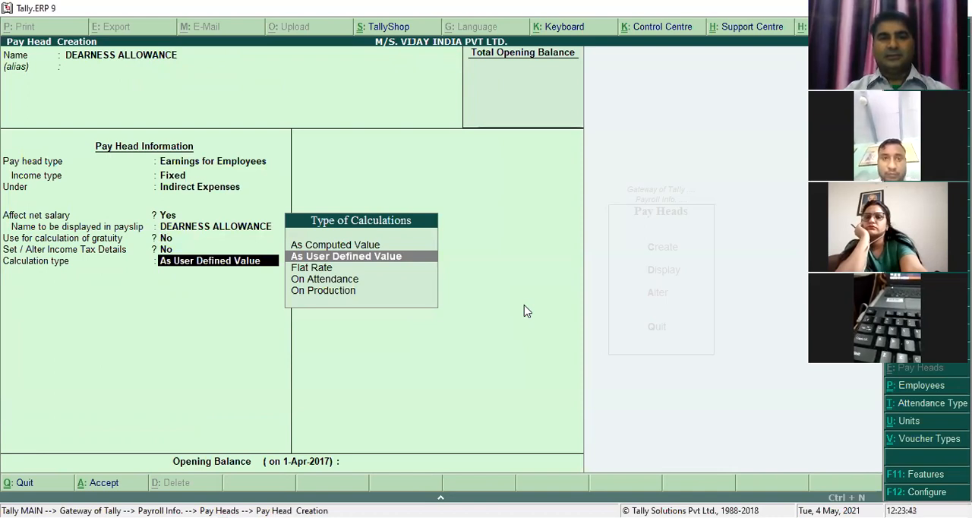
- Set DEARNESS ALLOWANCE's calculation type to As Computed Value with period Months, using Normal Rounding with a limit of 1
key("Up")
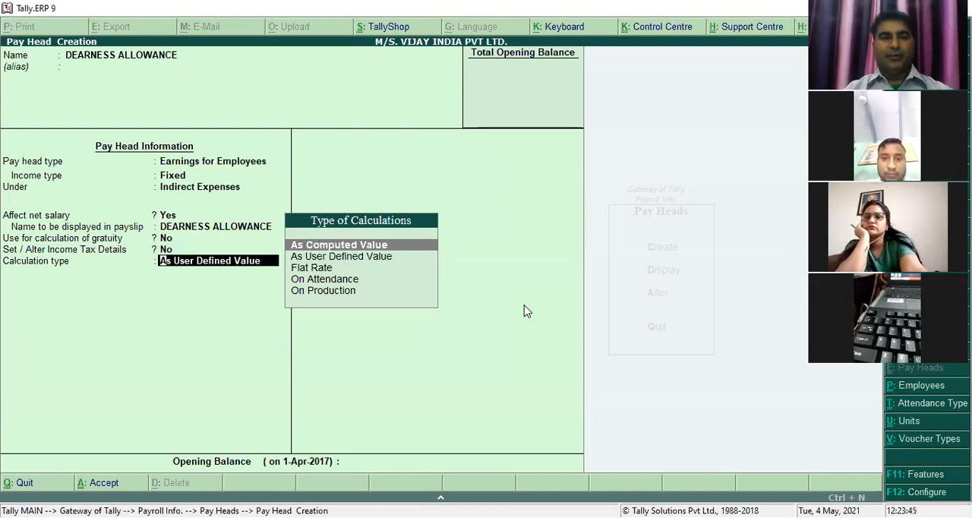
key("Return")
key("Down")
key("Down")
key("Return")
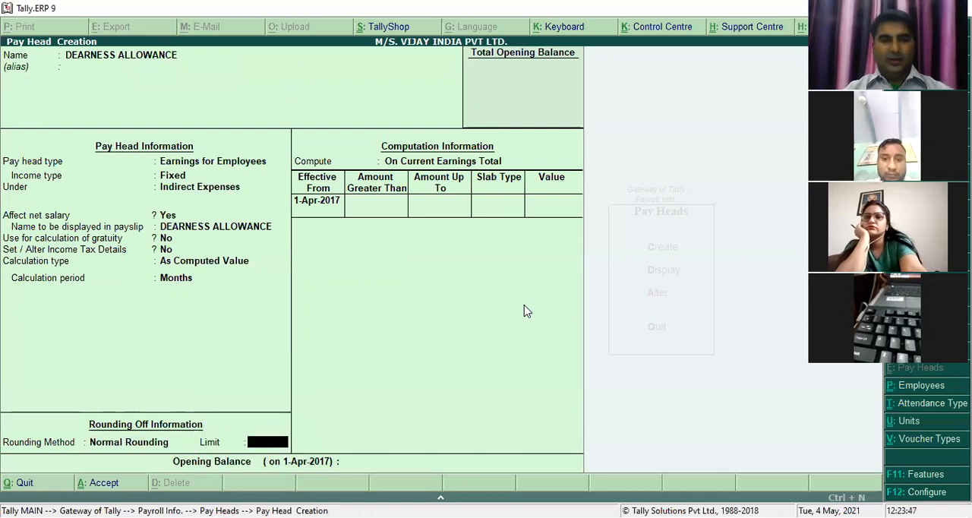
type("1")
key("Return")
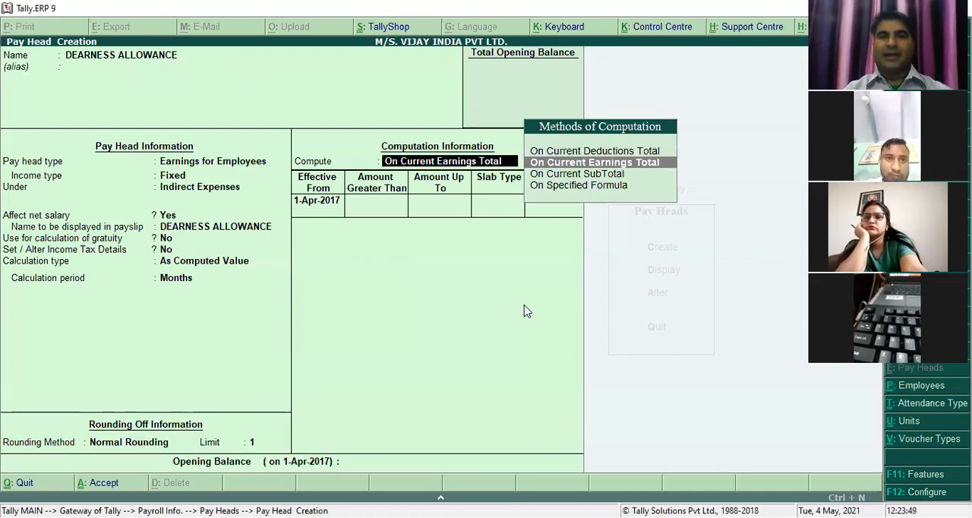
- Compute DEARNESS ALLOWANCE On Specified Formula, with BASIC PAY as the only added pay head
key("Down")
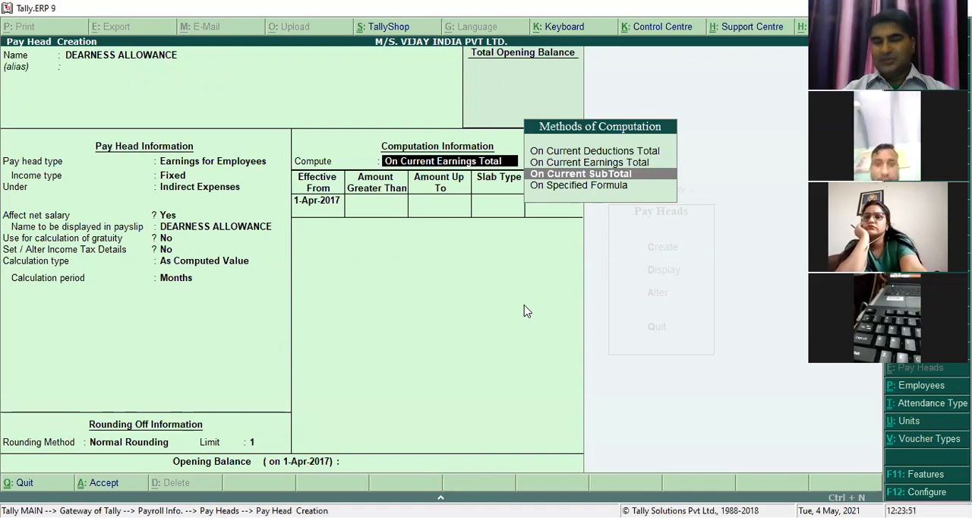
key("Down")
key("Return")
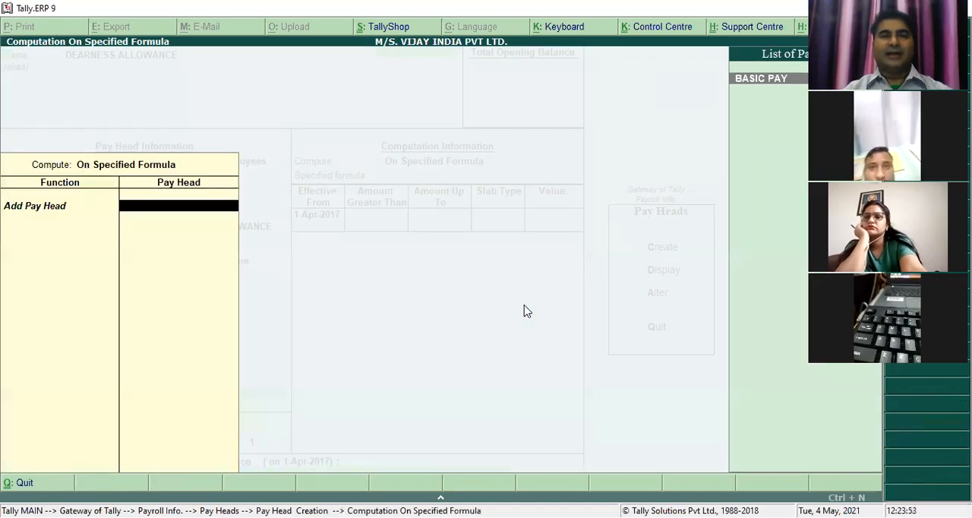
key("Return")
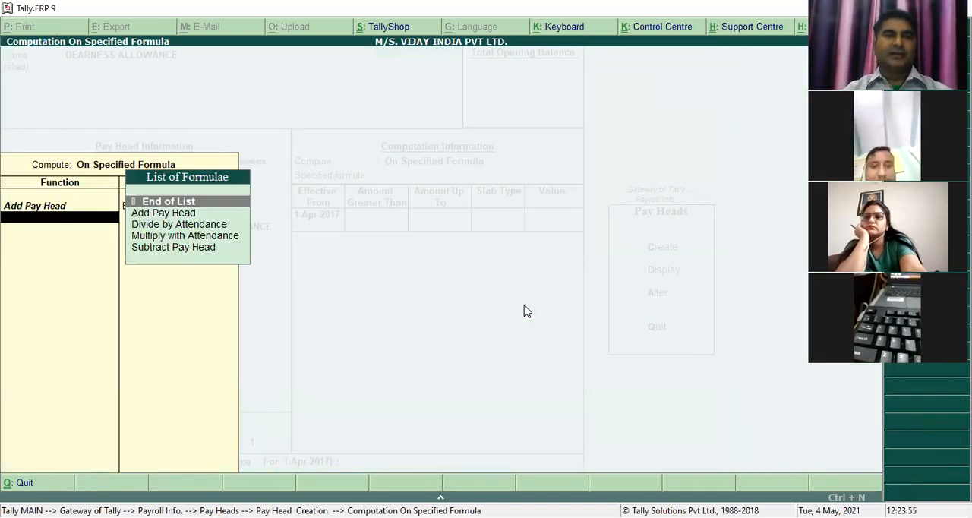
key("Return")
key("Return")
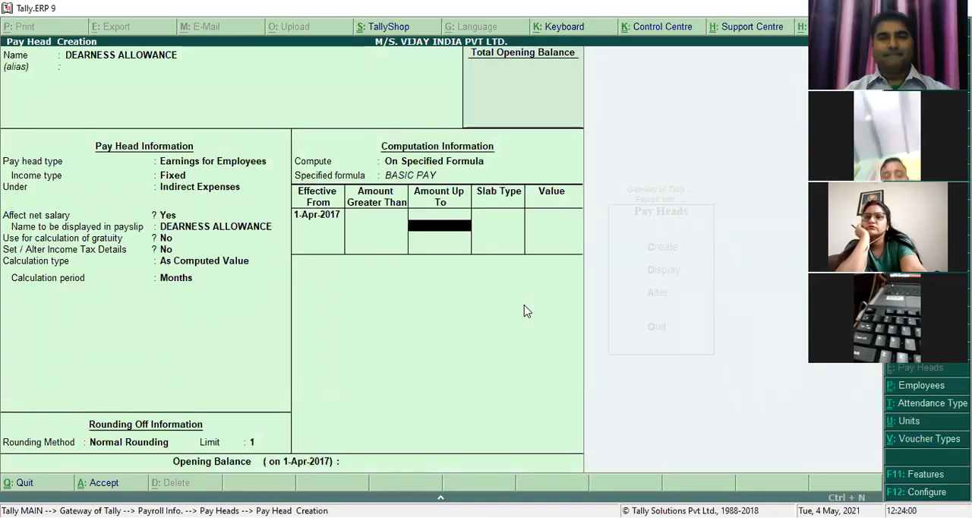
- Give DEARNESS ALLOWANCE a Percentage slab of 30% effective from 1-Apr-2017 without amount limits, and save the pay head
key("Return")
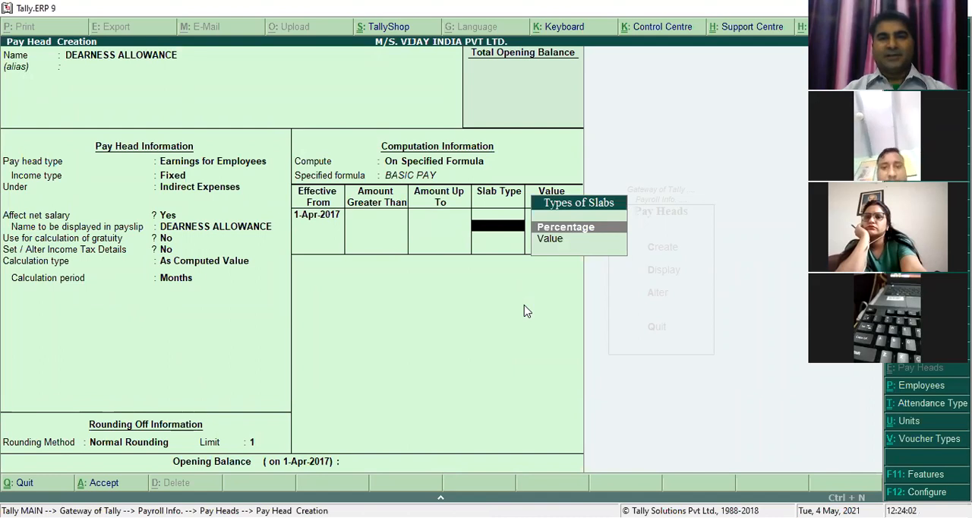
key("Return")
type("30")
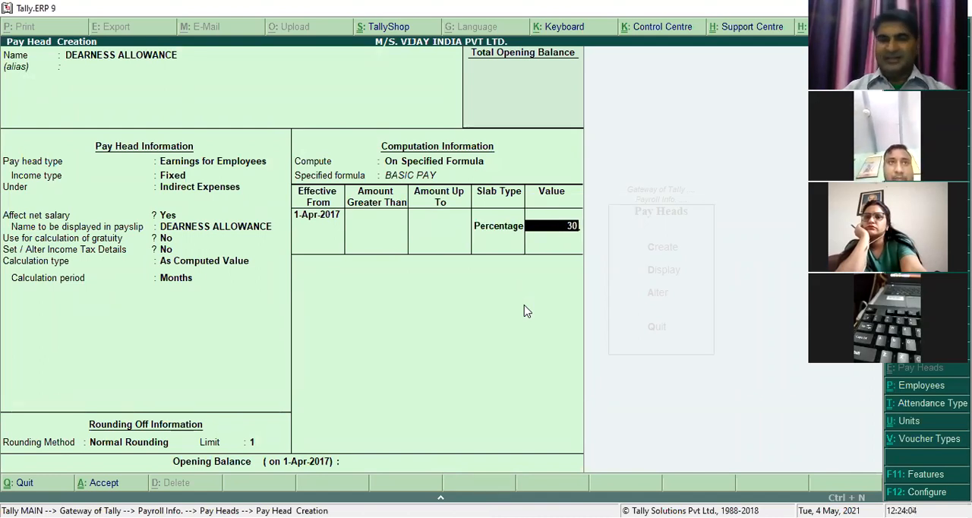
key("Return")
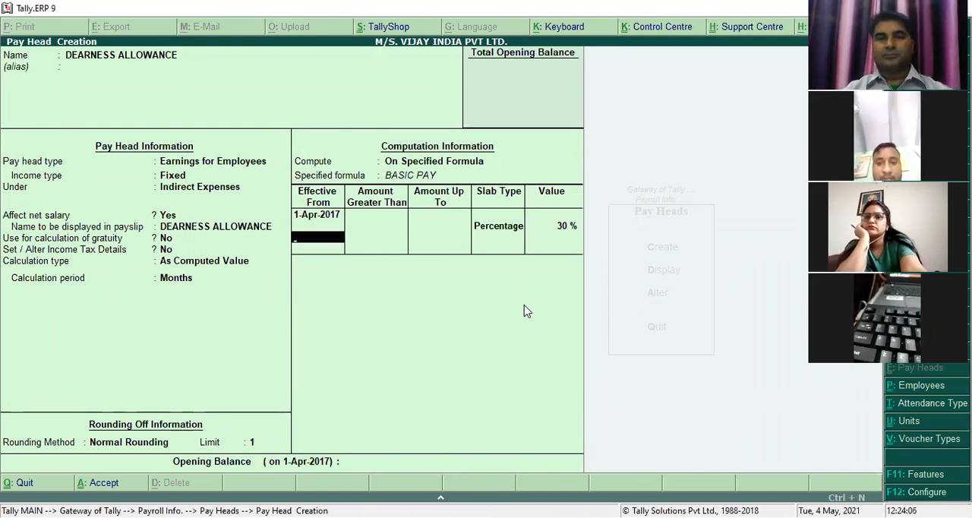
key("Return")
key("Return")
key("Return")
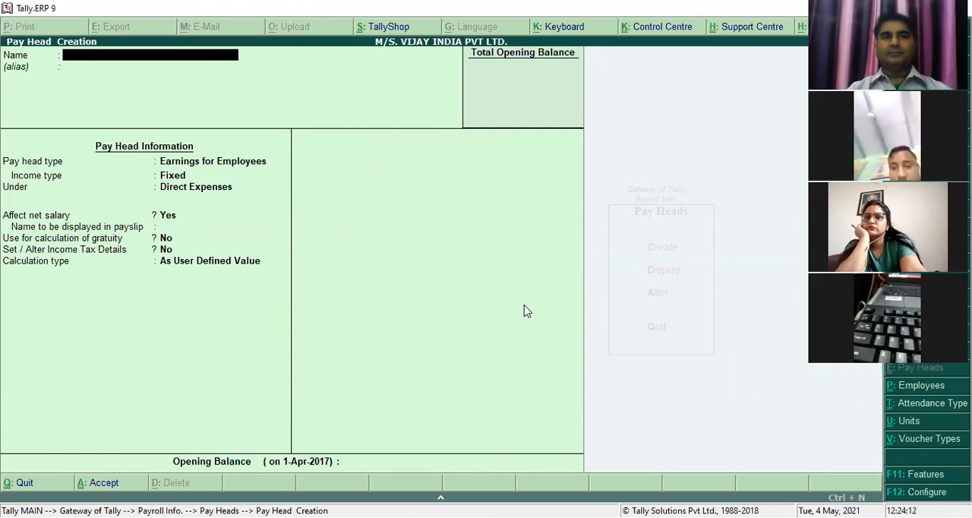
- Start a new pay head named HOUSE RENT ALLOWANCE with pay head type Earnings for Employees and income type Fixed
type("HOUSE RENT ALLOWANCE")
key("Return")
key("Return")
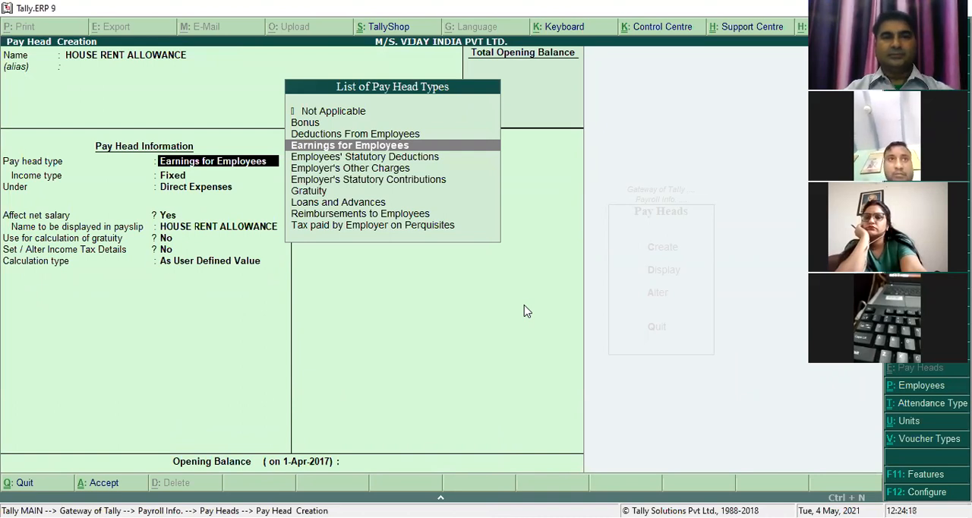
key("Return")
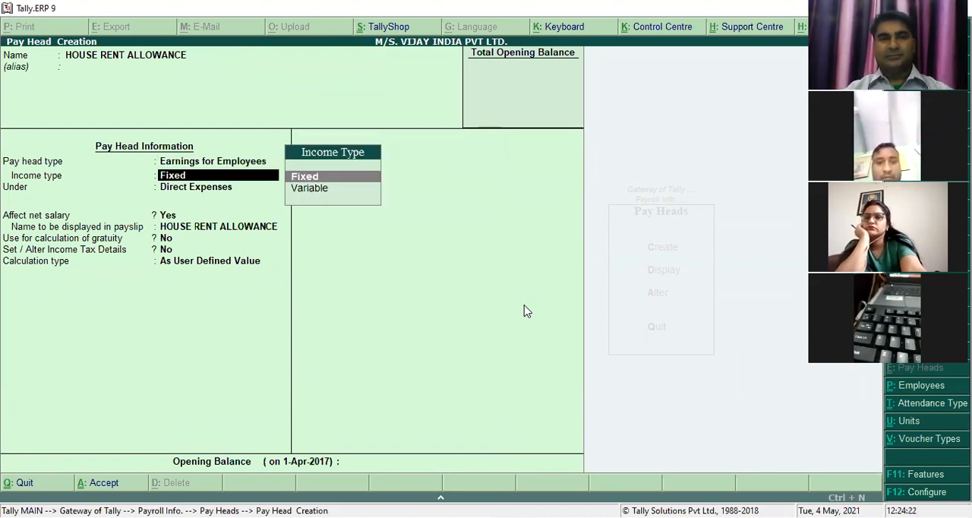
key("Return")
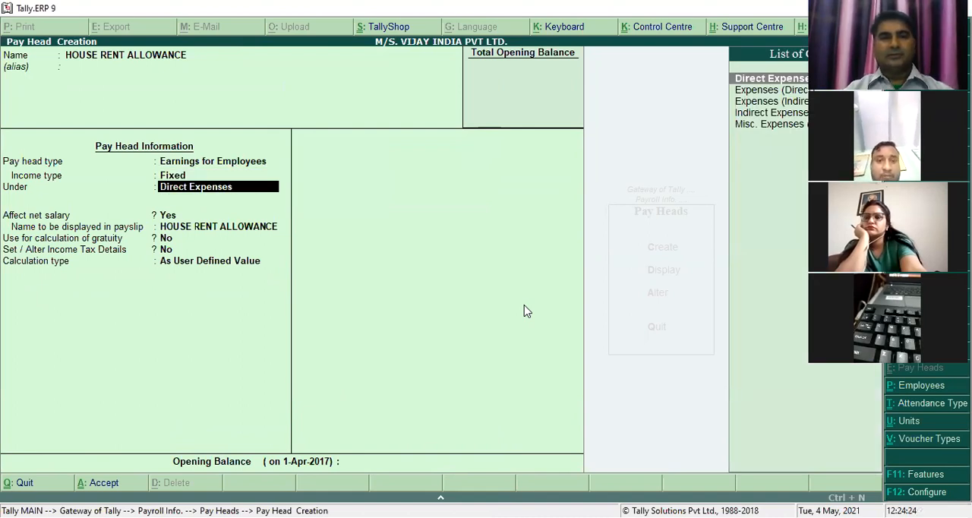
- Place HOUSE RENT ALLOWANCE under Indirect Expenses, affecting net salary and shown under its own name in the payslip, without gratuity or income tax details
key("Down")
key("Down")
key("Down")
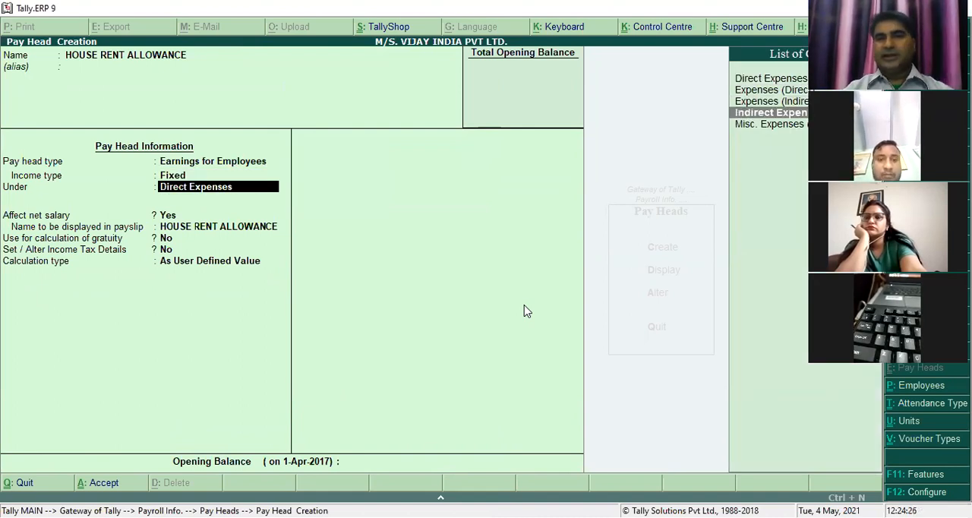
key("Return")
key("Return")
key("Return")
key("Return")
key("Return")
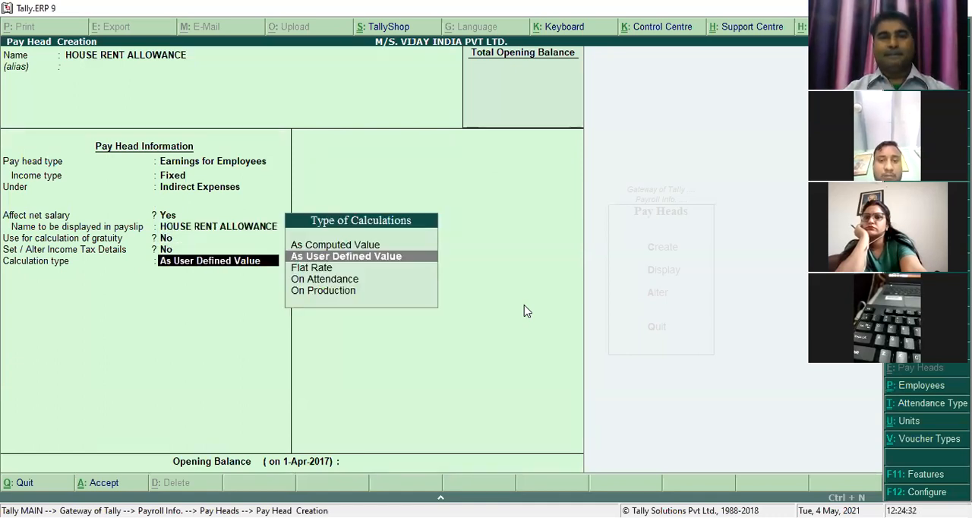
- Set HOUSE RENT ALLOWANCE's calculation type to As Computed Value with period Months, using Normal Rounding with a limit of 1
key("Up")
key("Return")
key("Down")
key("Down")
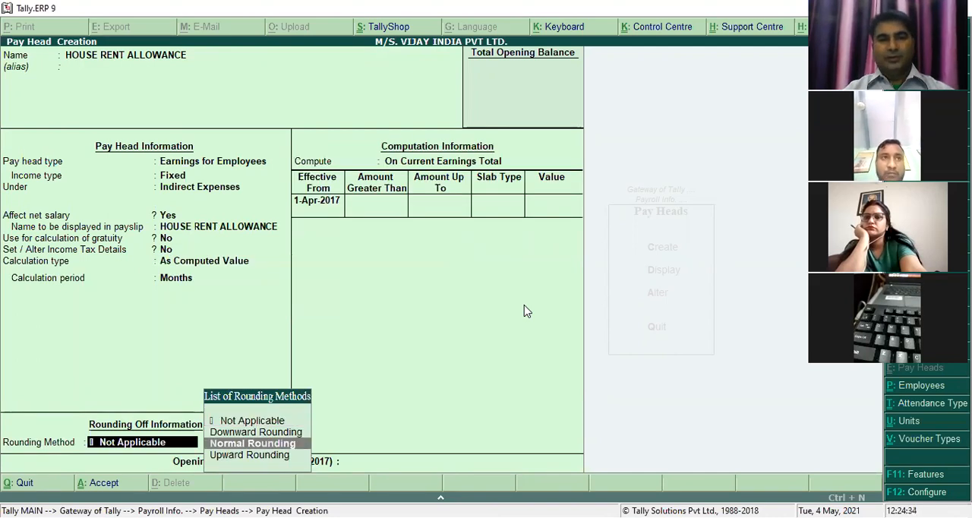
key("Return")
type("1")
key("Return")
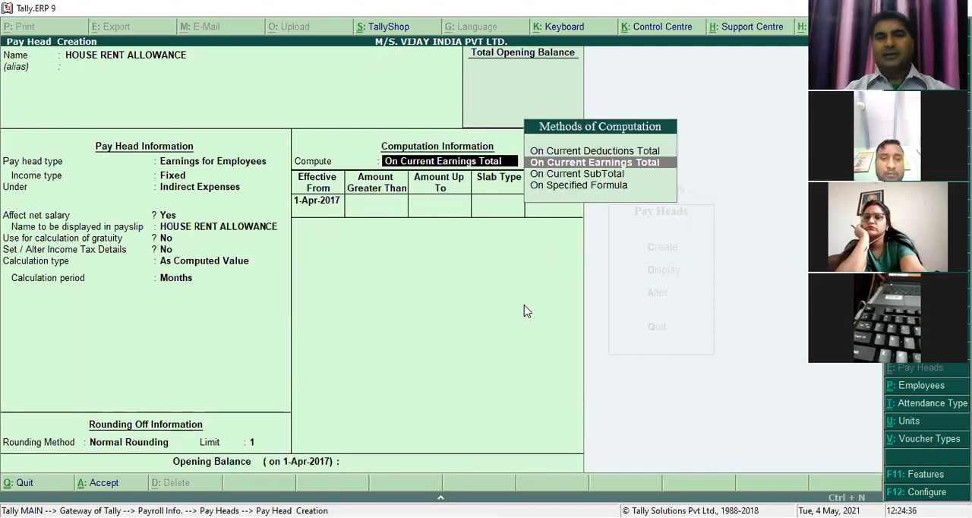
- Compute HOUSE RENT ALLOWANCE On Specified Formula, with BASIC PAY as the only added pay head
key("Down")
key("Down")
key("Return")
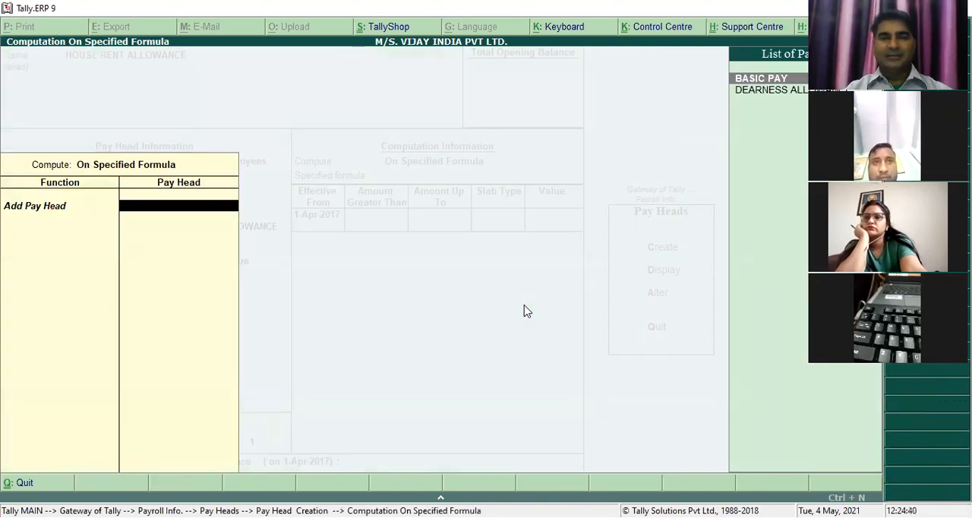
key("Return")
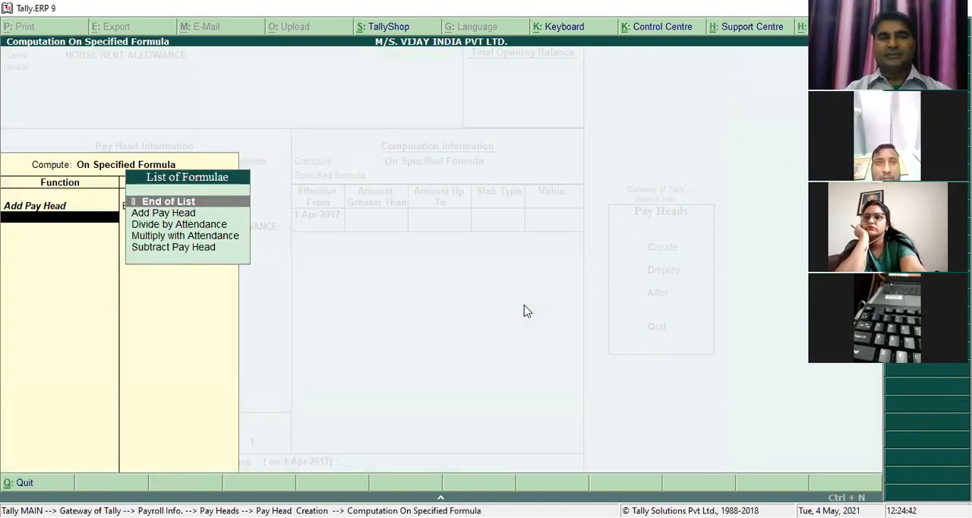
key("Return")
- Give HOUSE RENT ALLOWANCE a Percentage slab of 40% effective from 1-Apr-2017 without amount limits, and save the pay head
key("Return")
key("Return")
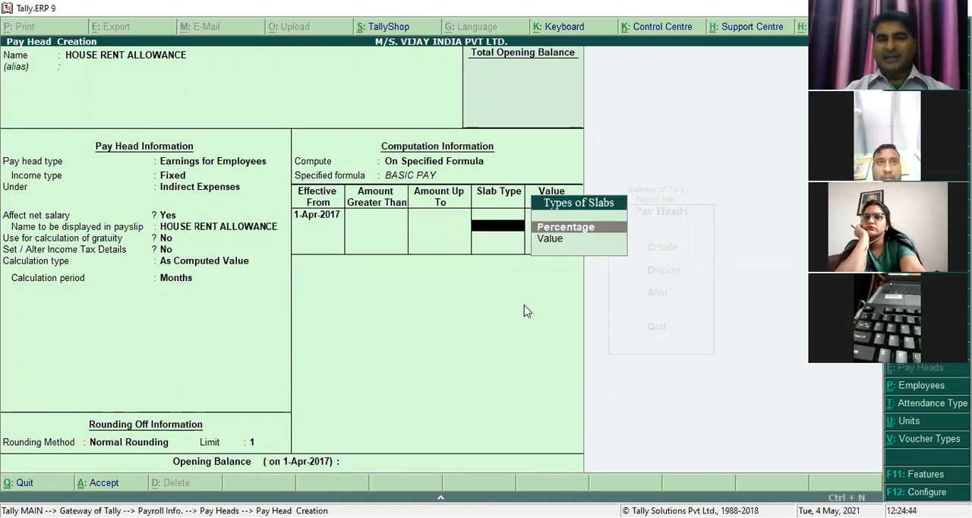
key("Return")
type("40")
key("Return")
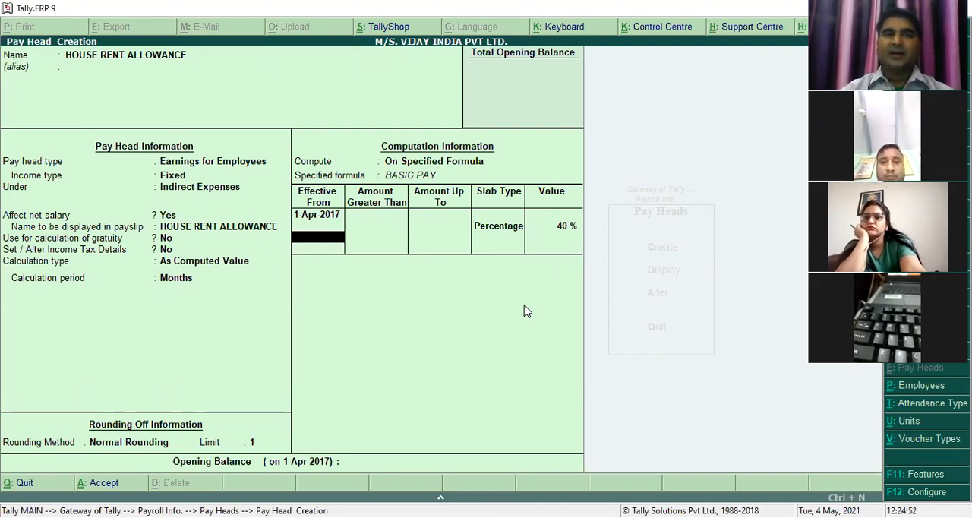
key("Return")
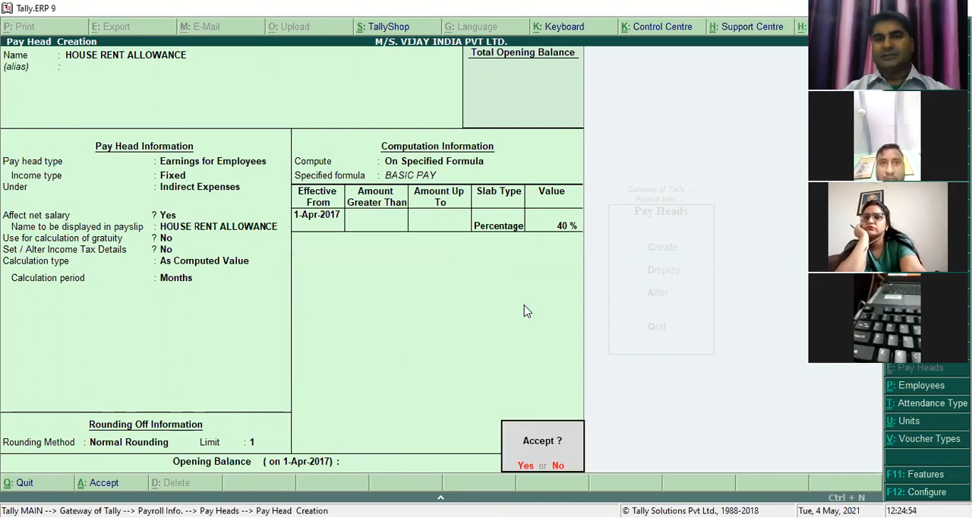
key("Return")
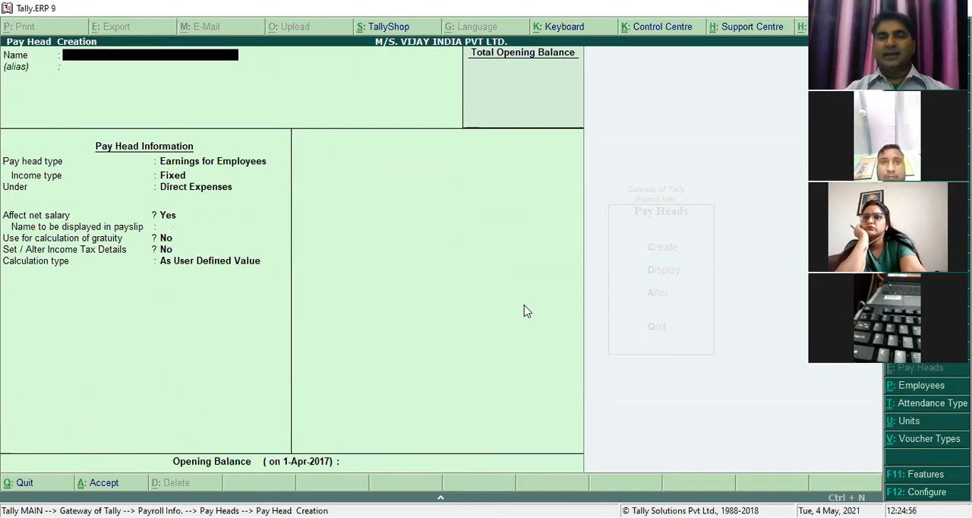
- Name the new pay head CONVENCE, with pay head type Earnings for Employees and income type Fixed
type("CONVEN")
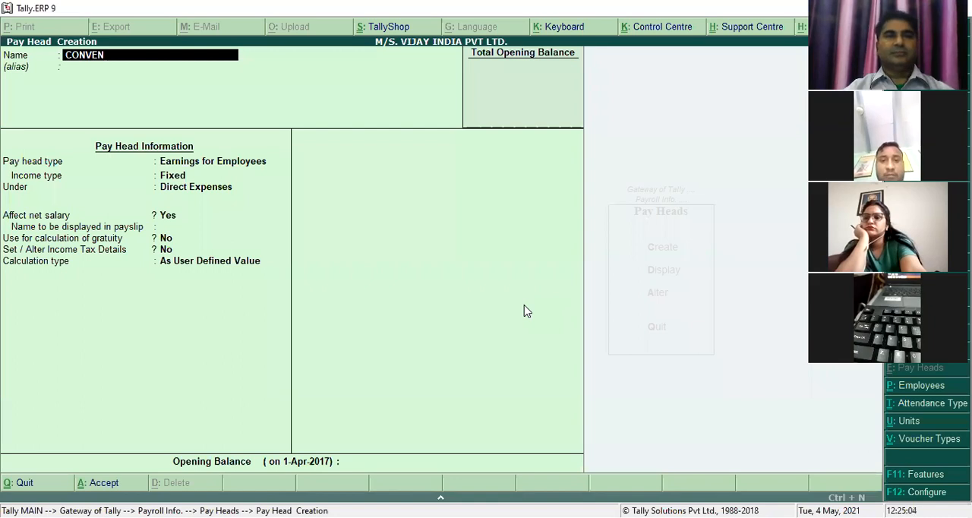
type("CE")
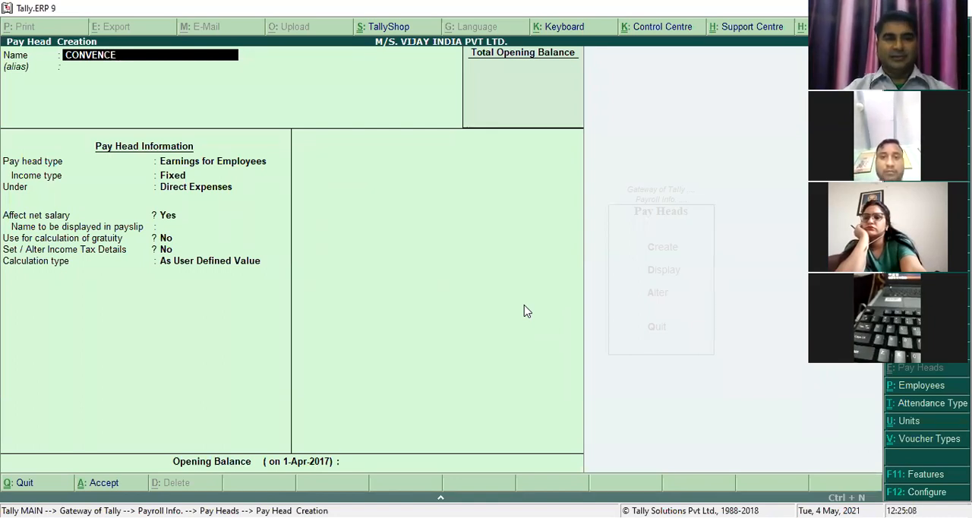
type(" EXP")
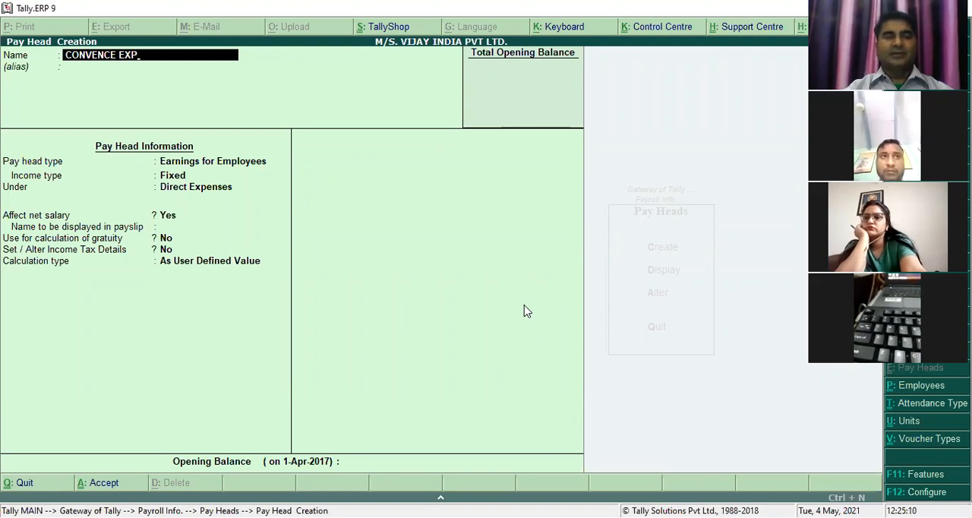
key("BackSpace")
key("BackSpace")
key("BackSpace")
key("BackSpace")
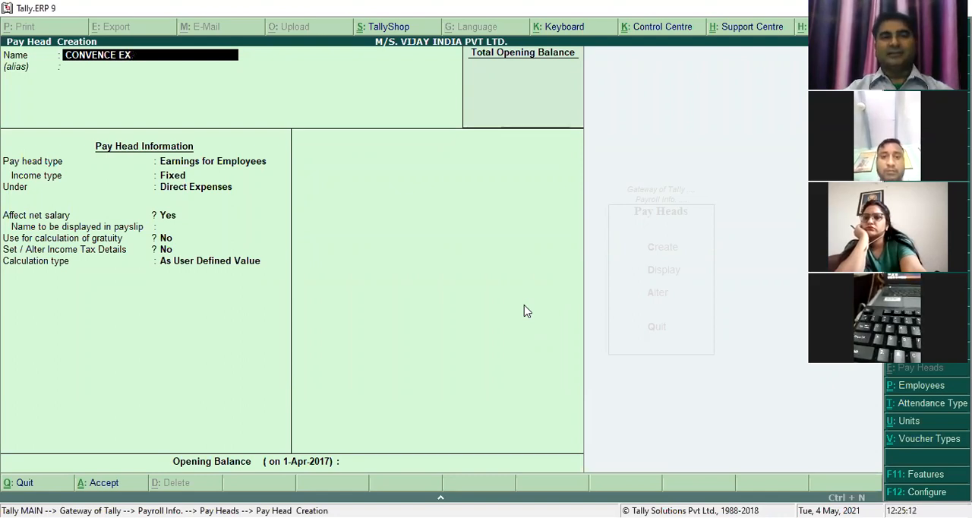
key("Return")
key("Return")
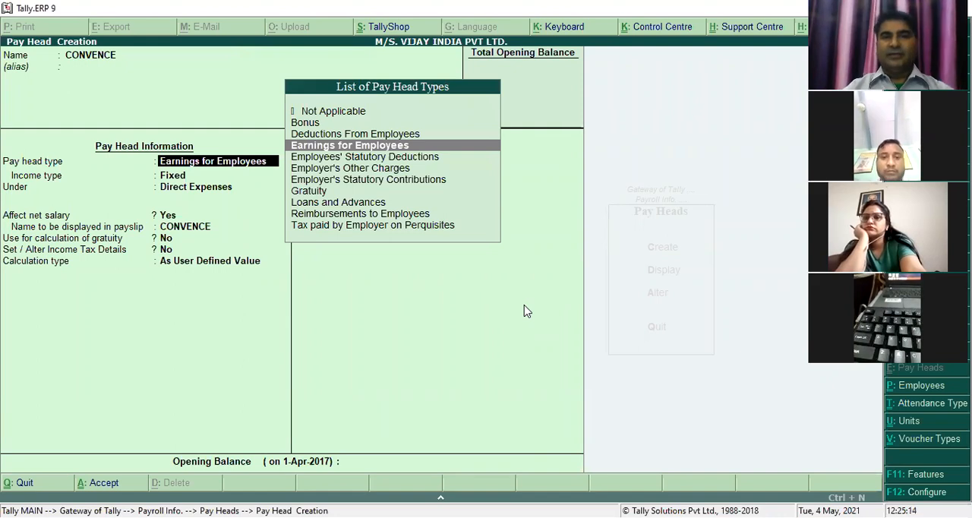
key("Return")
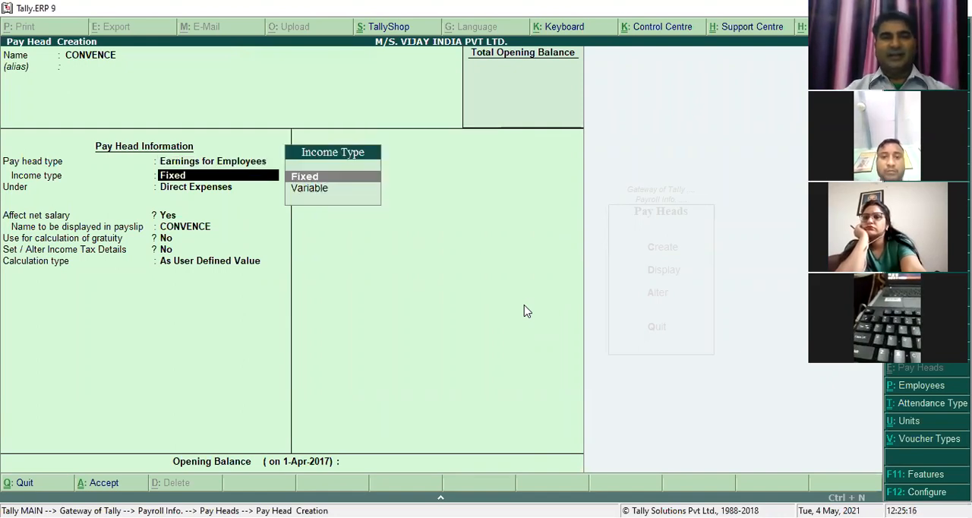
key("Return")
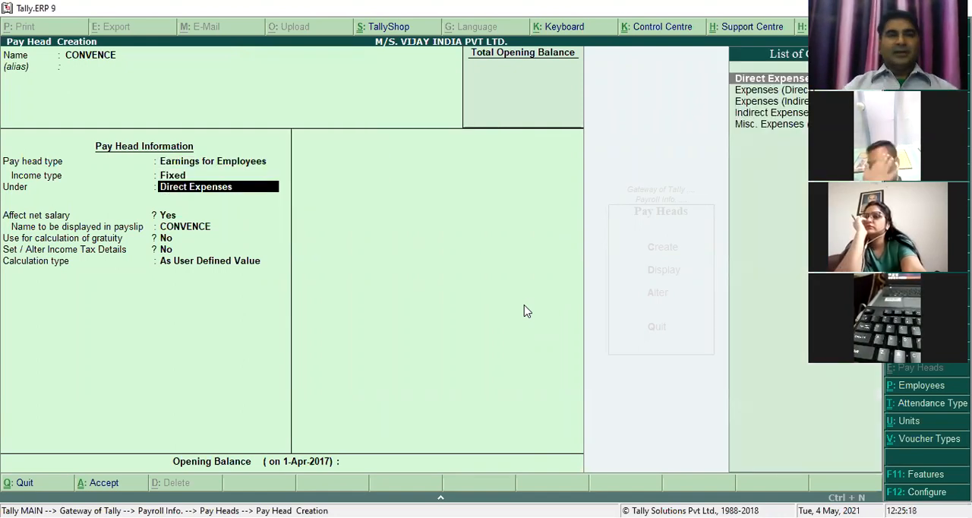
- Place CONVENCE under Indirect Expenses, affecting net salary and shown under its own name in the payslip, without gratuity or income tax details
key("Down")
key("Down")
key("Down")
key("Return")
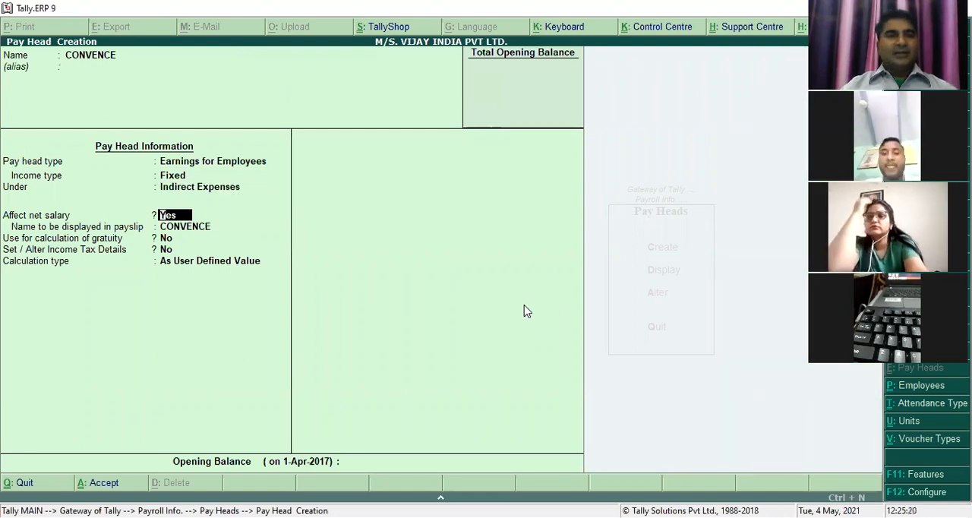
key("Return")
key("Return")
key("Return")
key("Return")
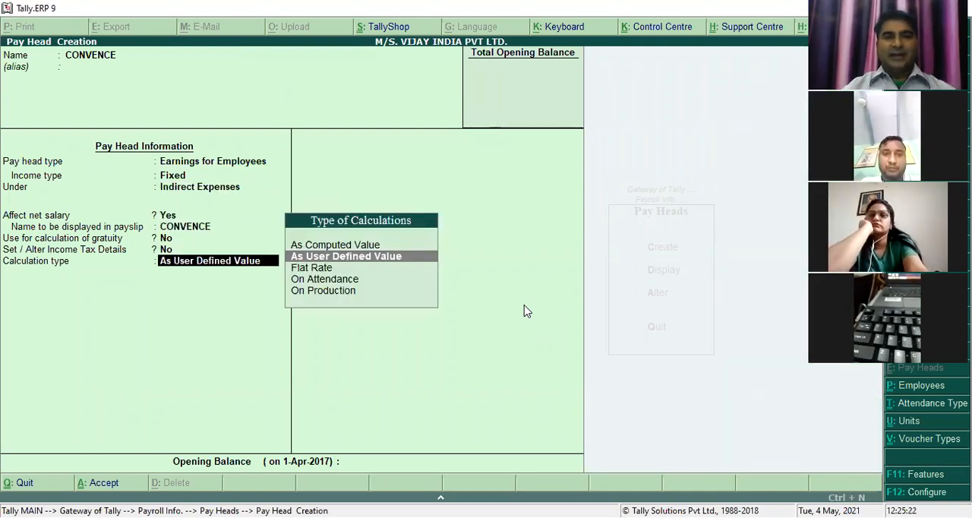
- Set CONVENCE's calculation type to Flat Rate with Months as the calculation period
key("Up")
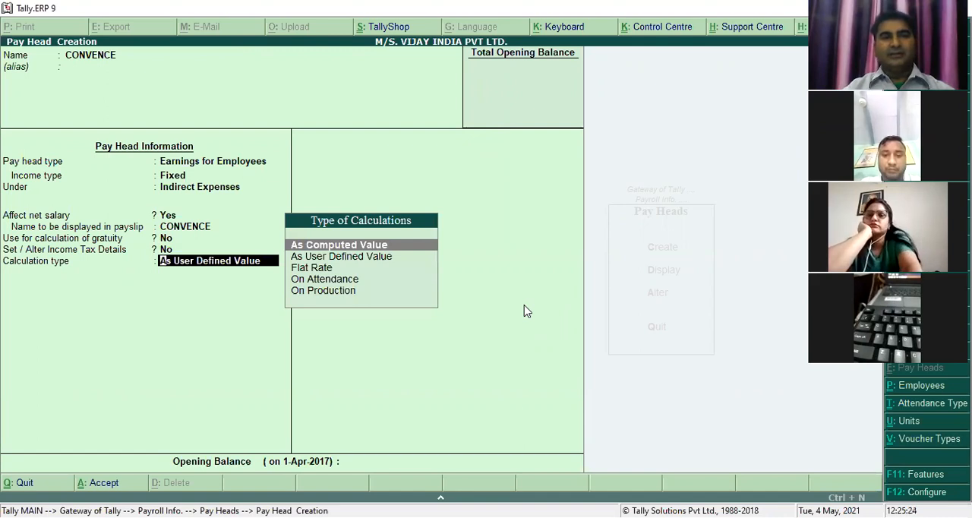
key("Down")
key("Down")
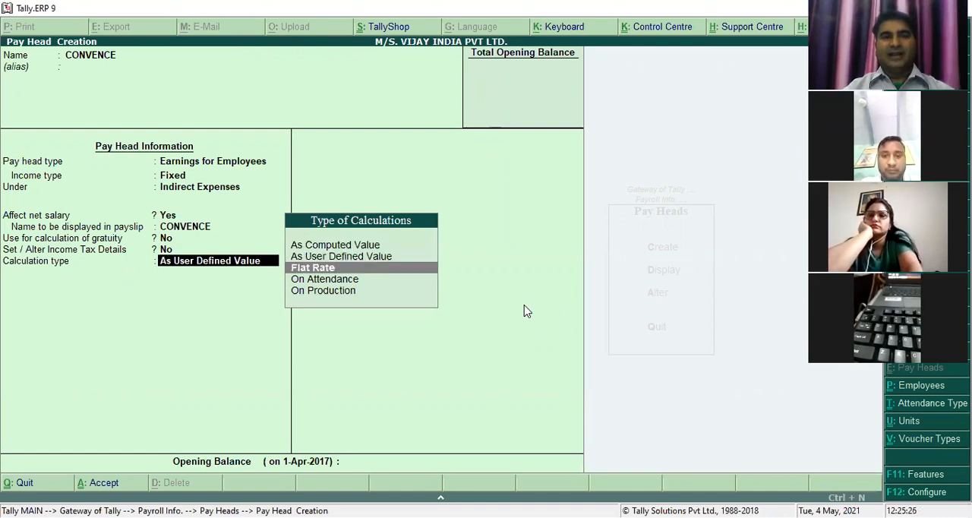
key("Return")
key("Down")
key("Down")
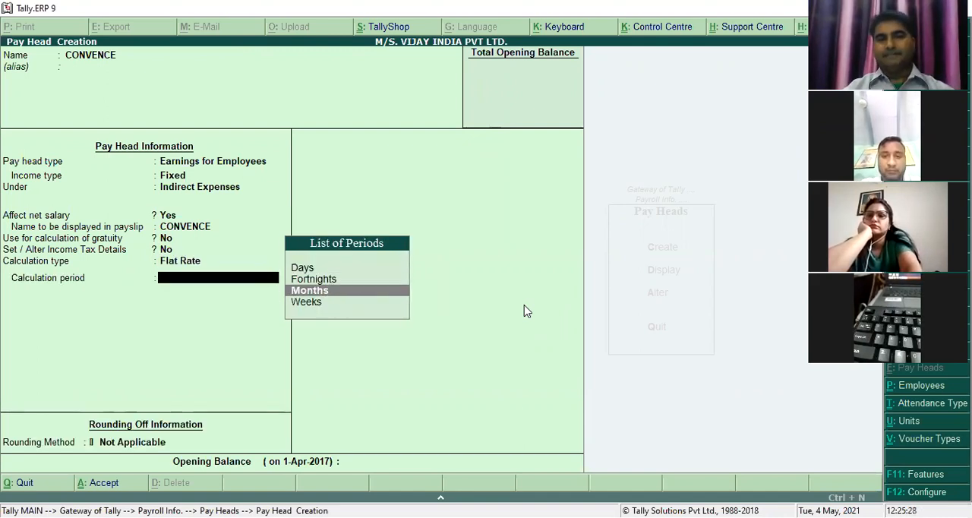
key("Return")
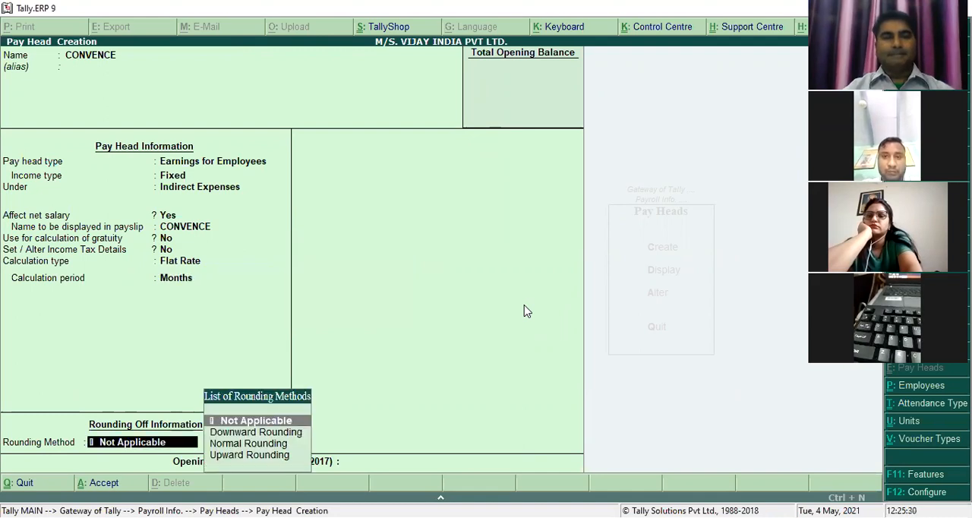
- Apply Normal Rounding with a limit of 1 to CONVENCE and save the pay head
key("Down")
key("Down")
key("Return")
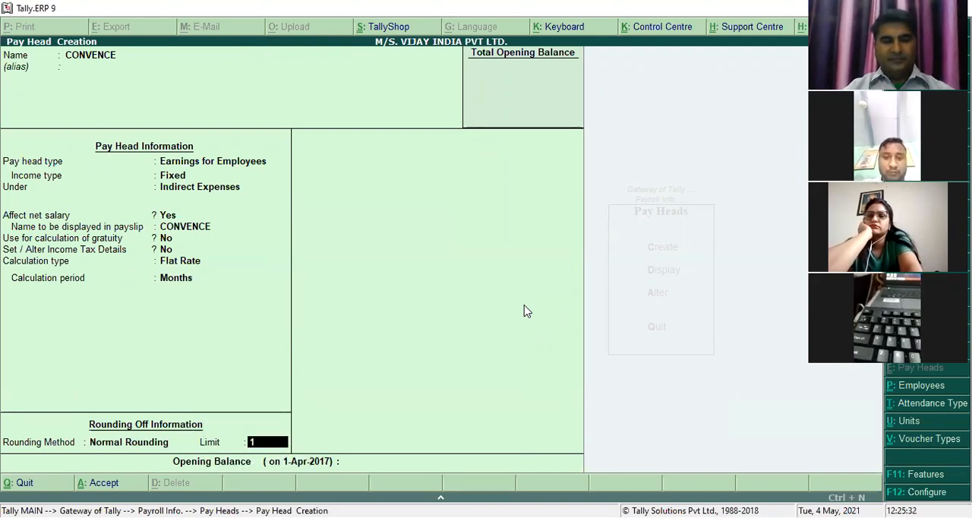
type("1")
key("Return")
key("Return")
key("Return")
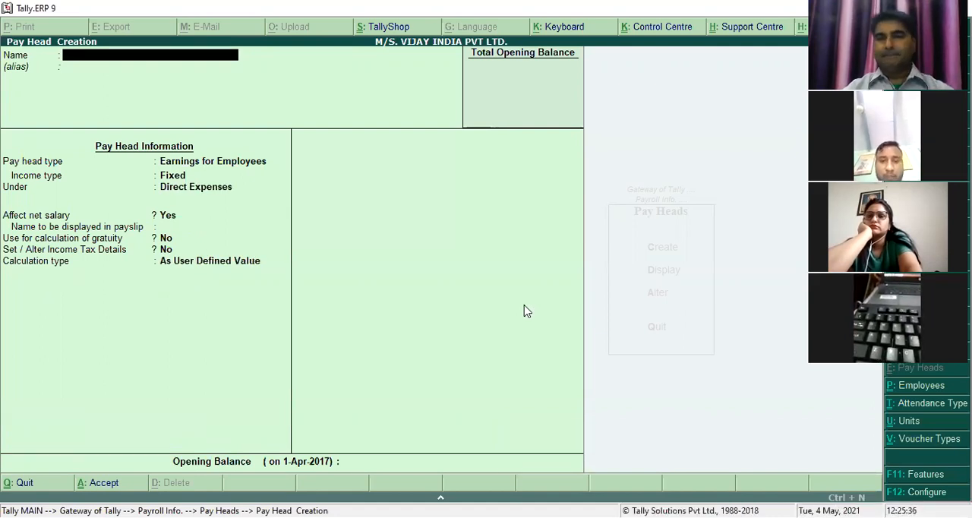
- Name the next pay head OVERTIME, with pay head type Earnings for Employees and income type Variable
type("OVERTIME")
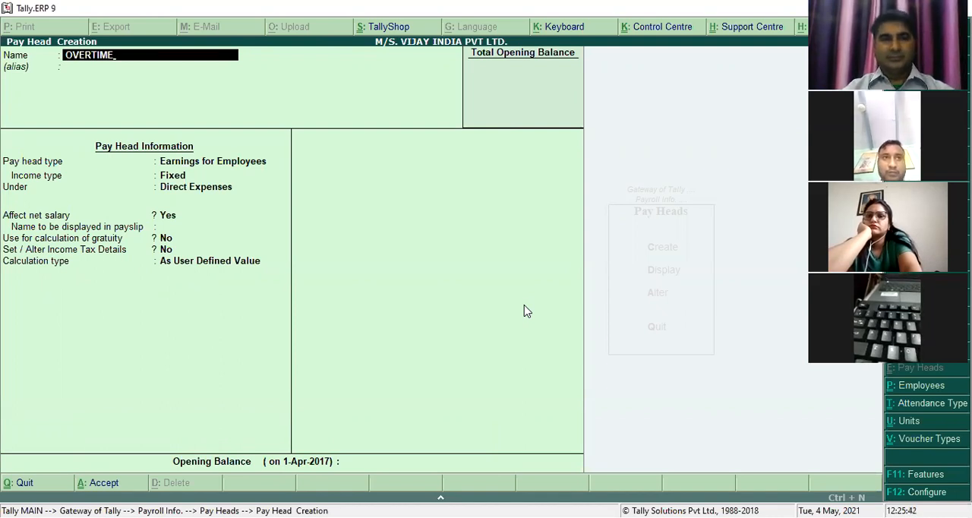
key("Return")
key("Return")
key("Return")
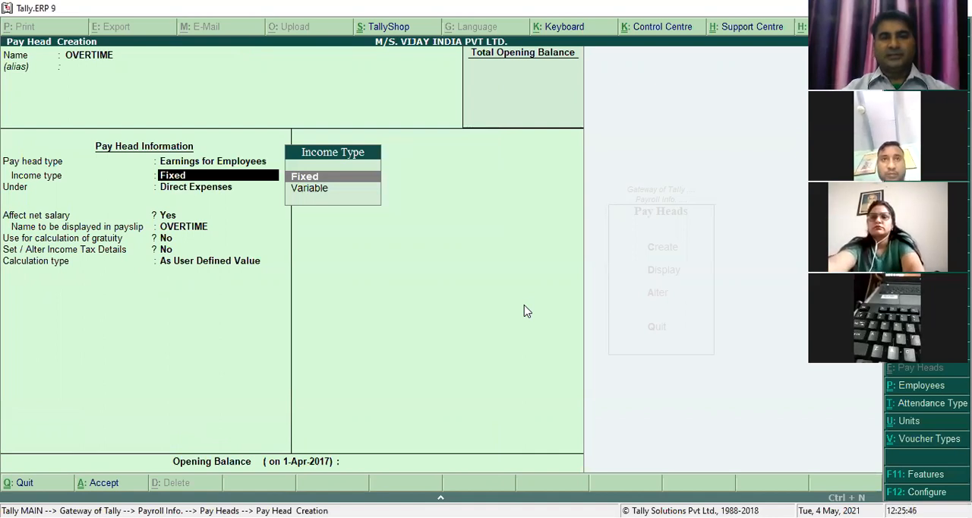
key("Down")
key("Return")
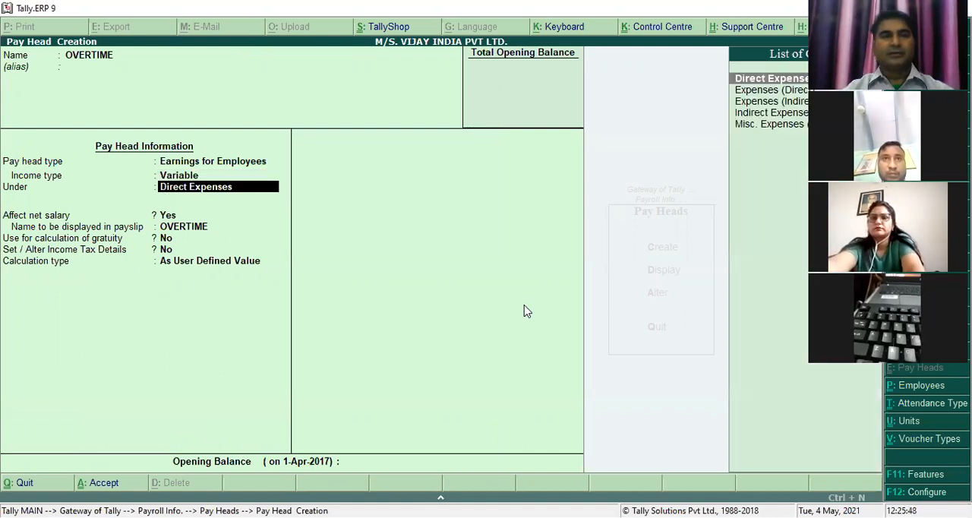
- Place OVERTIME under Indirect Expenses, affecting net salary and shown under its own name in the payslip, without gratuity or income tax details
key("Down")
key("Down")
key("Down")
key("Return")
key("Return")
key("Return")
key("Return")
key("Return")
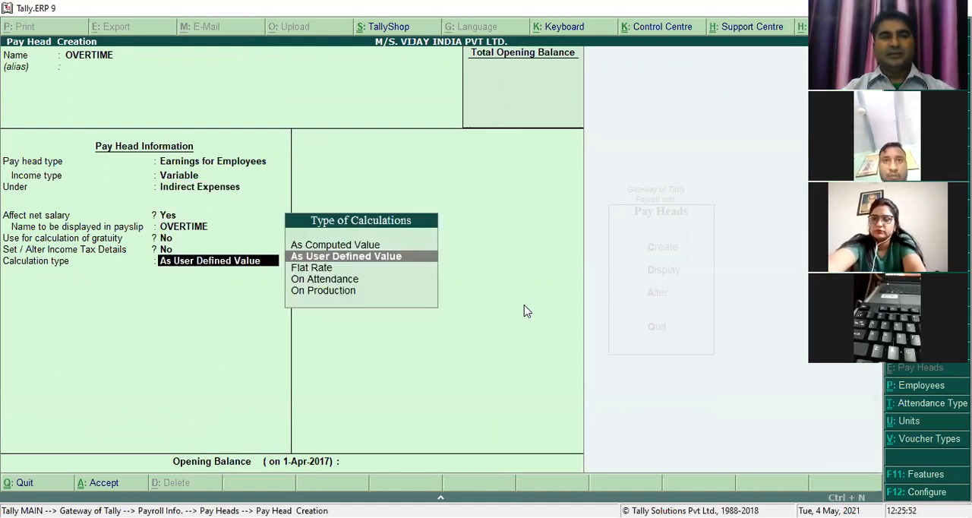
- Set OVERTIME's calculation type to On Production, using OVERTIME as the production type
key("Down")
key("Down")
key("Down")
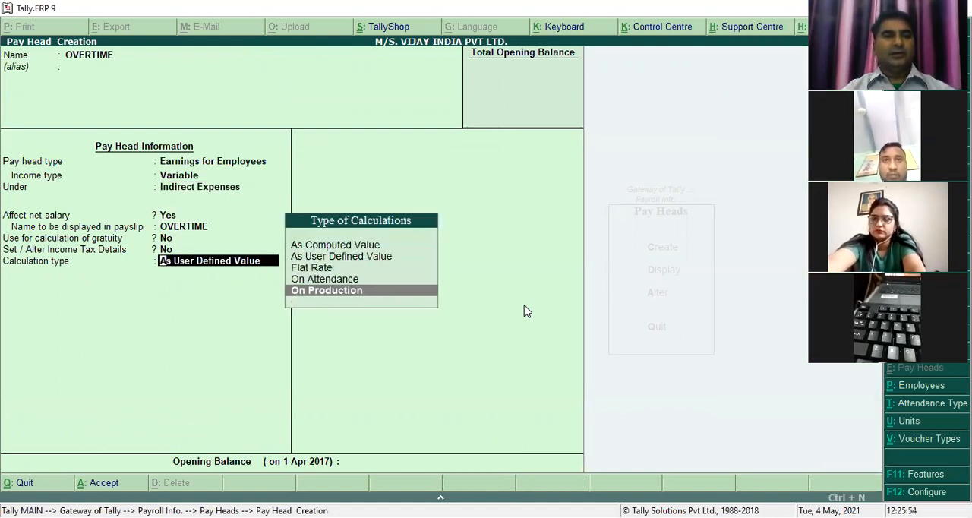
key("Return")
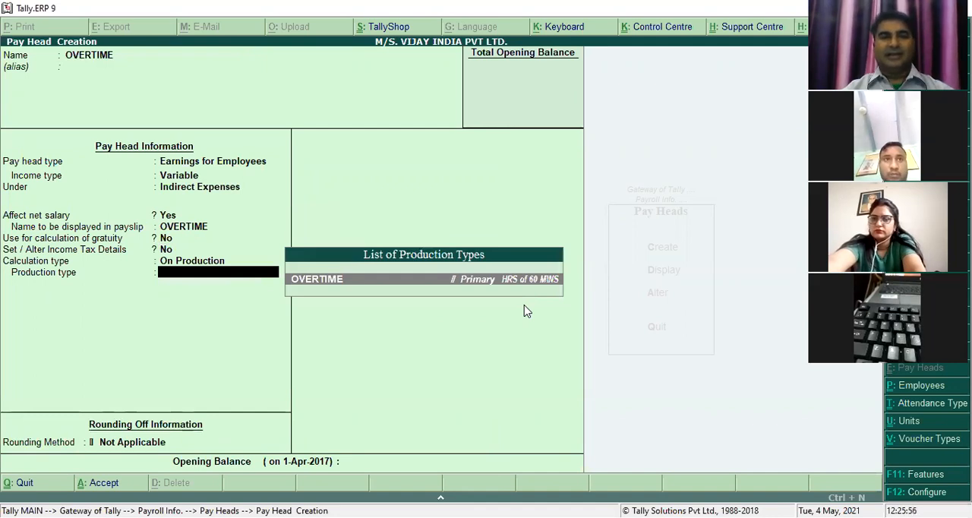
key("Return")
- Apply Normal Rounding with a limit of 1 to OVERTIME and save the pay head
key("Down")
key("Down")
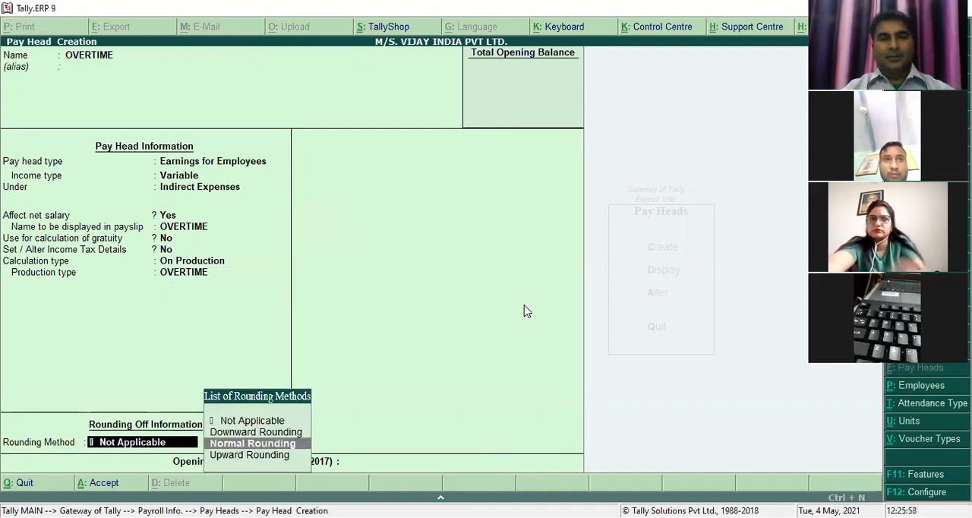
key("Down")
key("Up")
key("Return")
type("1")
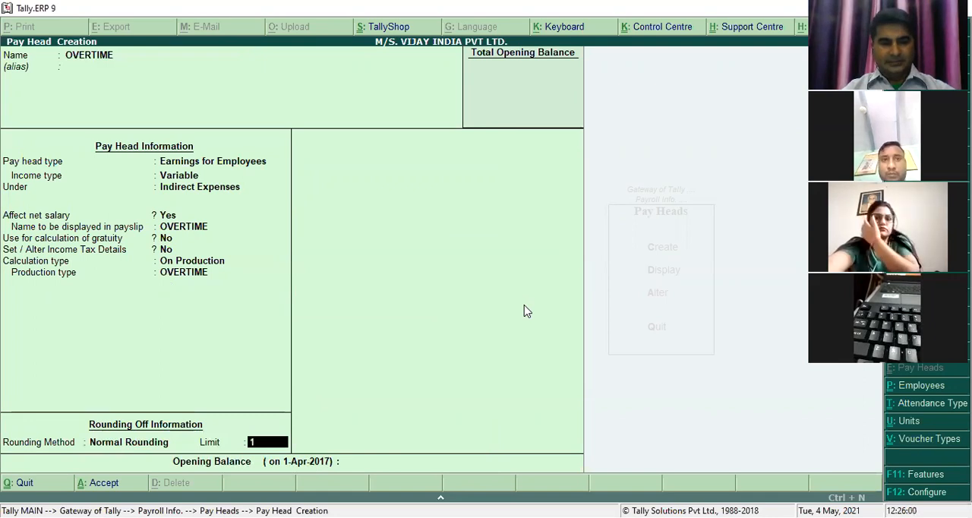
key("Return")
key("Return")
key("Return")
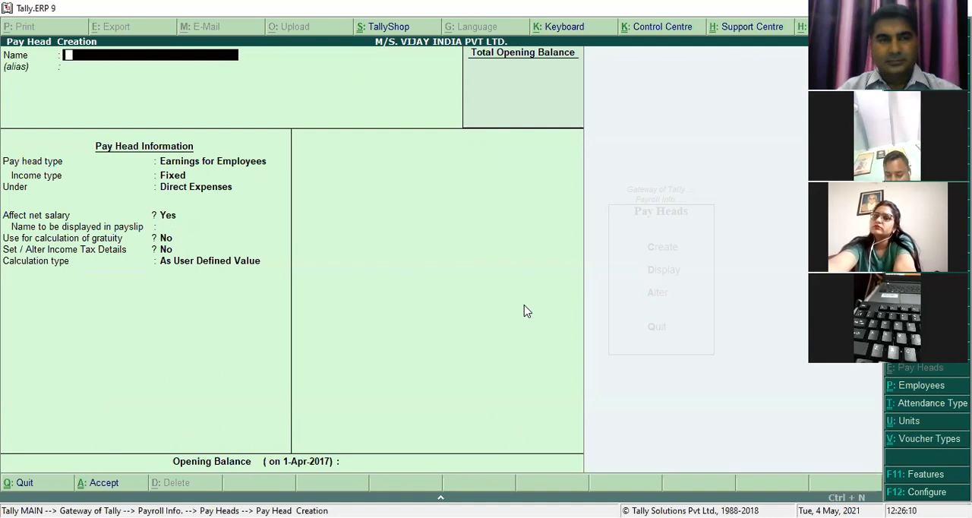
- Review the saved OVERTIME pay head's settings and return to a blank pay head form
key("Page_Up")
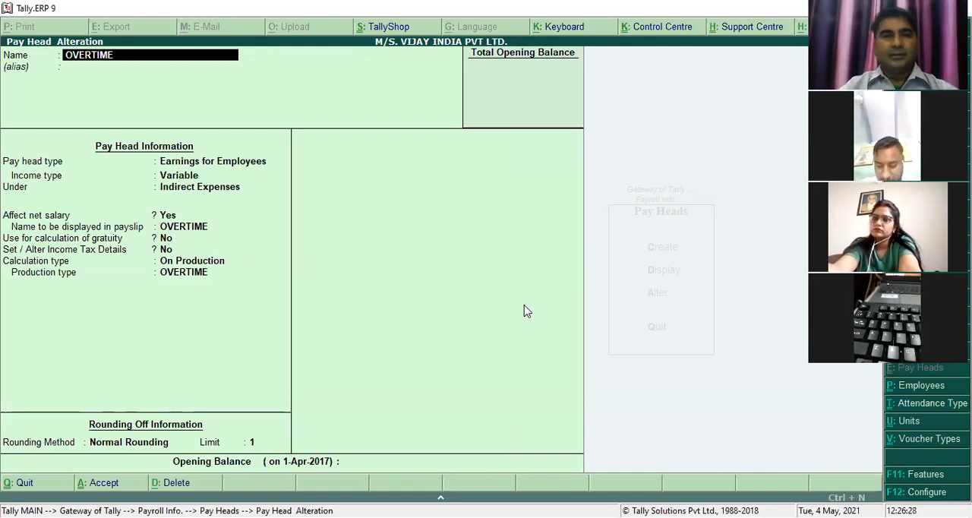
key("BackSpace")
key("Escape")
key("Return")
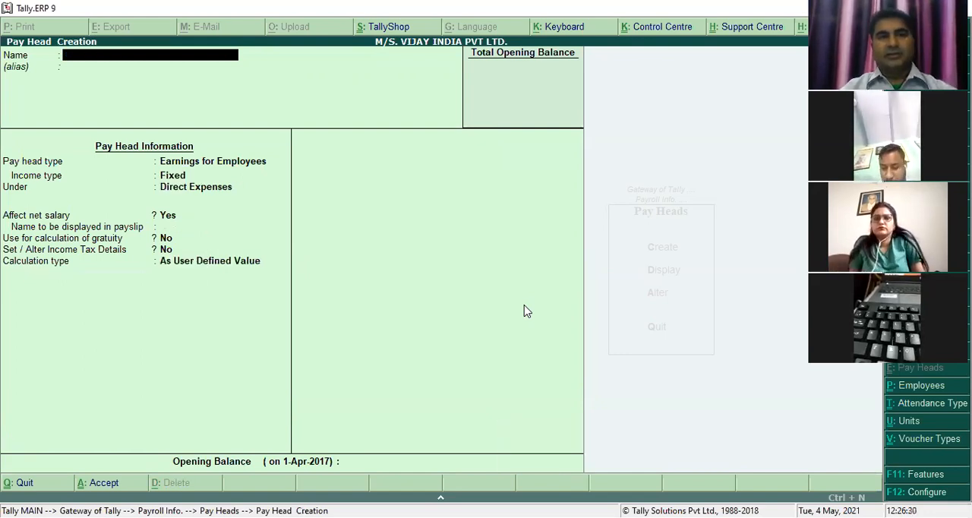
- Name the new pay head CANTEEN DEDUCTION, with pay head type Deductions From Employees
type("CANTE")
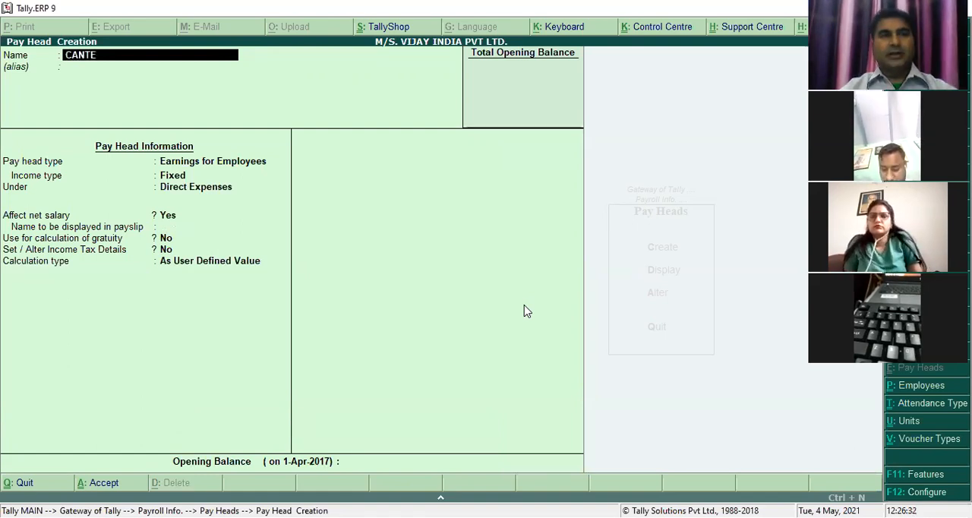
type("EN DEDUCTION")
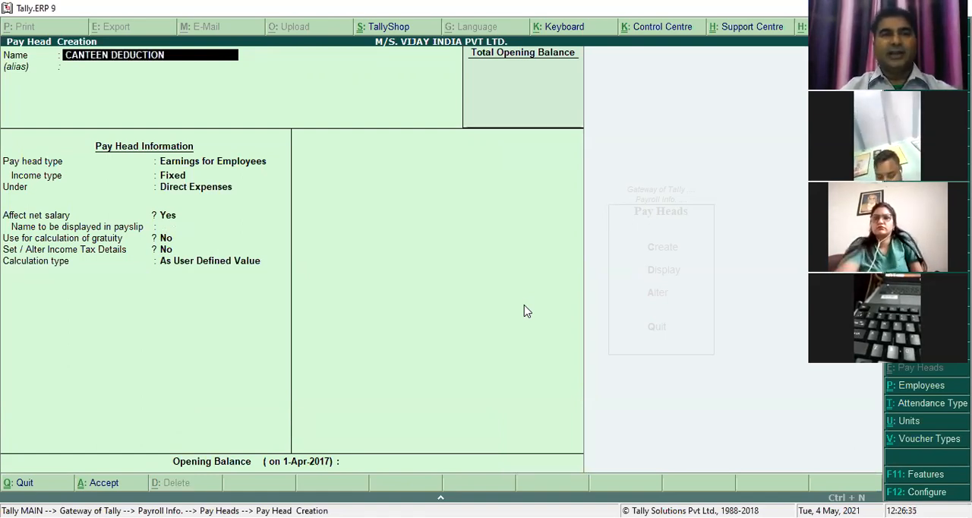
key("Return")
key("Return")
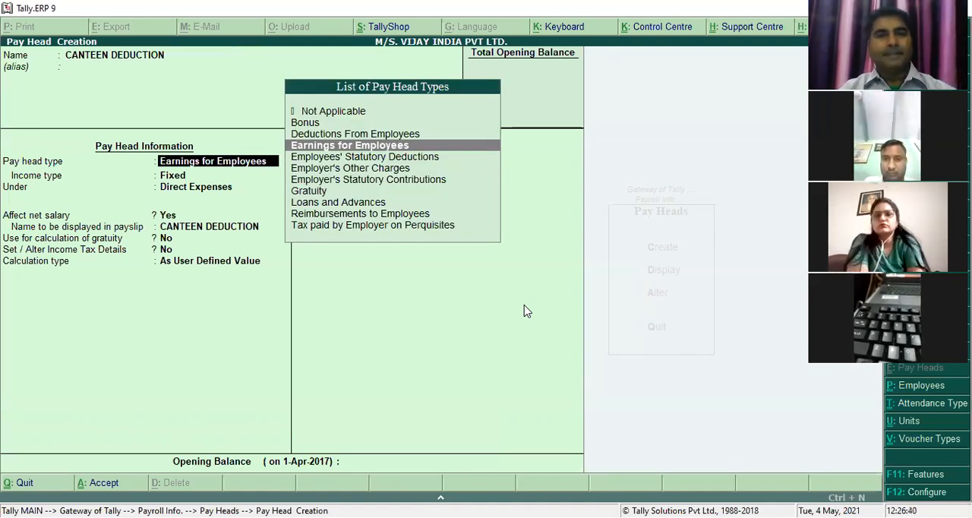
key("Up")
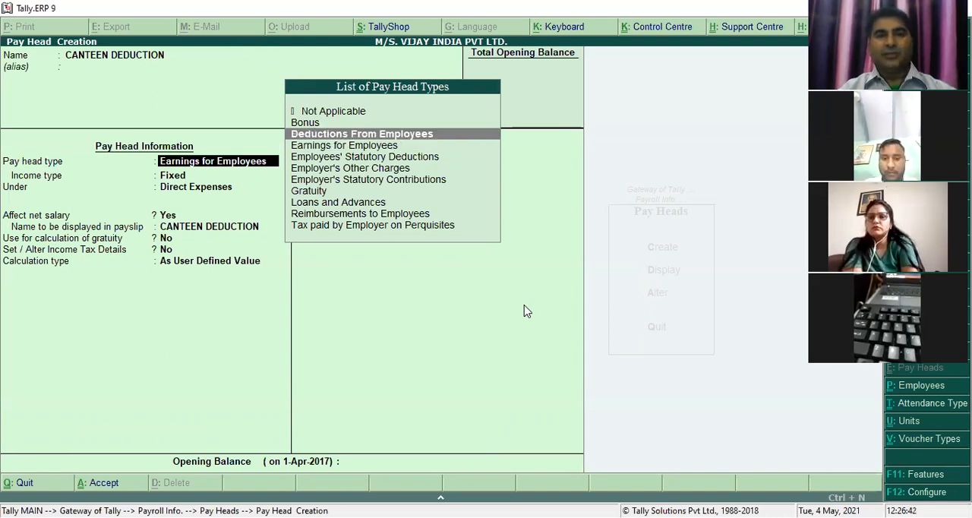
key("Return")
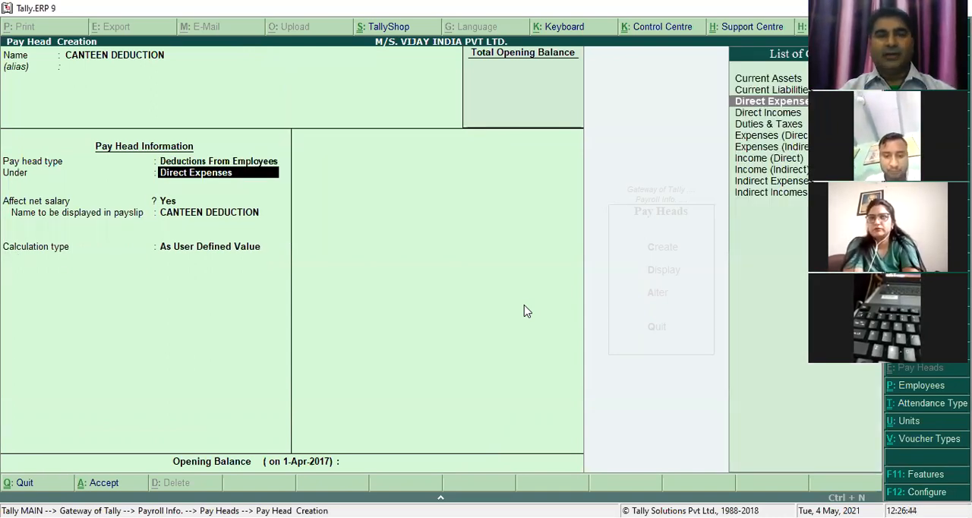
- Place CANTEEN DEDUCTION under Indirect Incomes, affecting net salary, with calculation type As User Defined Value, and save the pay head
key("Down")
key("Down")
key("Down")
key("Down")
key("Down")
key("Down")
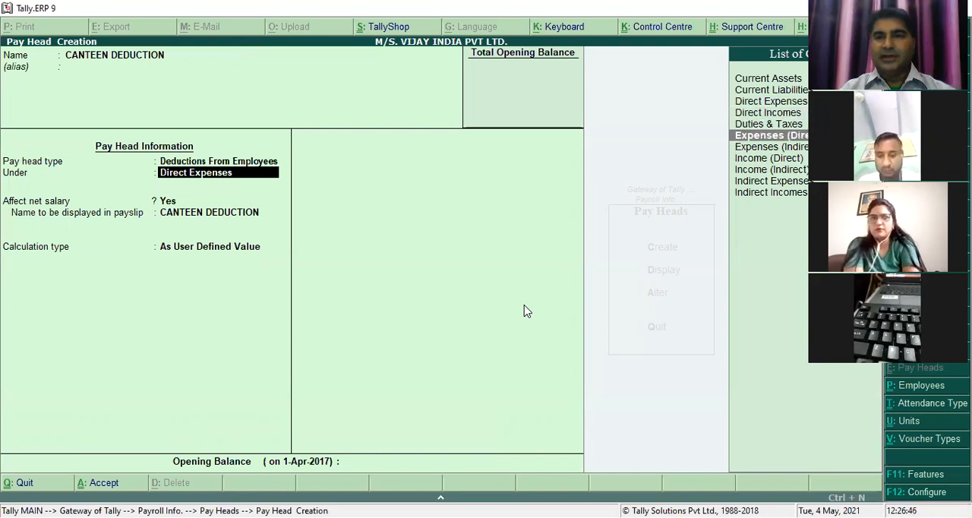
key("Return")
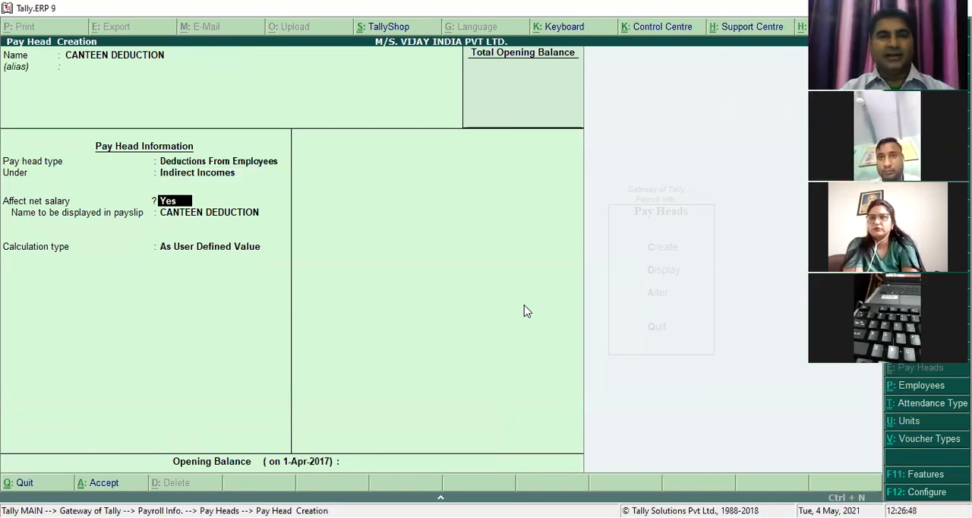
key("Return")
key("Return")
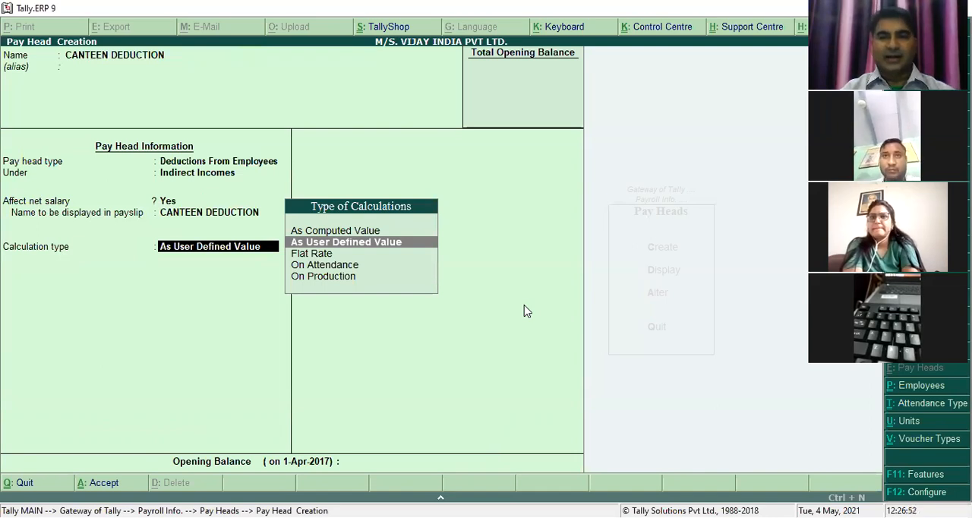
key("Return")
- Save the CANTEEN DEDUCTION pay head and start a new pay head named SALARY PAYABLE
key("Return")
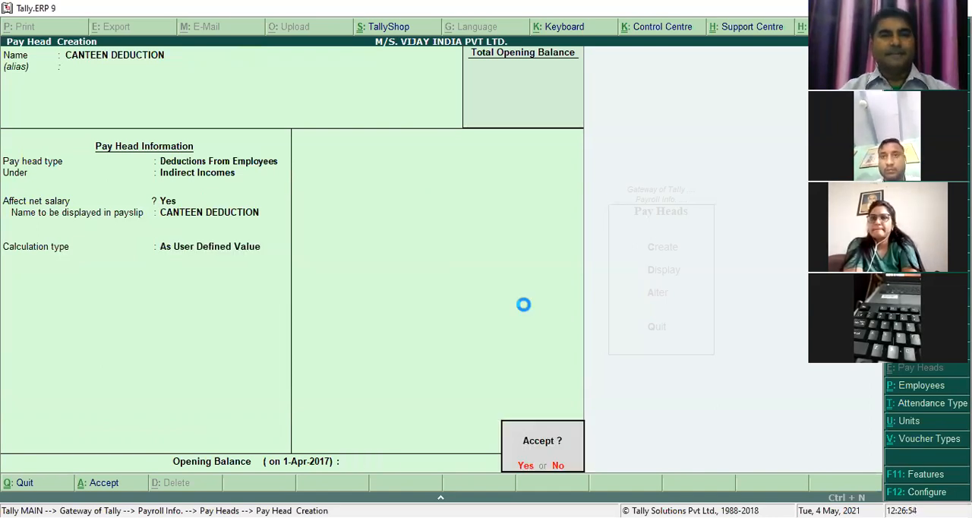
key("Return")
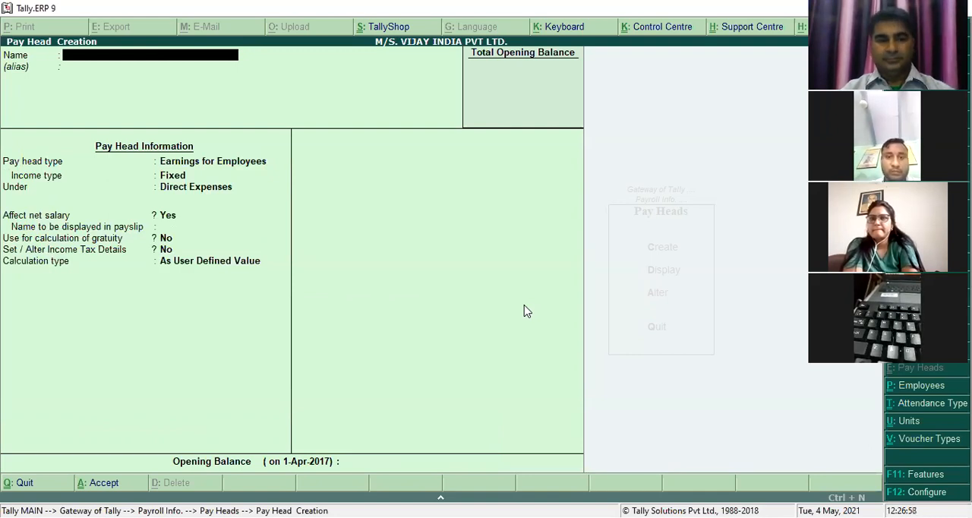
key("Escape")
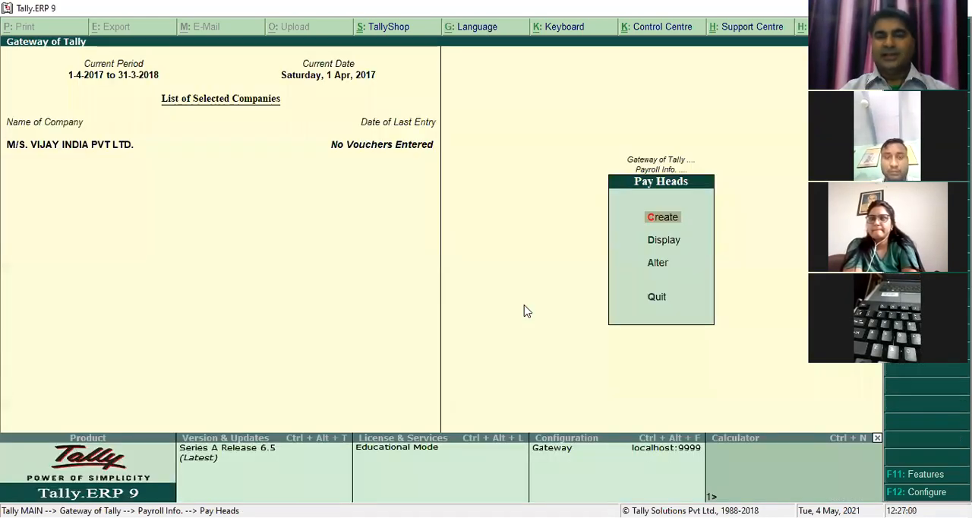
key("Return")
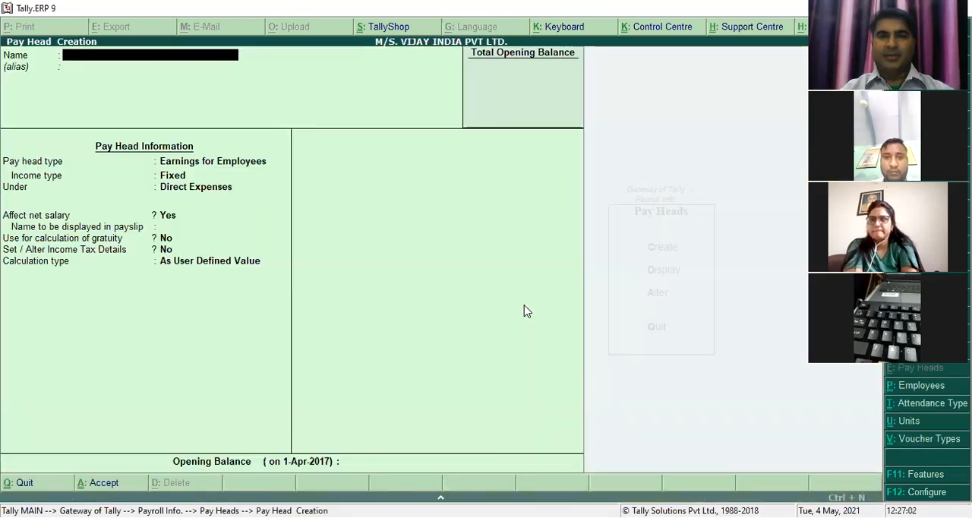
type("SALARY PAY")
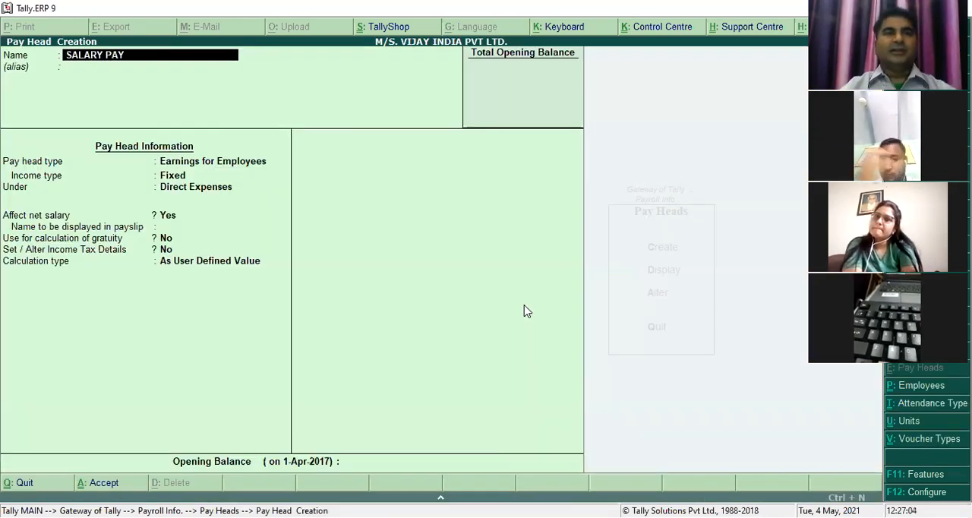
type("ABLE")
key("Return")
key("Return")
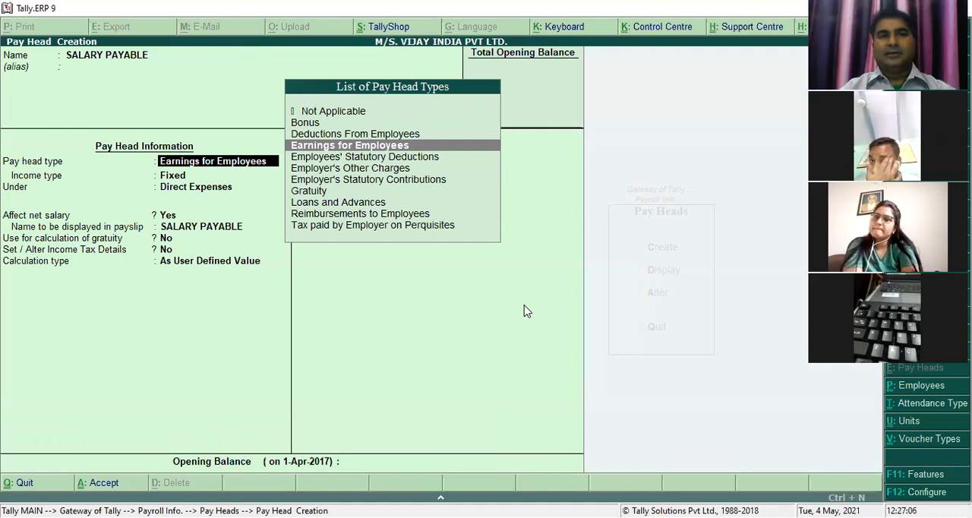
- Set SALARY PAYABLE's pay head type to Not Applicable, place it under Current Liabilities, and save the pay head
key("Up")
key("Up")
key("Up")
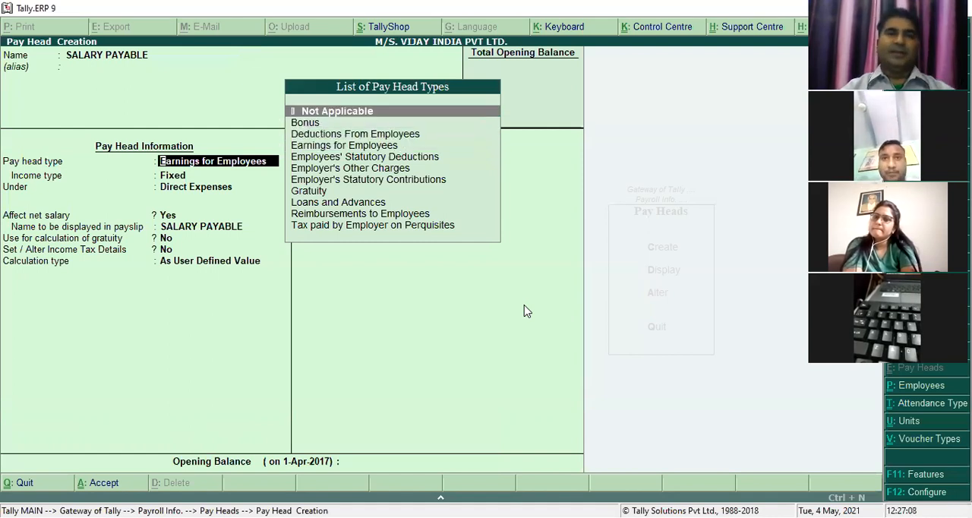
key("Return")
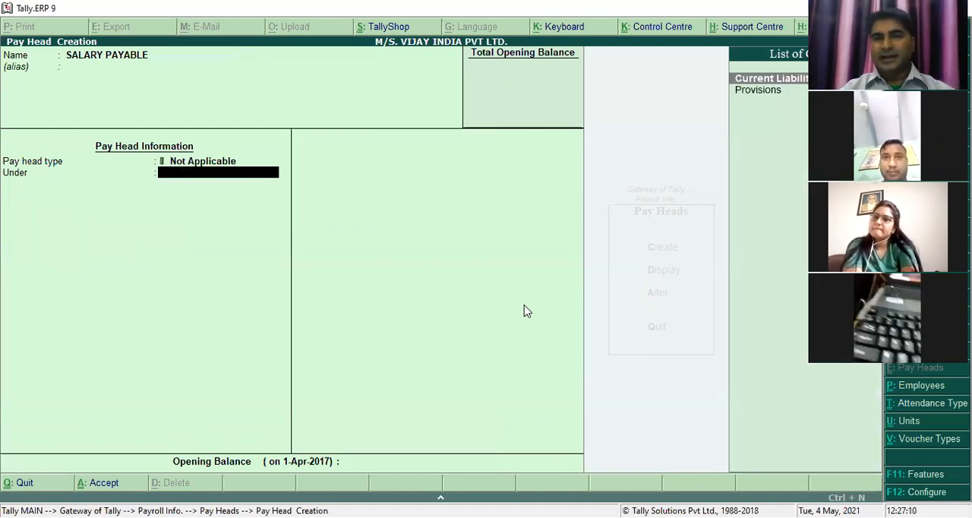
key("Return")
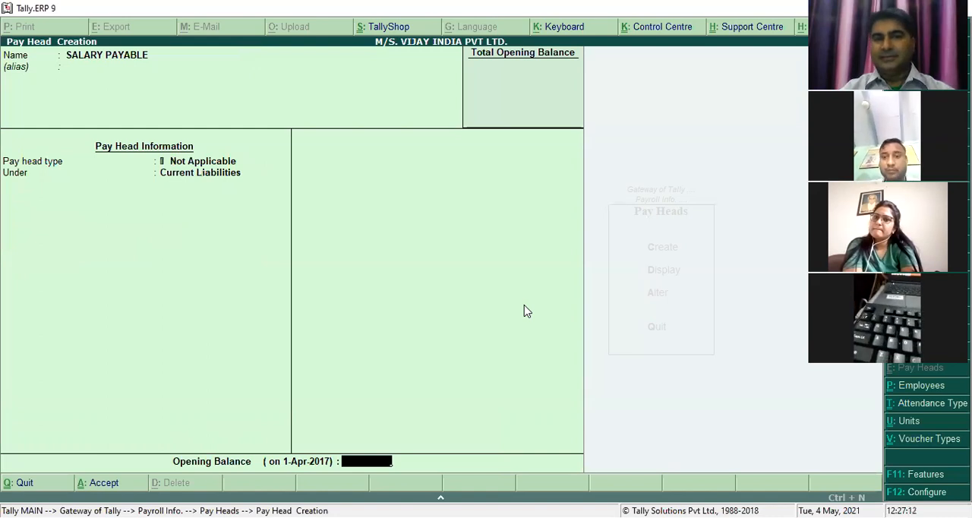
key("BackSpace")
key("BackSpace")
key("Return")
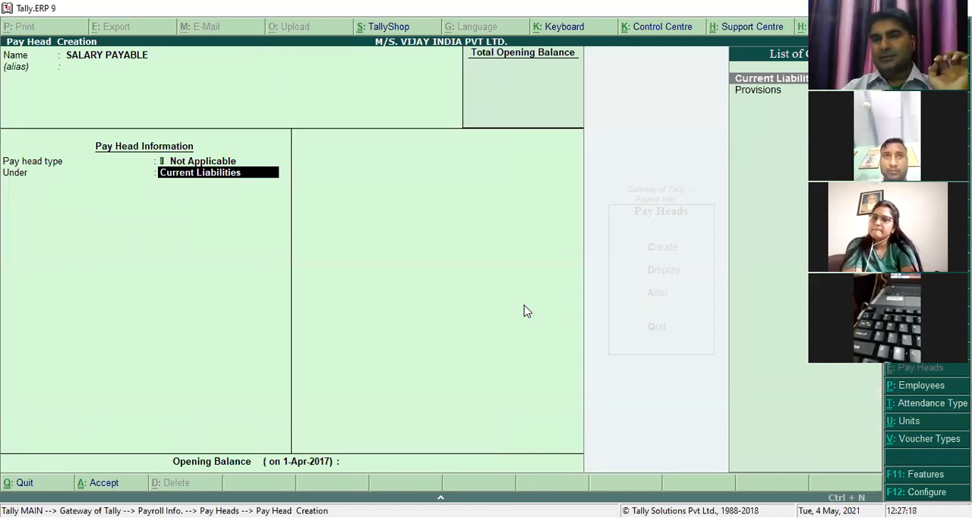
key("Return")
key("Return")
key("Return")
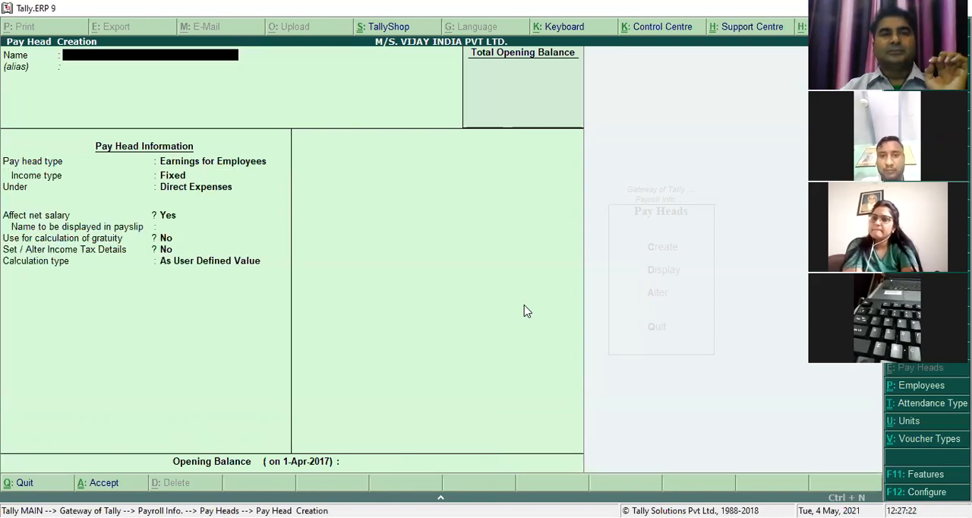
- Leave pay head creation and open the salary details definition for the last-listed employee of SALES DEPARTMENT
key("Escape")
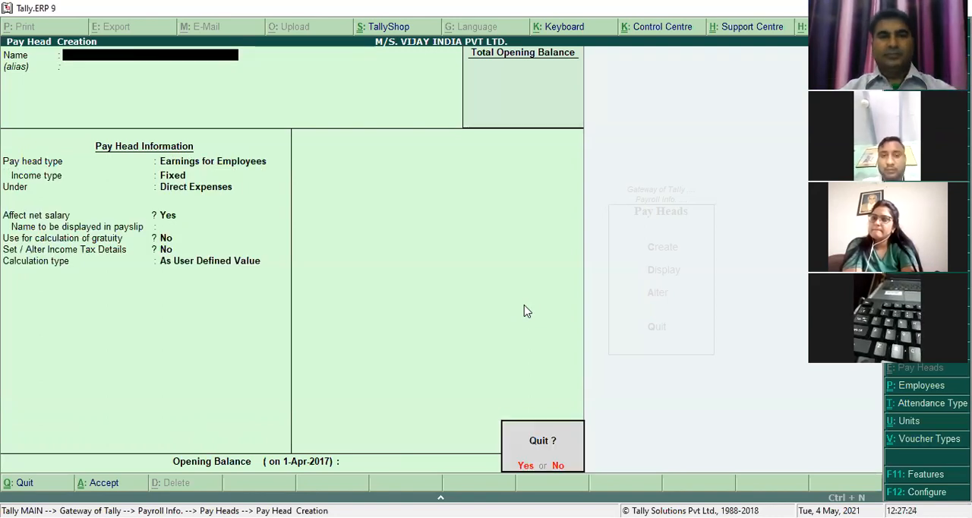
key("Return")
key("Escape")
key("Down")
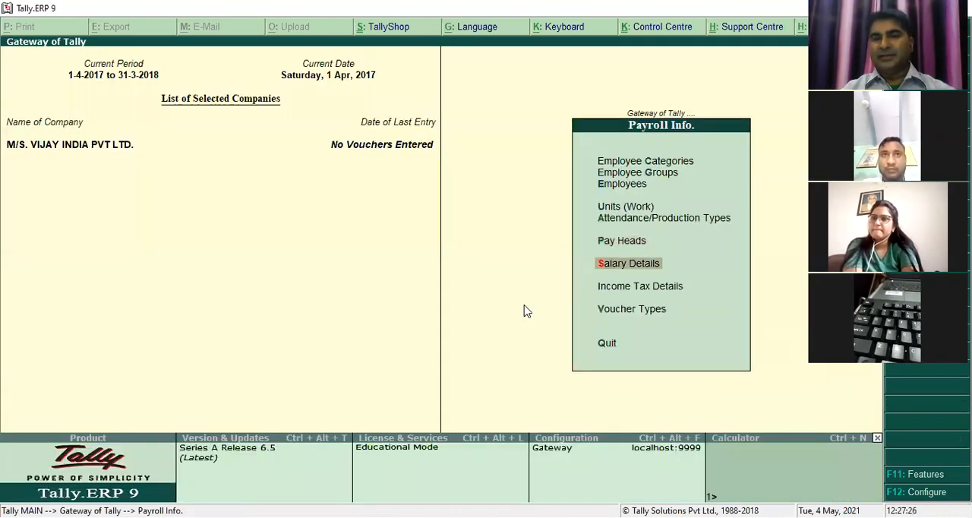
key("Return")
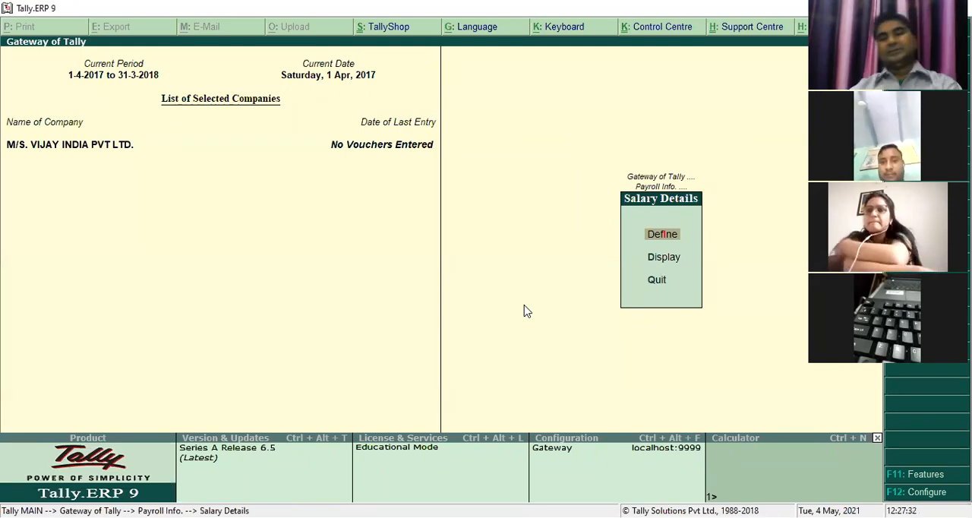
key("Return")
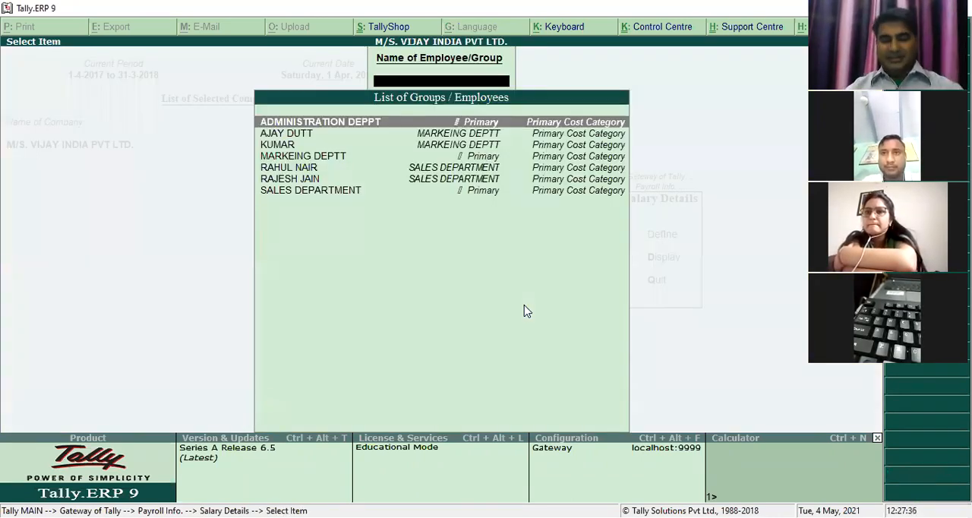
type("RAJE")
key("Return")
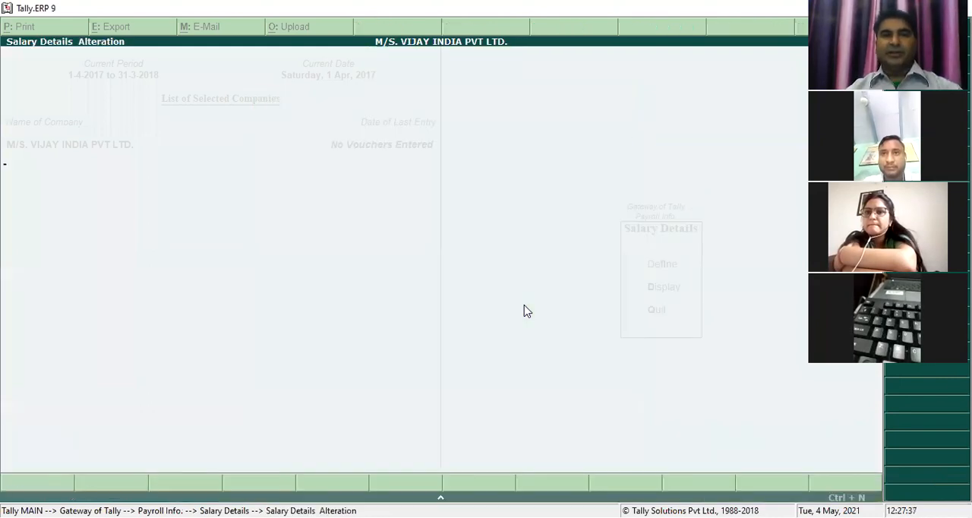
- Set the salary details' effective date to 1-Apr-2017 and add BASIC PAY at a rate of 8,000 per month
type("1-4")
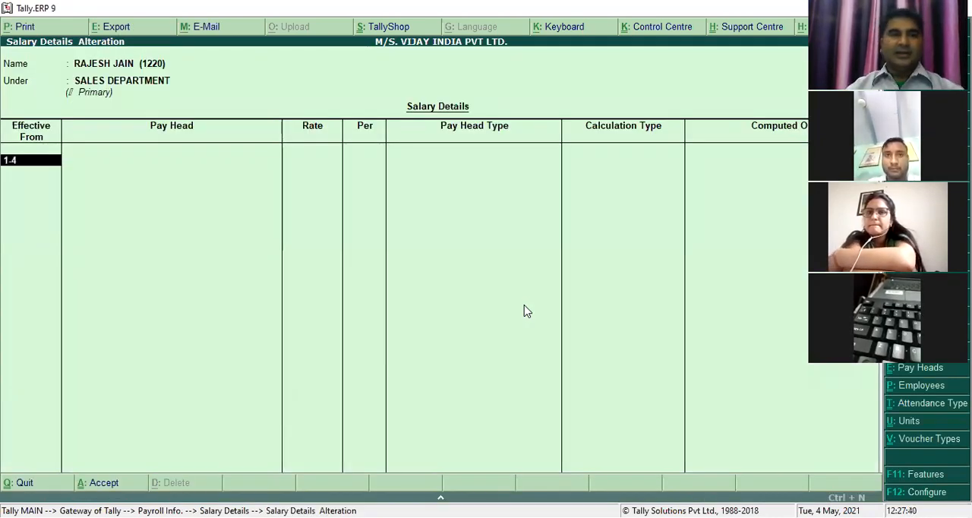
key("Return")
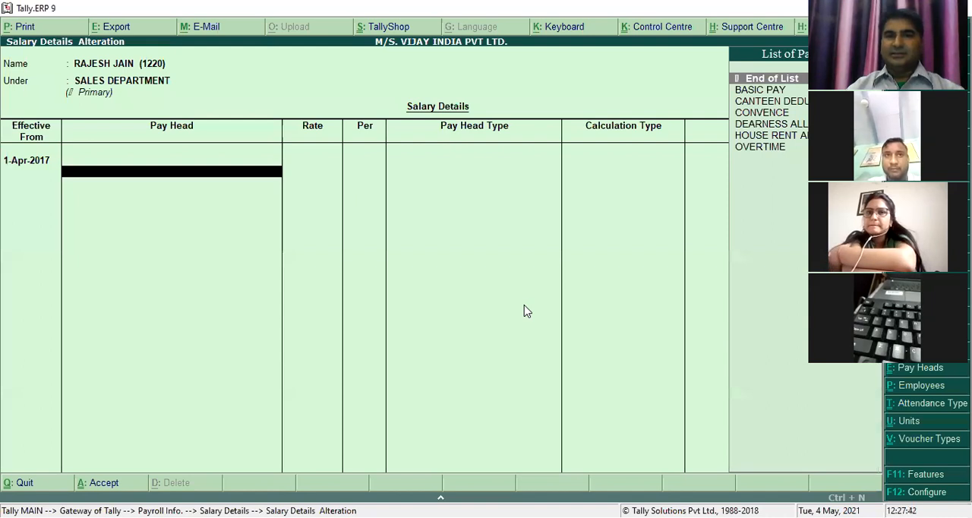
key("Down")
key("Return")
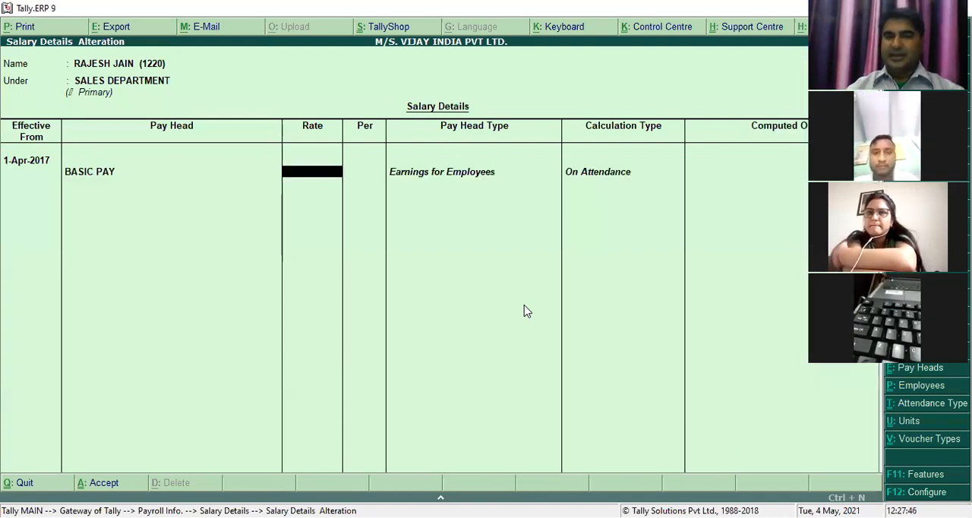
type("8000")
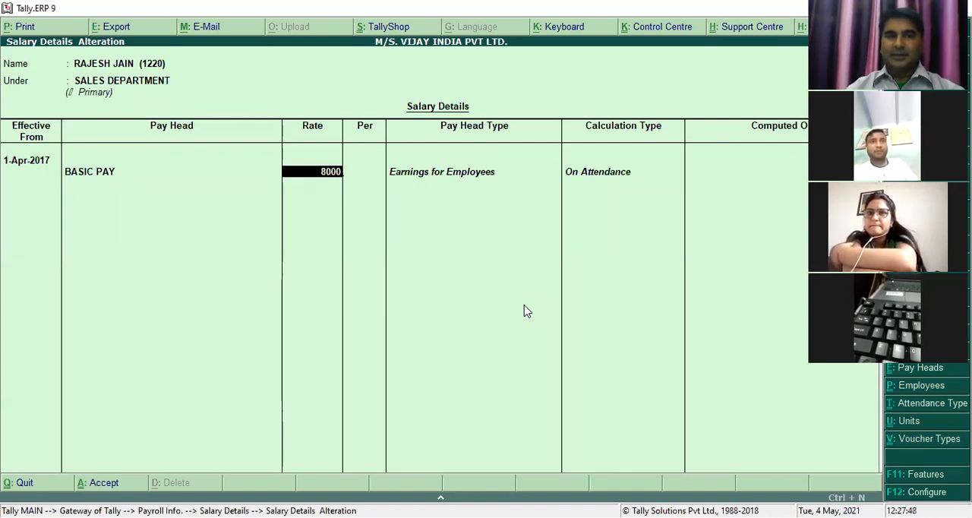
key("Return")
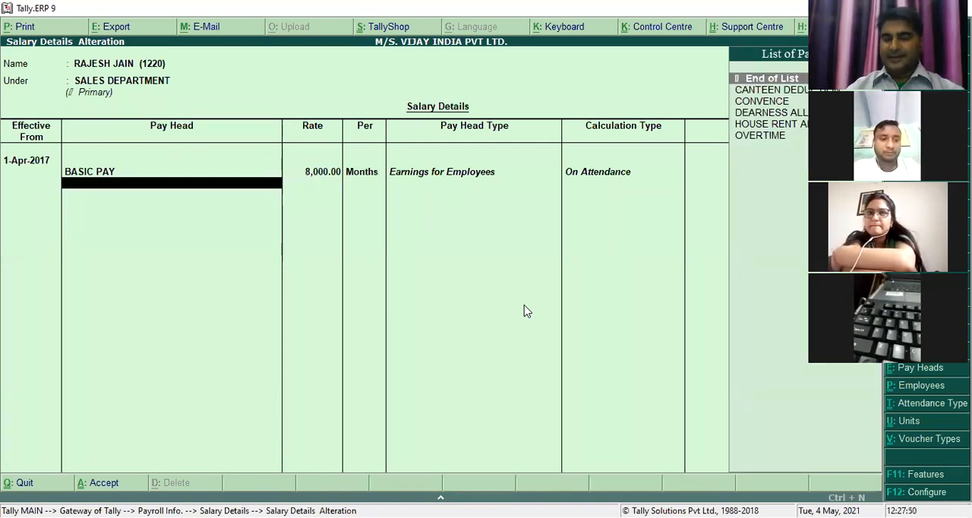
- Add the DEARNESS ALLOWANCE and HOUSE RENT ALLOWANCE pay heads to the employee's salary details
type("D")
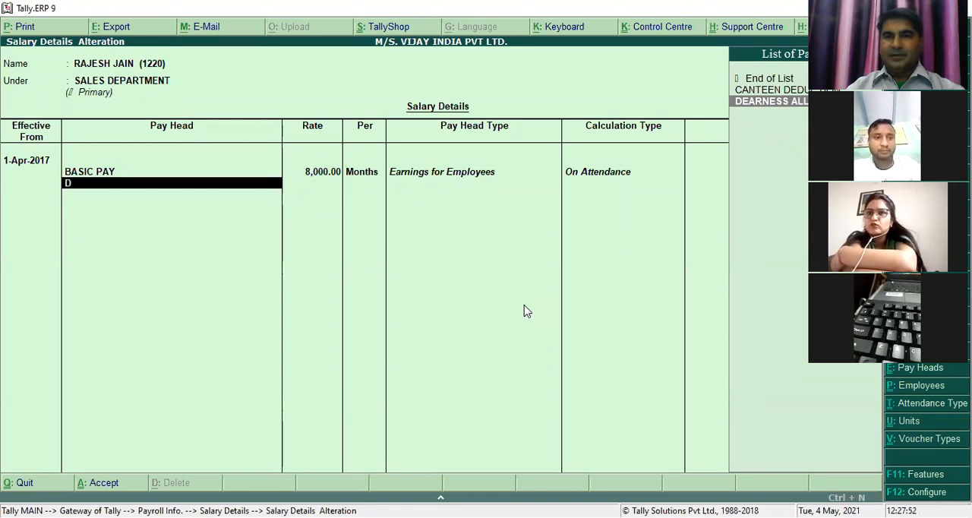
key("Return")
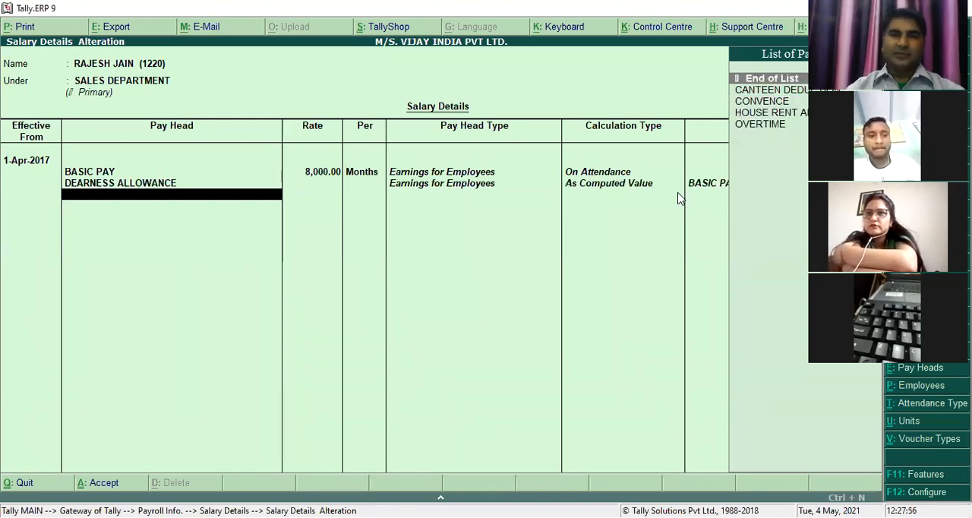
type("h")
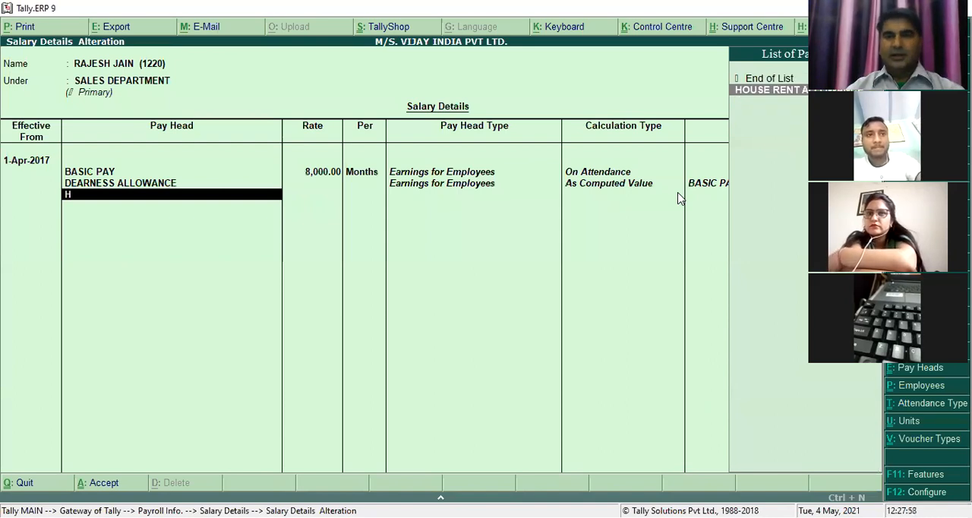
key("Return")
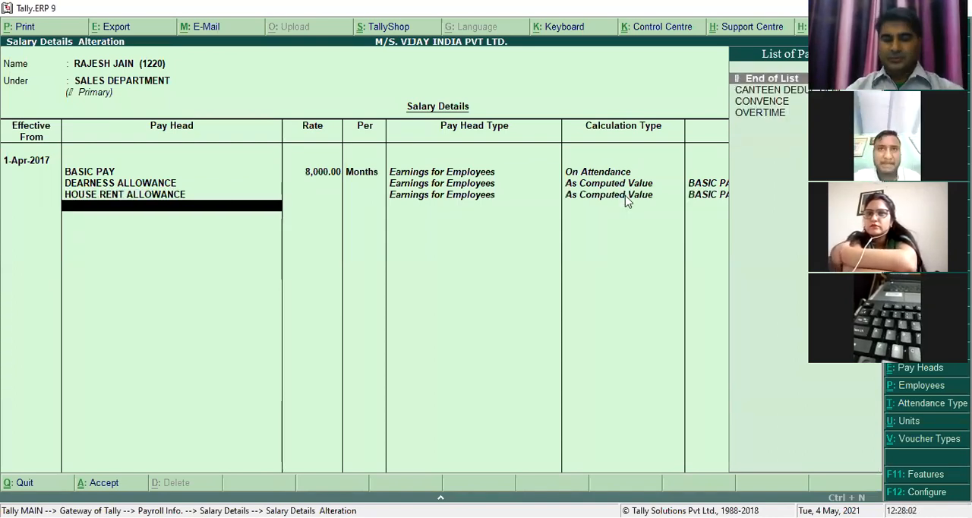
- Add the CONVENCE pay head to the employee's salary details at a rate of 800 per month
type("co")
key("Return")
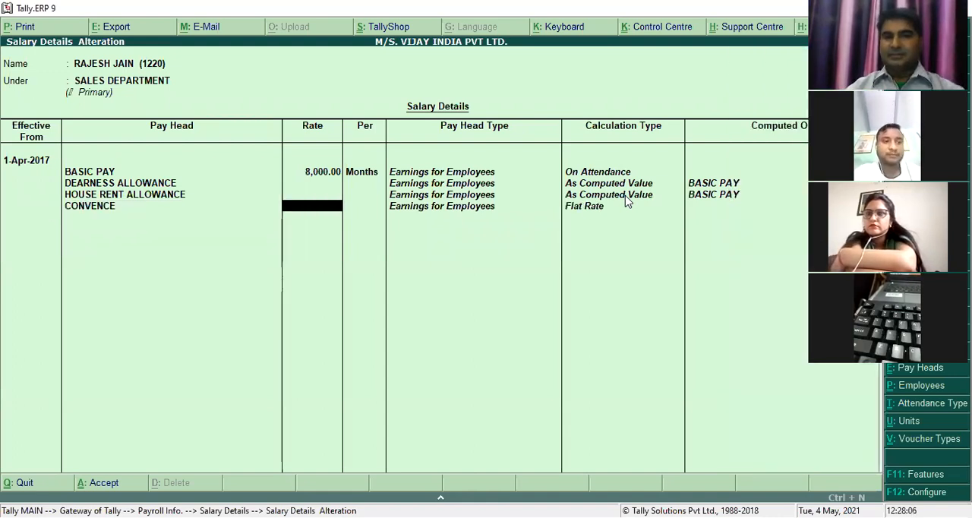
type("800")
key("Return")
key("Return")
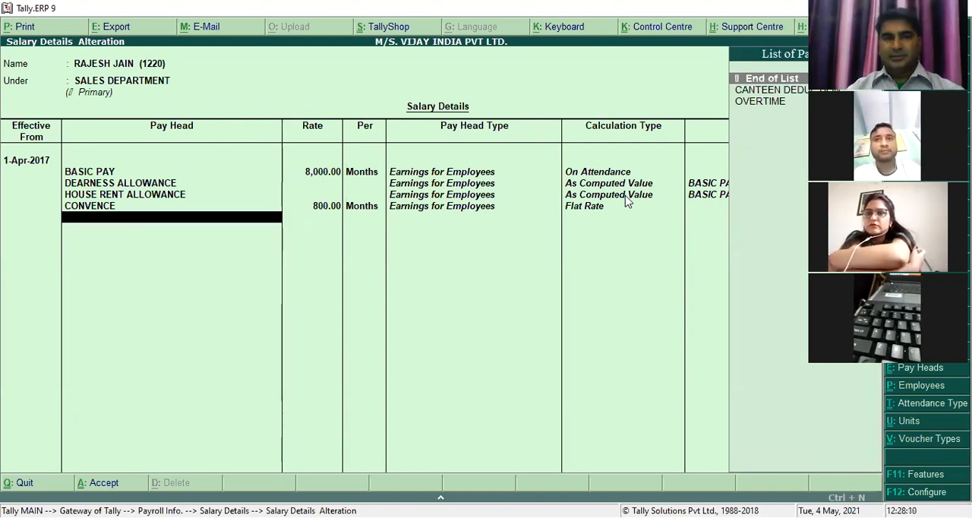
- Add the OVERTIME pay head to the employee's salary details at a rate of 200 per HRS
key("Down")
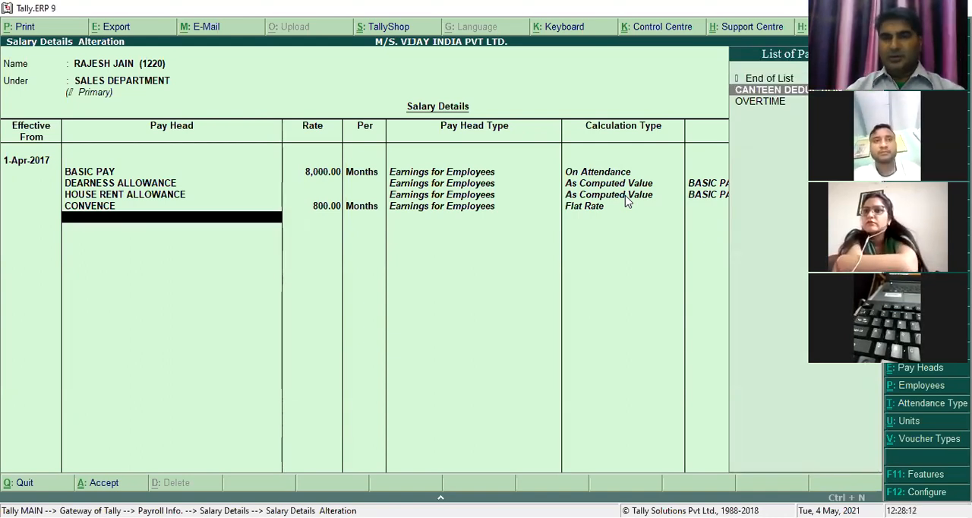
key("Down")
key("Return")
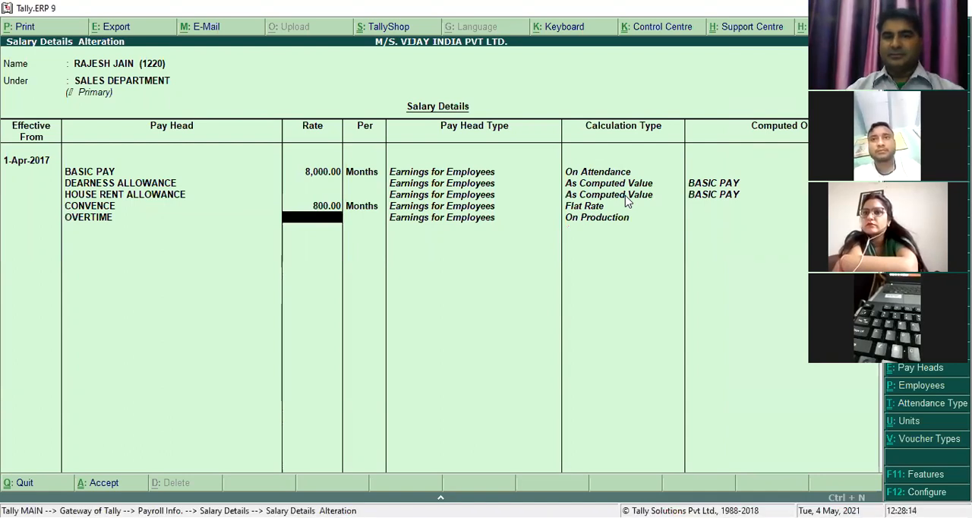
type("200")
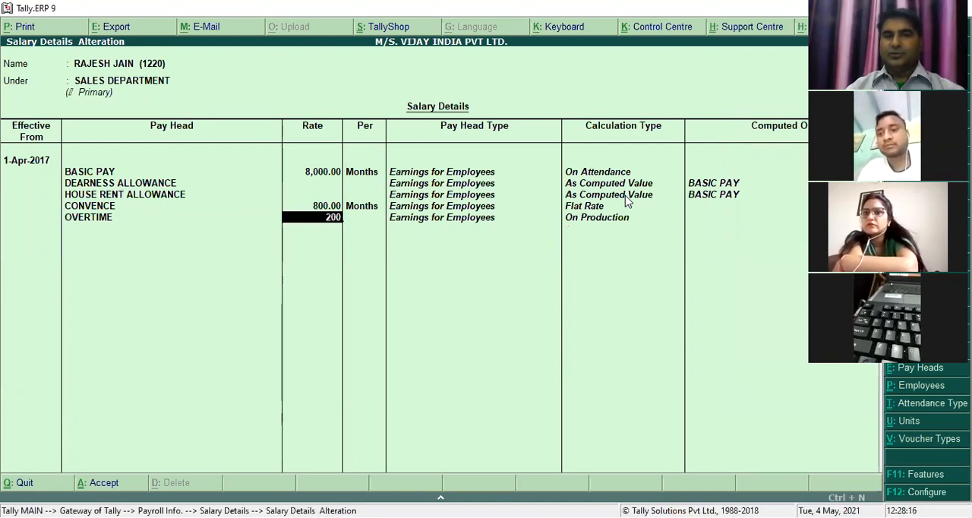
key("Return")
- Add the CANTEEN DEDUCTION pay head, end the pay head list, and save the employee's salary details
key("Return")
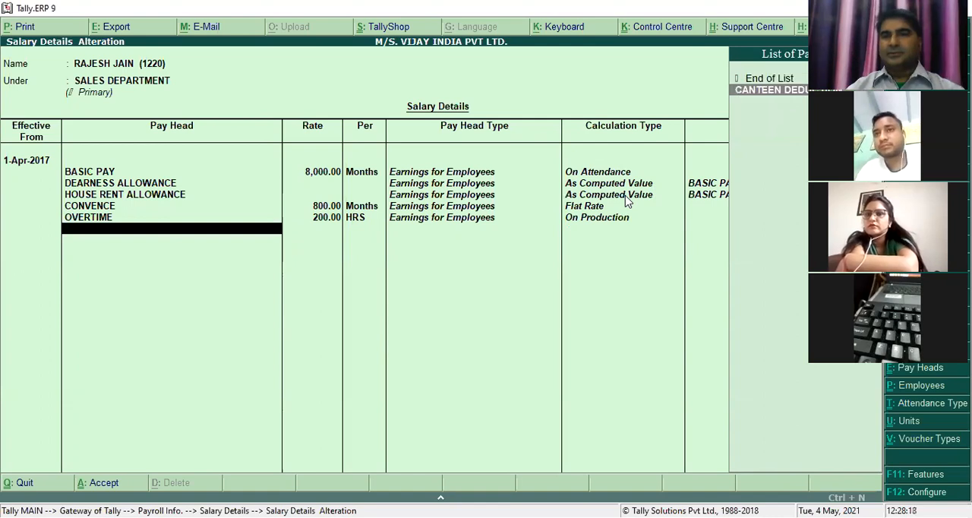
key("Return")
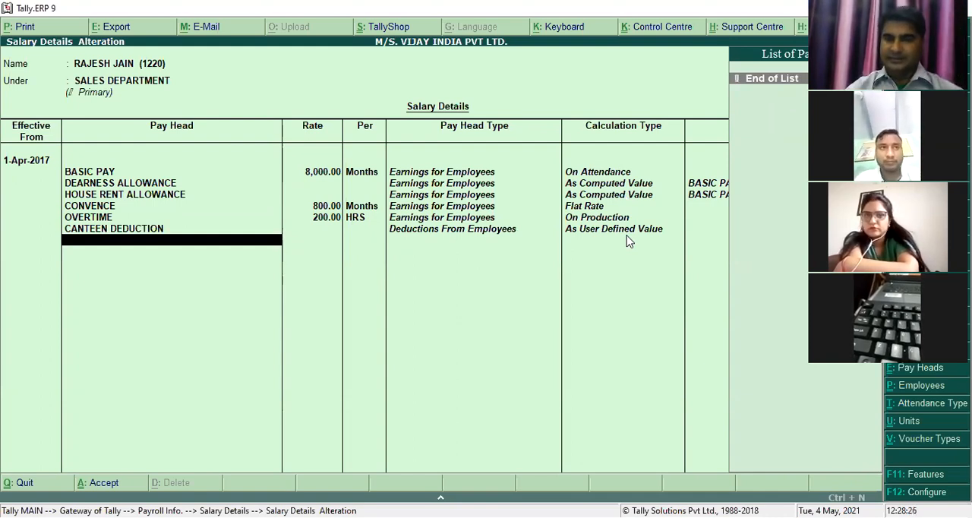
key("Return")
key("Return")
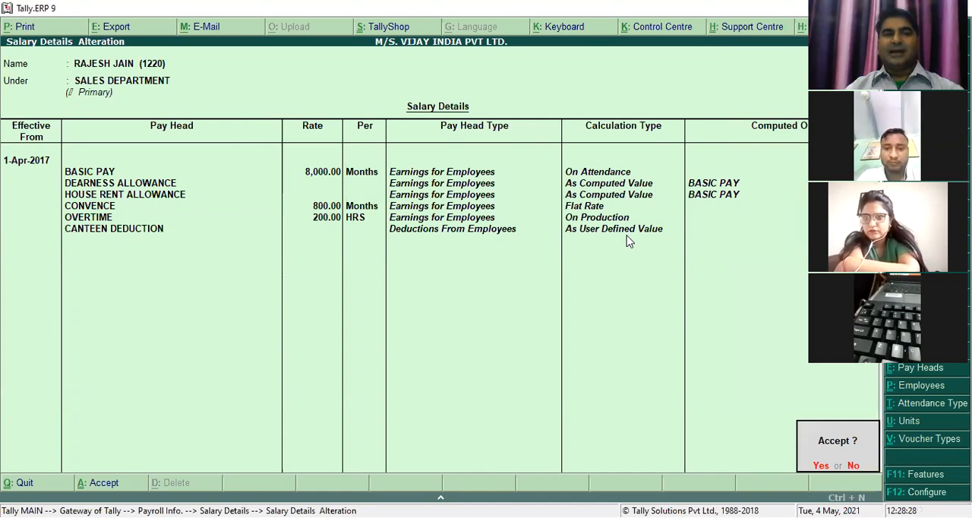
key("Return")
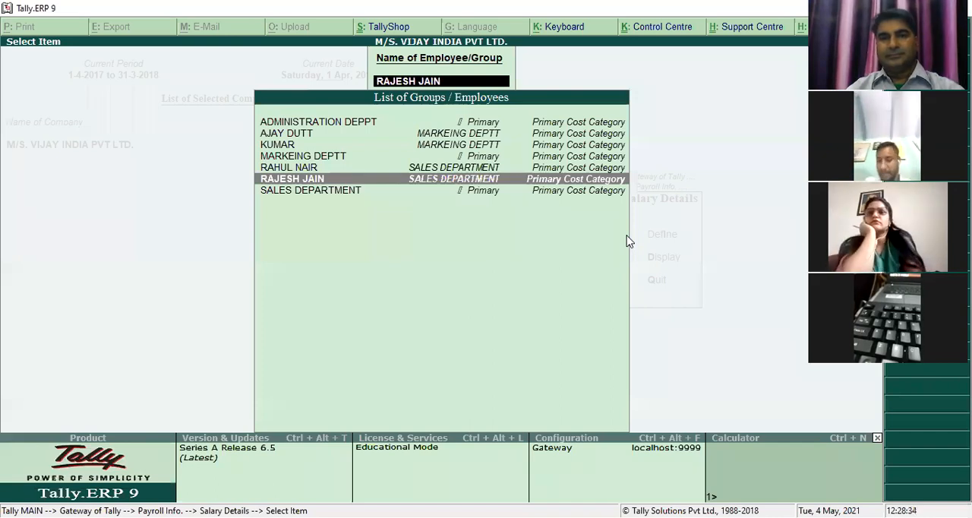
- Open the MARKEING DEPTT group's salary details and set the effective date to 1-Apr-2017
key("Up")
key("Up")
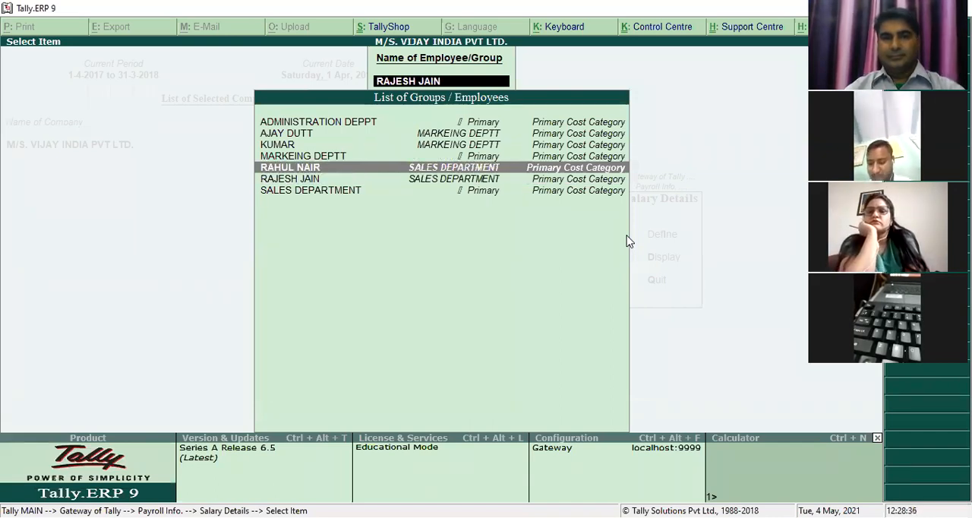
key("Return")
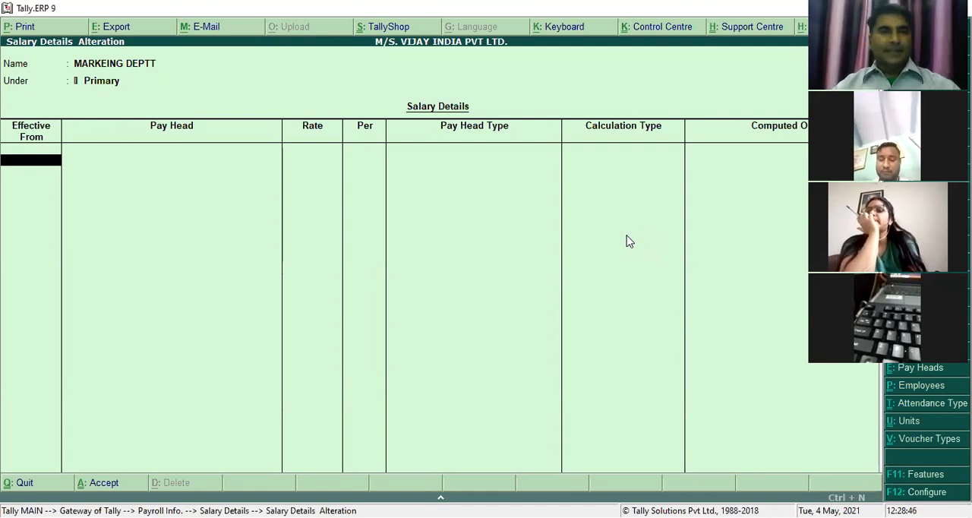
type("1-4")
key("Return")
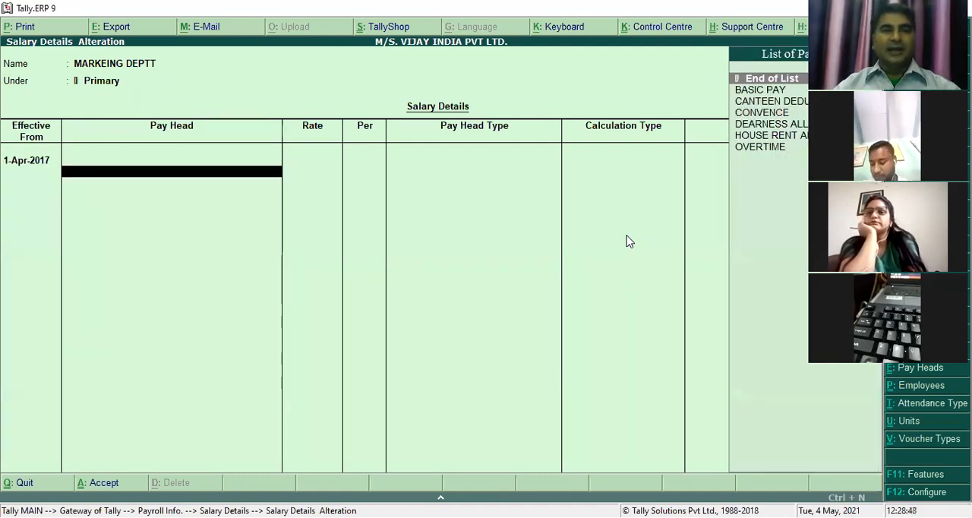
- Add the BASIC PAY pay head to MARKEING DEPTT at a rate of 10,000 per month
type("B")
key("Return")
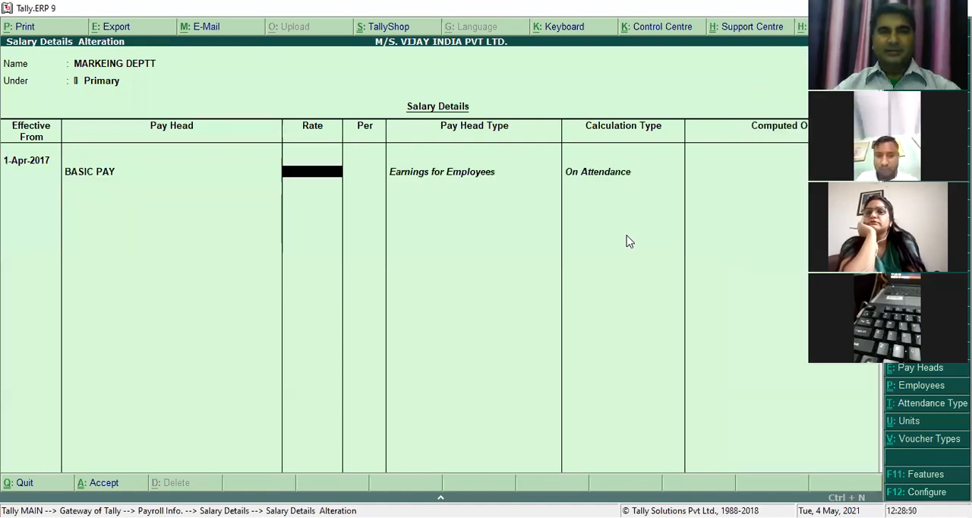
type("10,000")
key("Return")
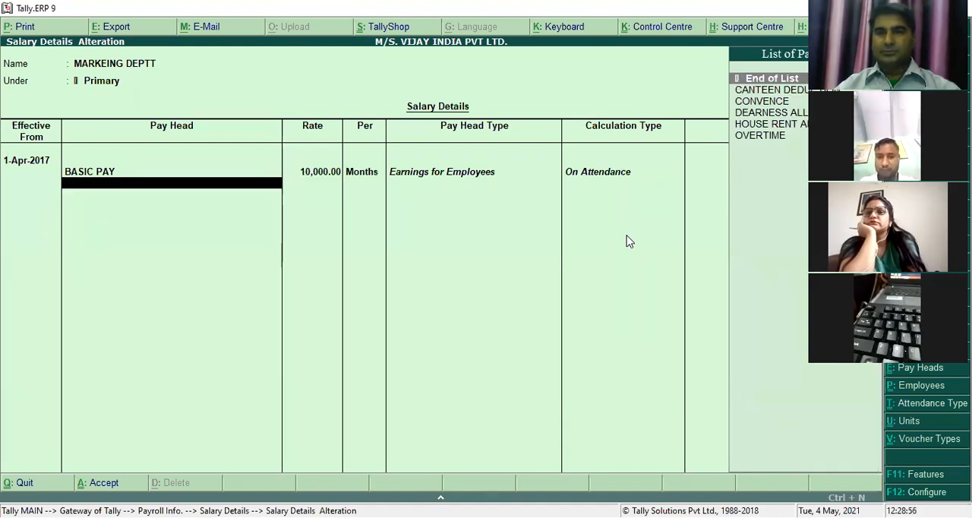
- Add the DEARNESS ALLOWANCE and HOUSE RENT ALLOWANCE pay heads to MARKEING DEPTT's salary details
type("D")
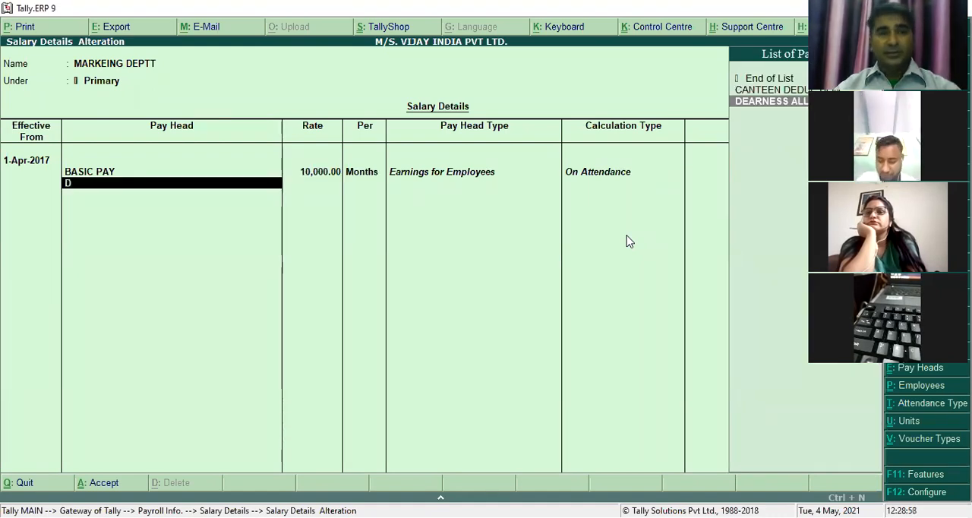
key("Return")
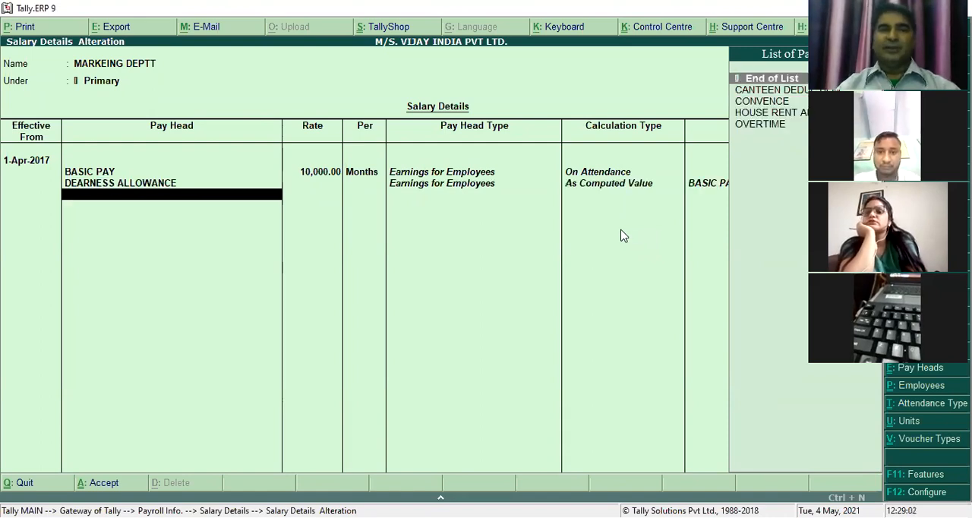
type("H")
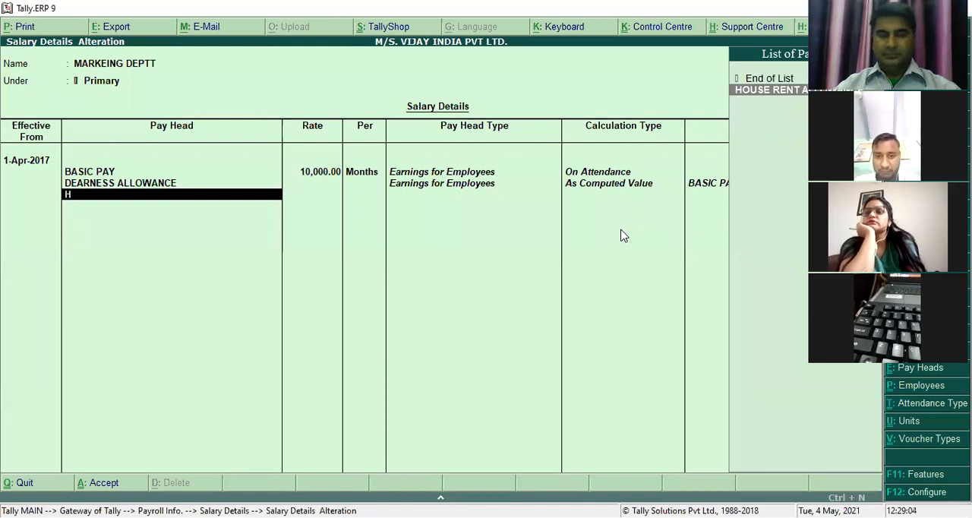
key("Return")
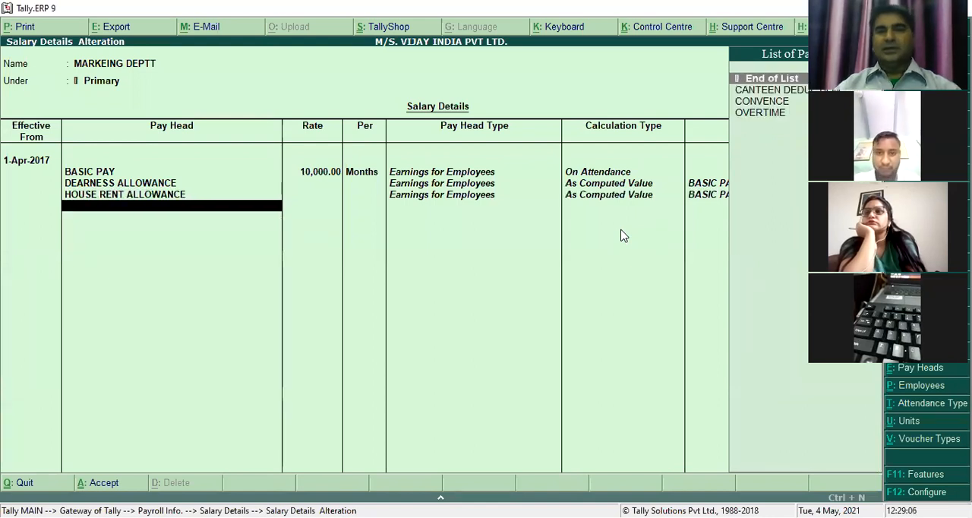
- Add the CONVENCE pay head to MARKEING DEPTT's salary details at a rate of 1,200 per month
key("Down")
key("Down")
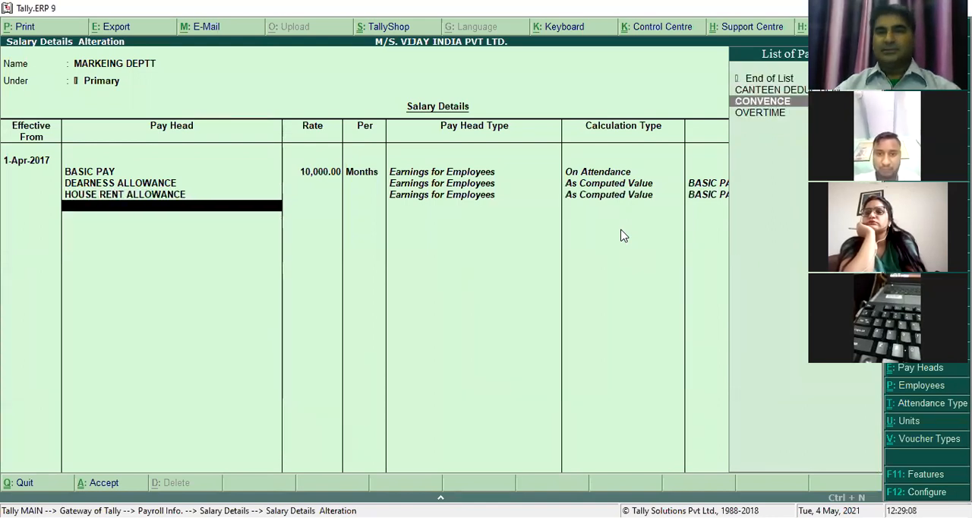
key("Return")
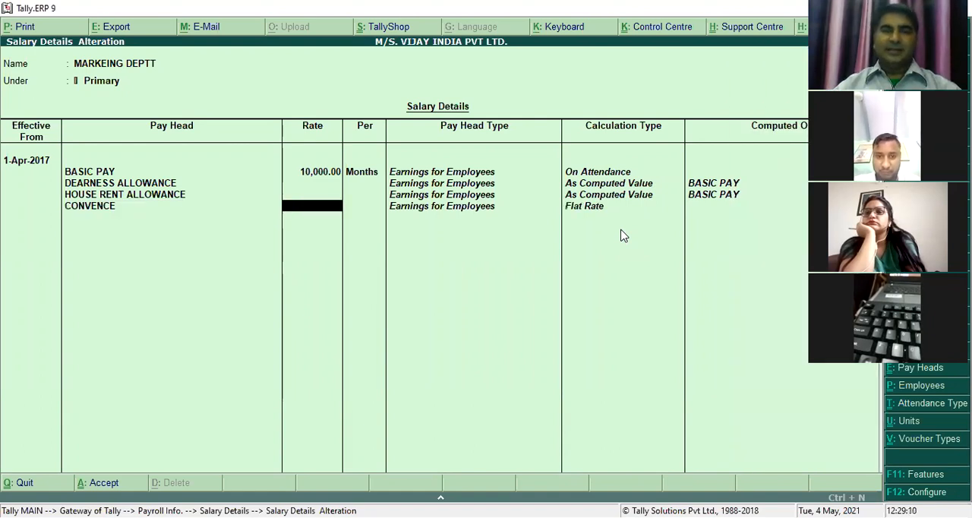
type("1200")
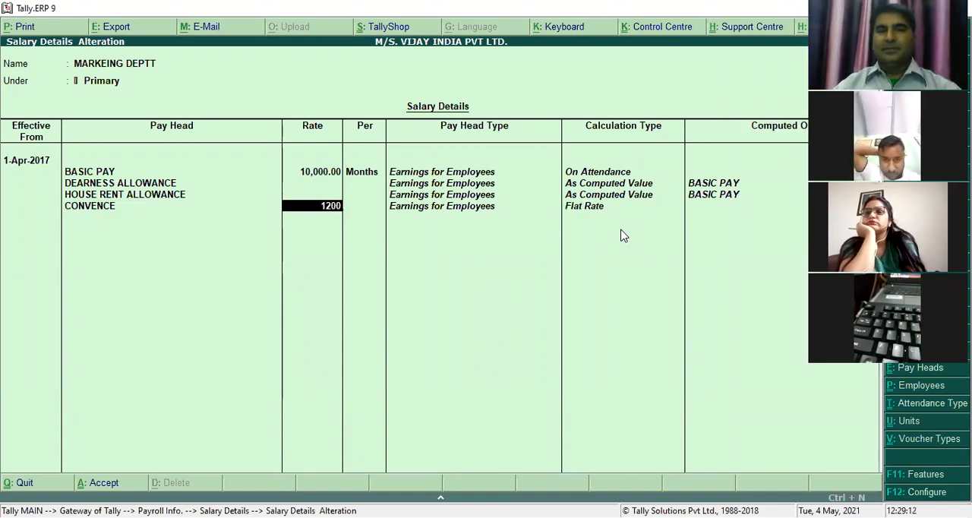
key("Return")
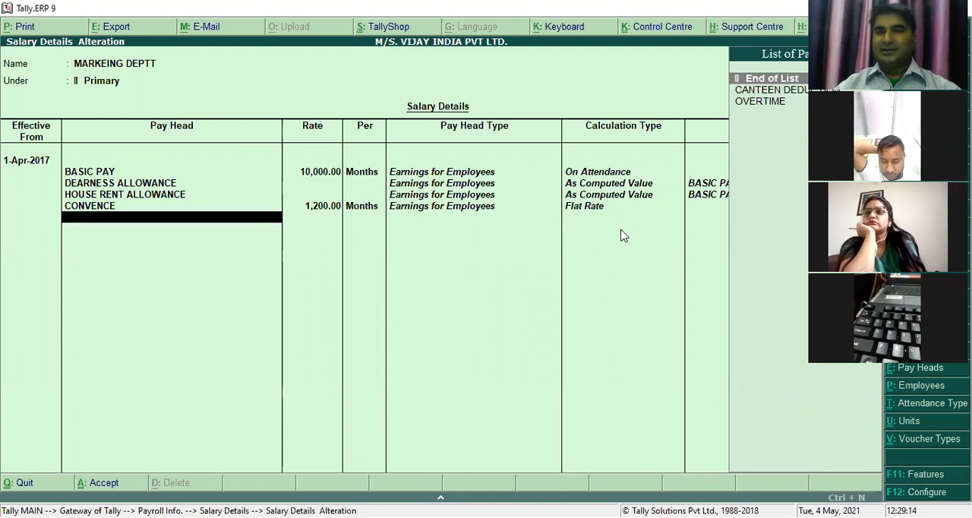
- Add the OVERTIME pay head to MARKEING DEPTT's salary details at a rate of 550 per HRS
key("Down")
key("Down")
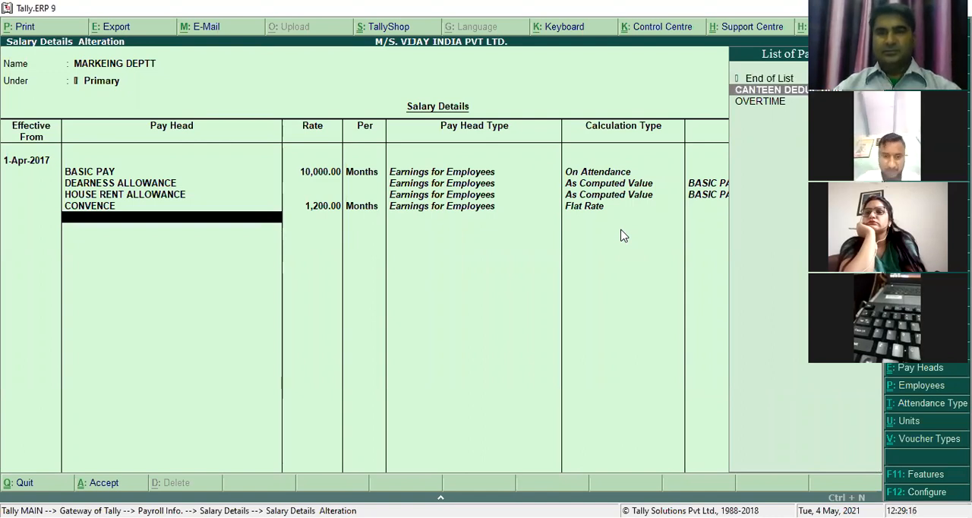
key("Return")
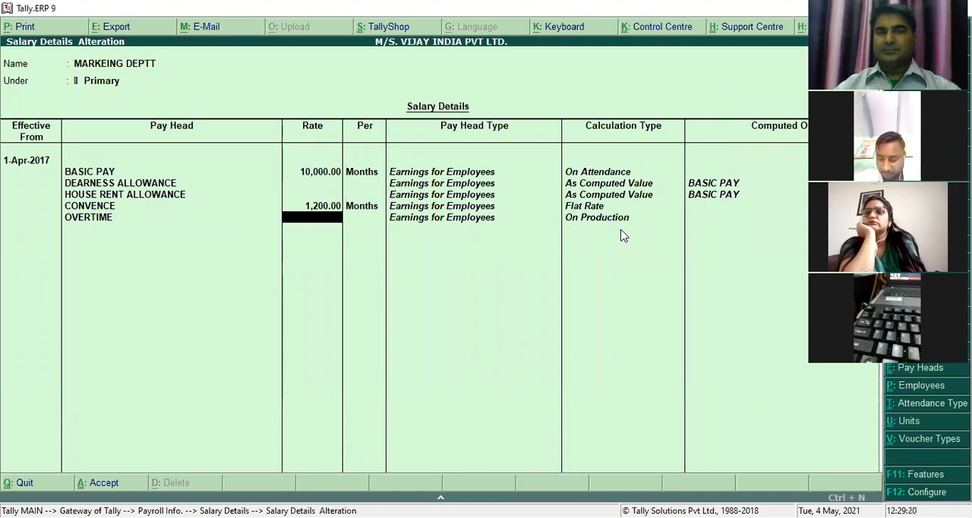
type("550")
key("Return")
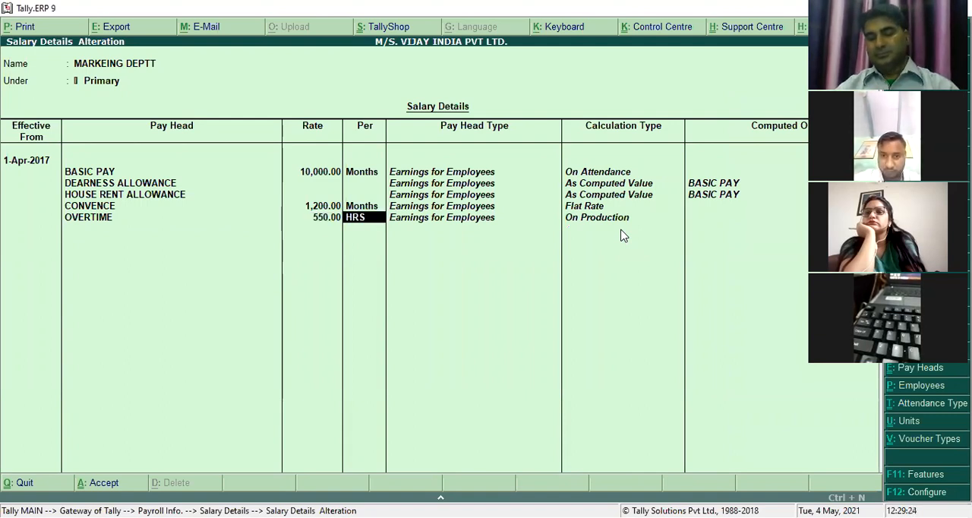
key("Return")
- Add the CANTEEN DEDUCTION pay head, end the pay head list, and save MARKEING DEPTT's salary details
key("Down")
key("Return")
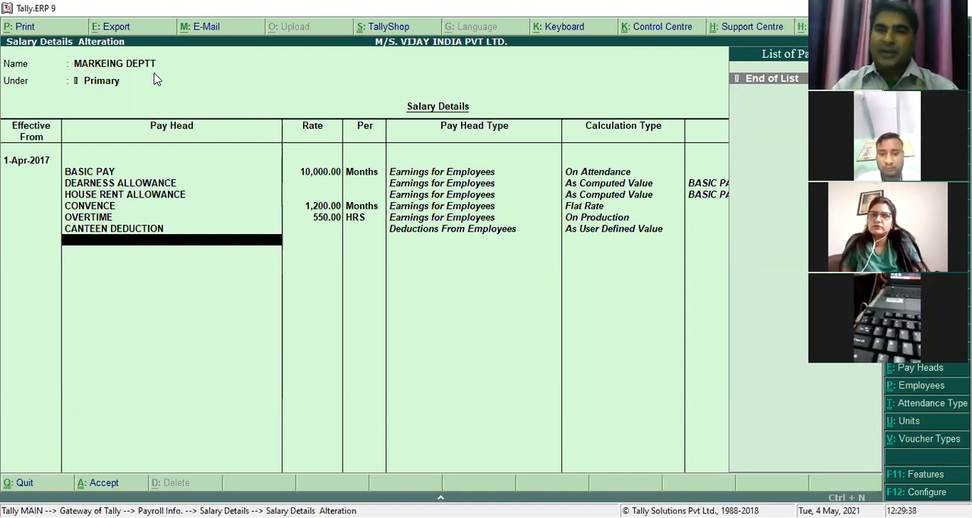
key("Return")
key("Return")
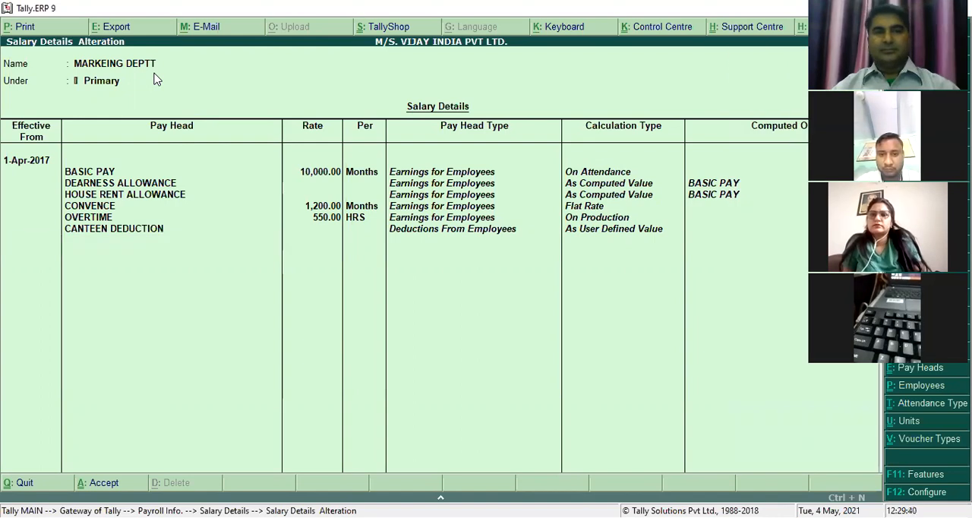
key("Return")
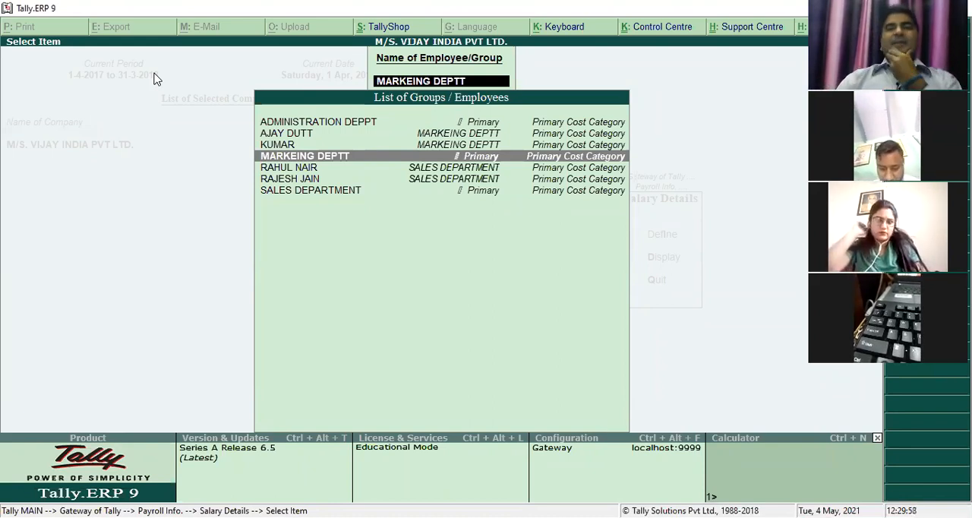
- Open the SALES DEPARTMENT group's salary details and set the effective date to 1-Apr-2017
type("SA")
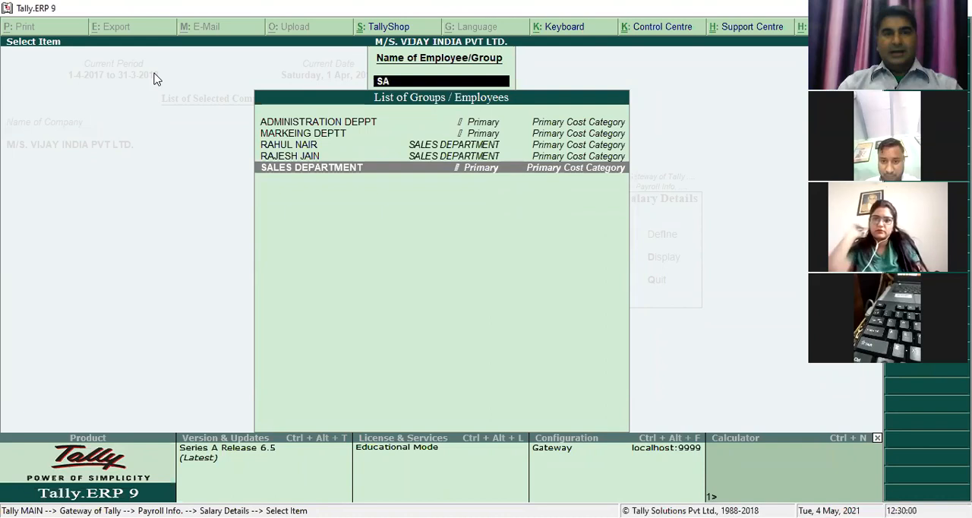
key("Return")
type("1-4")
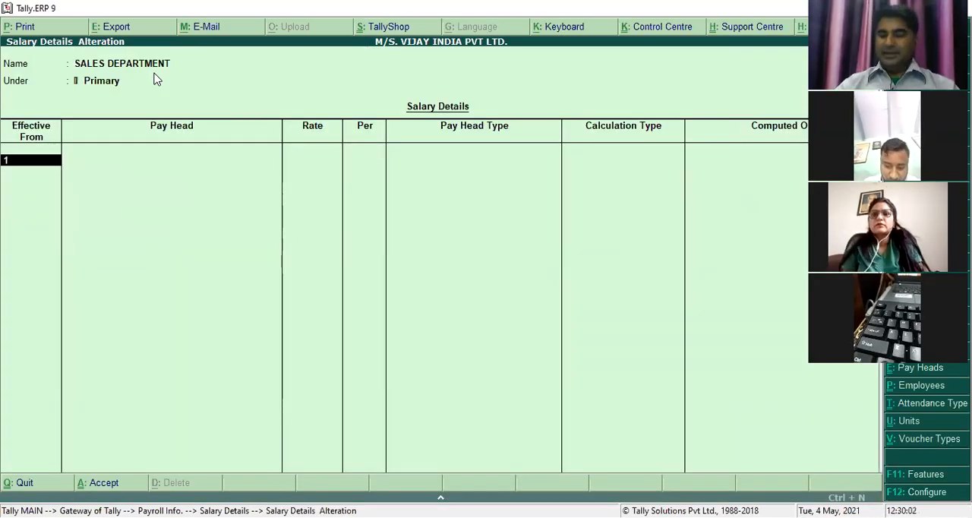
key("Return")
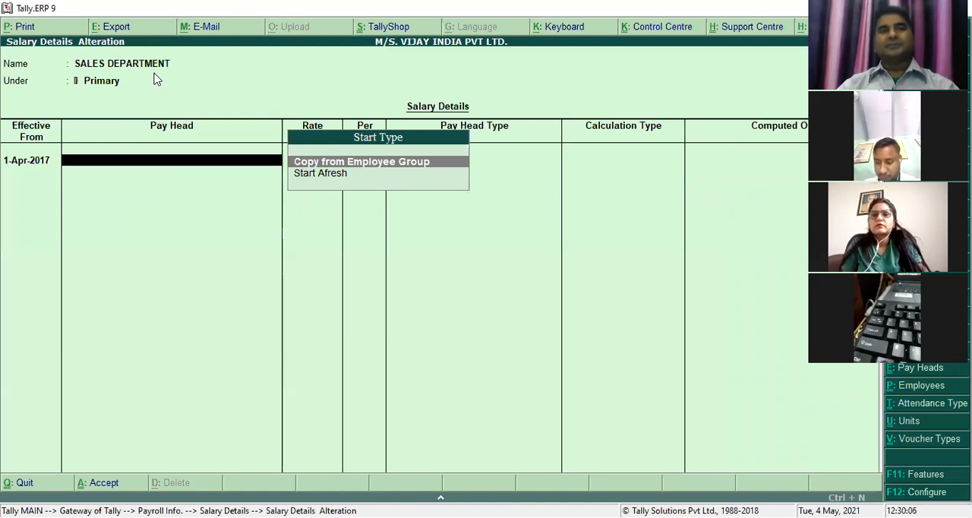
- Set Allow Copy From Employee to Yes in the salary details configuration and accept it
key("Down")
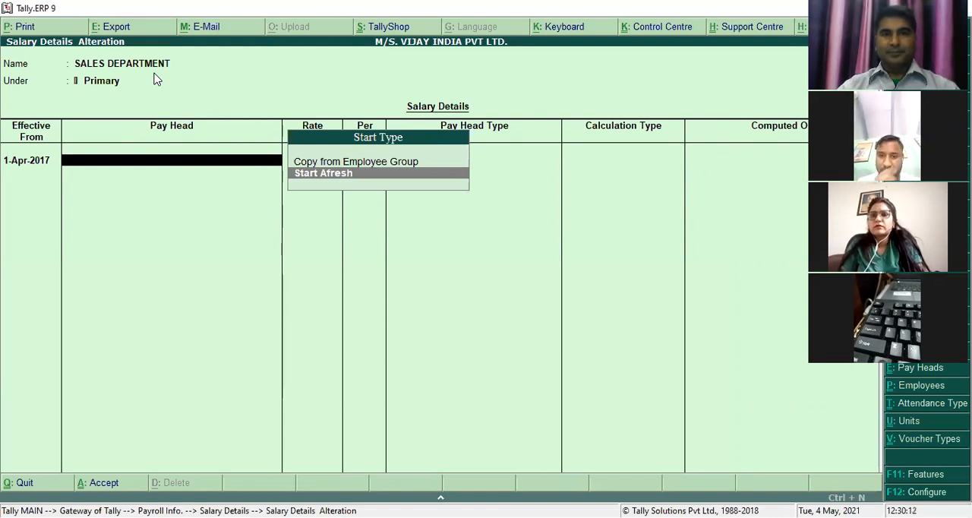
key("F12")
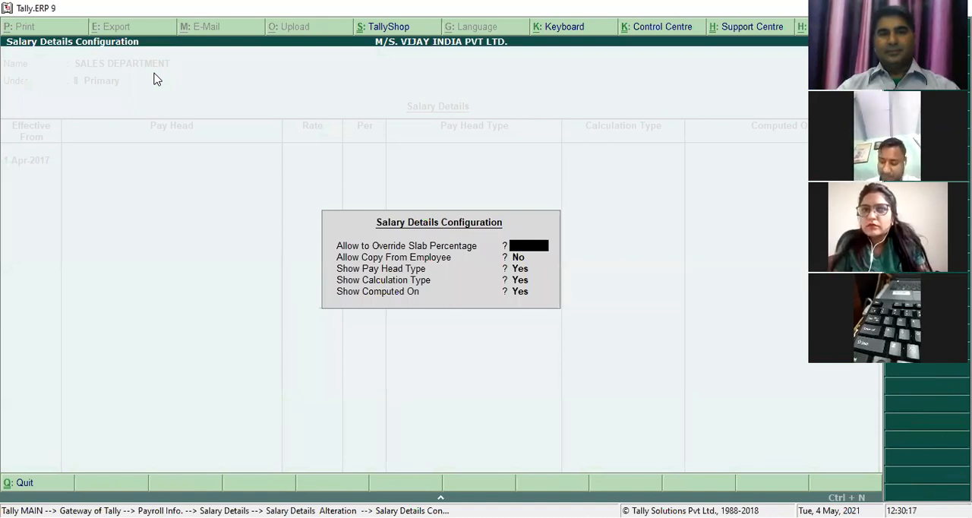
key("Return")
key("y")
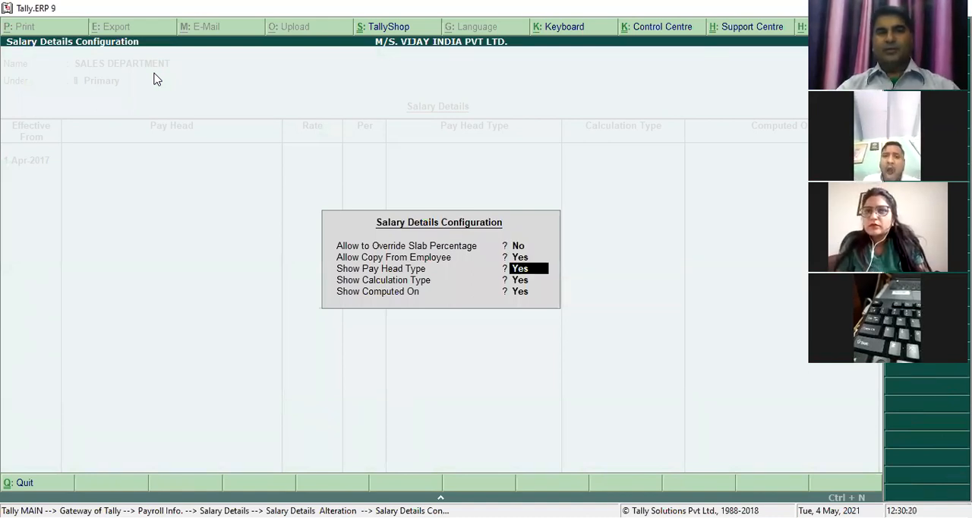
key("ctrl+a")
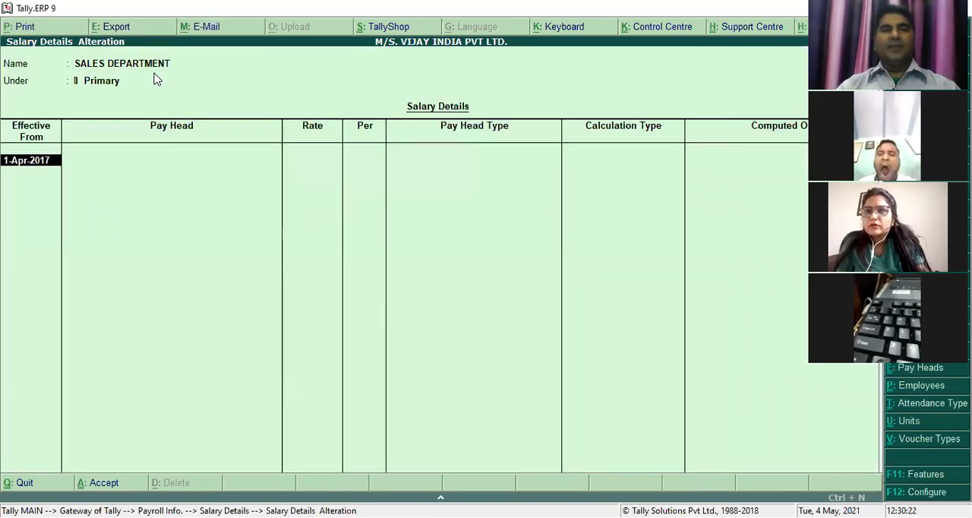
- Choose Start Afresh for SALES DEPARTMENT and add the BASIC PAY pay head at a rate of 8,000 per month
key("Return")
key("Down")
key("Down")
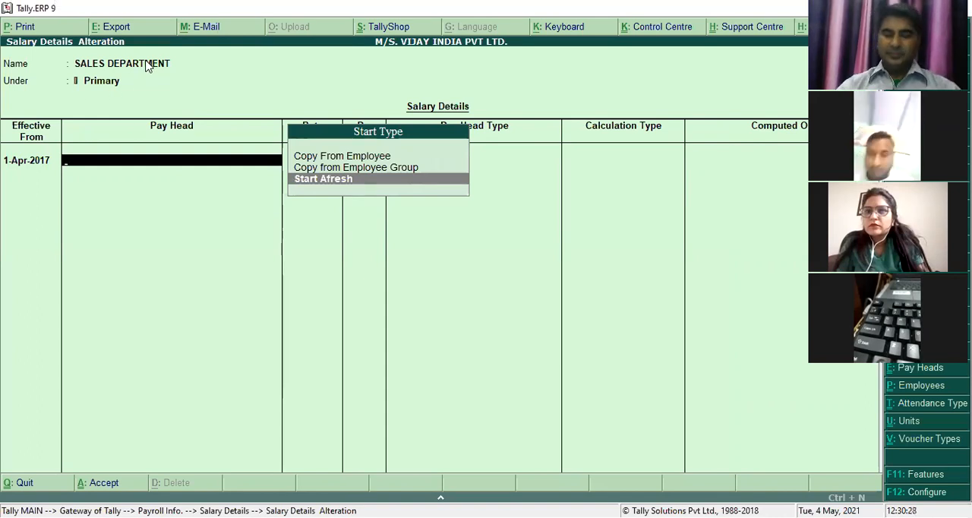
key("Return")
type("B")
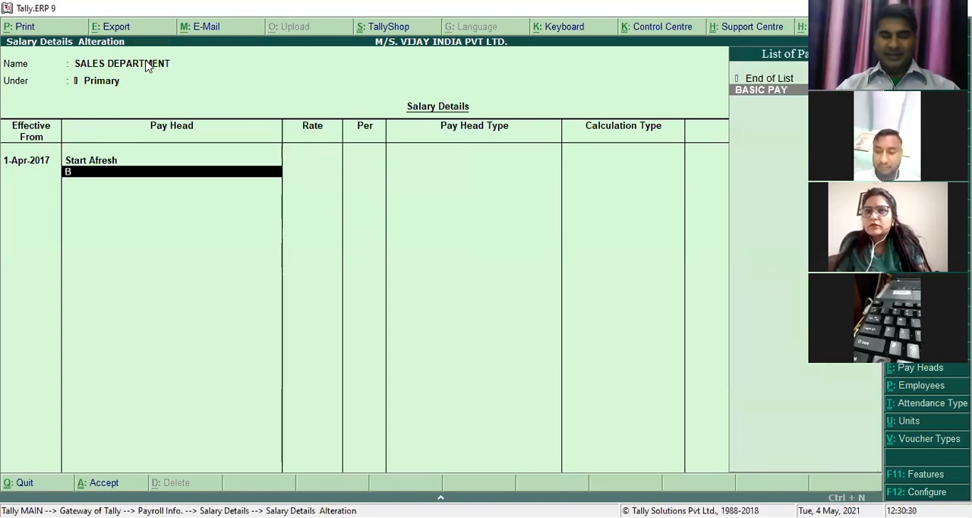
key("Return")
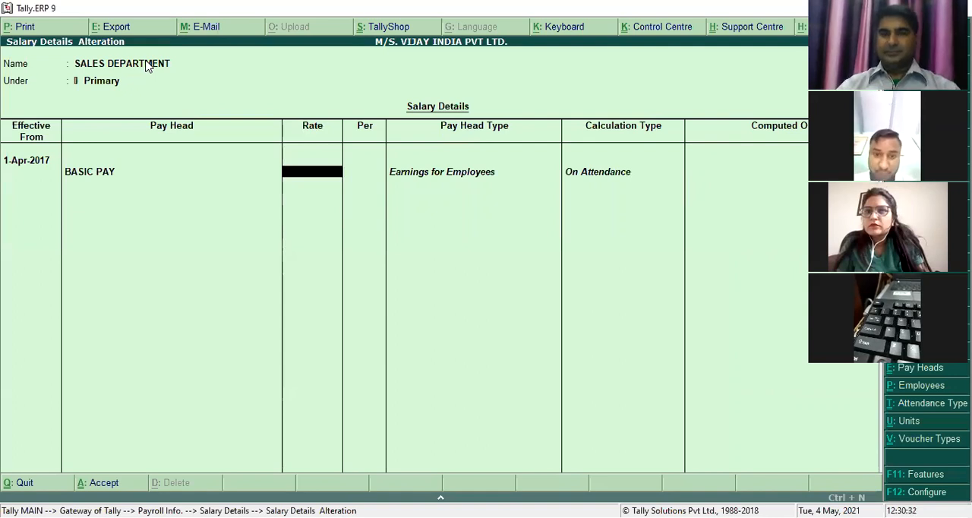
type("8000")
key("Return")
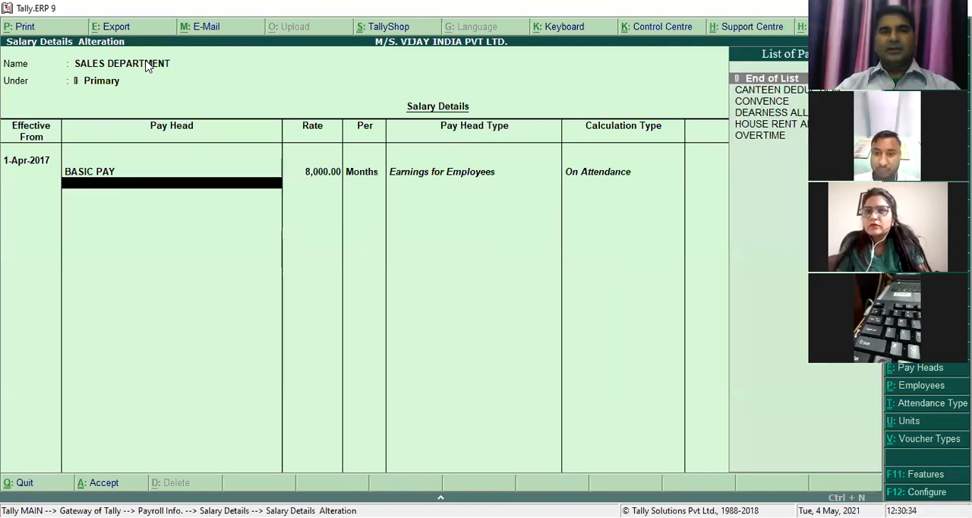
- Add the DEARNESS ALLOWANCE pay head to SALES DEPARTMENT's salary details
key("Down")
key("Down")
key("Down")
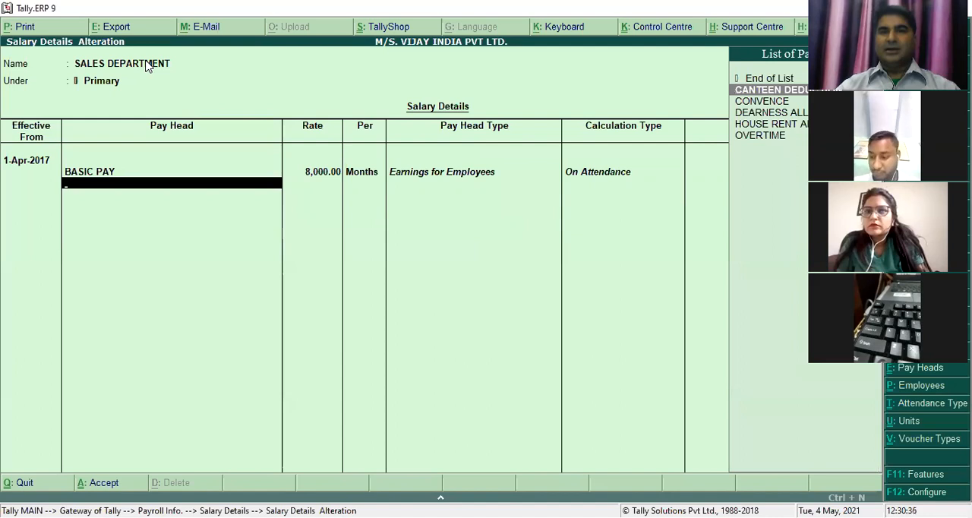
key("Return")
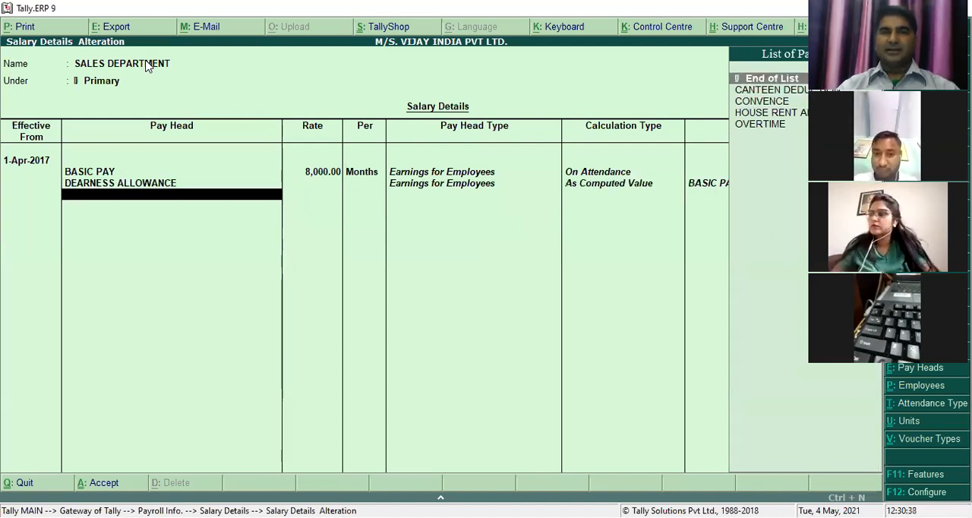
- Add the HOUSE RENT ALLOWANCE pay head below DEARNESS ALLOWANCE in SALES DEPARTMENT's salary details
key("Down")
key("Down")
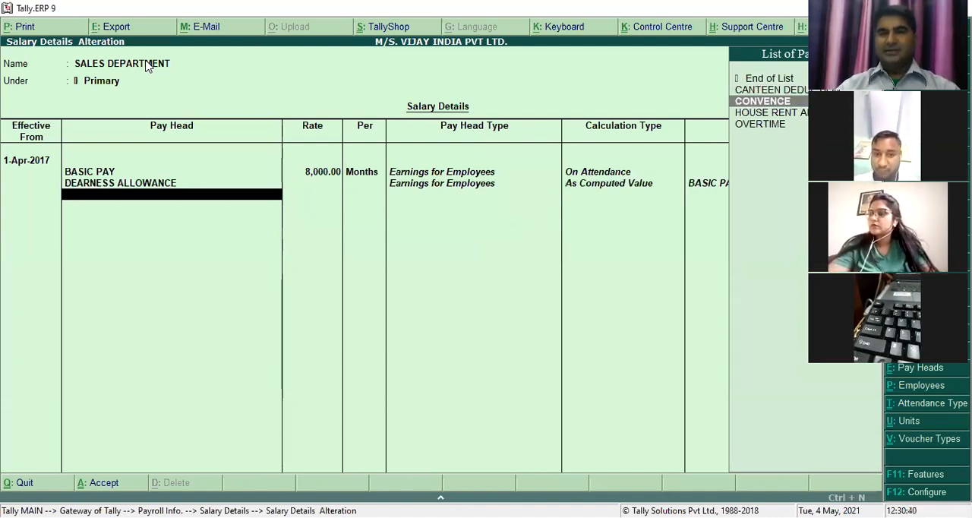
key("Return")
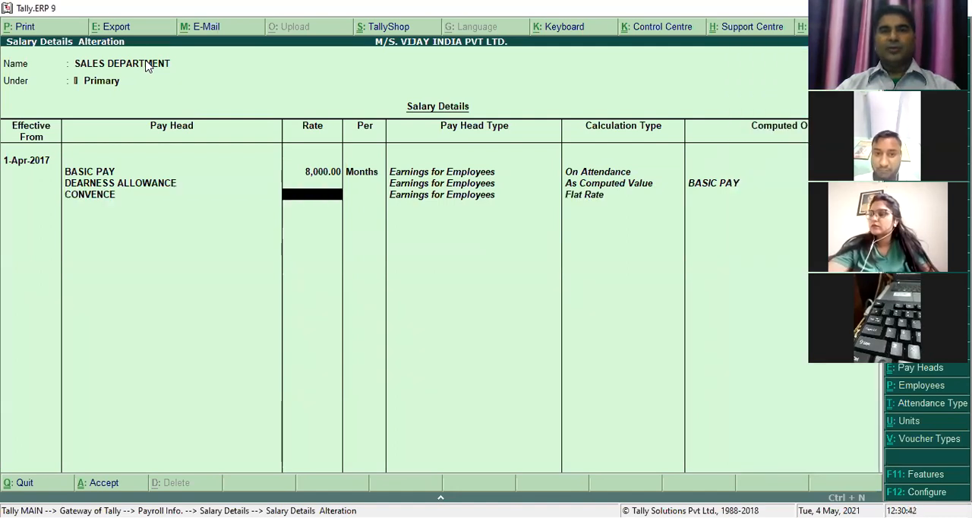
key("BackSpace")
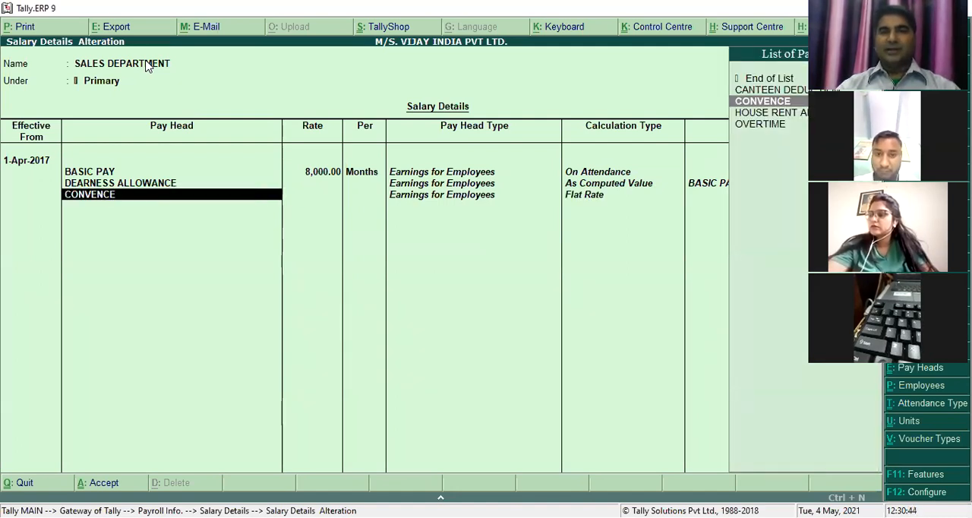
key("Down")
key("Return")
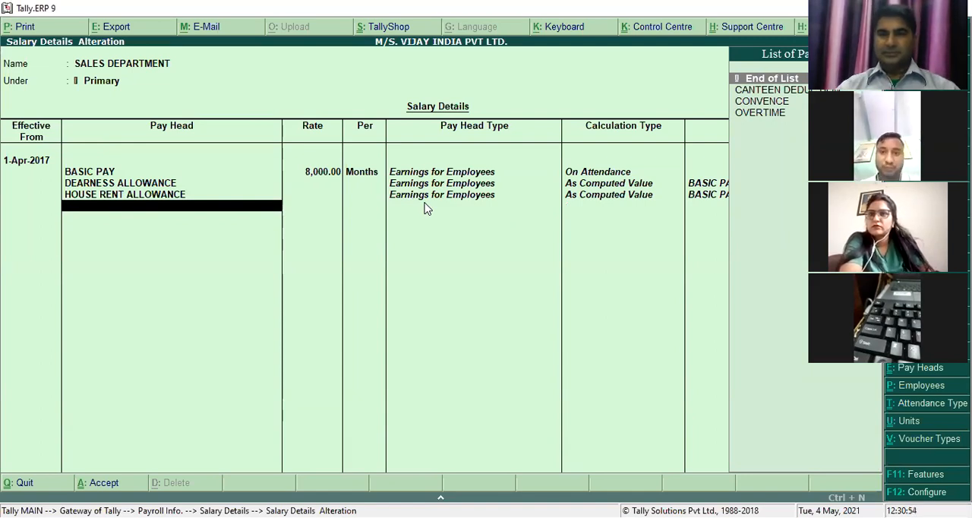
- Add the CONVENCE pay head to SALES DEPARTMENT at a rate of 800 per month
type("CO")
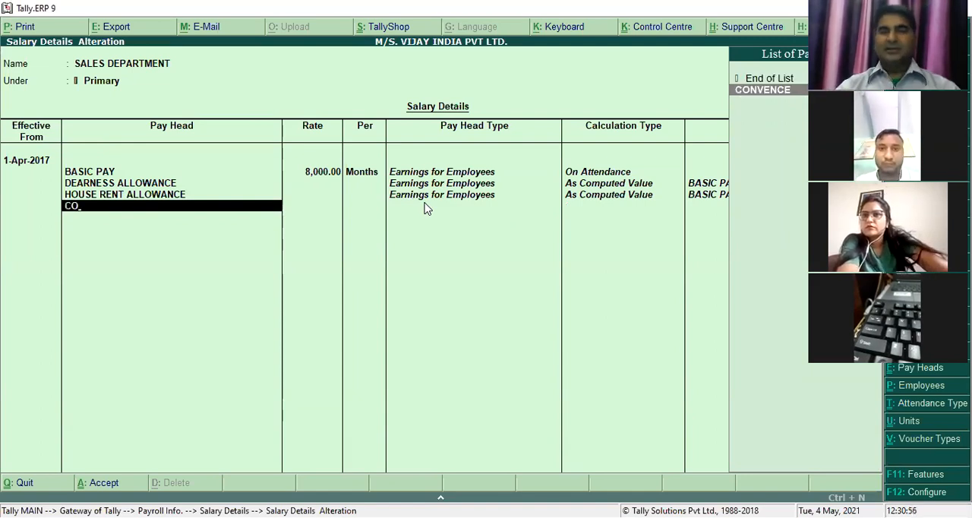
key("Return")
type("800")
key("Return")
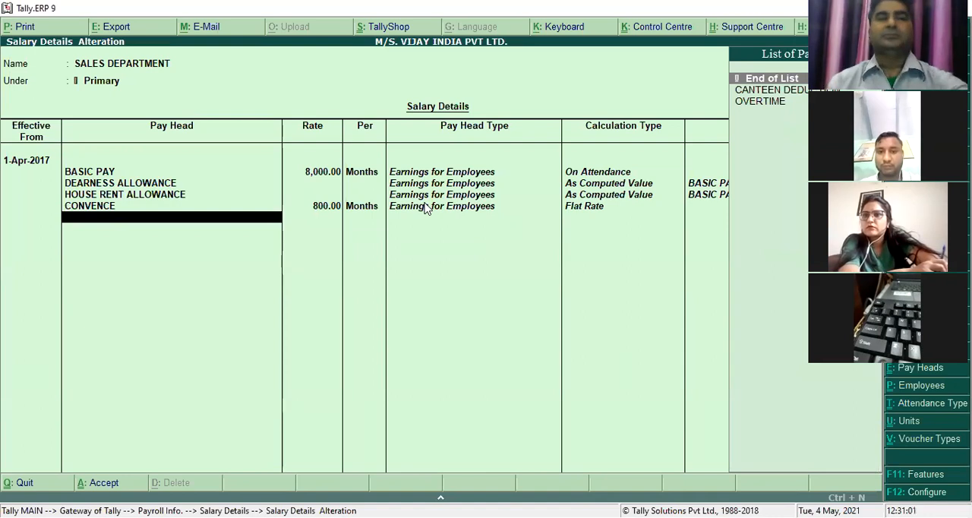
- Add the OVERTIME pay head to SALES DEPARTMENT at a rate of 200 per hour
type("OVERTIME")
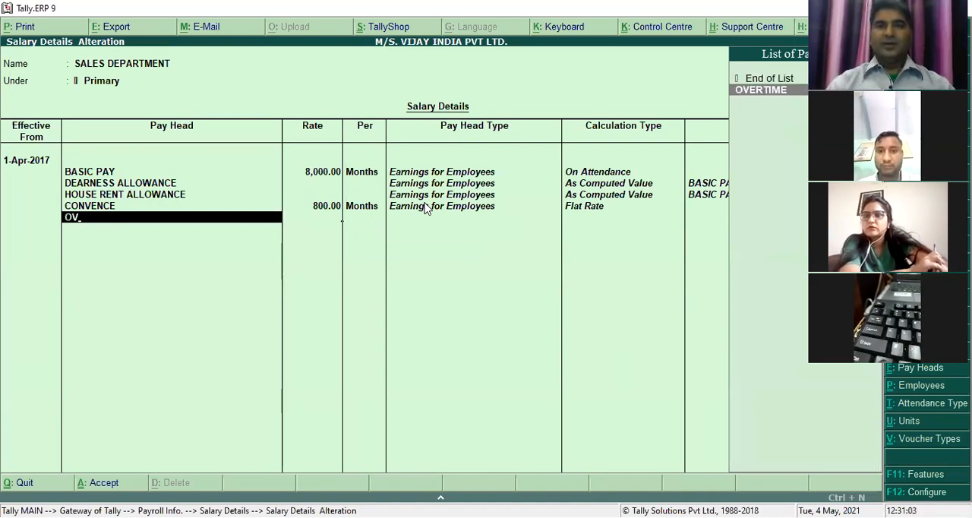
key("Return")
type("200")
key("Return")
key("Return")
- Add the CANTEEN DEDUCTION pay head, end the list and accept SALES DEPARTMENT's salary details
key("Down")
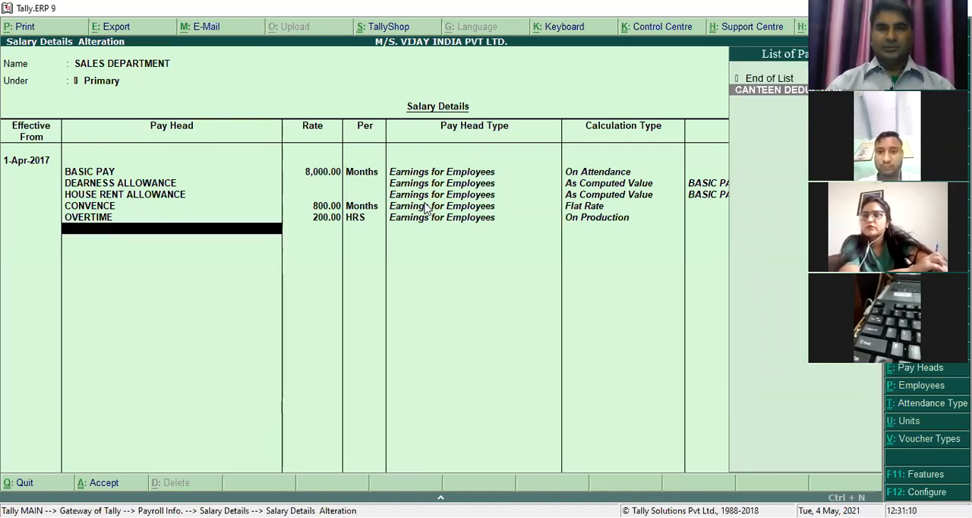
key("Return")
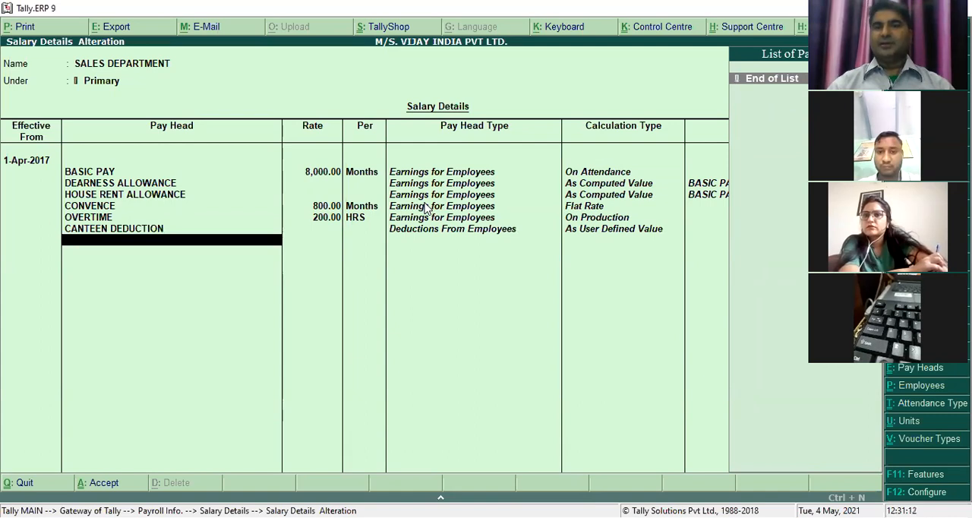
key("Return")
key("Return")
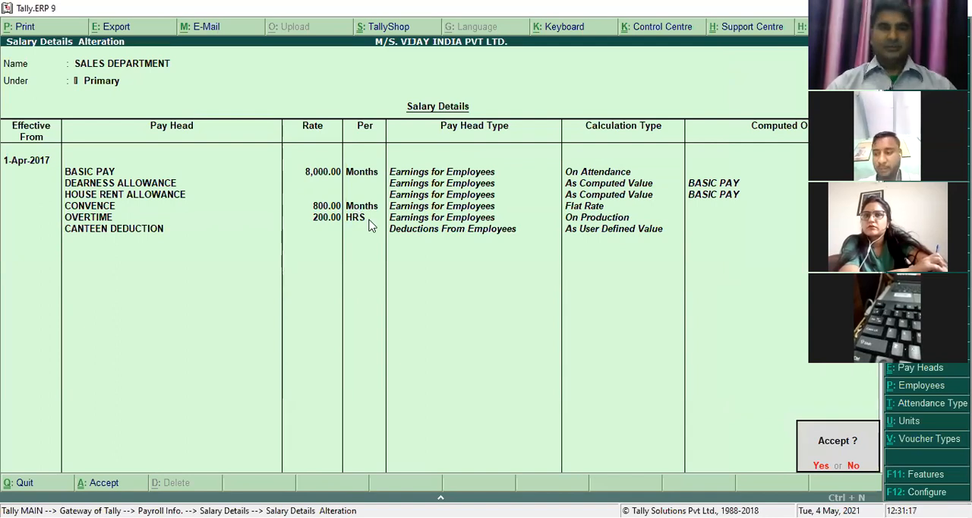
key("y")
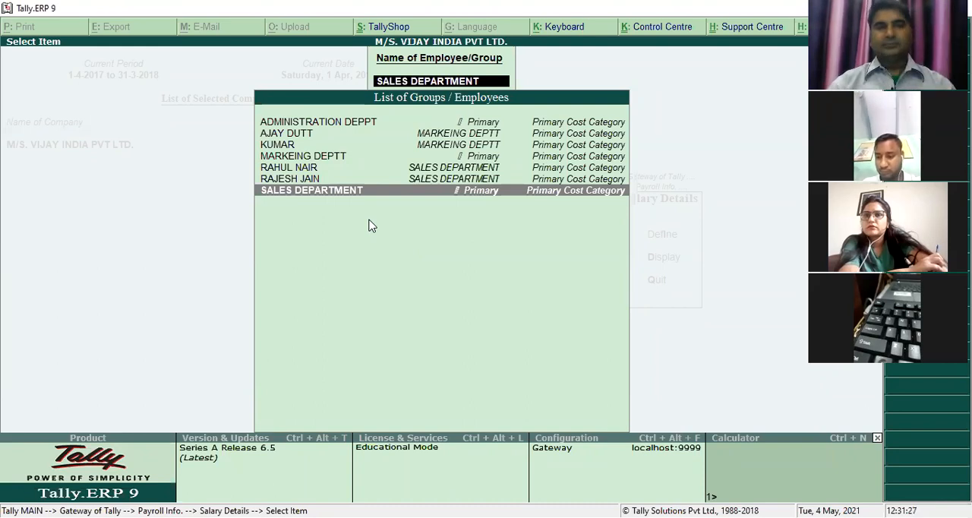
- Define salary details for the first-listed SALES DEPARTMENT employee, effective 1-Apr-2017, using Copy From Parent Value
key("Up")
key("Up")
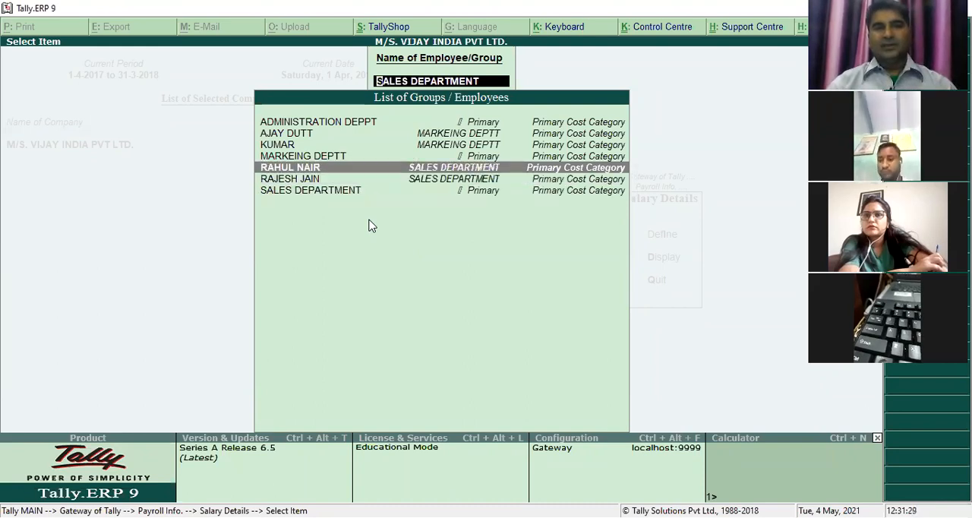
key("Return")
type("1-4")
key("Return")
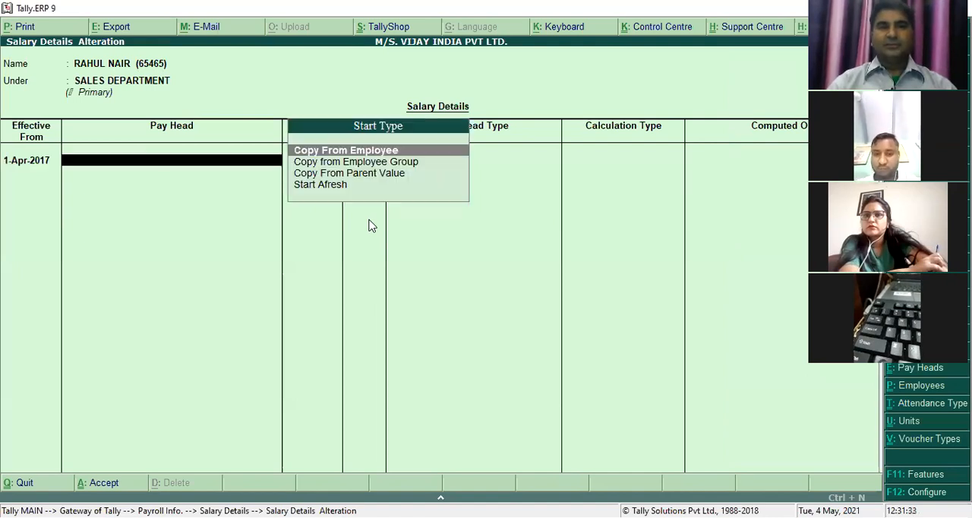
key("Down")
key("Down")
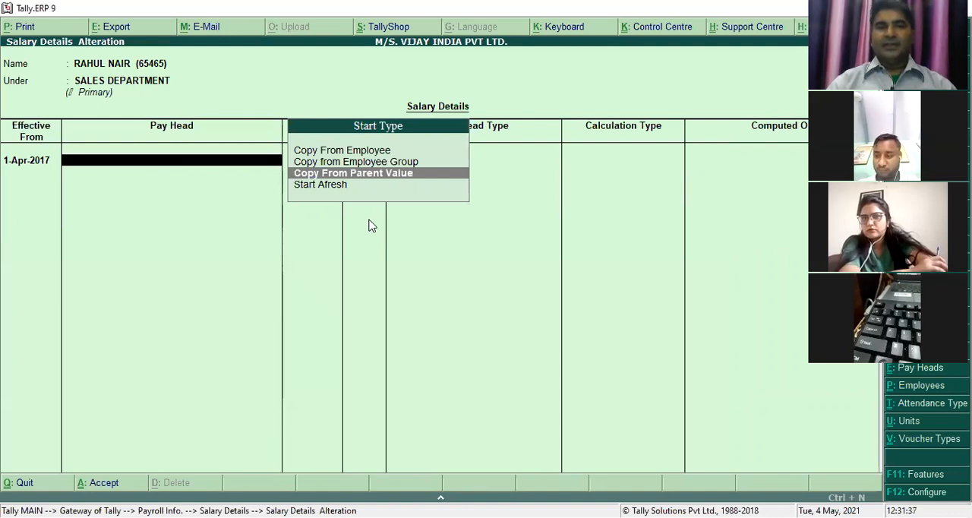
key("Return")
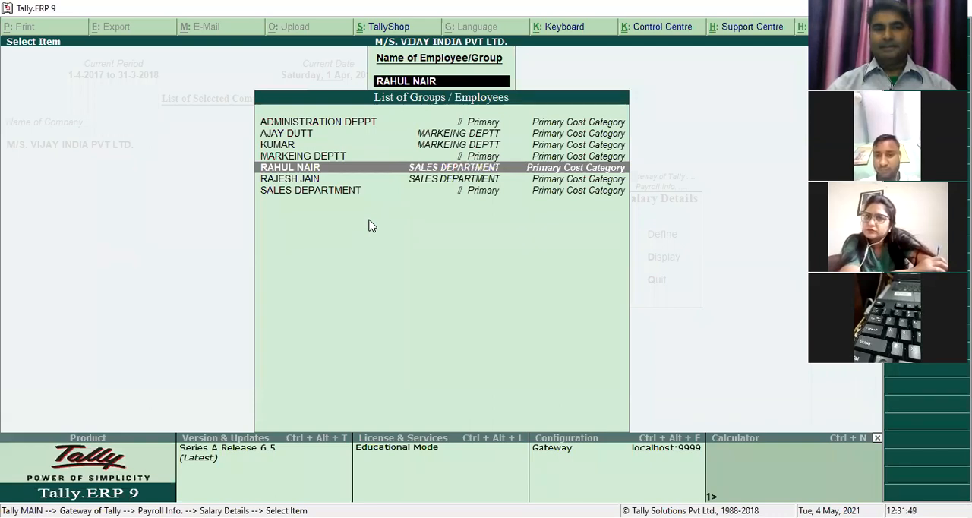
- Define and accept salary details for the first-listed MARKEING DEPTT employee, effective 1-Apr-2017, using Copy From Parent Value
key("Up")
key("Up")
key("Up")
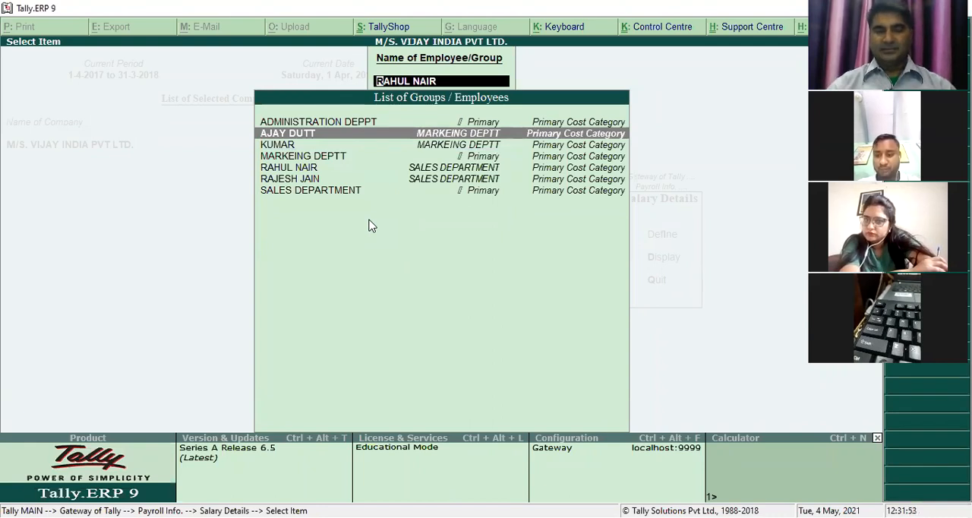
key("Return")
type("1-4")
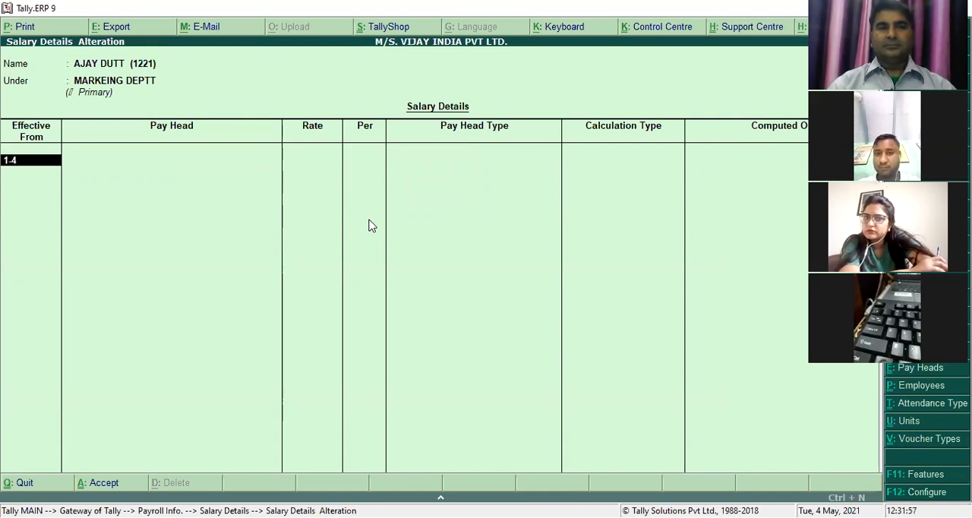
key("Return")
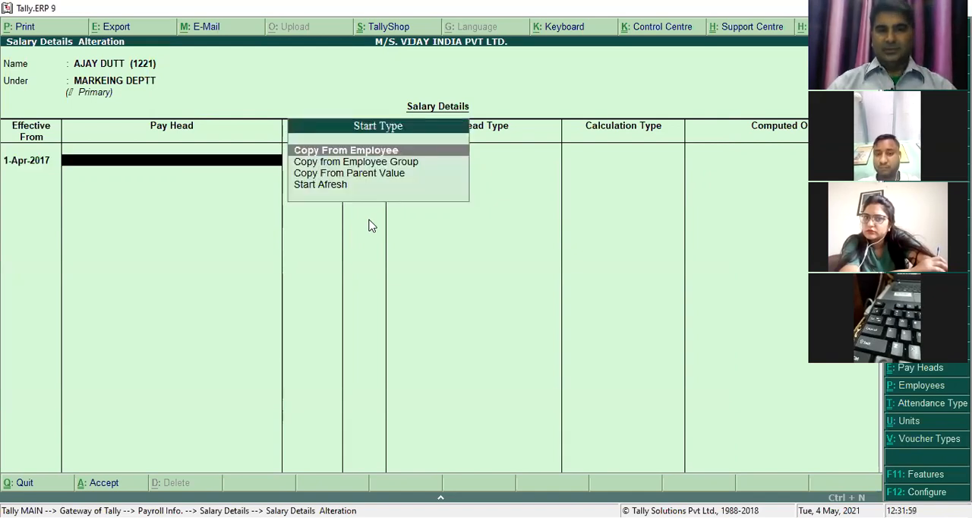
key("Down")
key("Down")
key("Return")
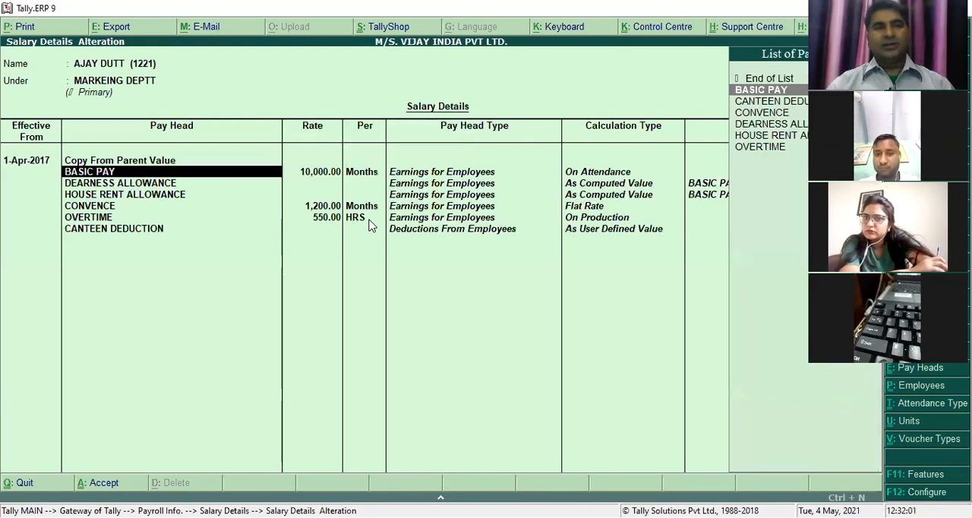
key("ctrl+a")
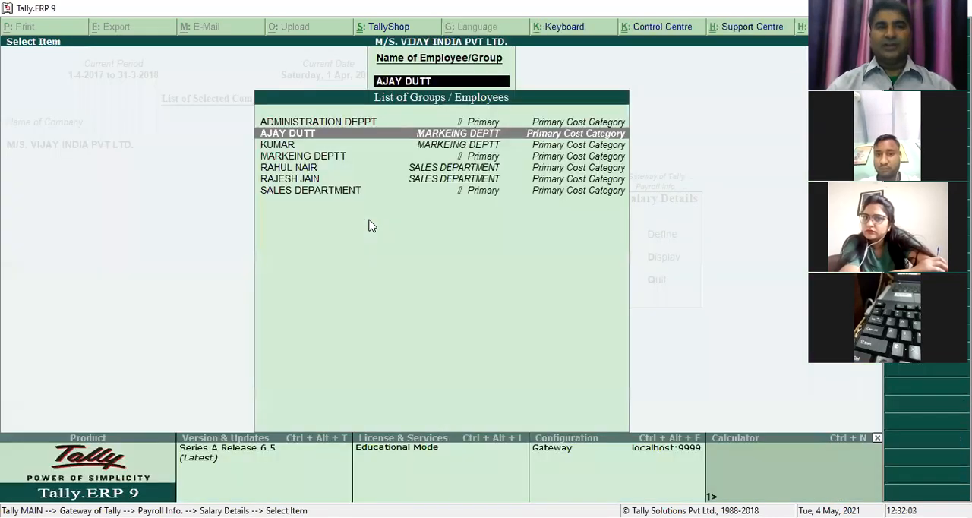
- Define and accept salary details for the second MARKEING DEPTT employee, effective 1-Apr-2017, with Copy From Parent Value, and close the employee list
key("Down")
key("Return")
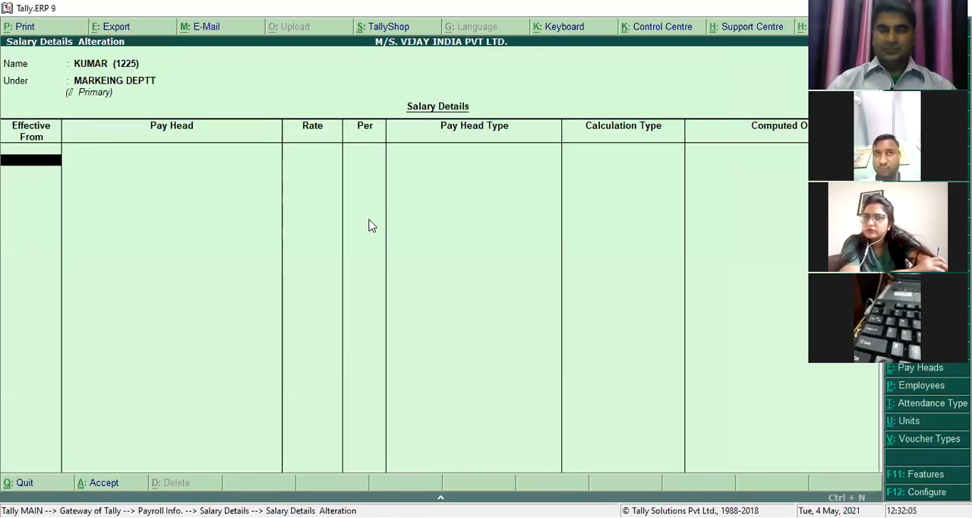
type("1-4")
key("Return")
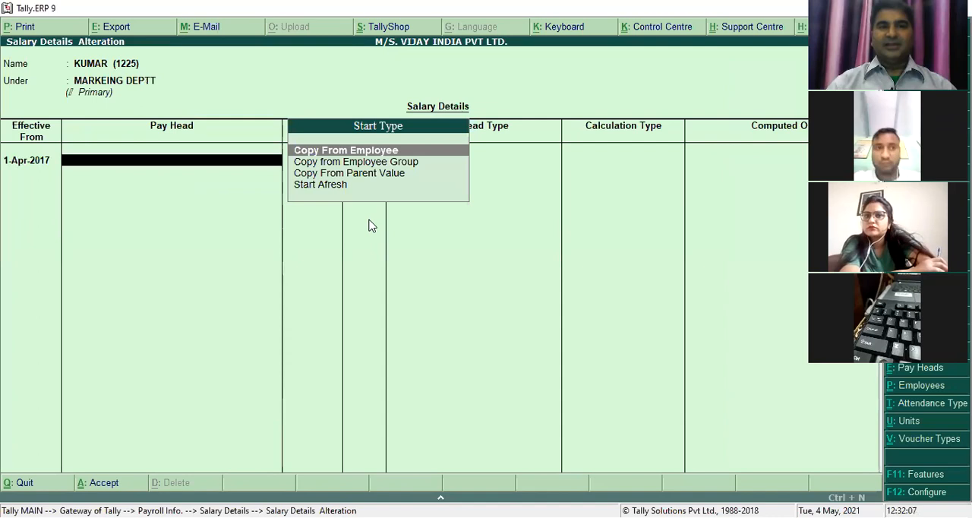
key("Down")
key("Down")
key("Return")
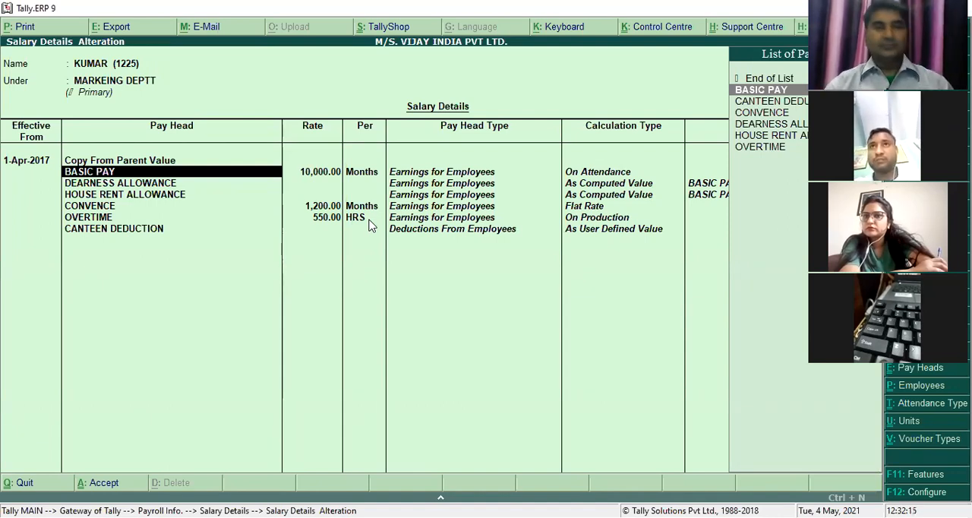
key("ctrl+a")
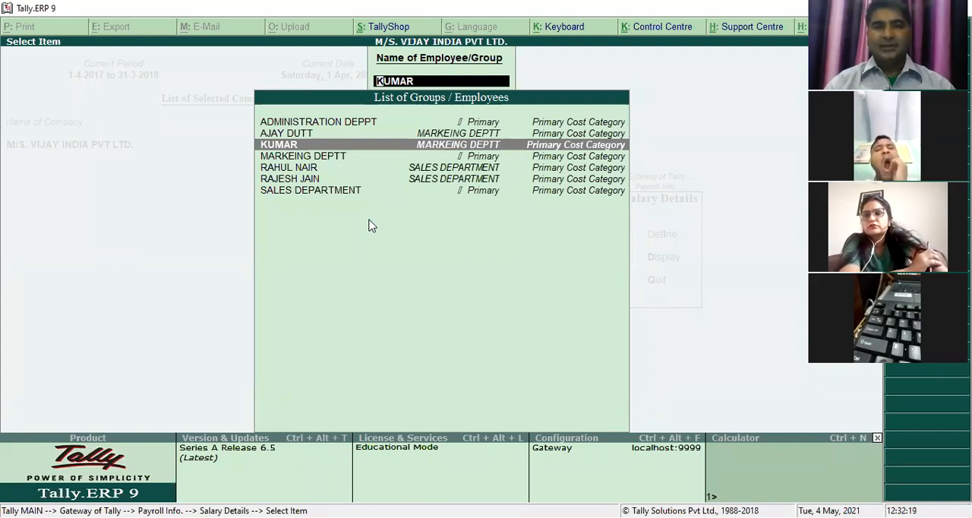
key("Escape")
key("Escape")
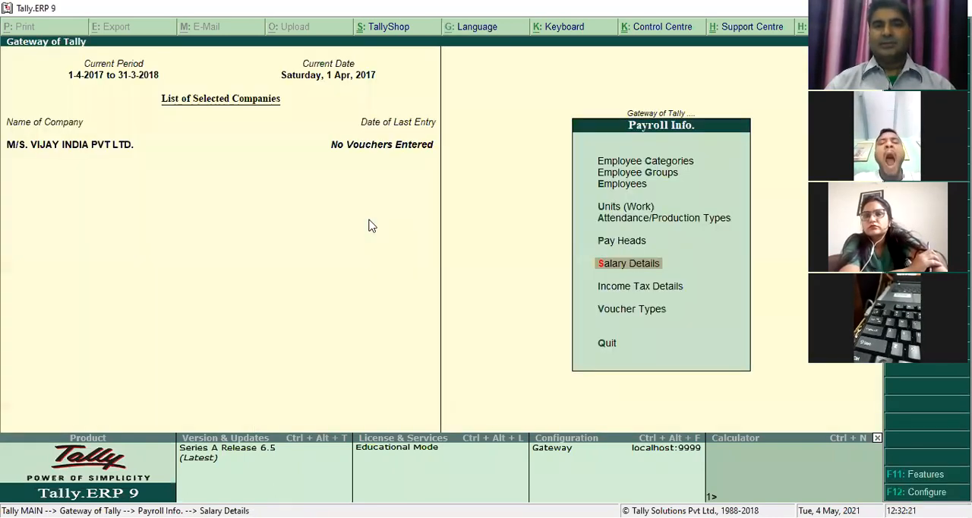
- Reopen the salary definition list and check the salary details of the second SALES DEPARTMENT employee
key("Down")
key("Up")
key("Return")
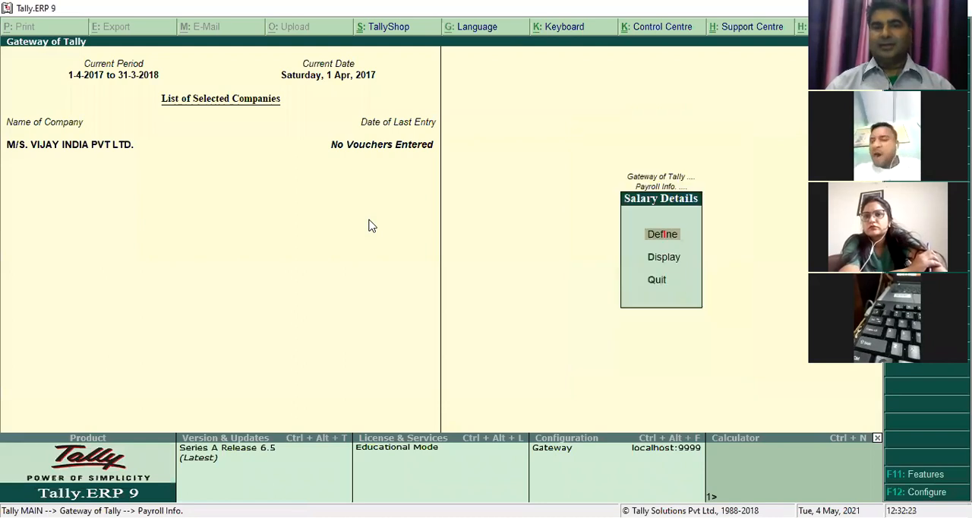
key("Return")
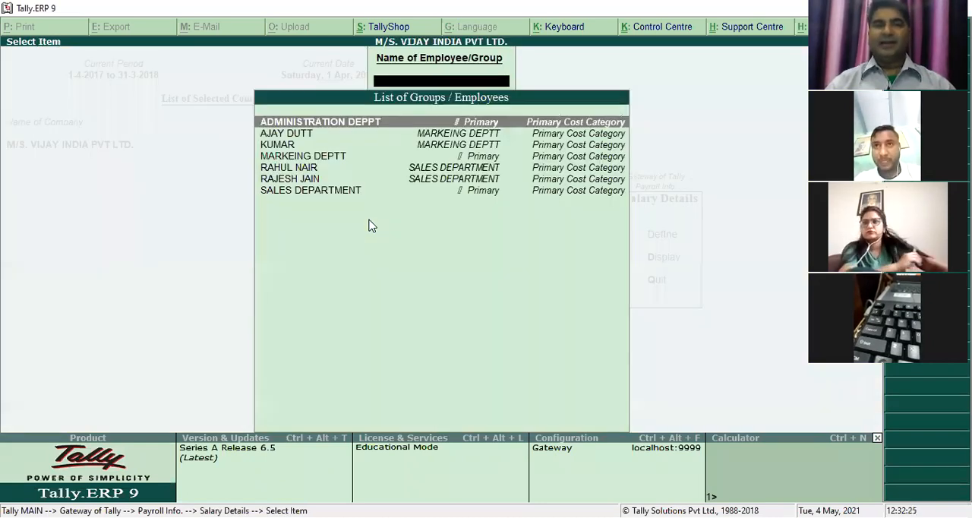
type("RAJ")
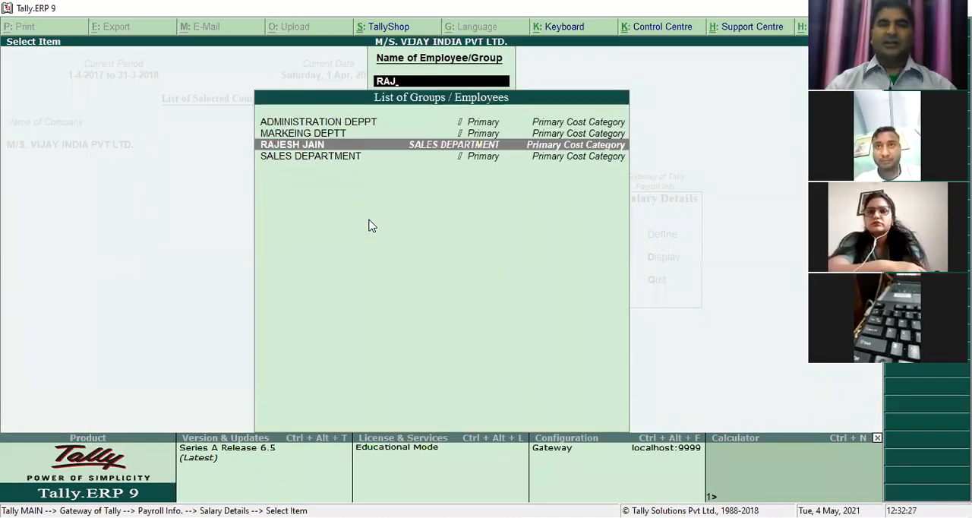
key("Return")
key("Escape")
key("Escape")
key("Return")
- Leave the payroll masters and open a new payroll voucher
key("Escape")
key("Escape")
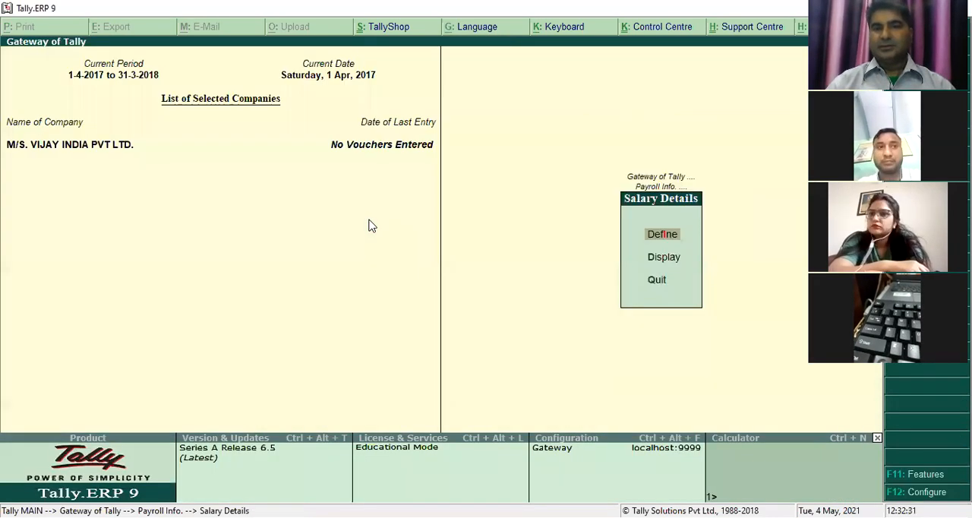
key("Escape")
key("Down")
key("Down")
key("Escape")
key("Down")
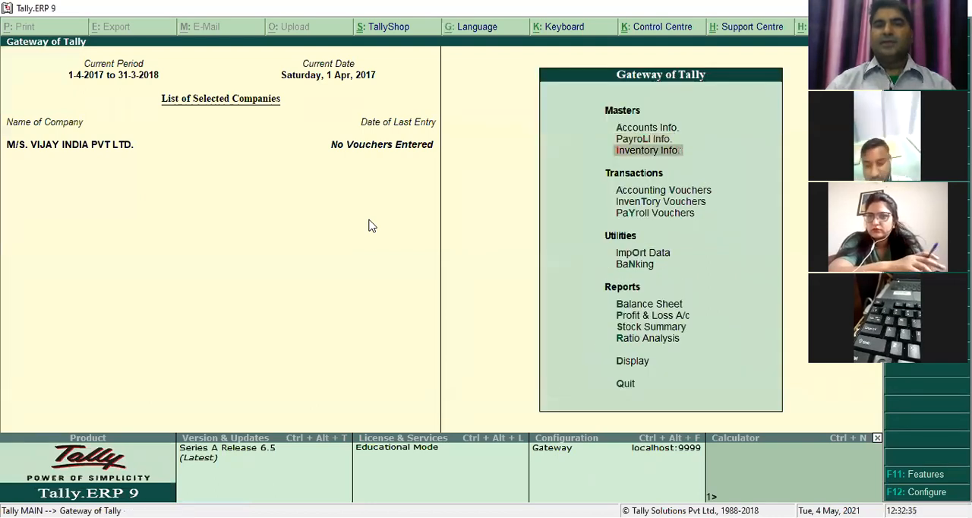
key("Down")
key("Down")
key("Down")
key("Return")
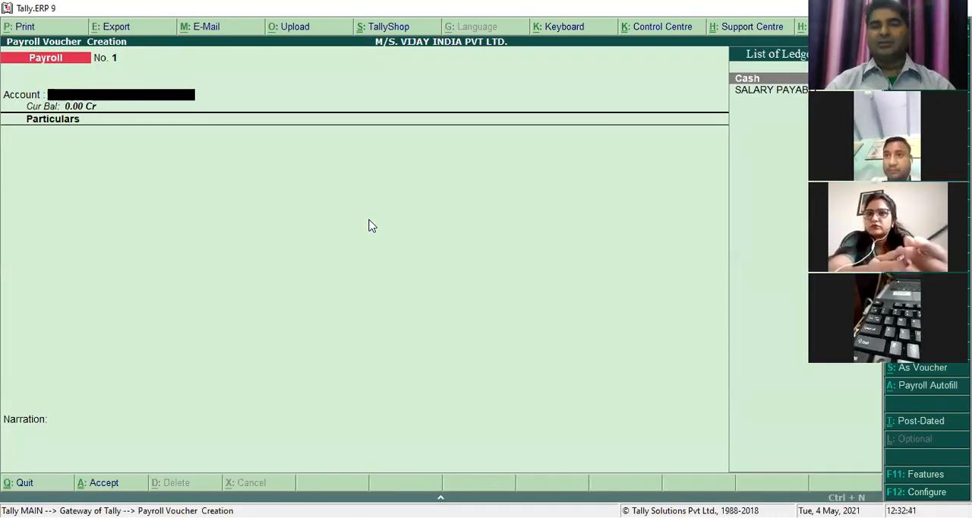
- Set the payroll voucher's date to 31-7
key("F2")
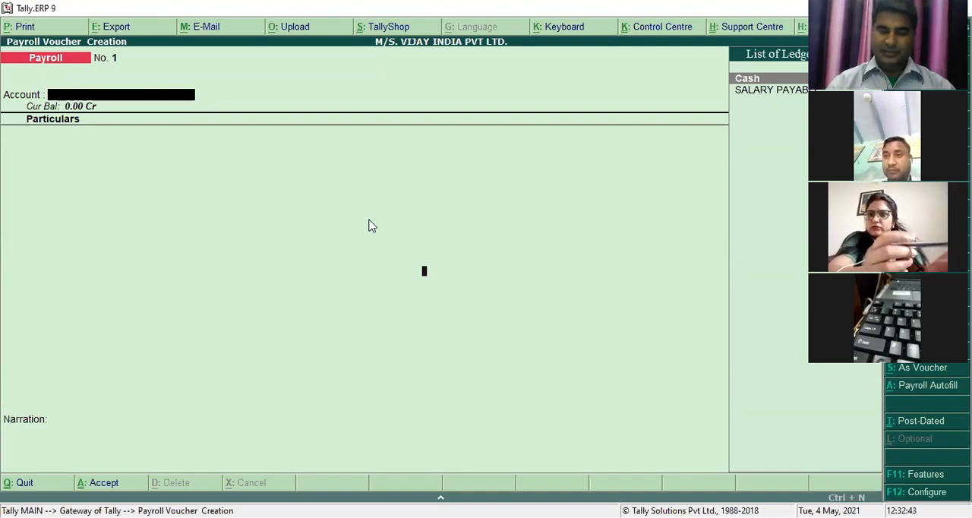
type("31-5")
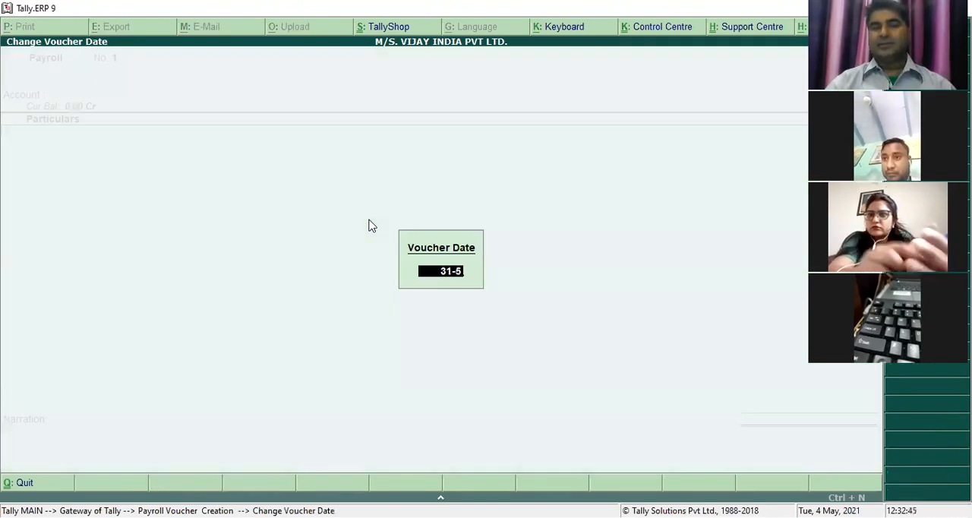
key("BackSpace")
type("7")
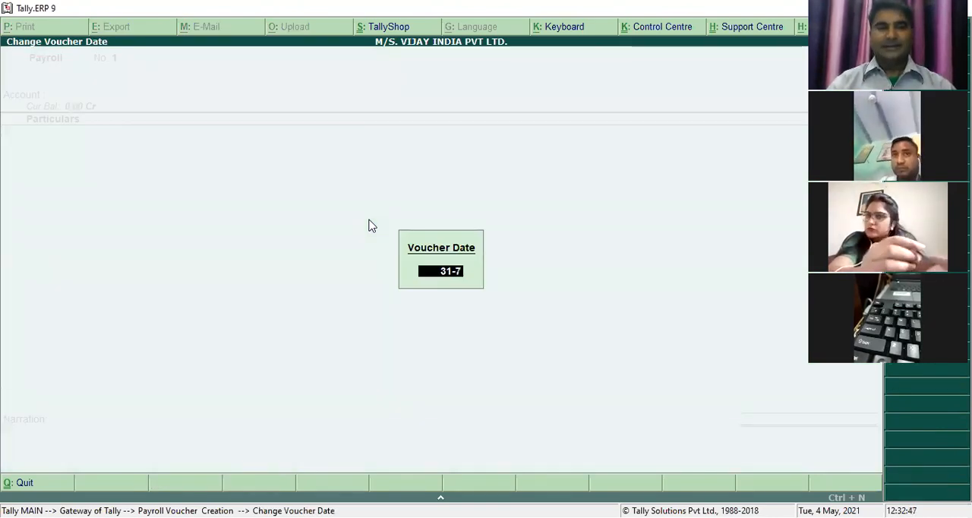
key("Return")
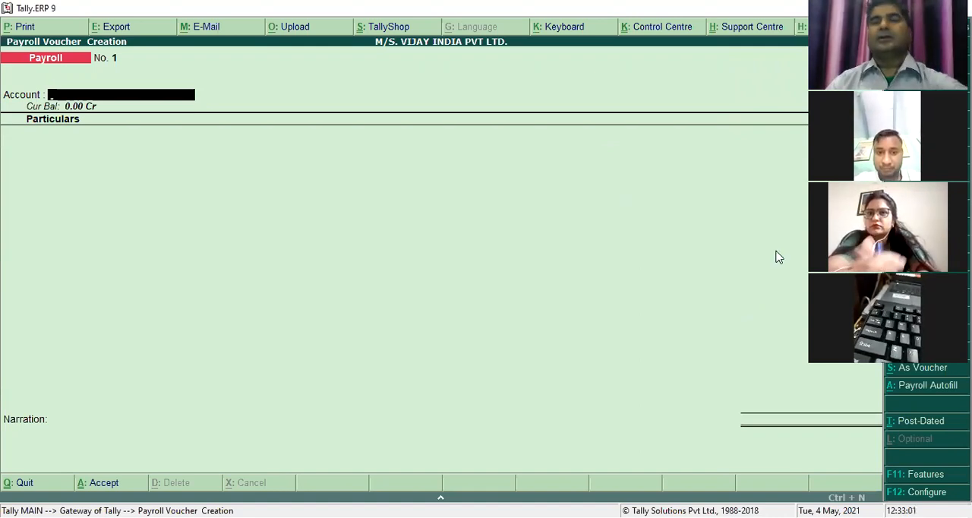
- Switch to an attendance voucher and record 31 days of PRESENT for the second SALES DEPARTMENT employee
key("ctrl+F5")
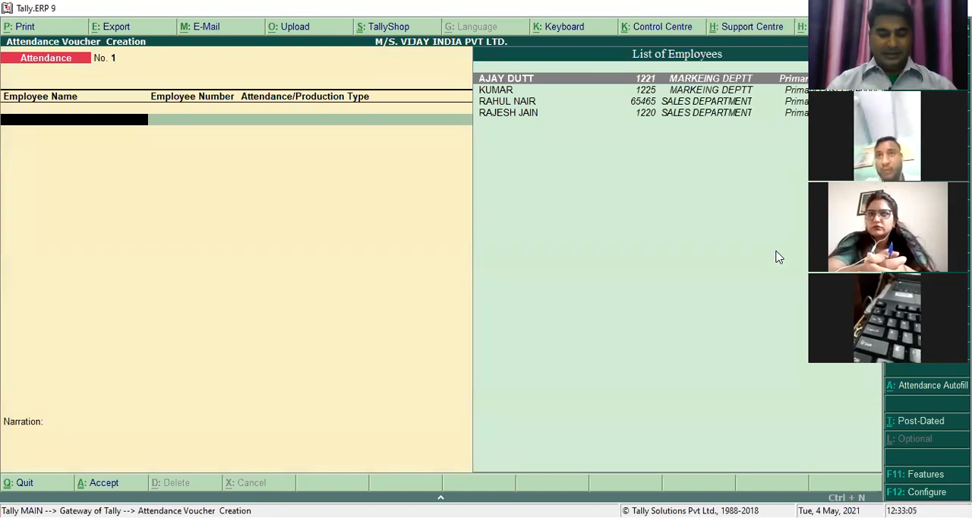
key("Down")
key("Down")
key("Down")
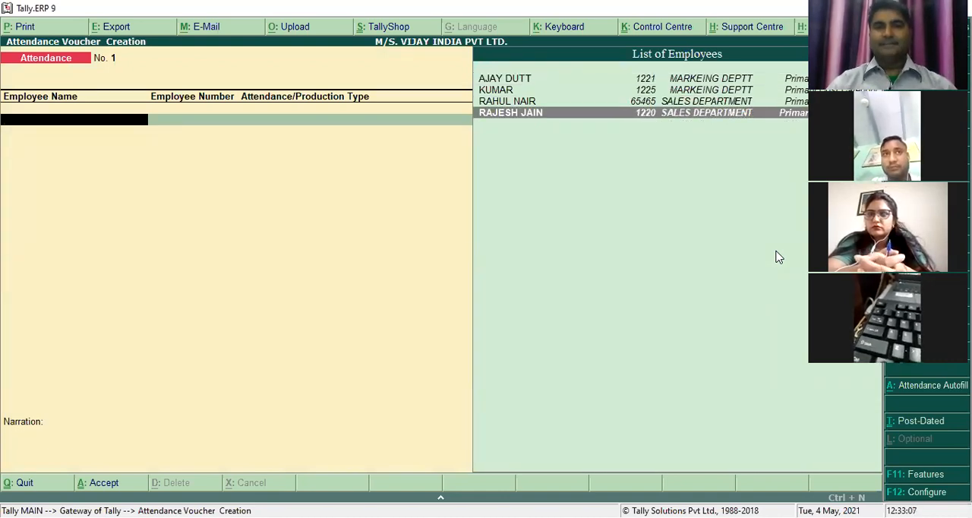
key("Return")
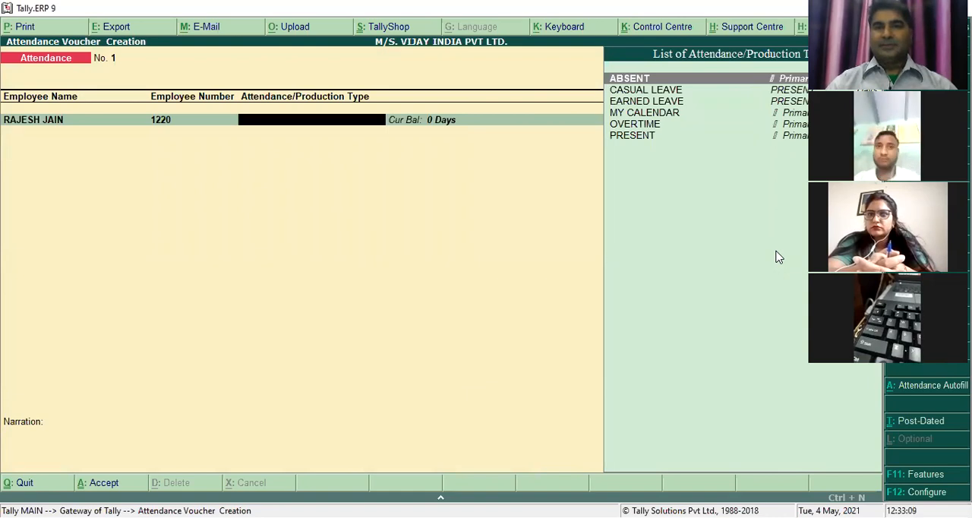
key("Down")
key("Down")
key("Down")
key("Down")
key("Down")
key("Return")
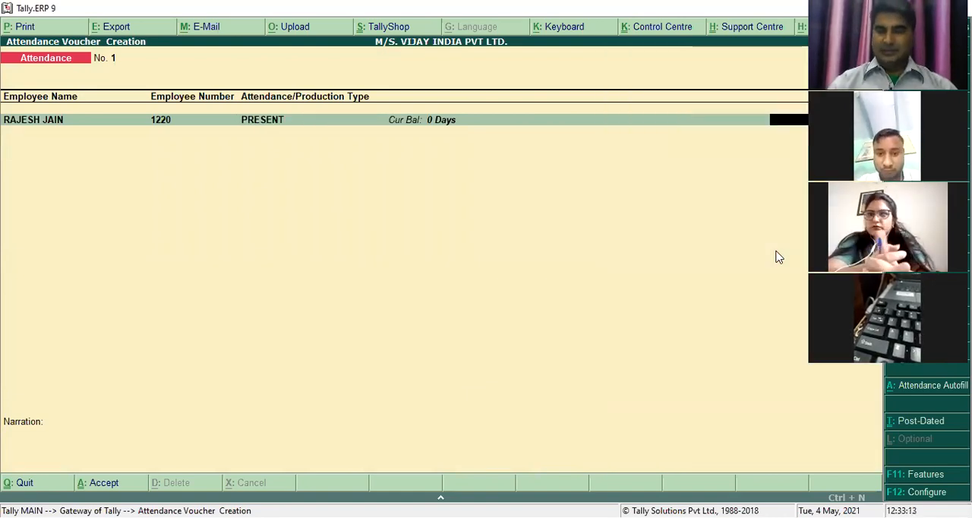
key("Return")
- Add 5 hours of OVERTIME for the same SALES DEPARTMENT employee and accept the attendance voucher with no narration
type("R")
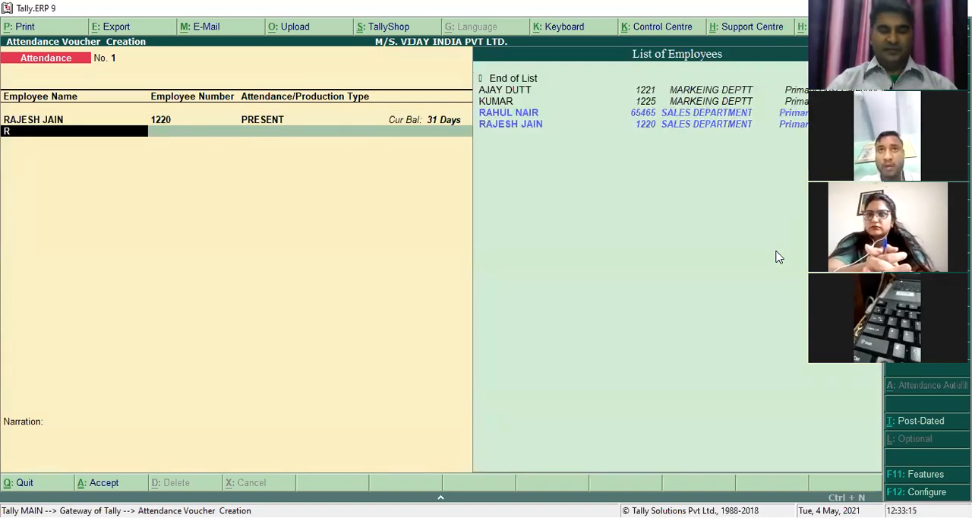
type("AJ")
key("Return")
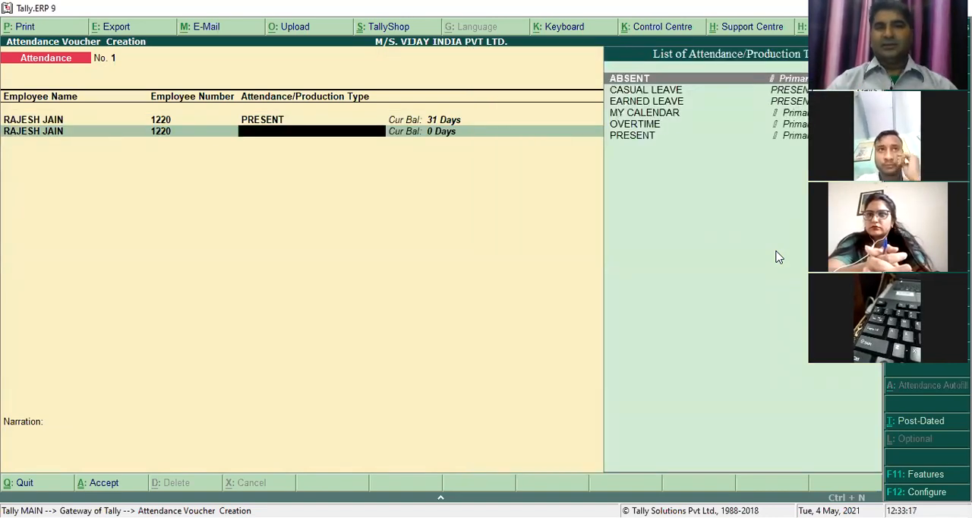
key("Down")
key("Down")
key("Down")
key("Down")
key("Return")
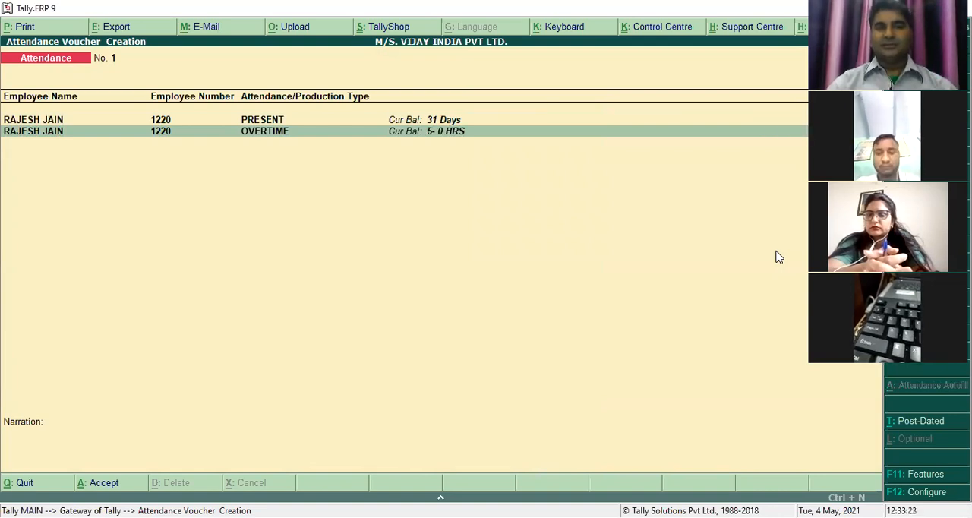
key("Return")
key("Return")
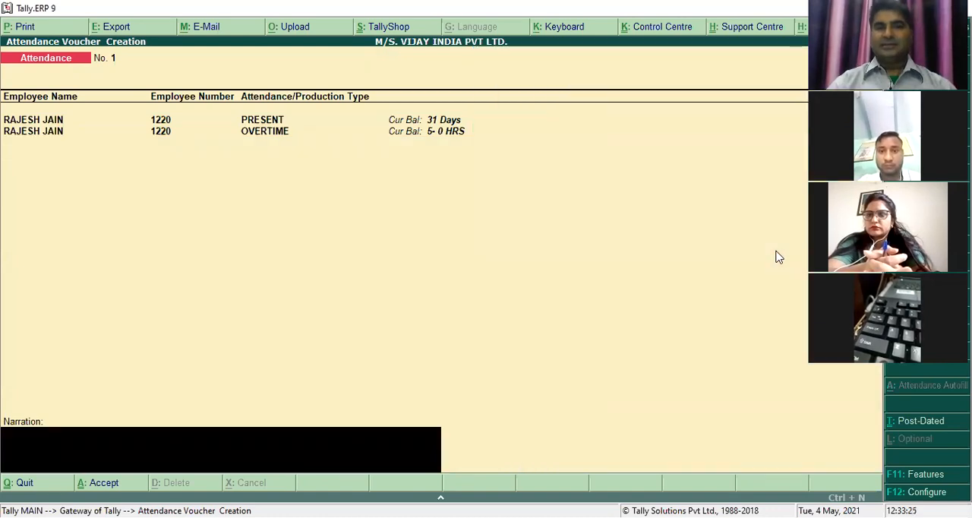
key("Return")
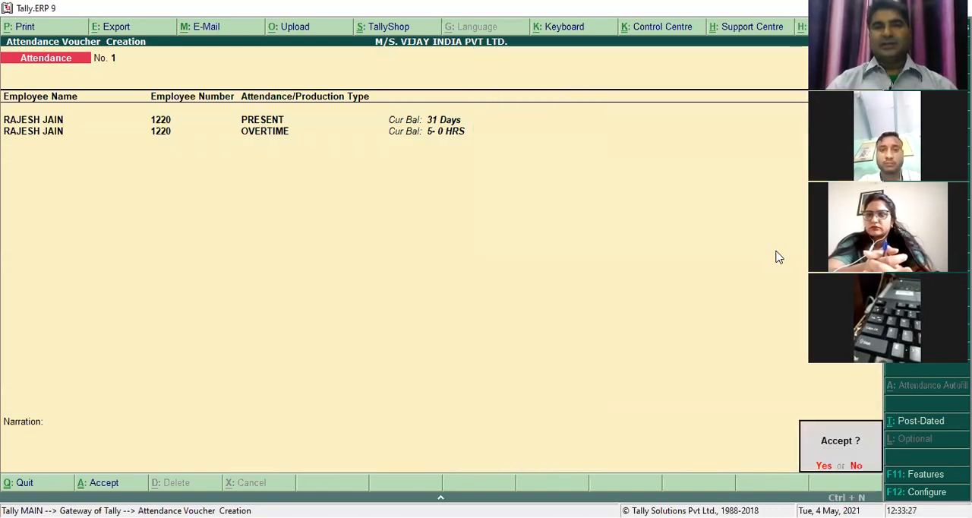
key("Return")
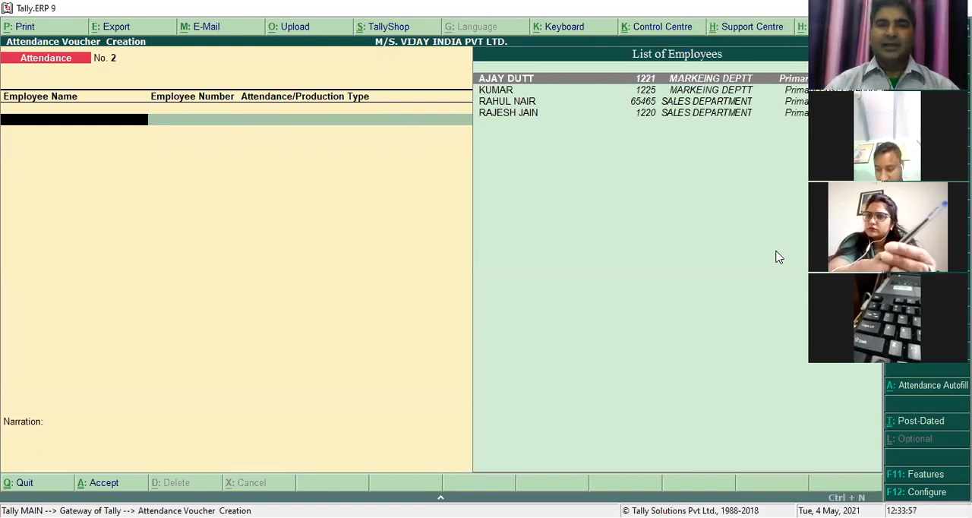
- Leave the blank attendance voucher unsaved and start creating a single ledger
key("Down")
key("Down")
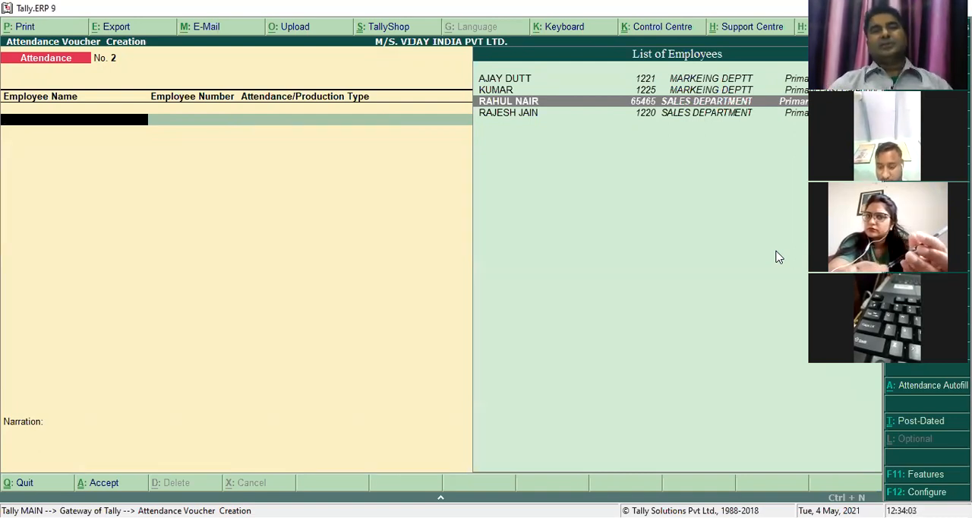
key("Escape")
key("Return")
key("Up")
key("Up")
key("Up")
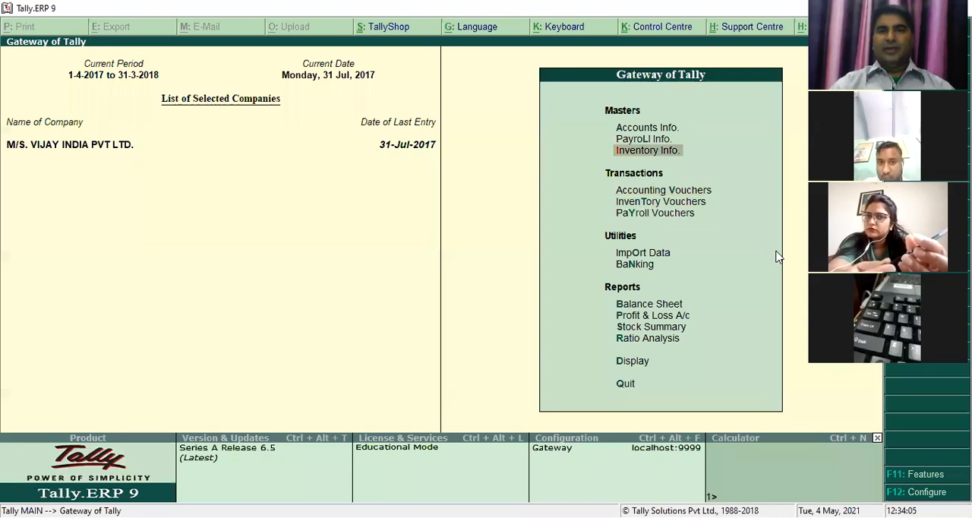
key("Up")
key("Up")
key("Return")
key("Return")
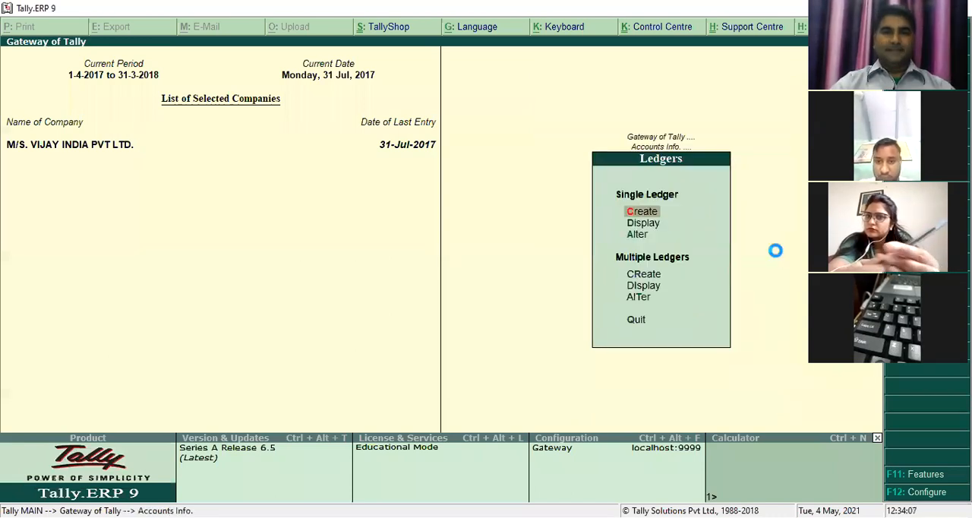
key("Return")
- Name the ledger KOTAK MAHINDRA BANK and place it under Bank Accounts, keeping the default bank details
type("KOTAK MAHI")
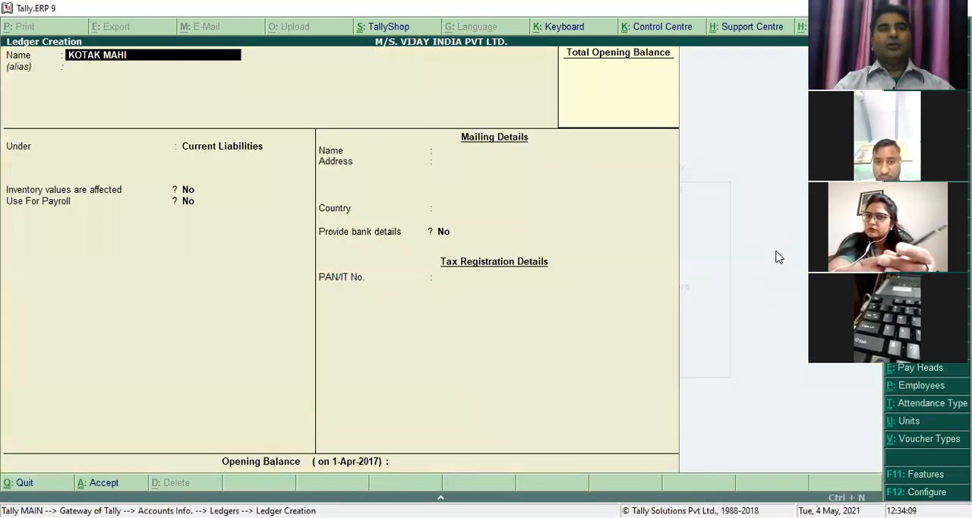
type("NDRA BANK")
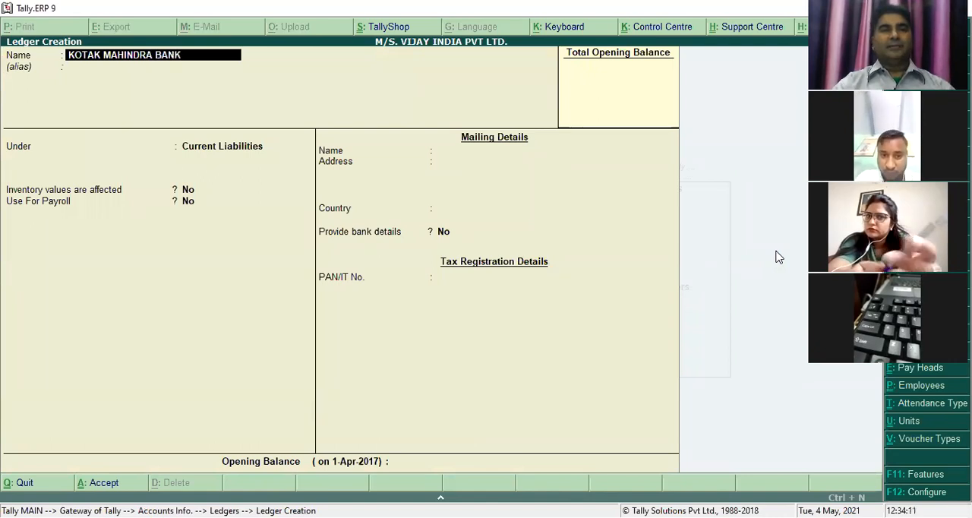
key("Return")
type("BA")
key("Return")
key("Return")
key("Return")
key("Return")
key("Return")
key("Return")
key("Return")
- Keep the bank ledger's default mailing details and decline acceptance to return to its opening balance
key("Return")
key("Return")
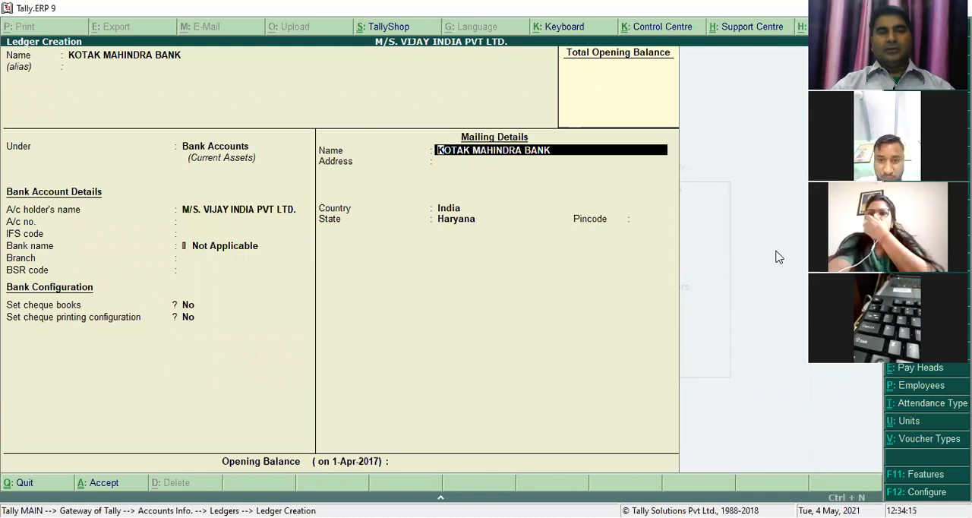
key("Return")
key("Return")
key("Return")
key("Return")
key("Return")
key("Return")
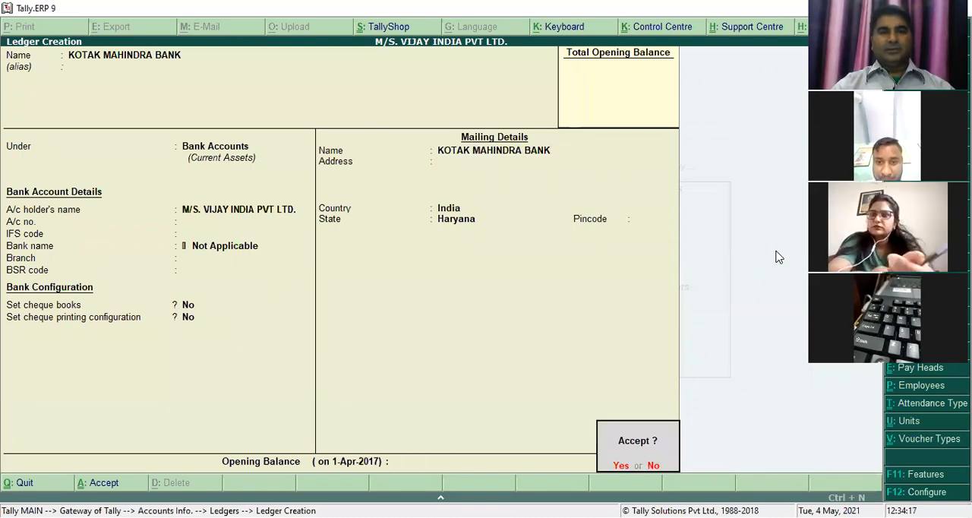
key("Escape")
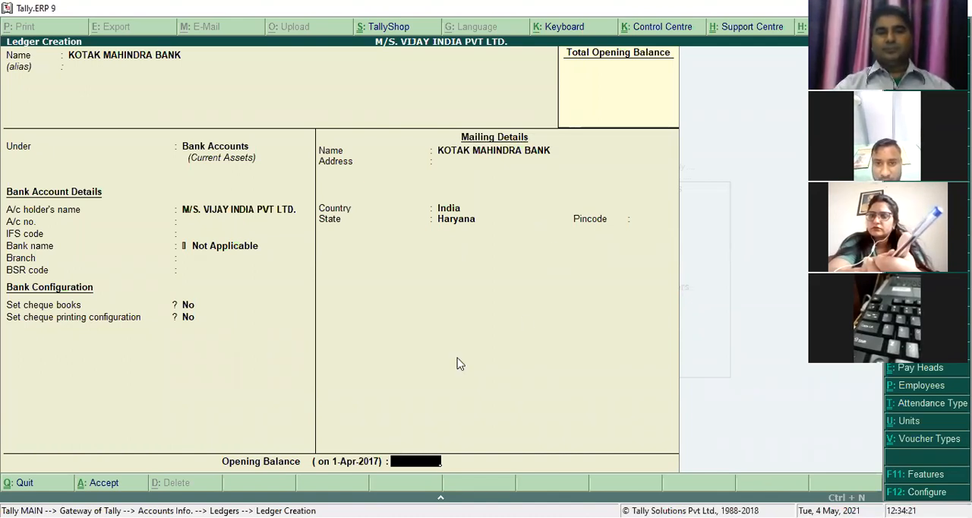
left_click(480, 399)
type("10")
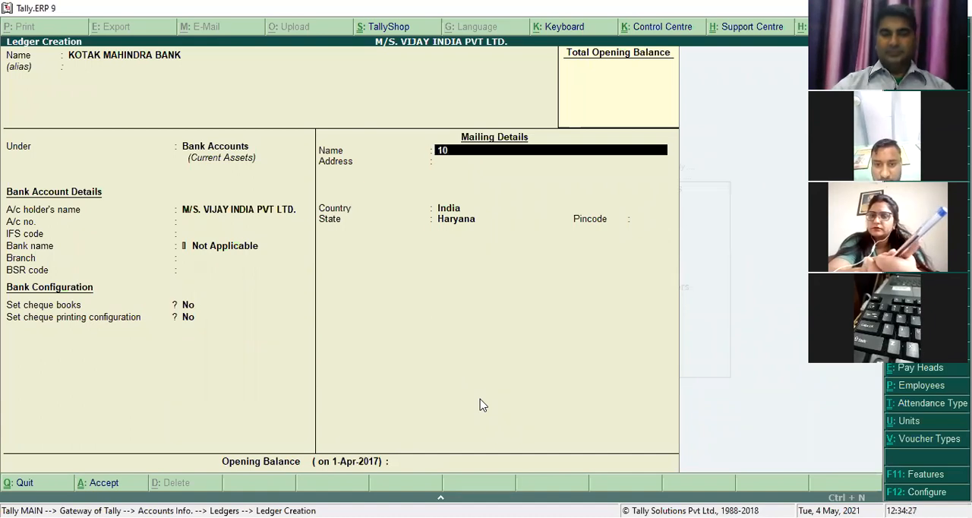
key("BackSpace")
key("BackSpace")
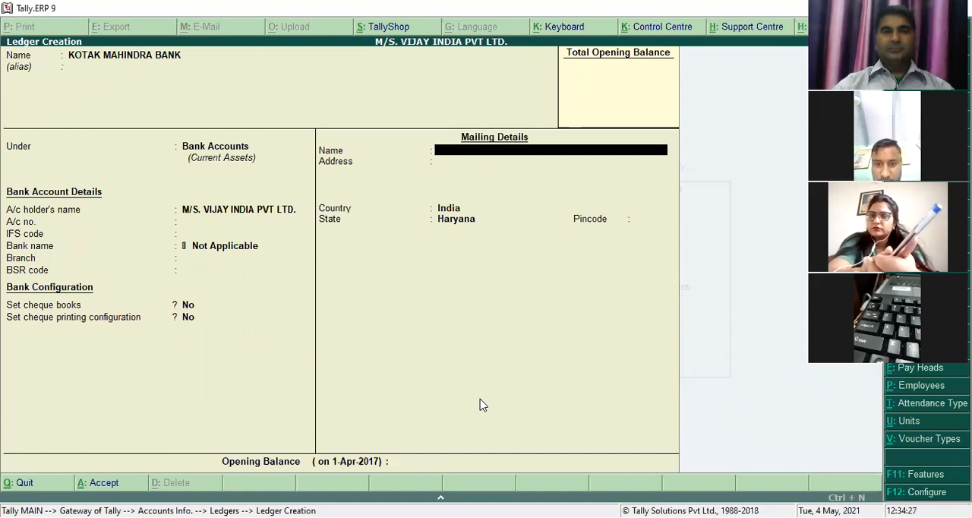
key("Return")
key("Return")
key("Return")
key("Return")
key("Return")
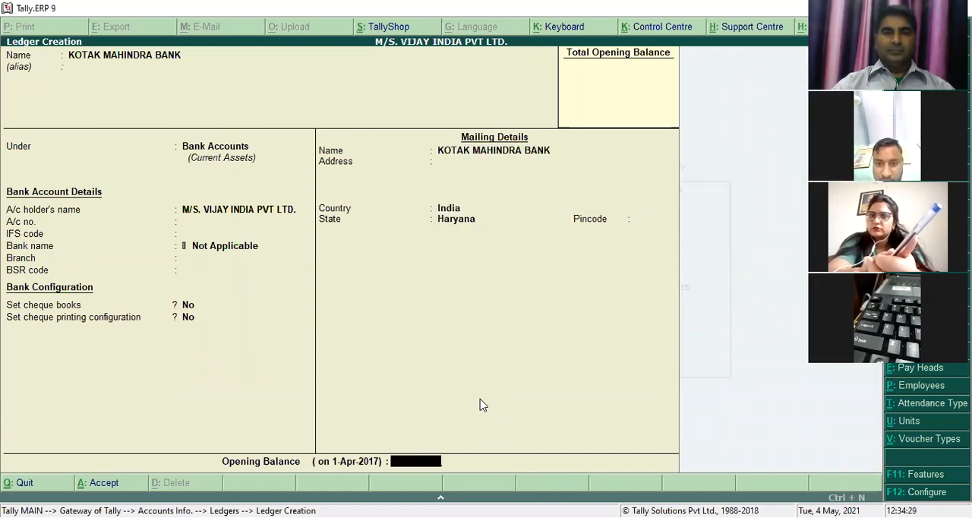
- Set the bank ledger's opening balance to 10,00,000 Dr and accept the ledger
type("10,00,0")
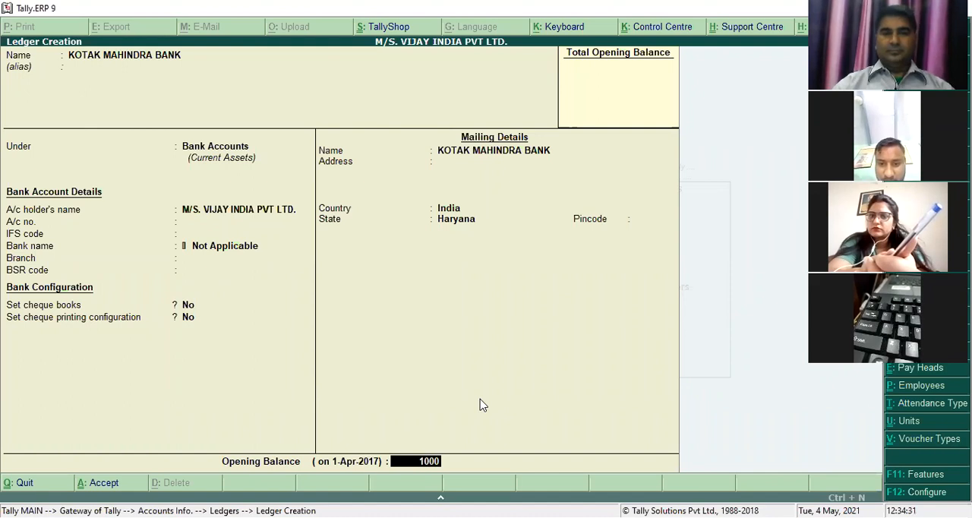
type("00")
key("Return")
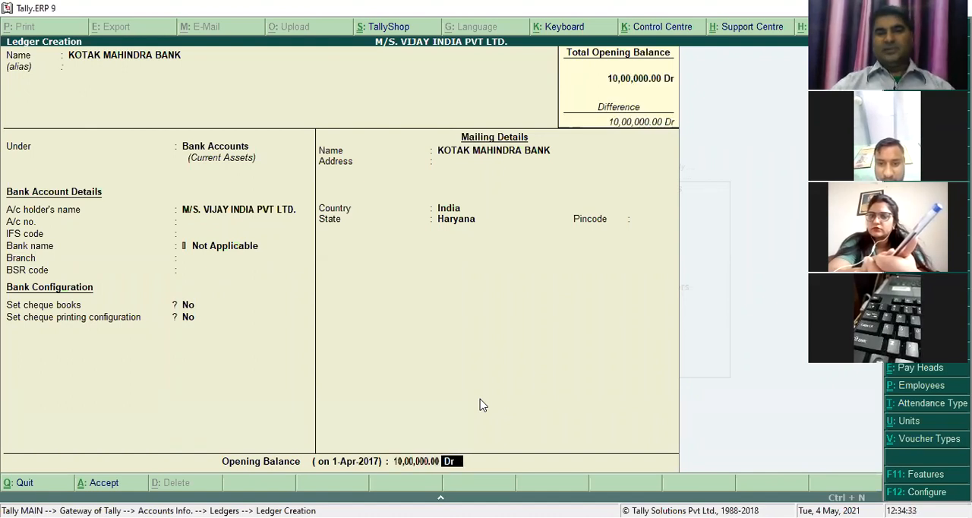
key("Return")
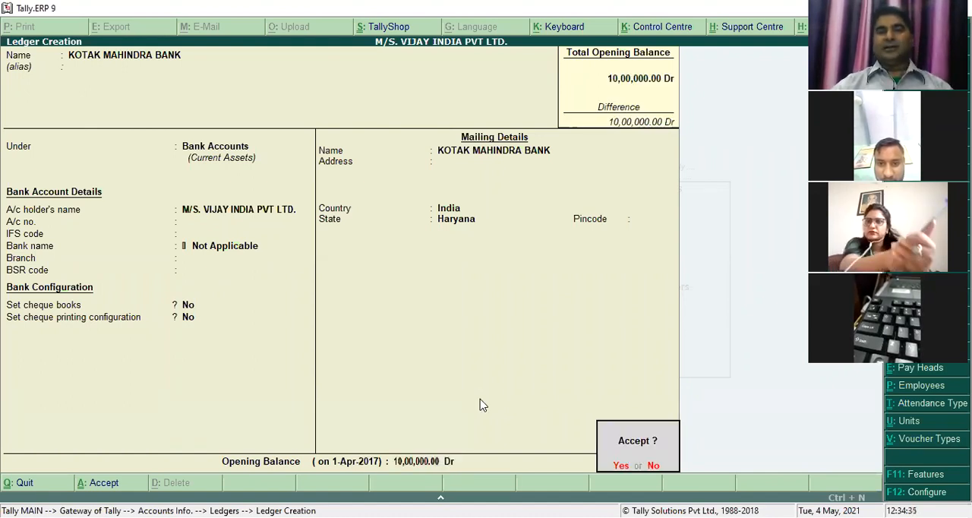
key("Return")
- Leave ledger creation and the accounts masters, and return to payroll voucher entry for a new attendance voucher
key("Escape")
key("Return")
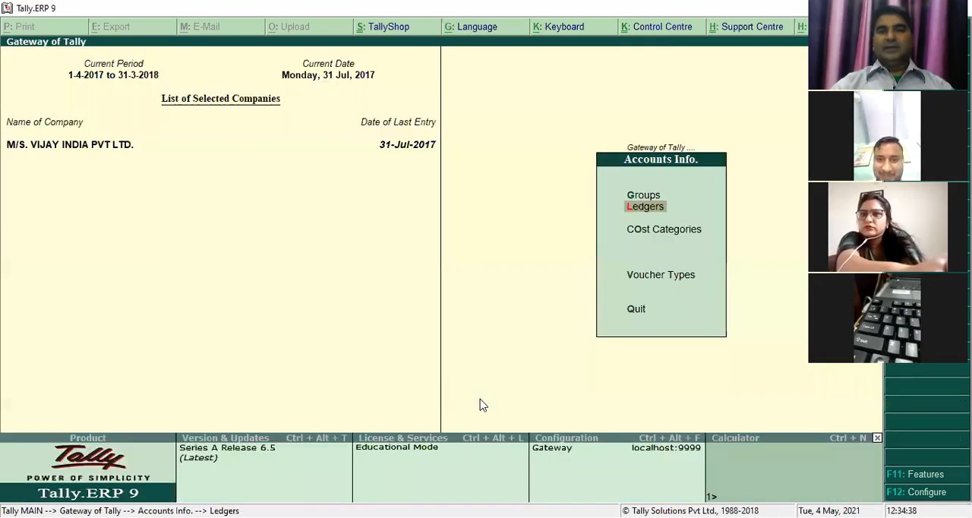
key("Escape")
key("Down")
key("Down")
key("Down")
key("Down")
key("Down")
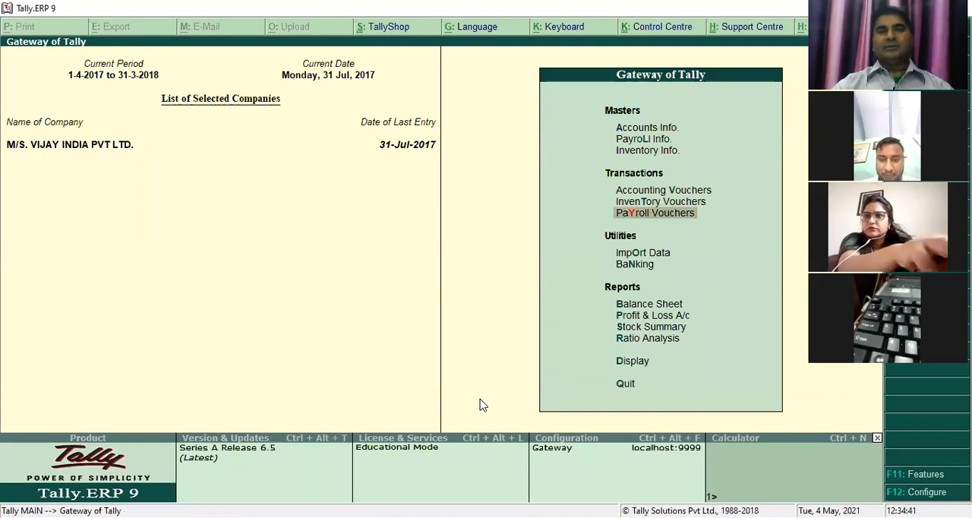
key("Return")
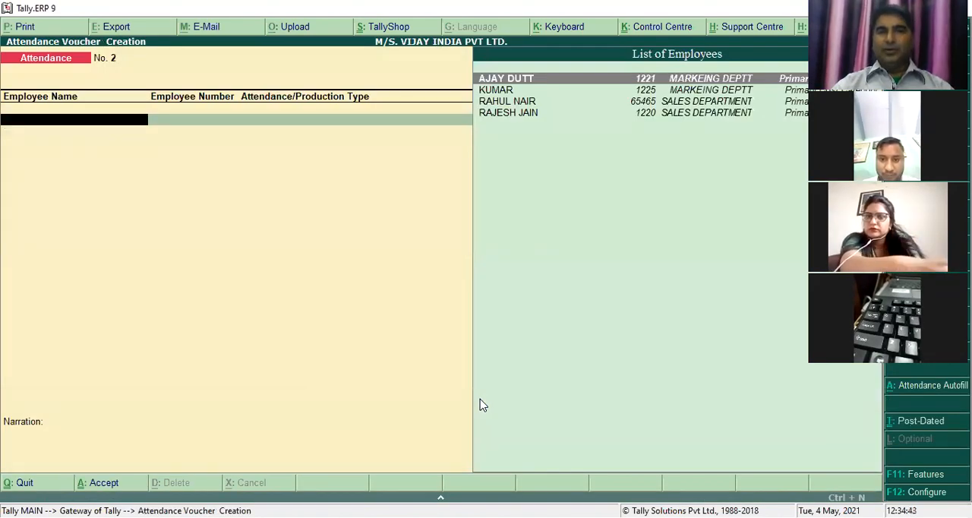
- Record 20 days of PRESENT for the first SALES DEPARTMENT employee in the attendance voucher
type("RA")
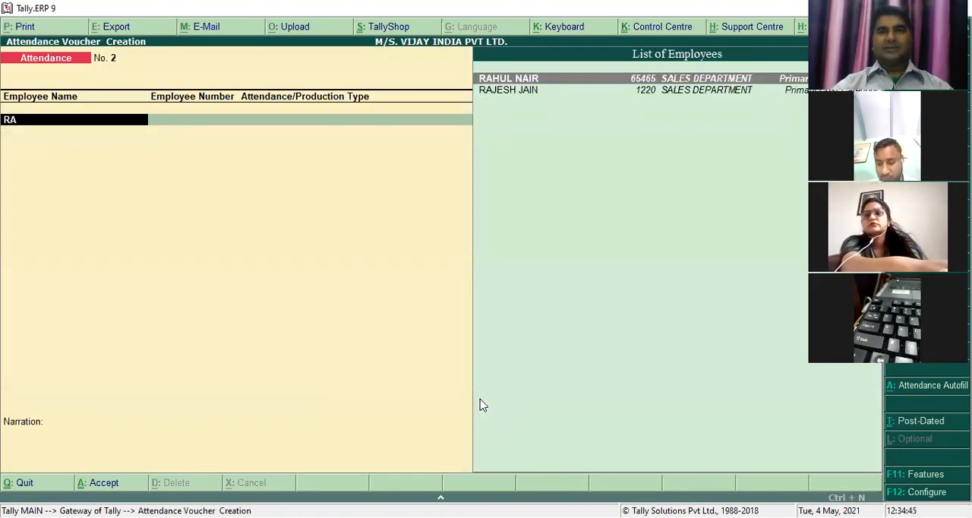
key("Return")
key("Down")
key("Down")
key("Down")
key("Down")
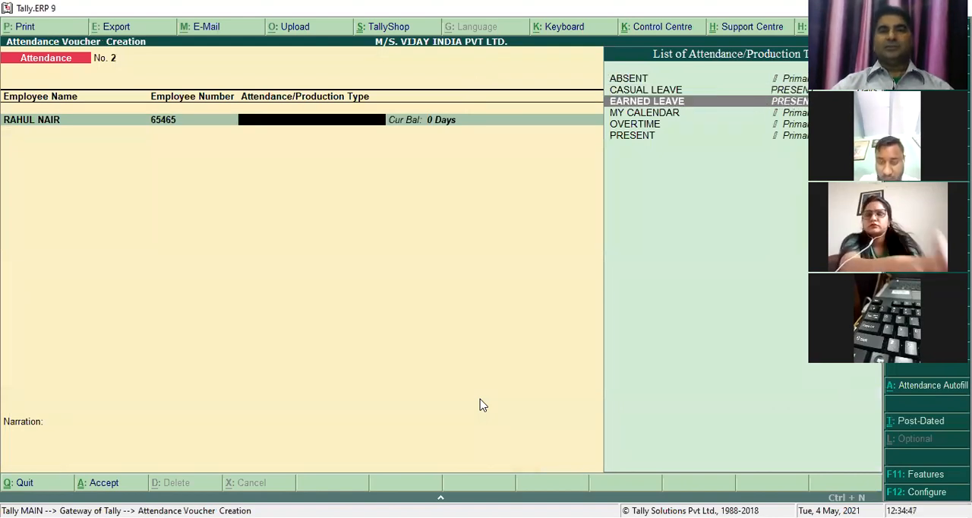
key("Down")
key("Return")
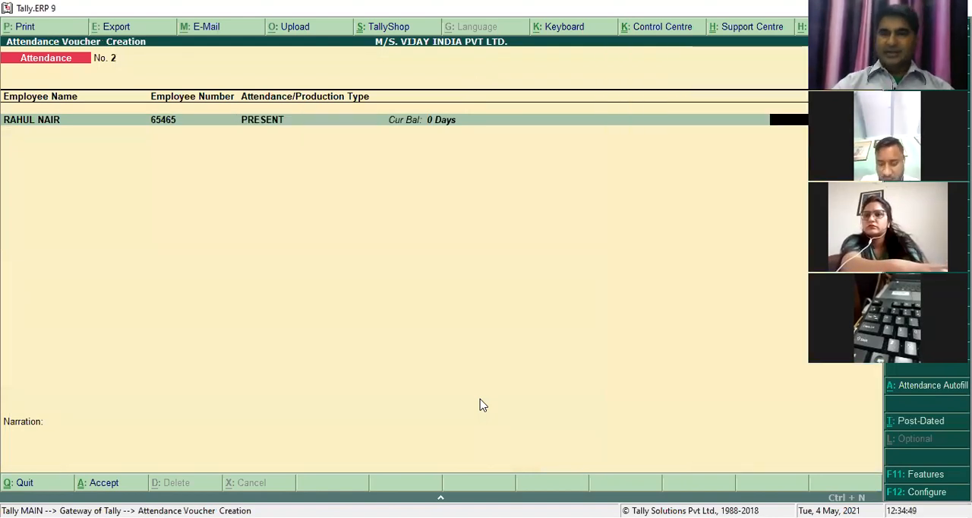
key("Return")
- Add 2 hours of OVERTIME for the first SALES DEPARTMENT employee and accept the attendance voucher with no narration
key("Down")
key("Down")
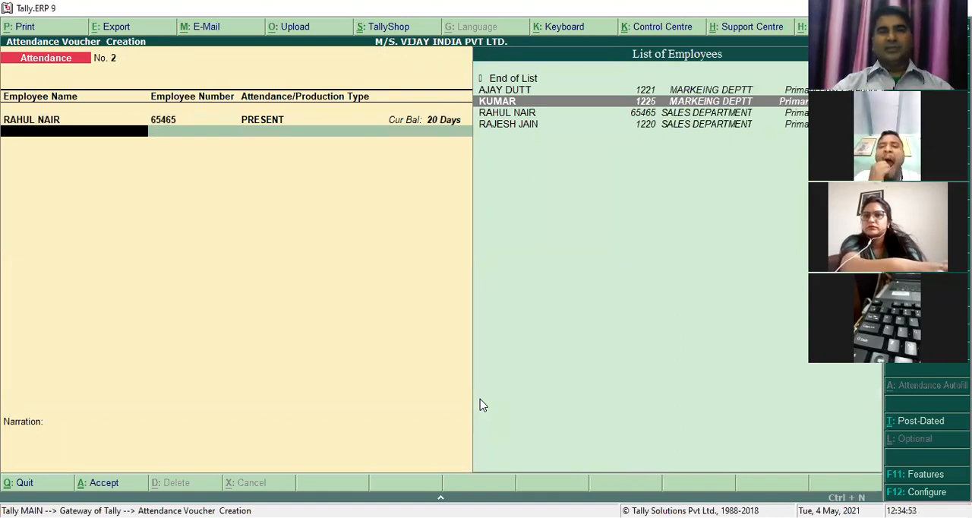
key("Down")
key("Return")
key("Down")
key("Down")
key("Down")
key("Down")
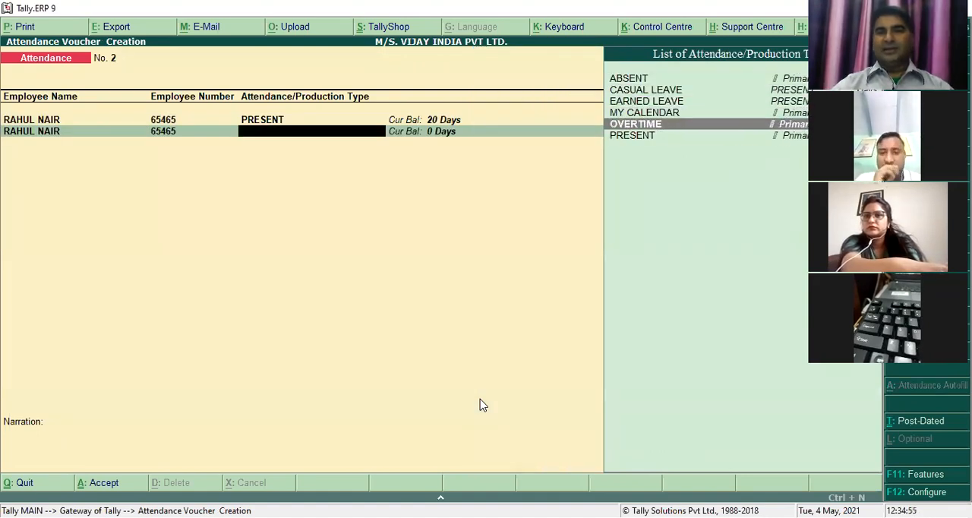
key("Return")
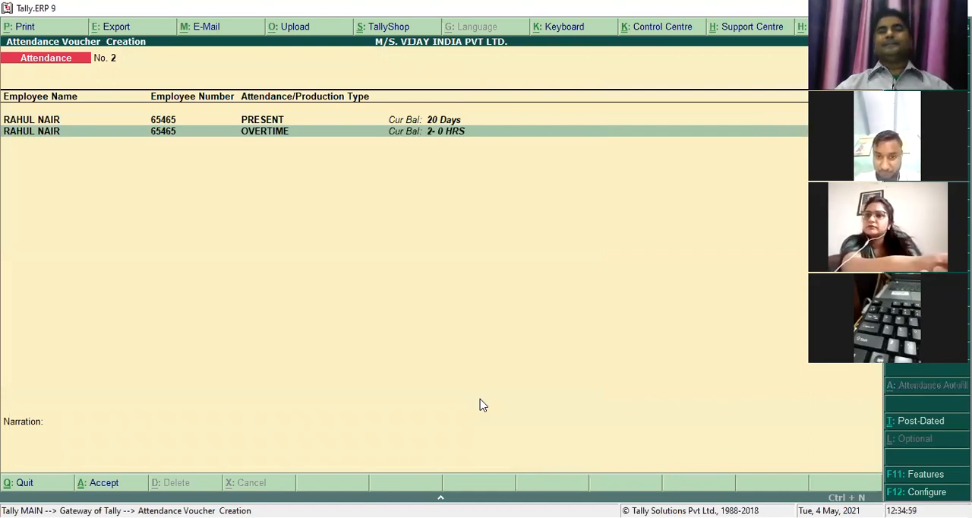
key("Return")
key("Return")
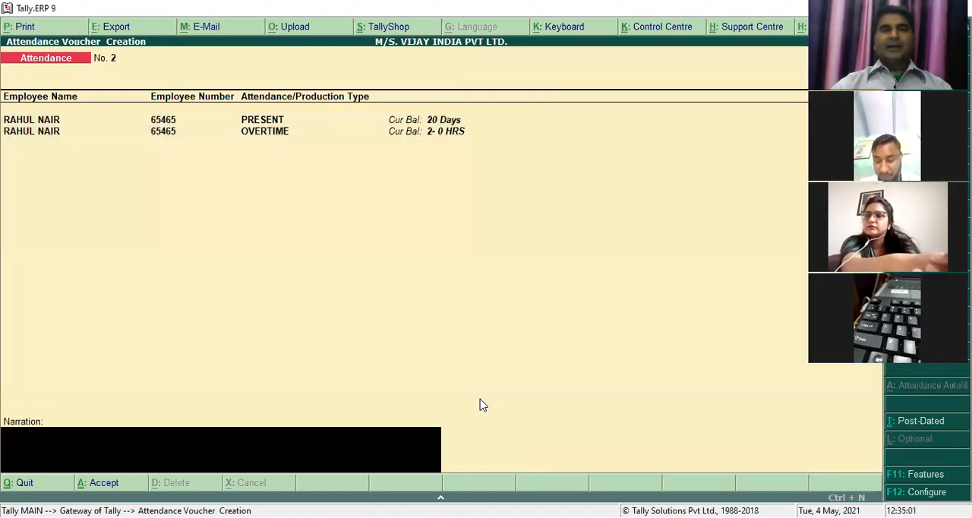
key("Return")
key("Return")
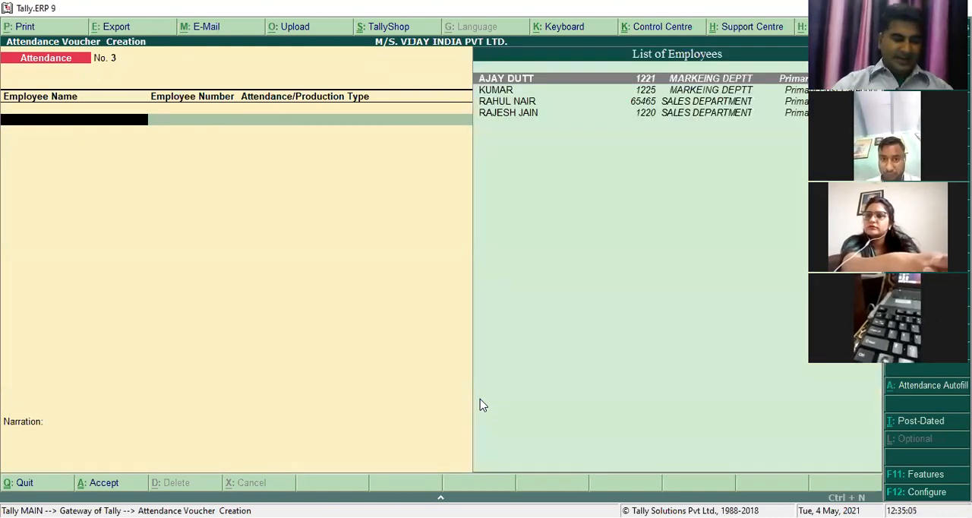
- Autofill a new payroll voucher with the User Defined process for 1-7-2017 to 31-7-2017, all employees, using the SALARY PAYABLE ledger
key("ctrl+F4")
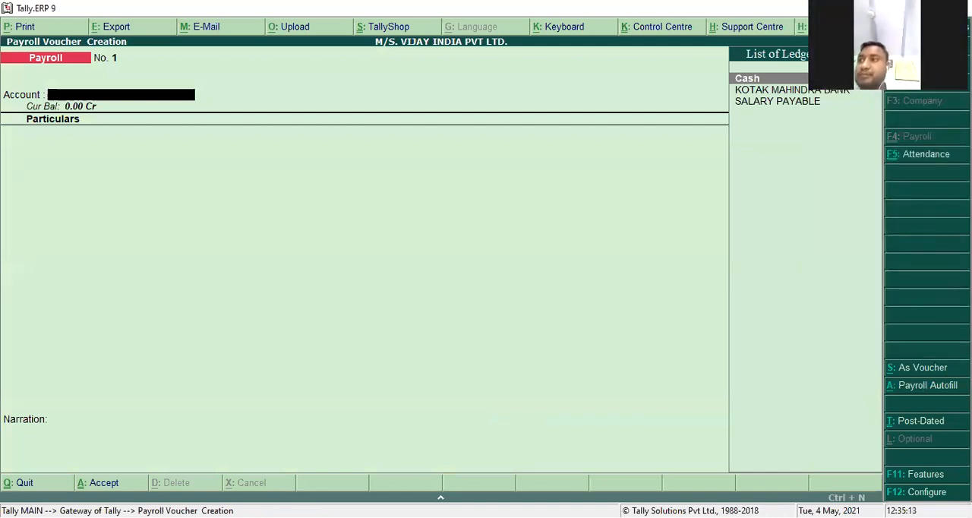
left_click(900, 392)
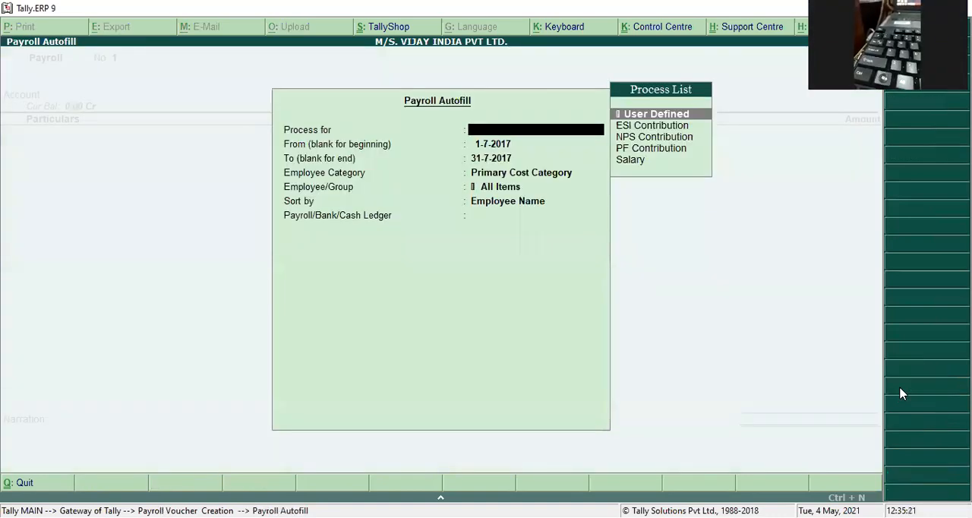
key("Return")
key("Return")
key("Return")
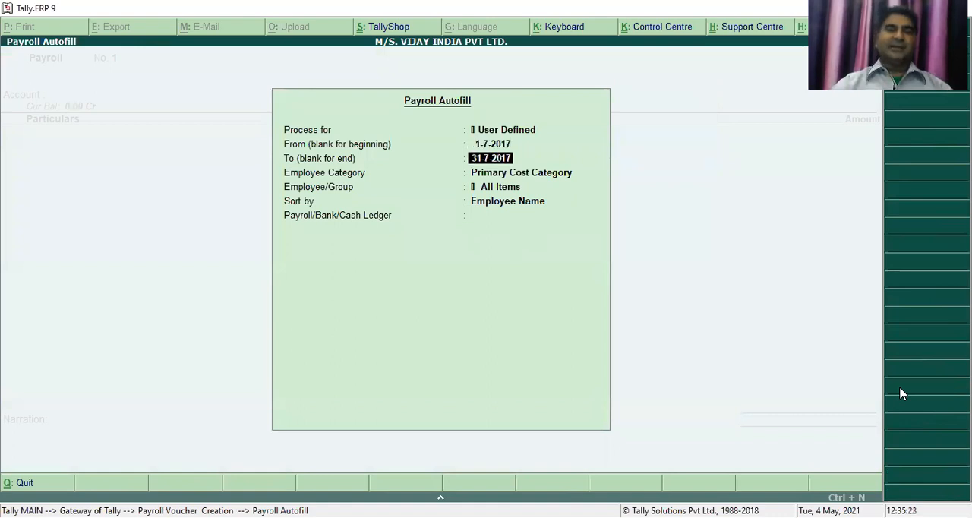
key("Return")
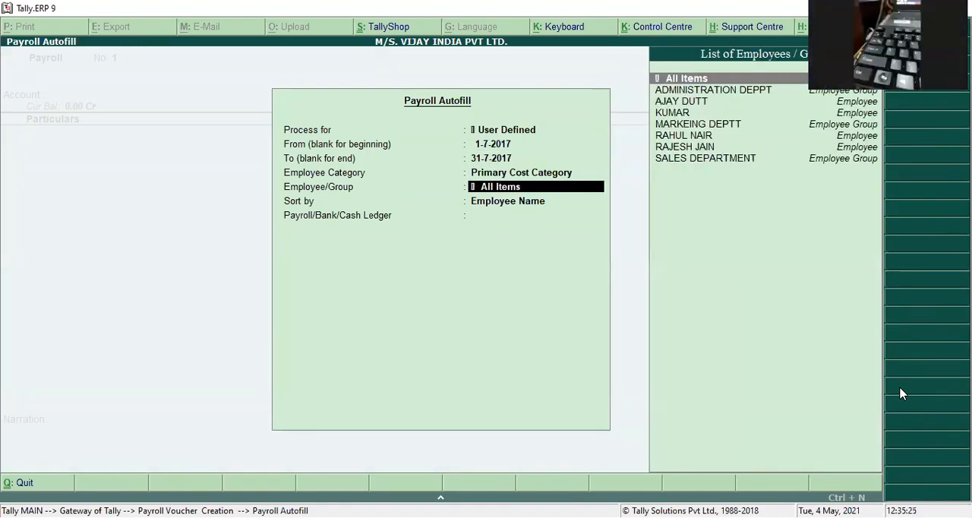
key("Return")
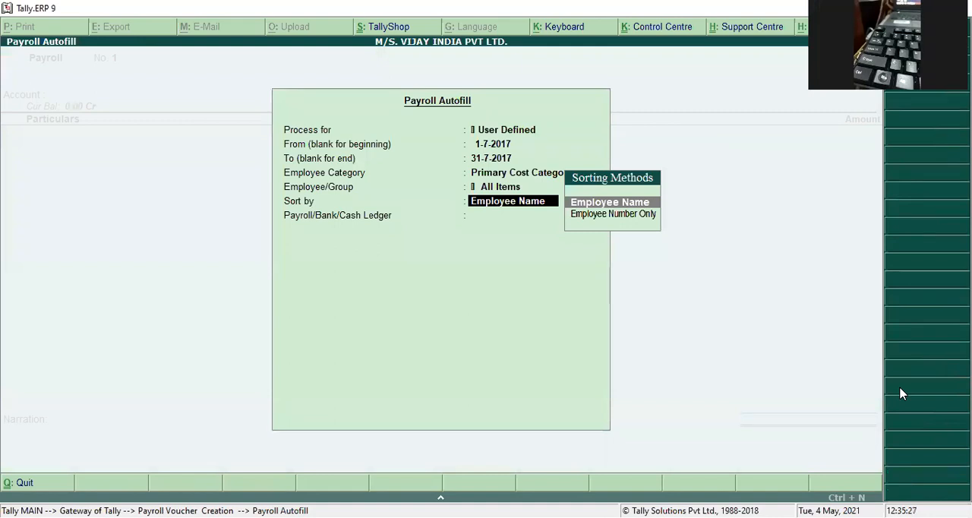
key("Return")
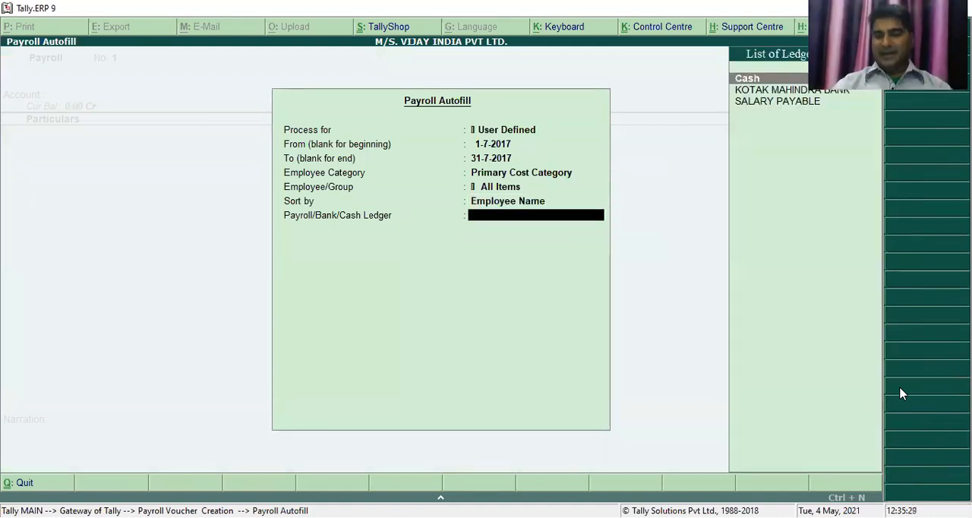
key("Down")
key("Down")
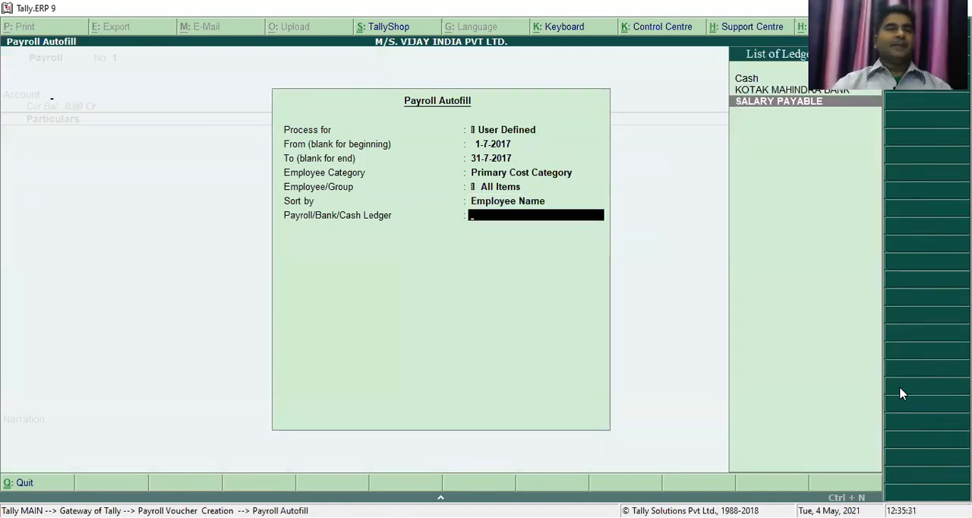
key("Return")
- Enter a CANTEEN DEDUCTION of 550 for each of the four employees and accept the payroll voucher with its pay period narration
type("550")
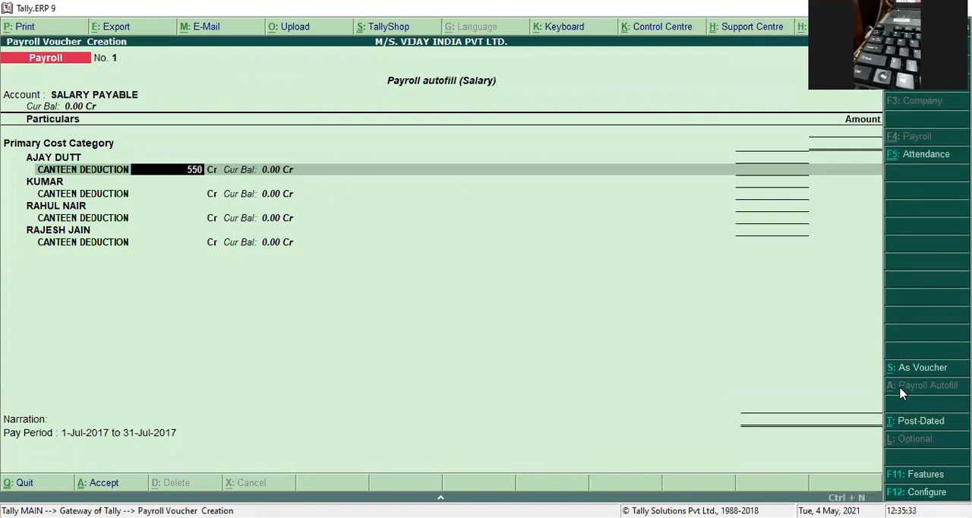
key("Return")
type("550")
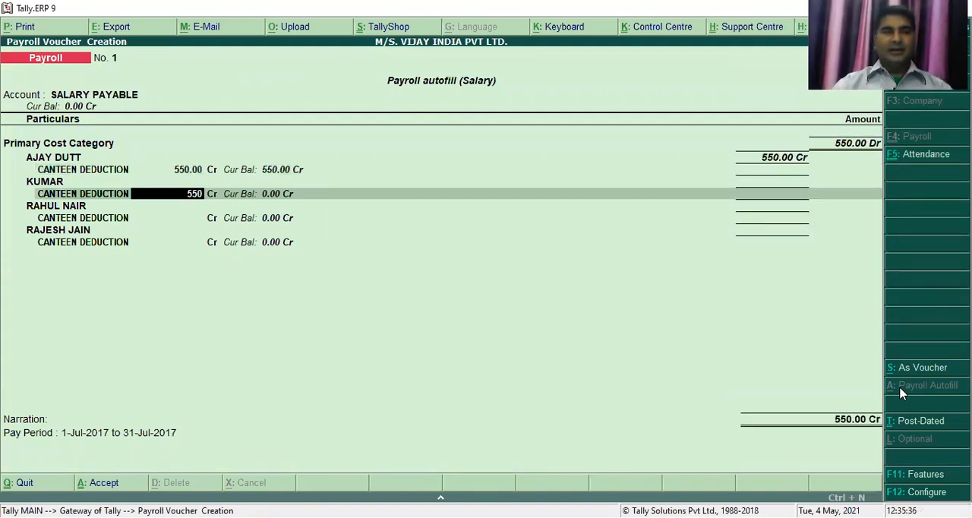
key("Return")
type("550")
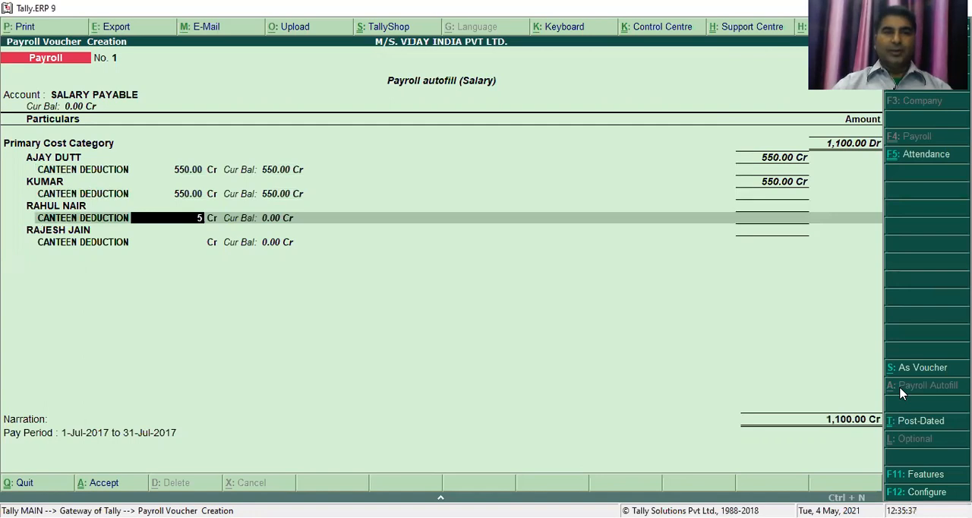
key("Return")
type("550")
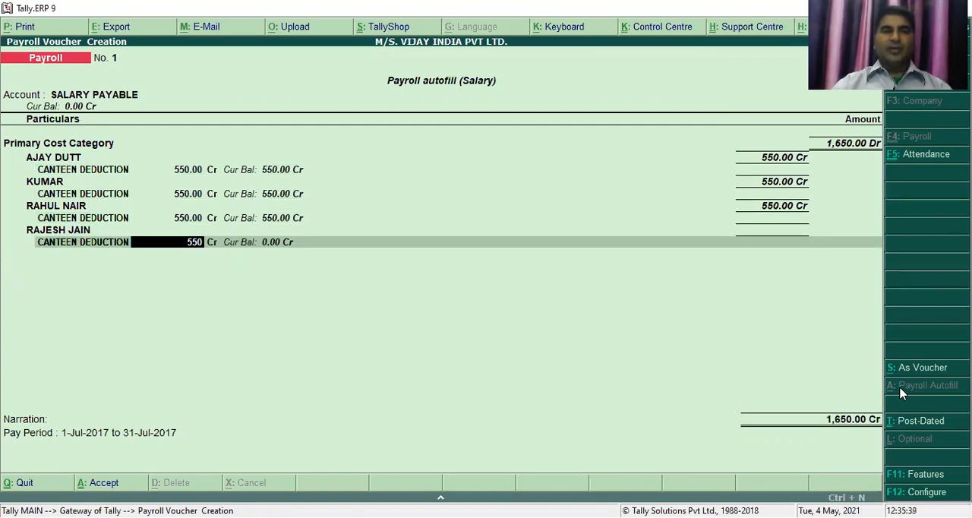
key("Return")
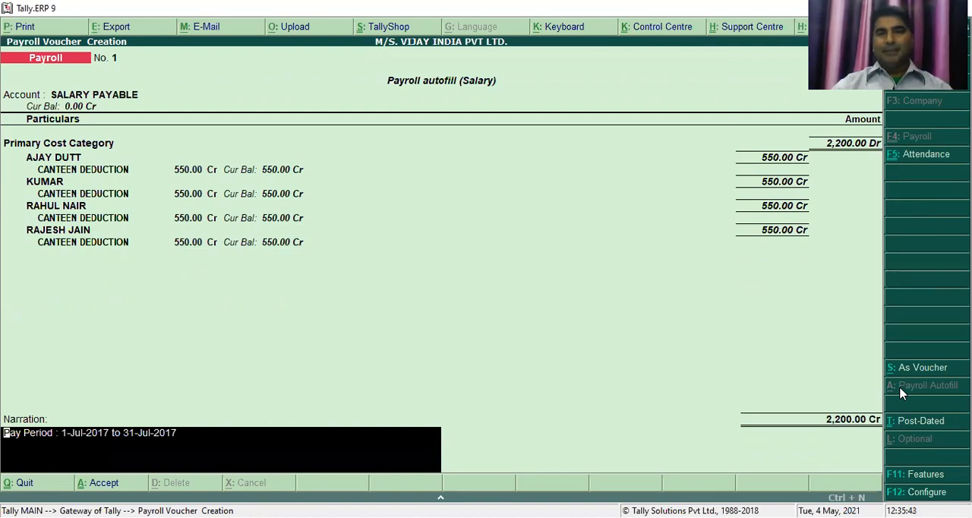
key("Return")
key("Return")
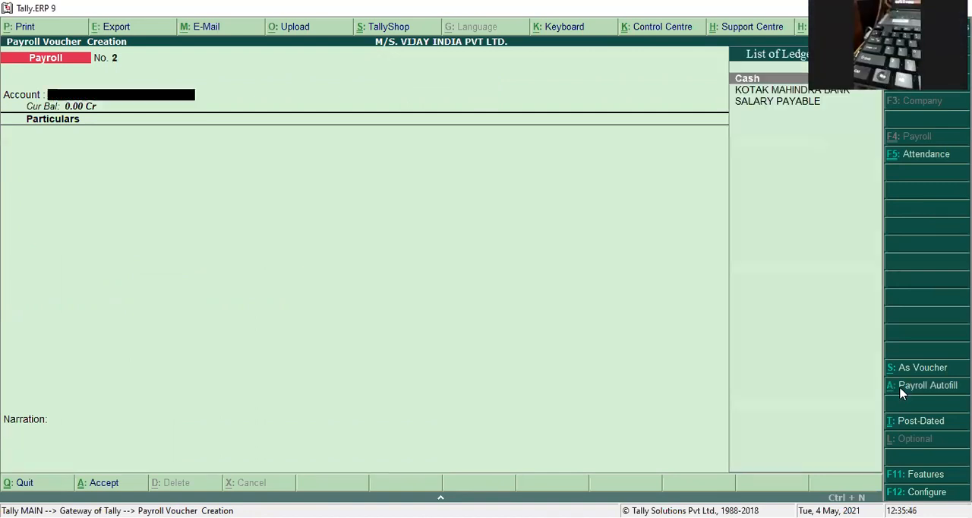
- Start a payroll autofill for the Salary process covering 1-7-2017 to 31-7-2017 under Primary Cost Category
left_click(901, 386)
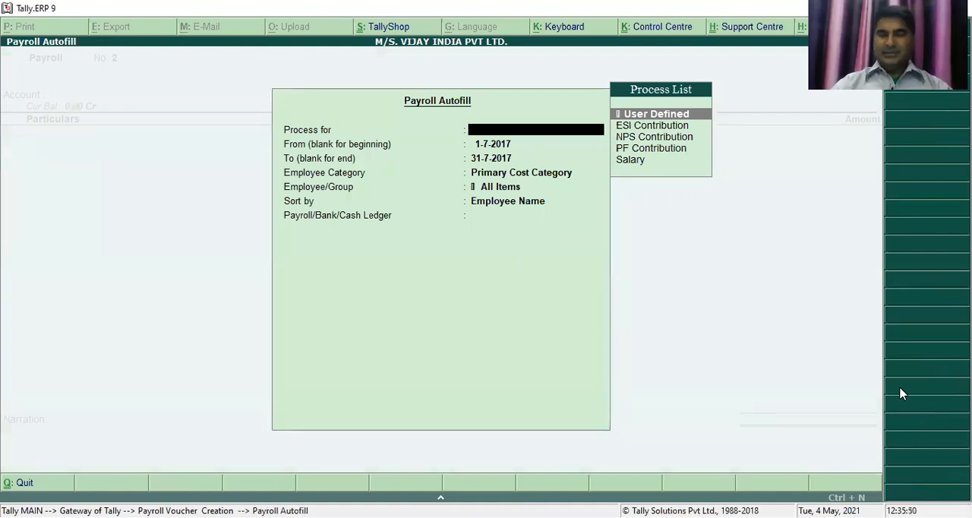
key("Down")
key("Down")
key("Down")
key("Up")
key("Up")
key("Up")
key("Down")
key("Down")
key("Down")
key("Down")
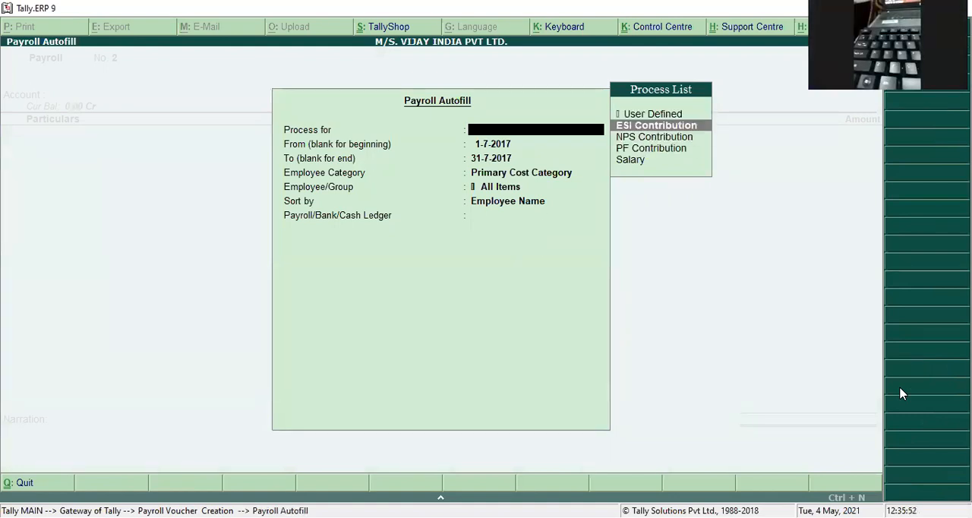
key("Return")
key("Return")
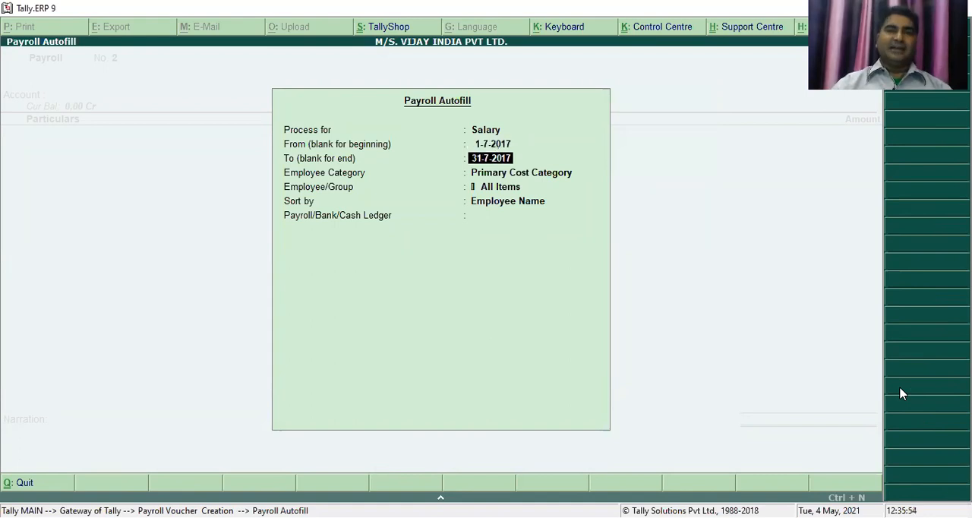
key("Return")
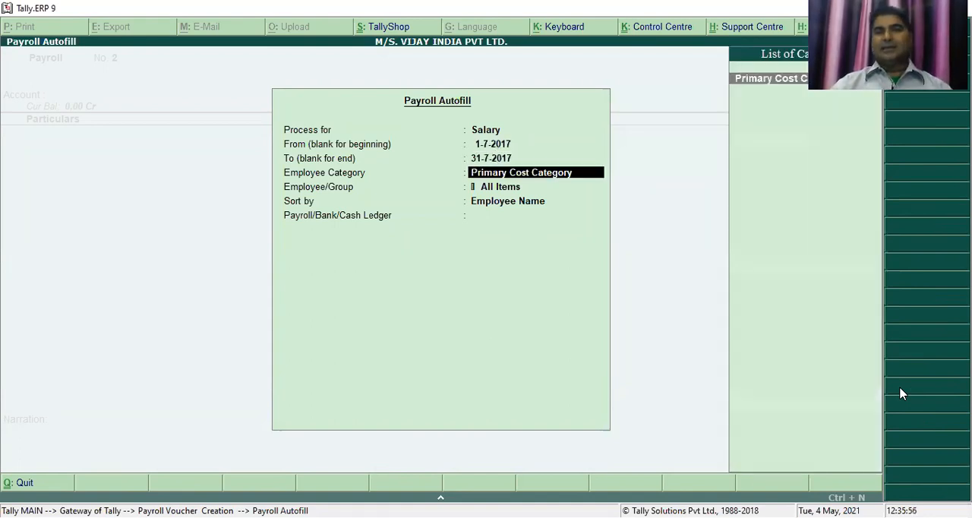
key("Return")
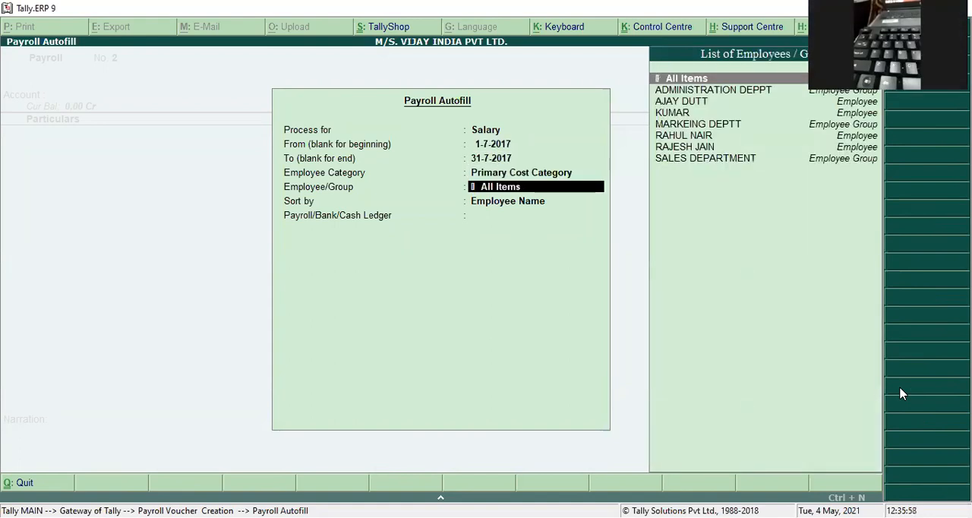
- Restrict the autofill to the SALES DEPARTMENT group, sorted by Employee Name, and fill the voucher against the SALARY PAYABLE ledger
key("Down")
key("Down")
key("Down")
key("Down")
key("Down")
key("Down")
key("Down")
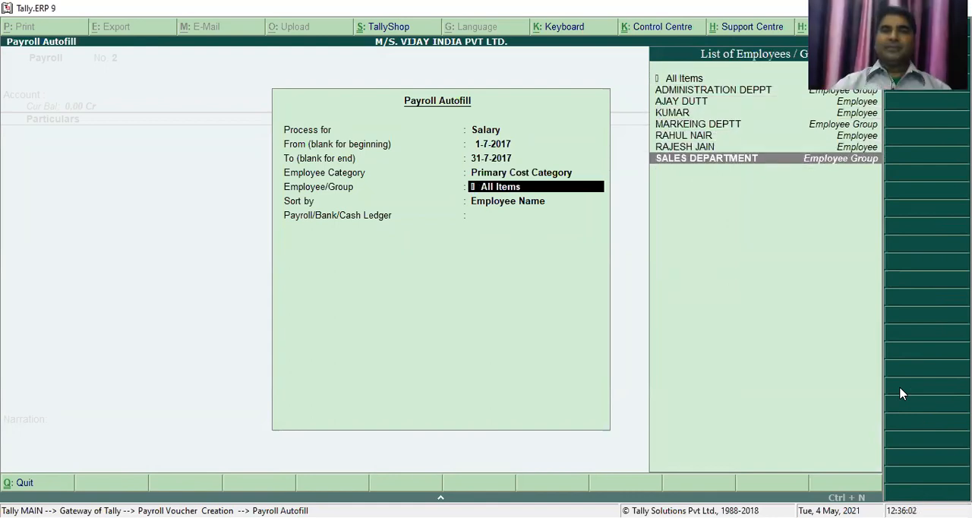
key("Return")
key("Return")
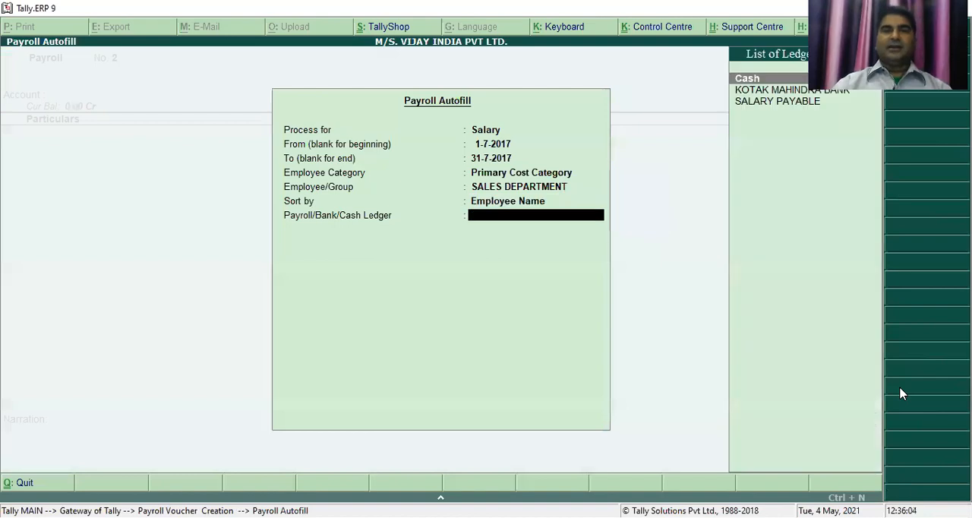
key("Down")
key("Down")
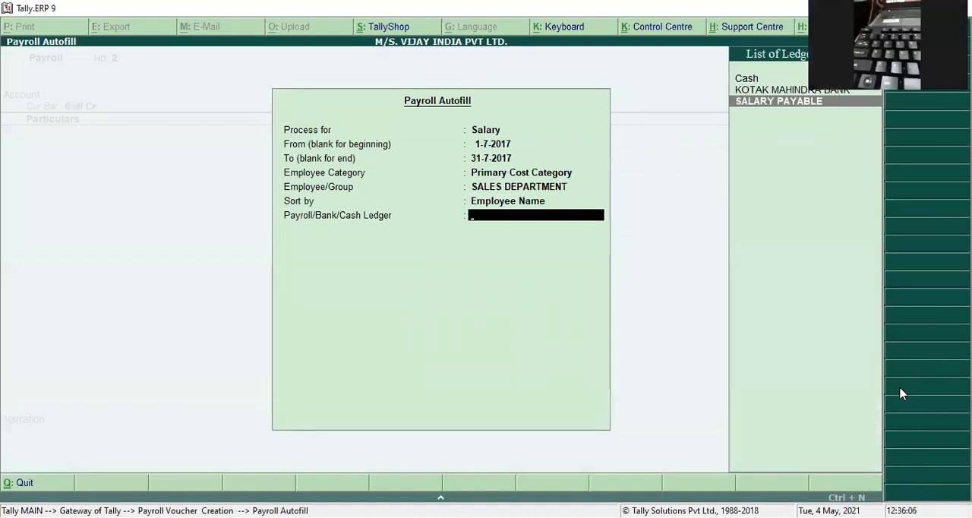
key("Return")
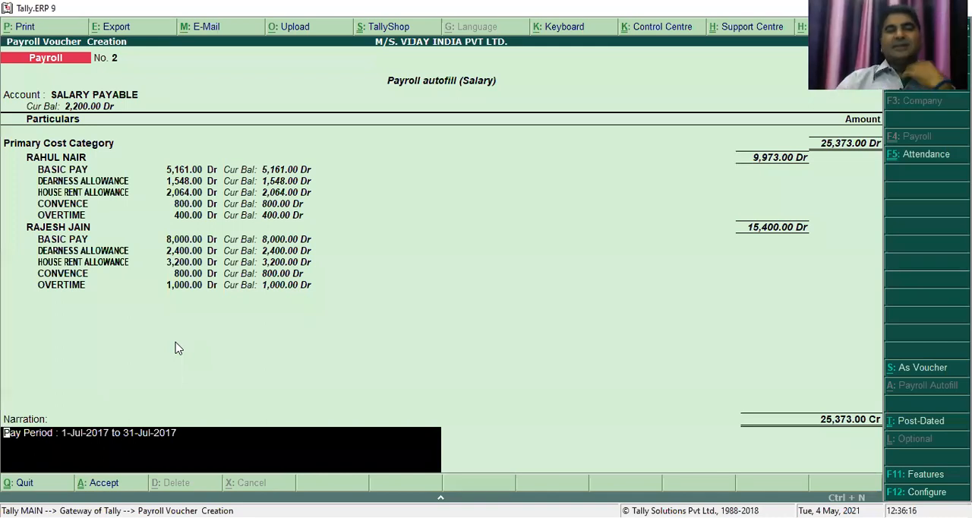
- Accept the SALES DEPARTMENT salary voucher with its pay period narration and leave voucher entry for the Gateway of Tally
key("Return")
key("Return")
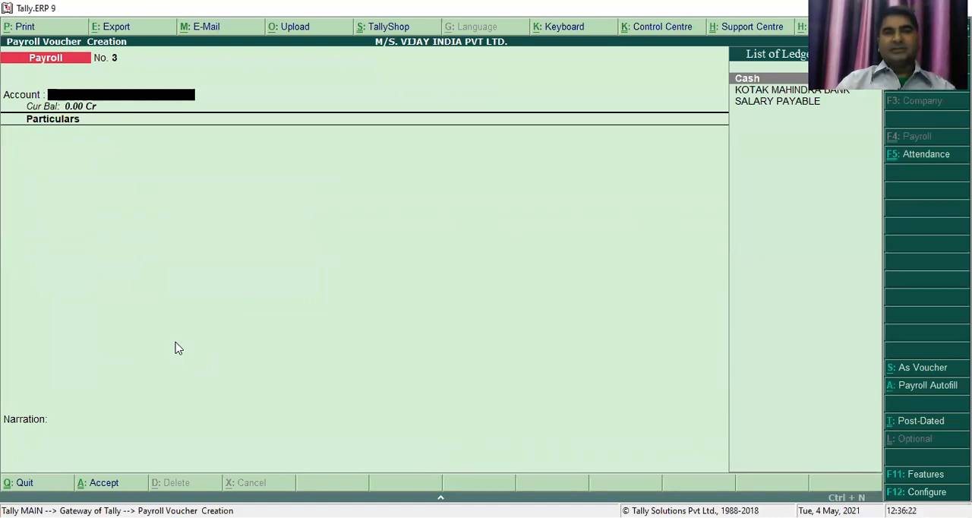
key("Escape")
key("Return")
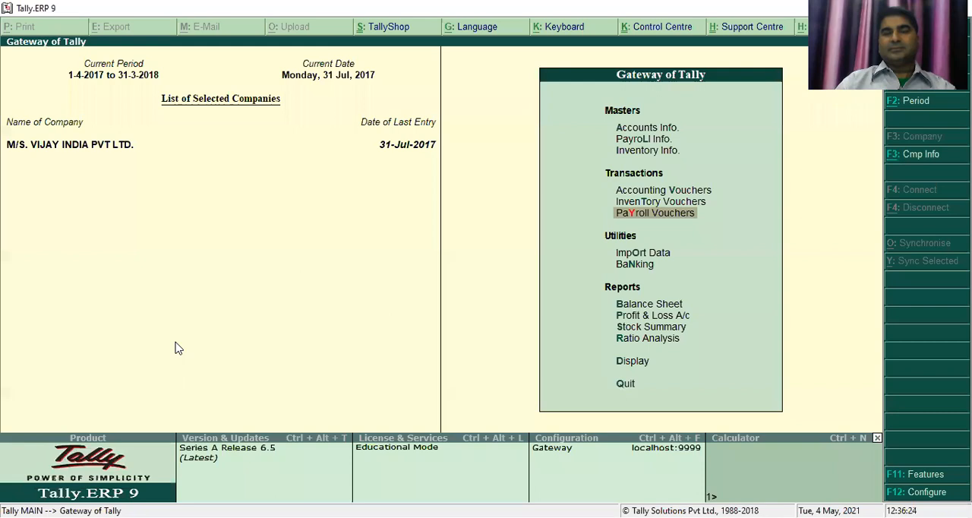